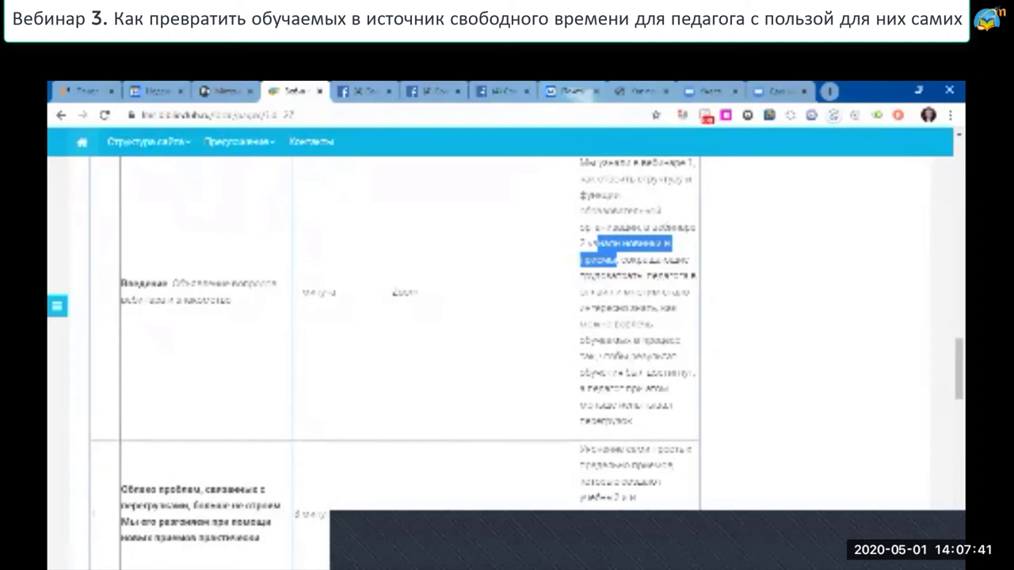
- Review the descriptions in the webinar programme table
double_click(613, 276)
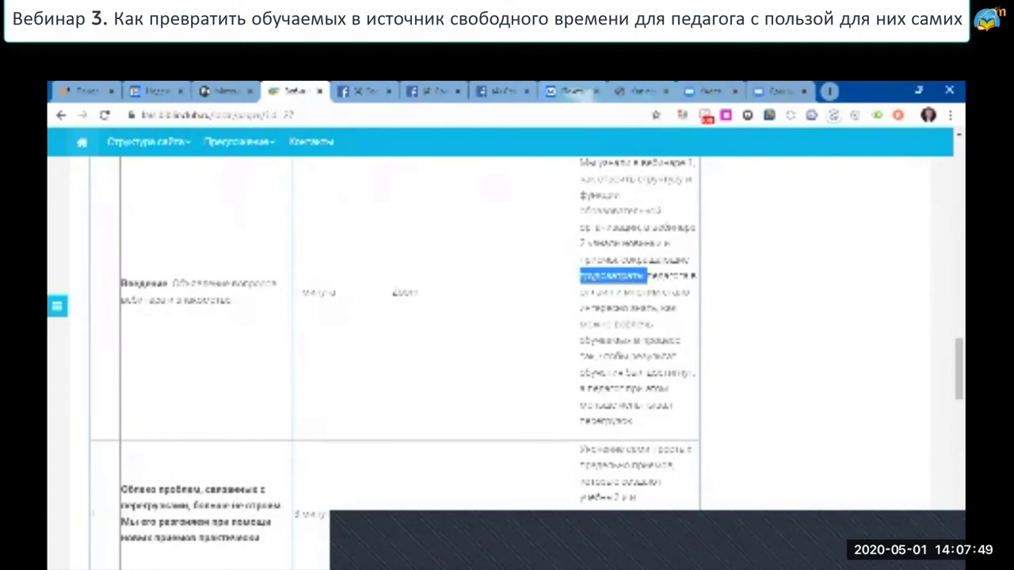
scroll(415, 292, down, 3)
scroll(415, 291, down, 2)
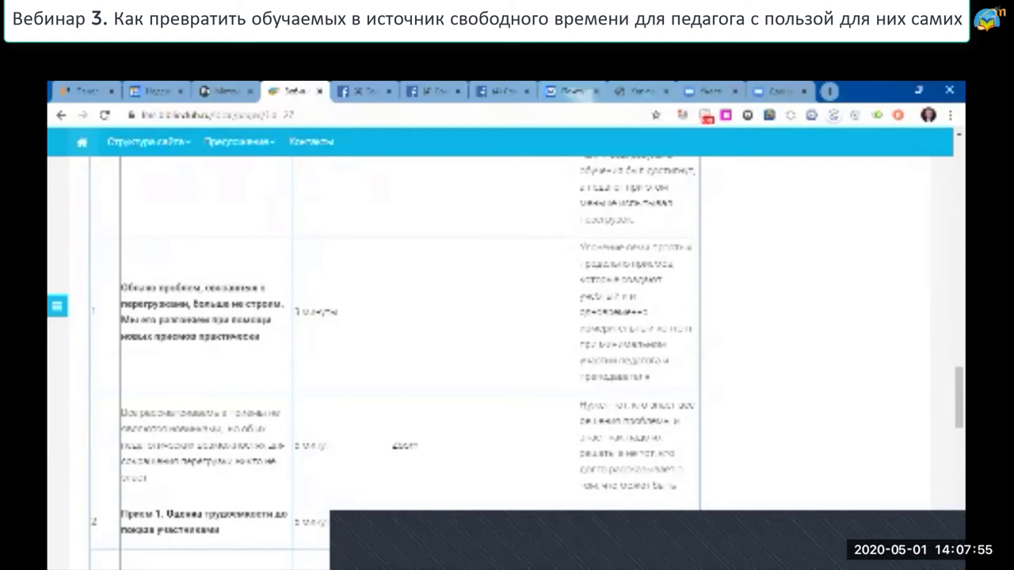
- Glance at the Facebook group poll, then switch to the course enrolment settings page
click(504, 90)
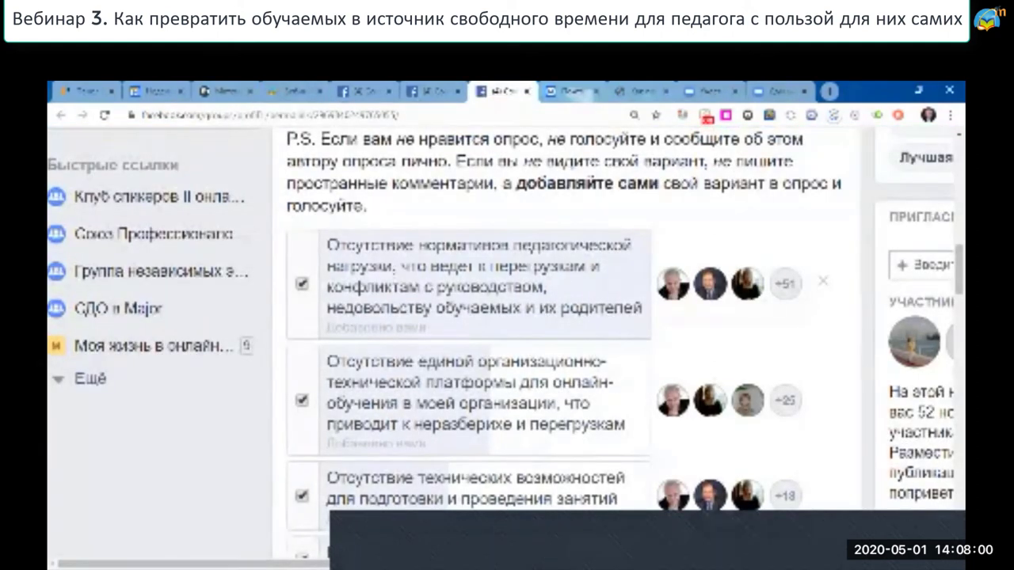
click(293, 91)
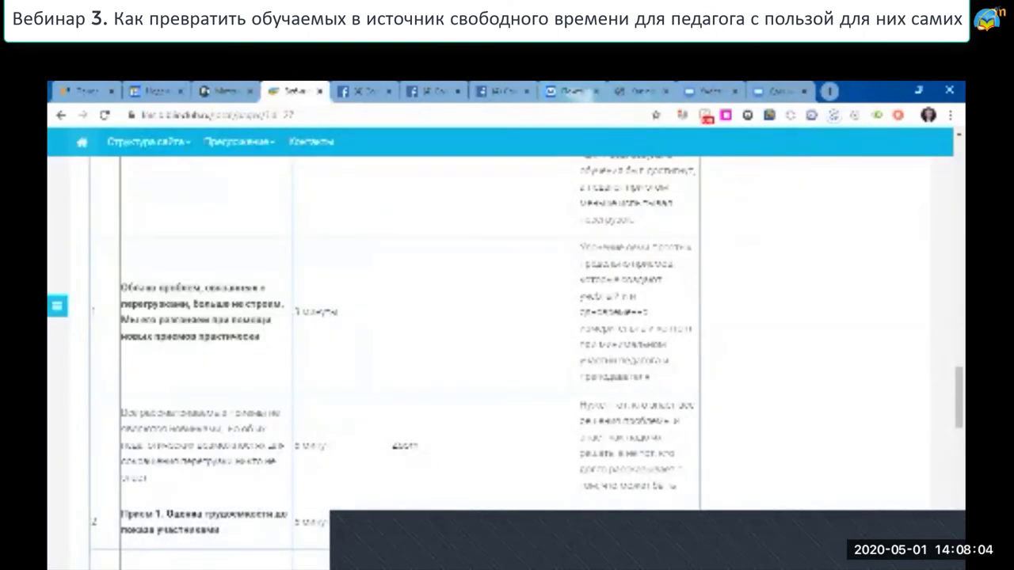
scroll(507, 357, down, 2)
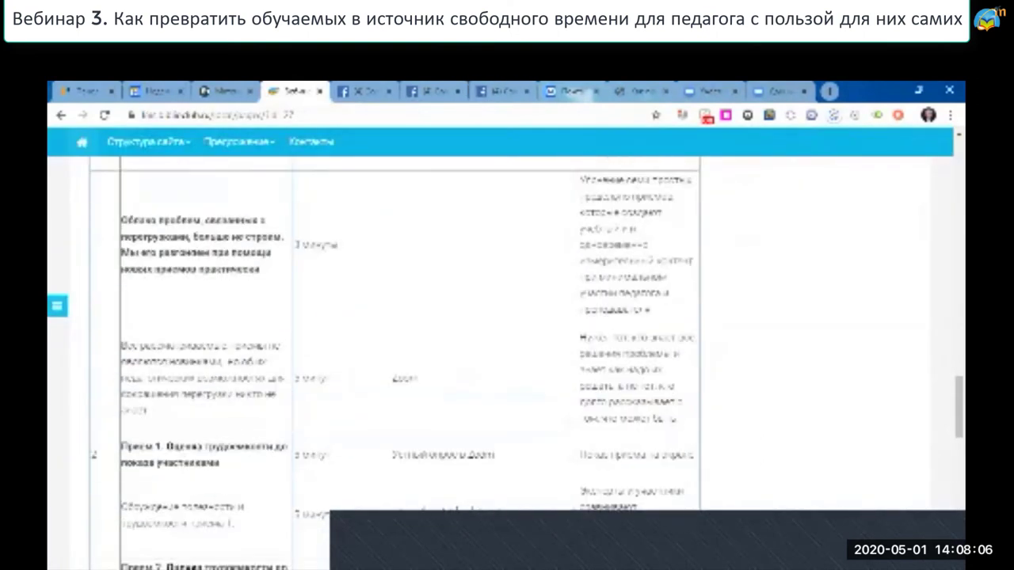
click(224, 91)
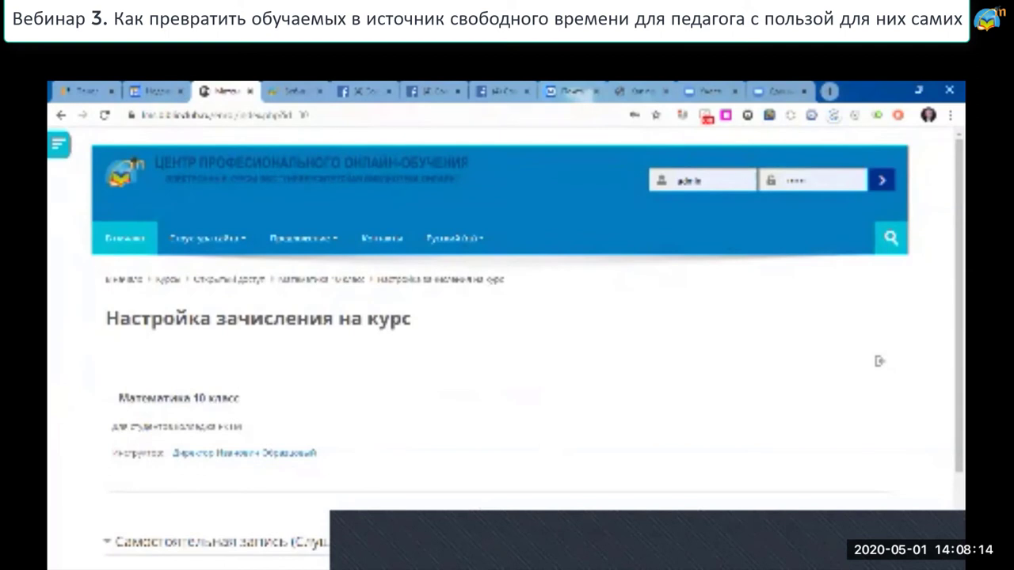
- Sign in with the login and password and continue to the Математика 10 класс course
key(Return)
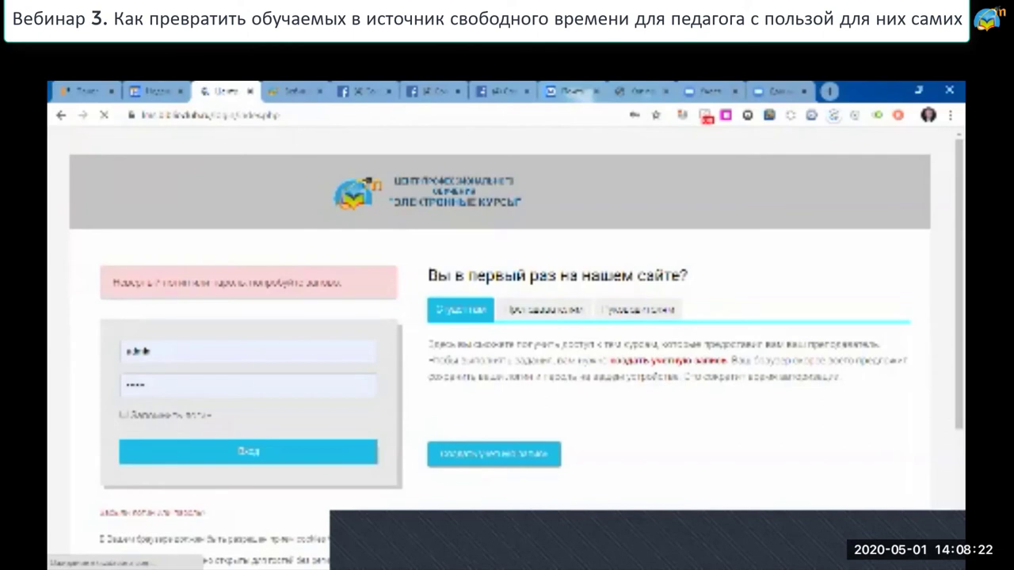
key(Return)
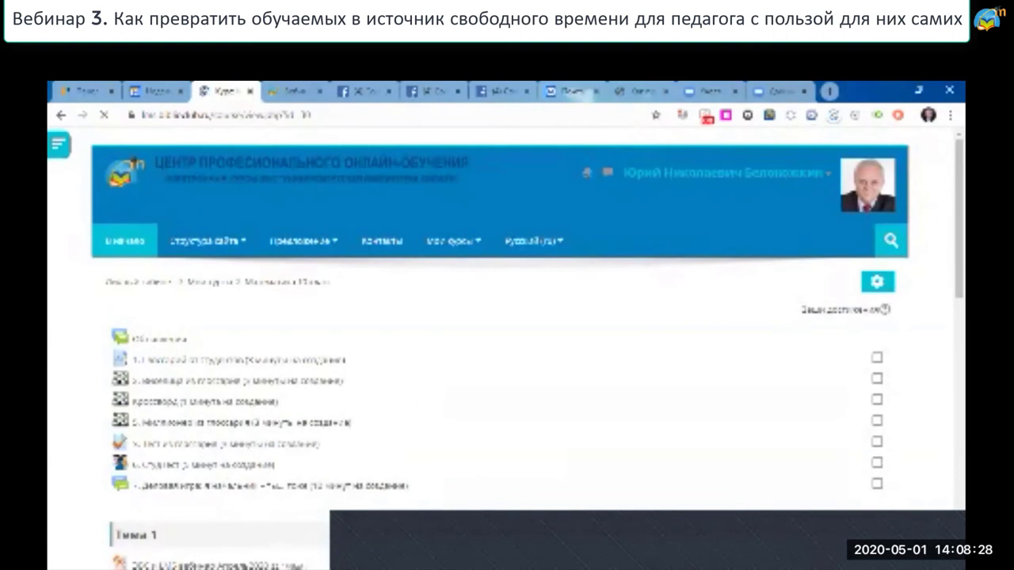
scroll(507, 357, down, 2)
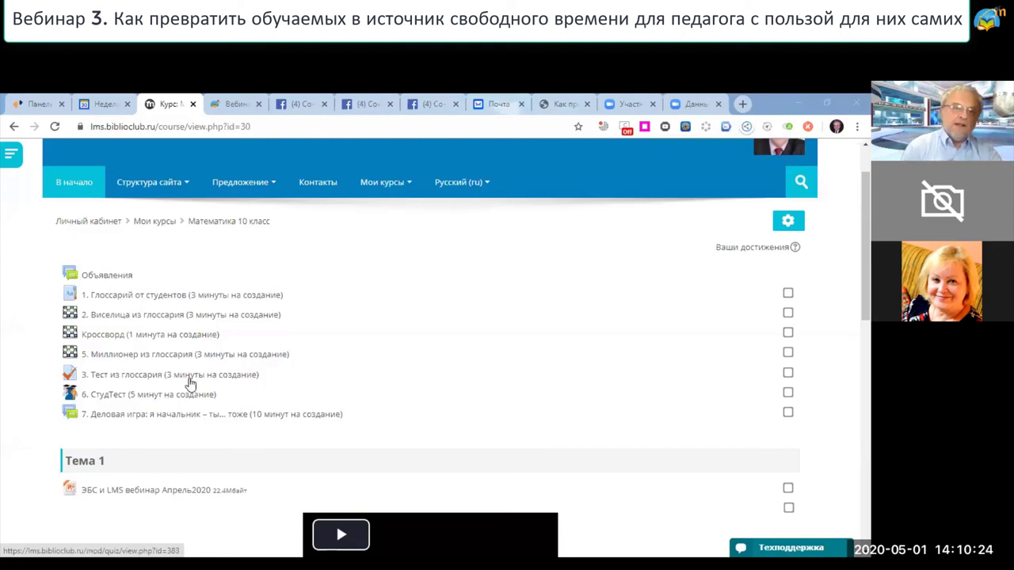
click(172, 302)
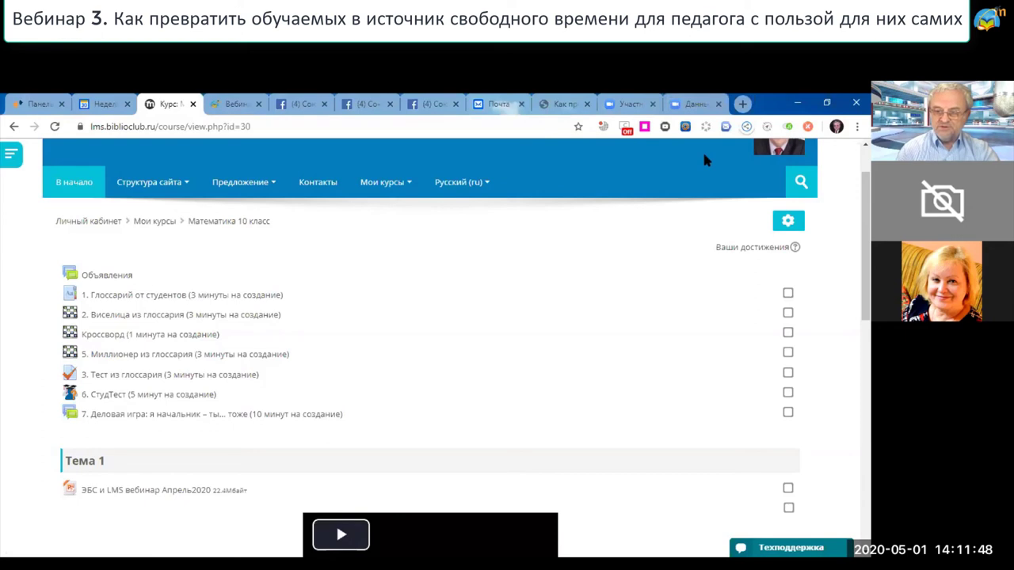
- Turn on editing mode (Режим редактирования) for the Математика 10 класс course
click(788, 224)
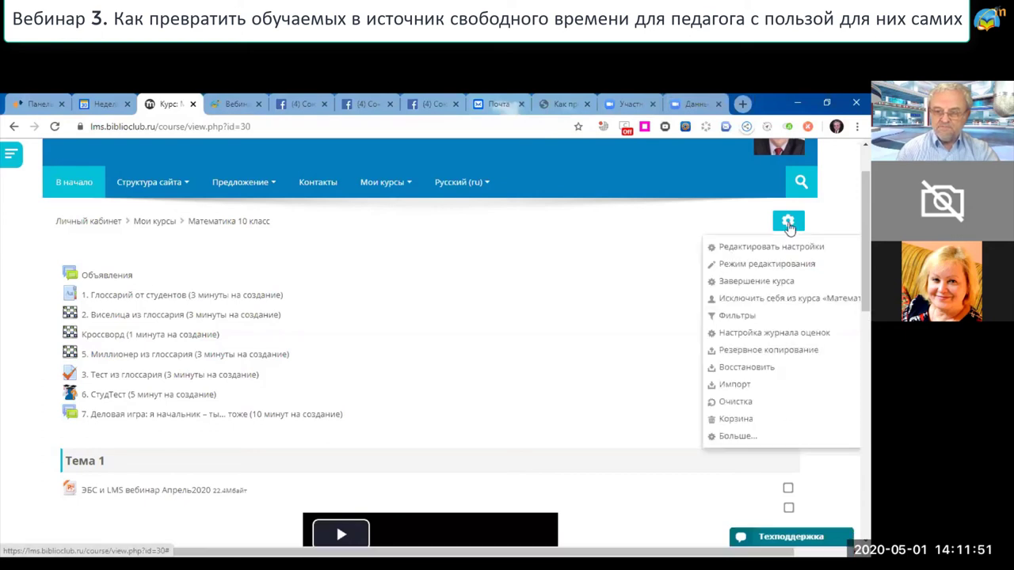
click(772, 269)
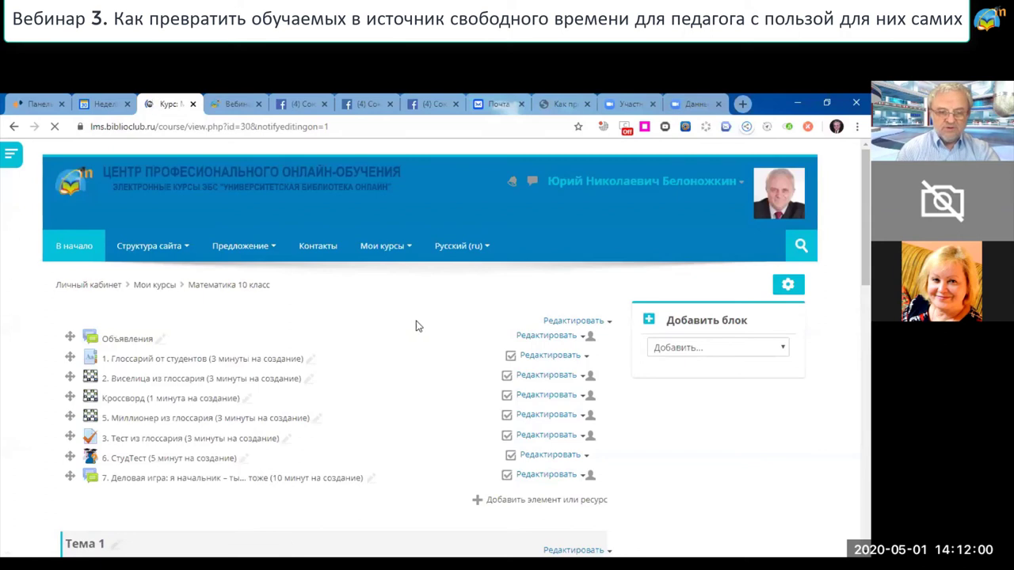
scroll(419, 325, down, 5)
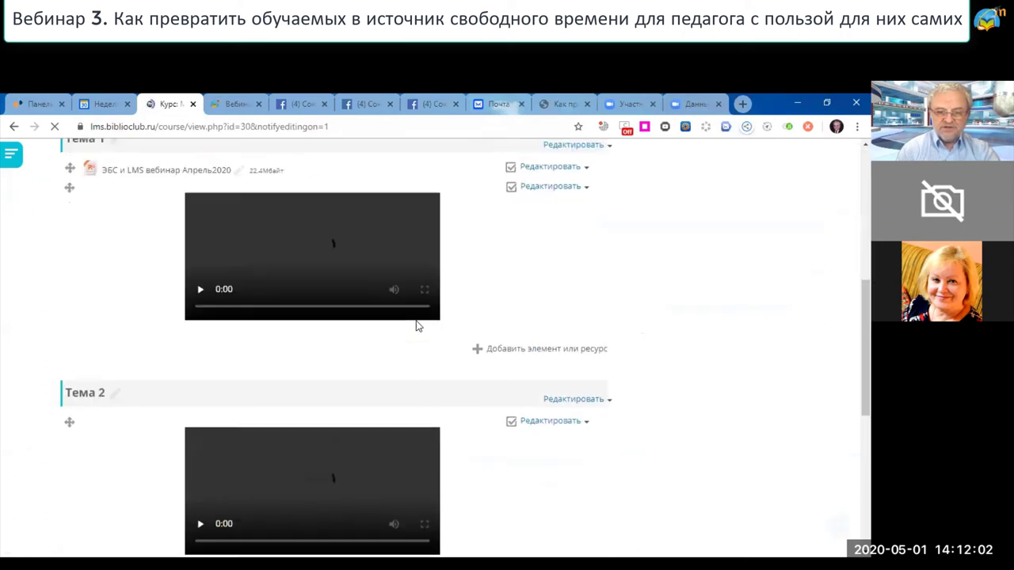
- Edit the settings of the 1. Глоссарий от студентов activity
scroll(418, 325, up, 2)
scroll(418, 325, up, 3)
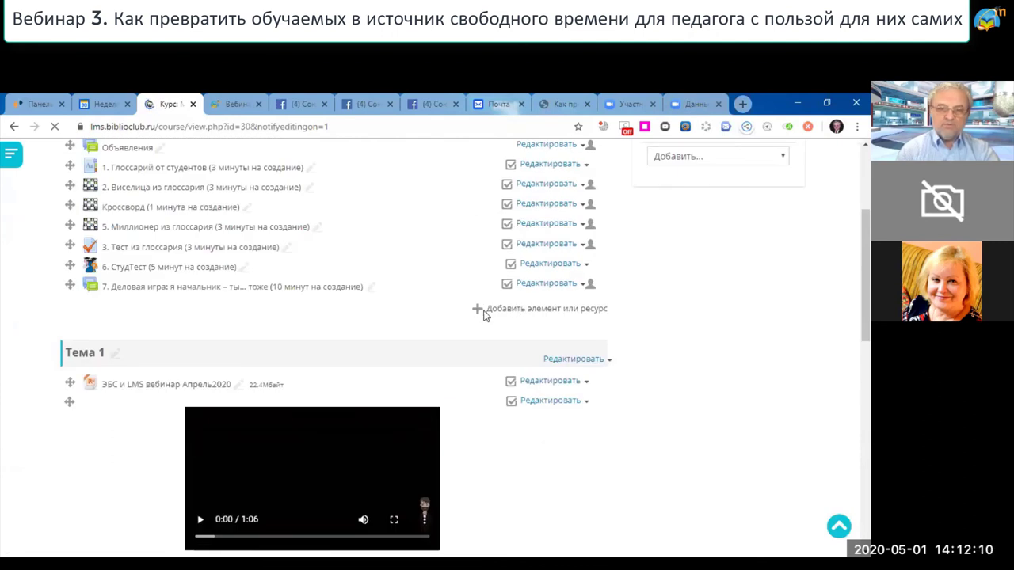
scroll(485, 315, up, 2)
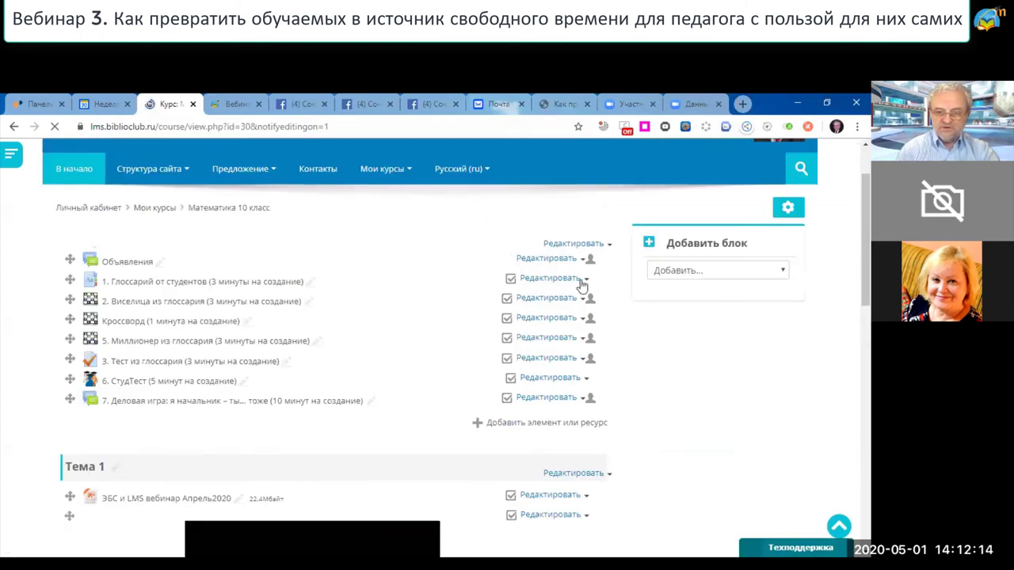
scroll(572, 273, up, 2)
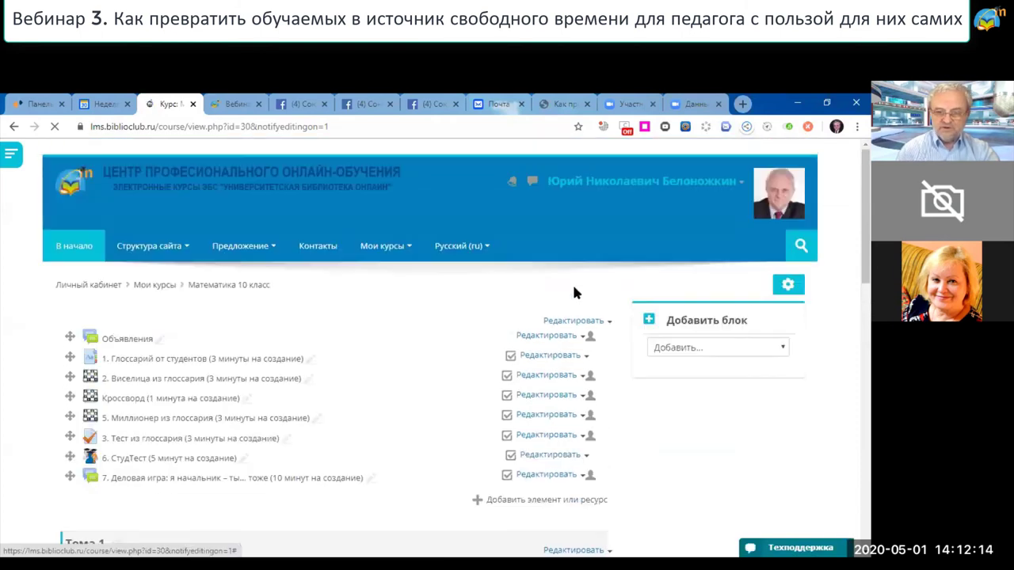
click(581, 358)
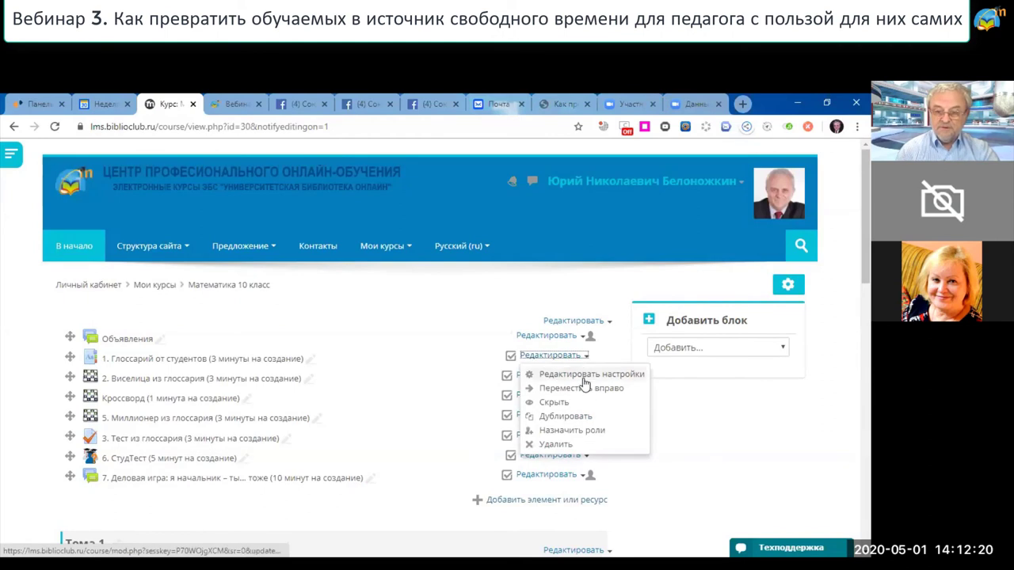
click(583, 379)
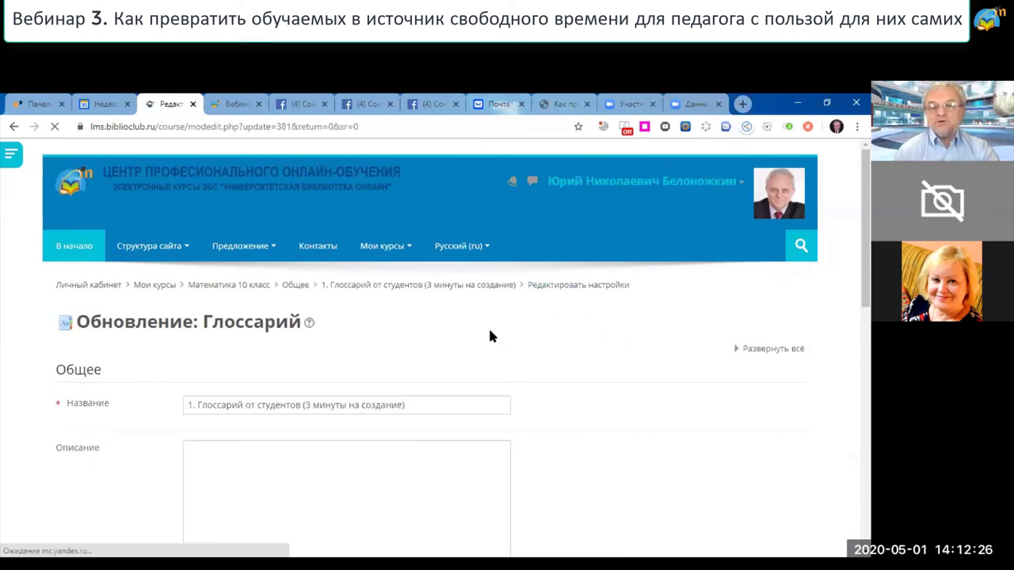
- Check the glossary description, then expand the Записи entry options section
scroll(489, 337, down, 2)
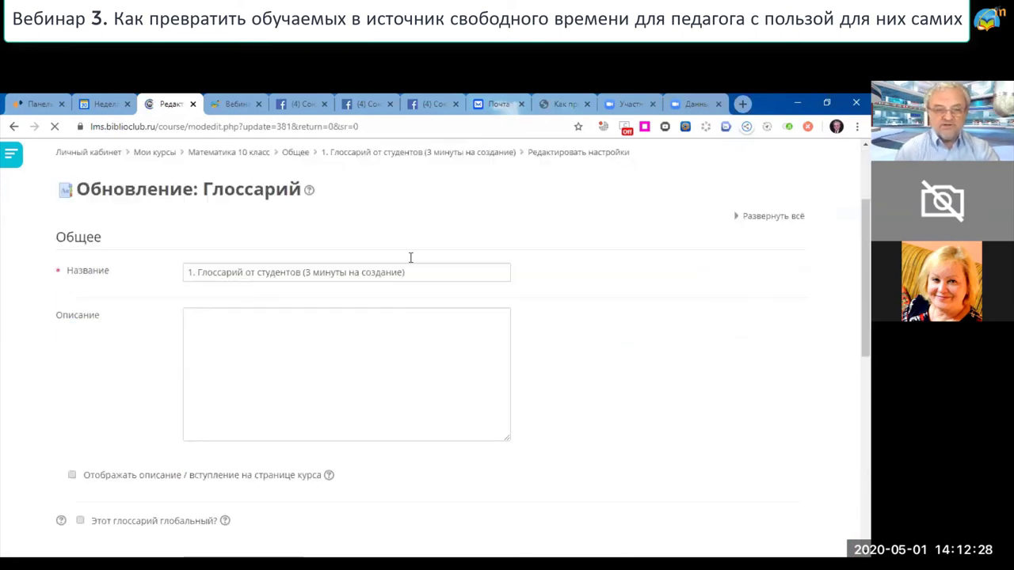
scroll(409, 256, down, 2)
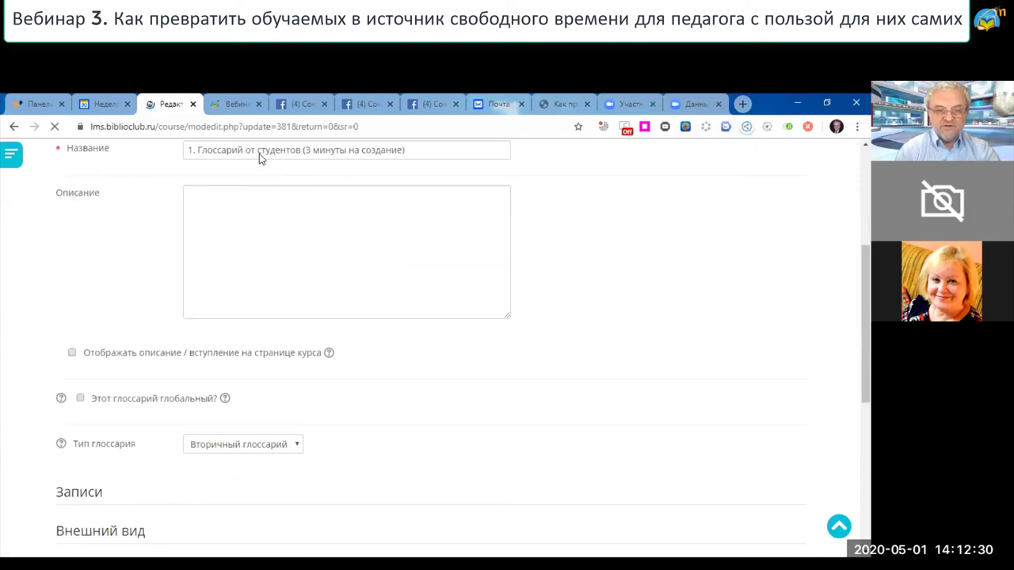
click(203, 204)
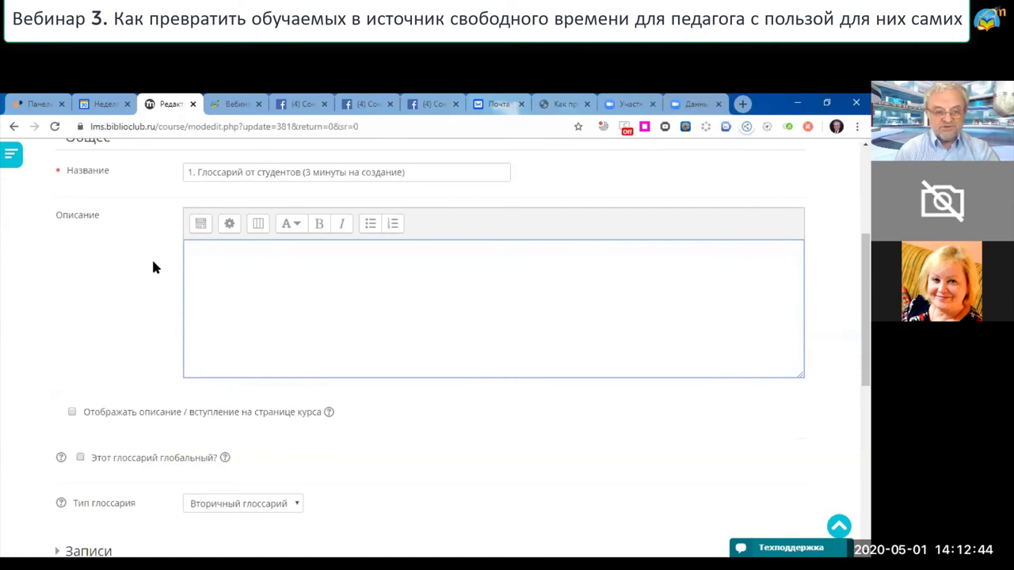
scroll(153, 267, down, 2)
scroll(153, 268, down, 3)
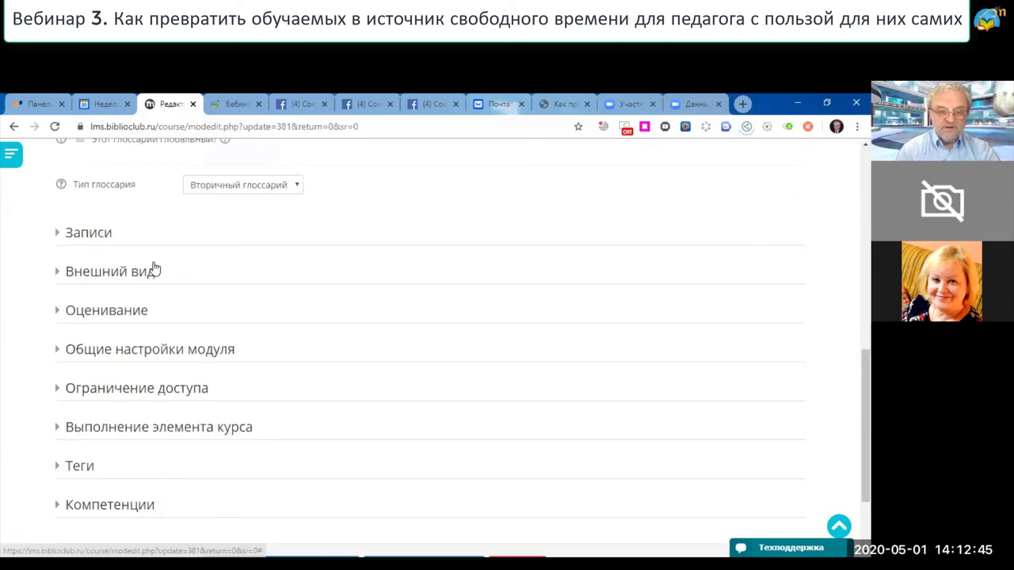
click(102, 238)
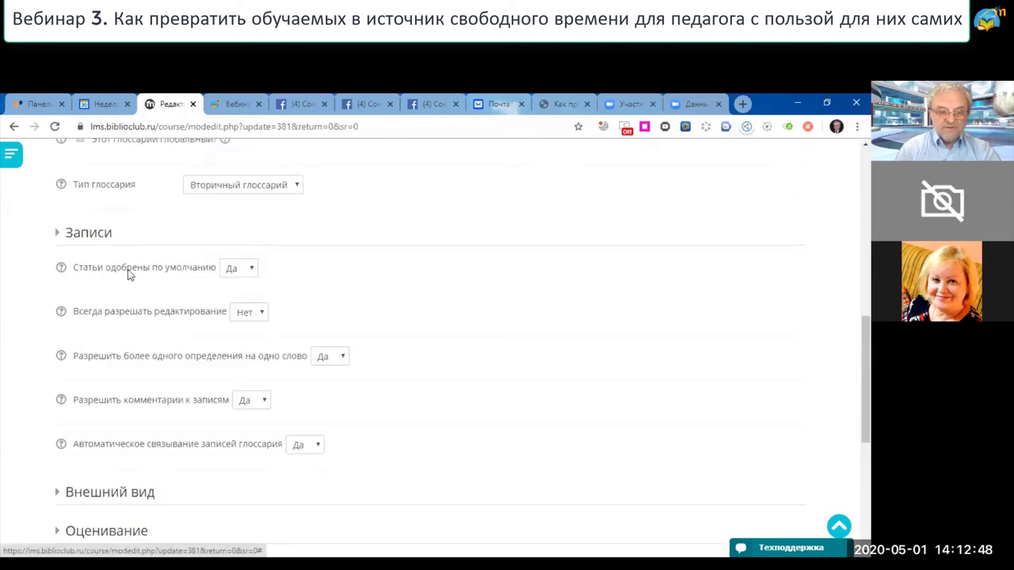
- Stop approving new entries by default and keep multiple definitions per word allowed
click(244, 272)
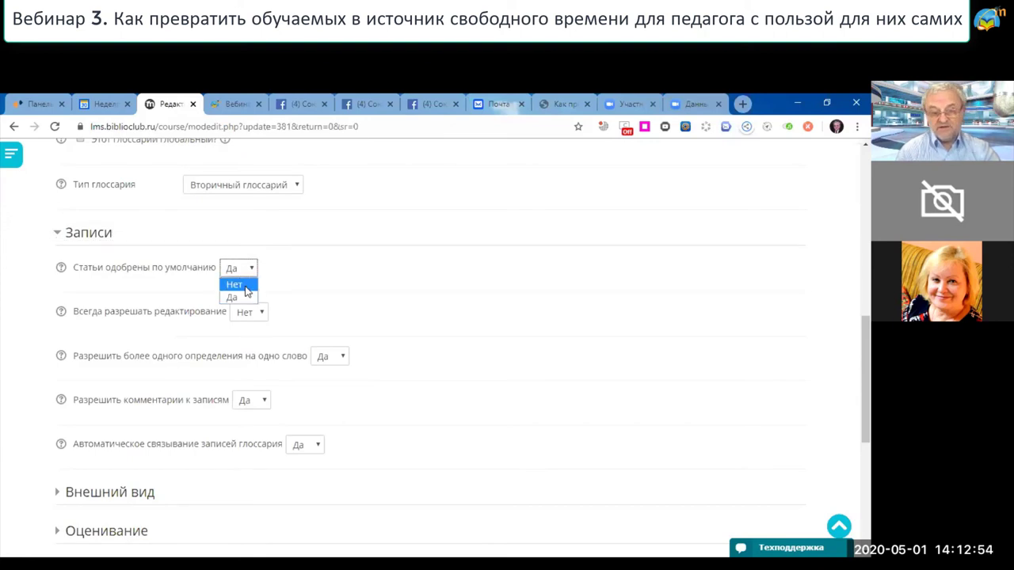
click(245, 287)
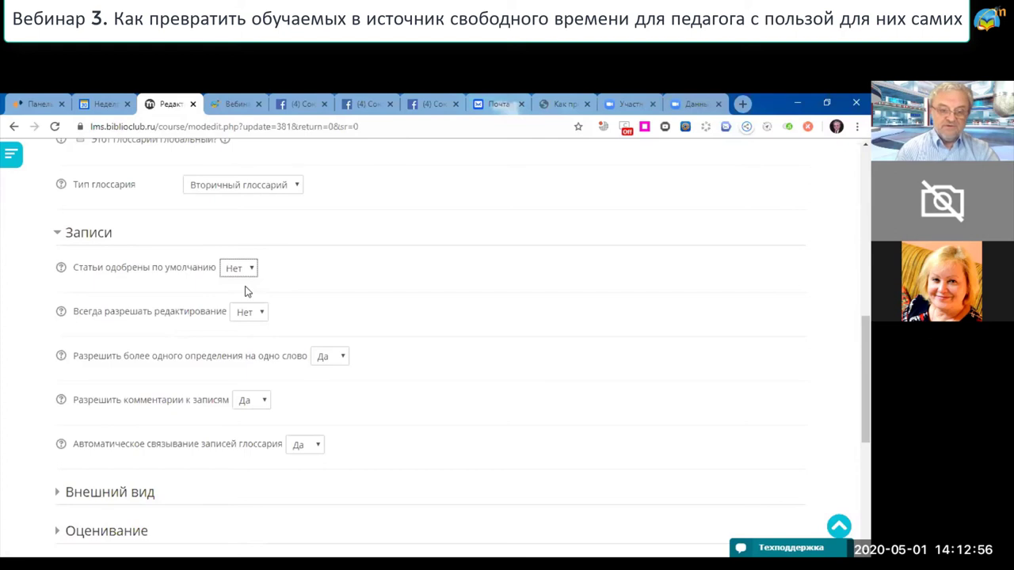
scroll(247, 286, down, 1)
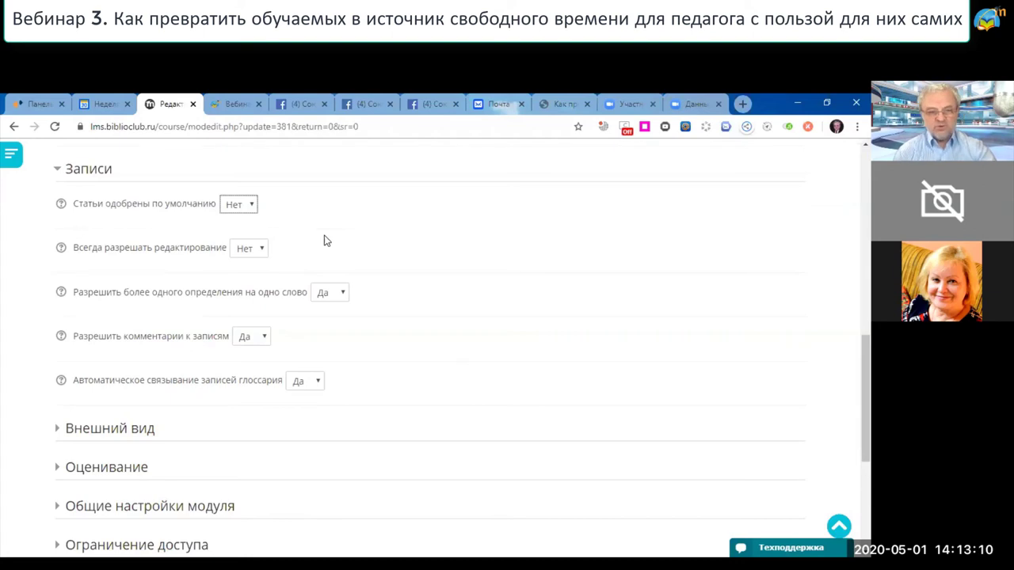
scroll(324, 240, down, 3)
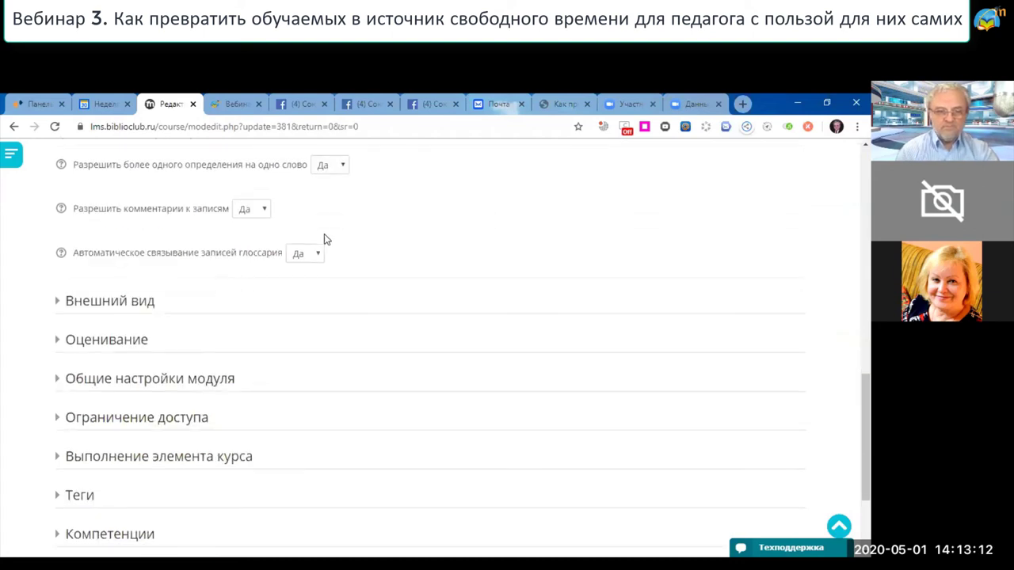
click(343, 169)
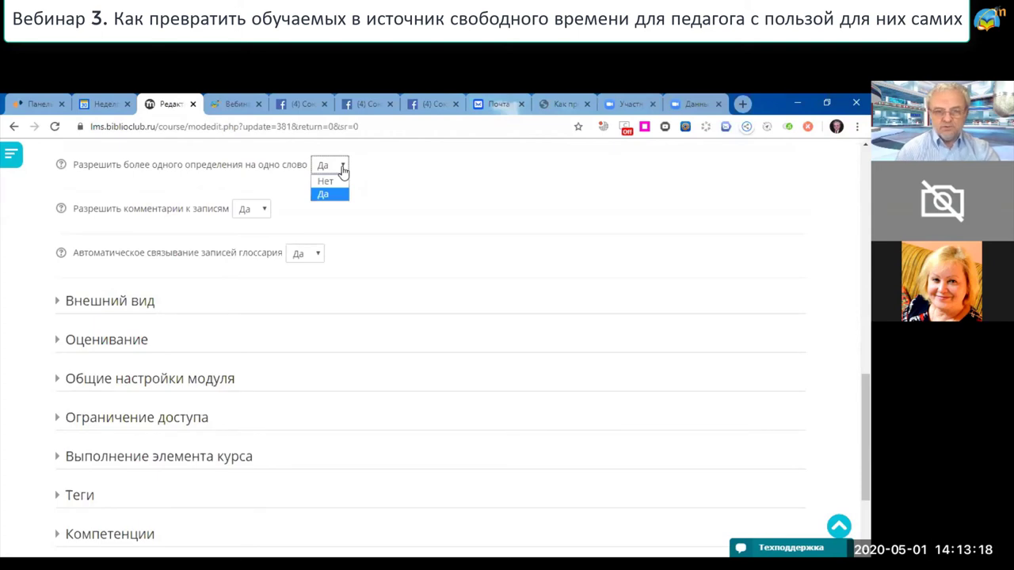
click(343, 171)
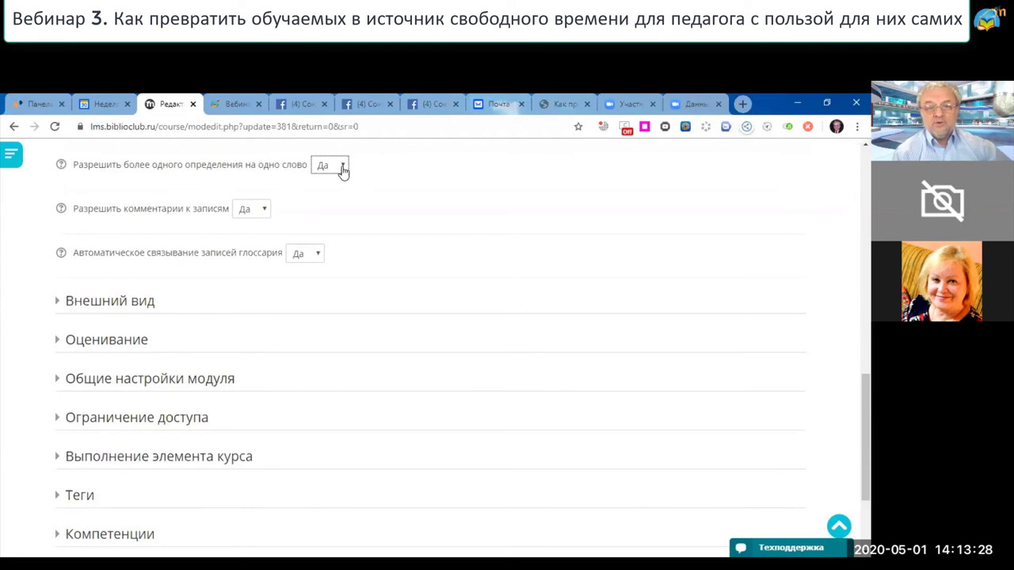
click(343, 168)
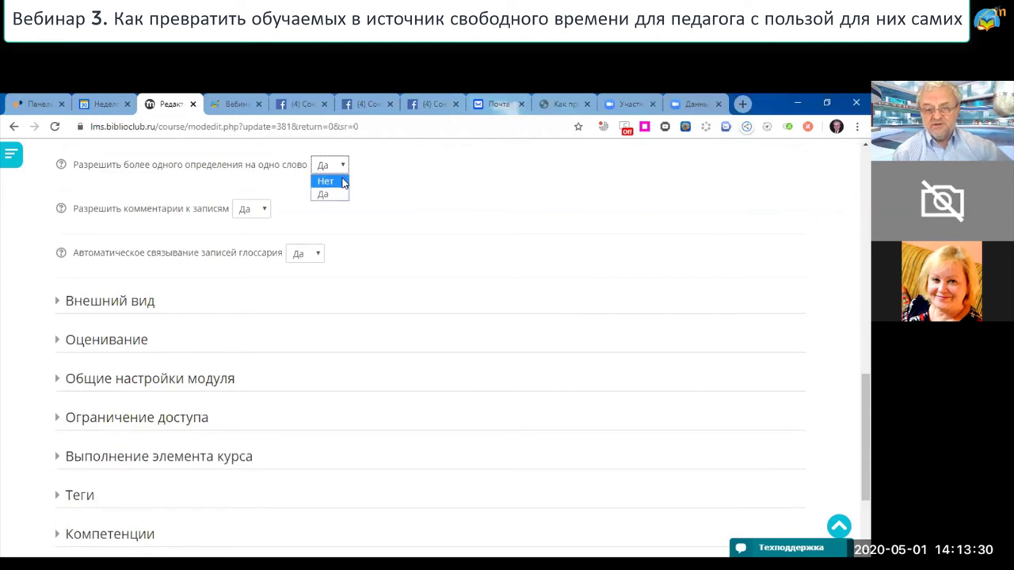
click(345, 165)
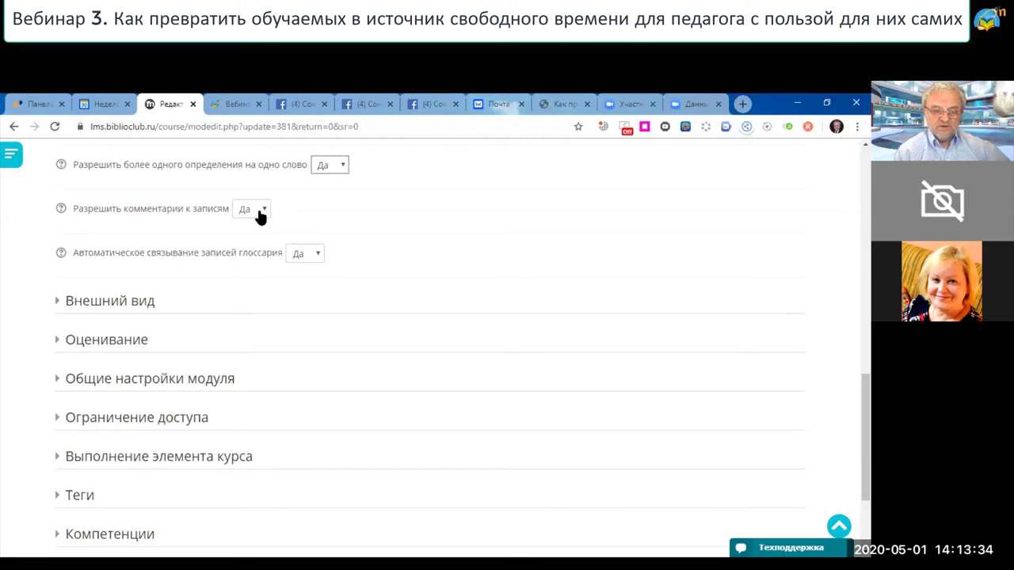
scroll(273, 230, down, 2)
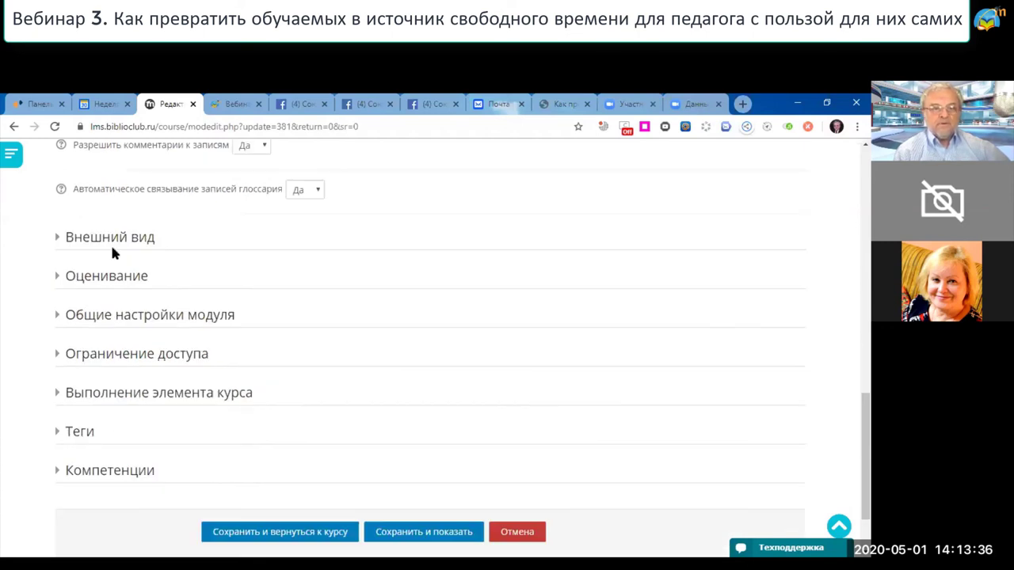
- Keep grade aggregation at Не оценивается and save the glossary settings with Сохранить и показать
click(117, 236)
scroll(117, 230, down, 5)
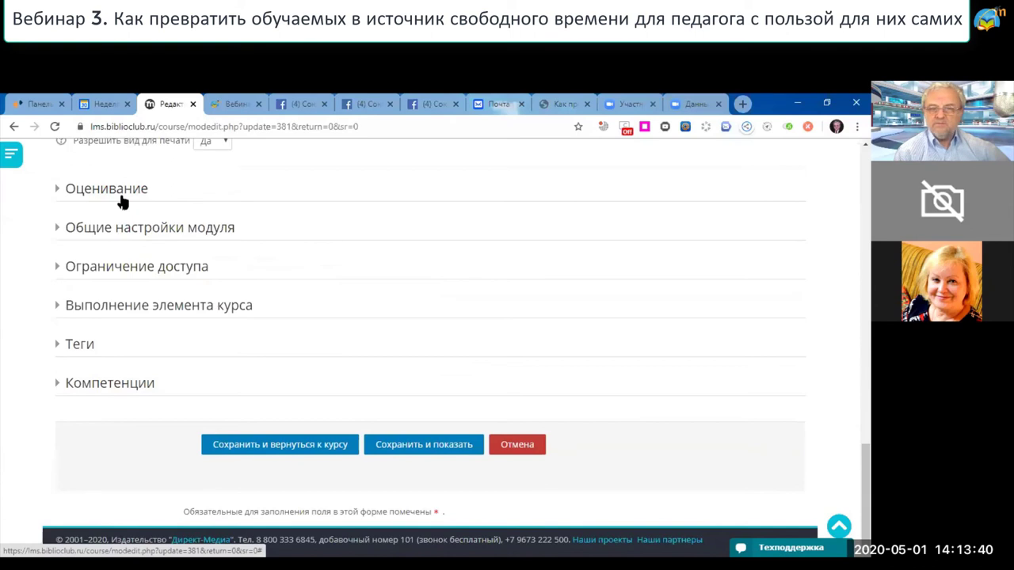
click(122, 197)
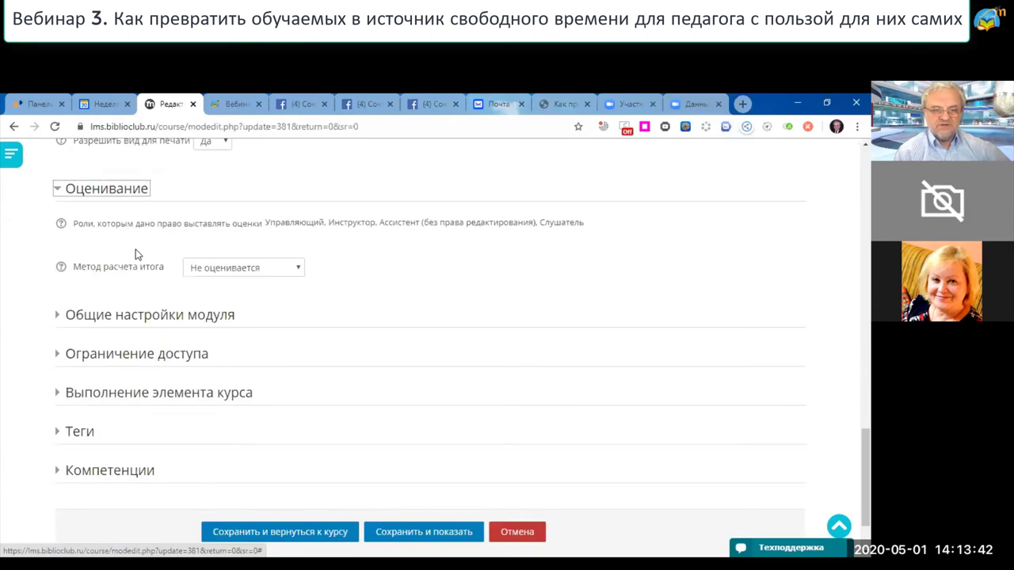
click(210, 269)
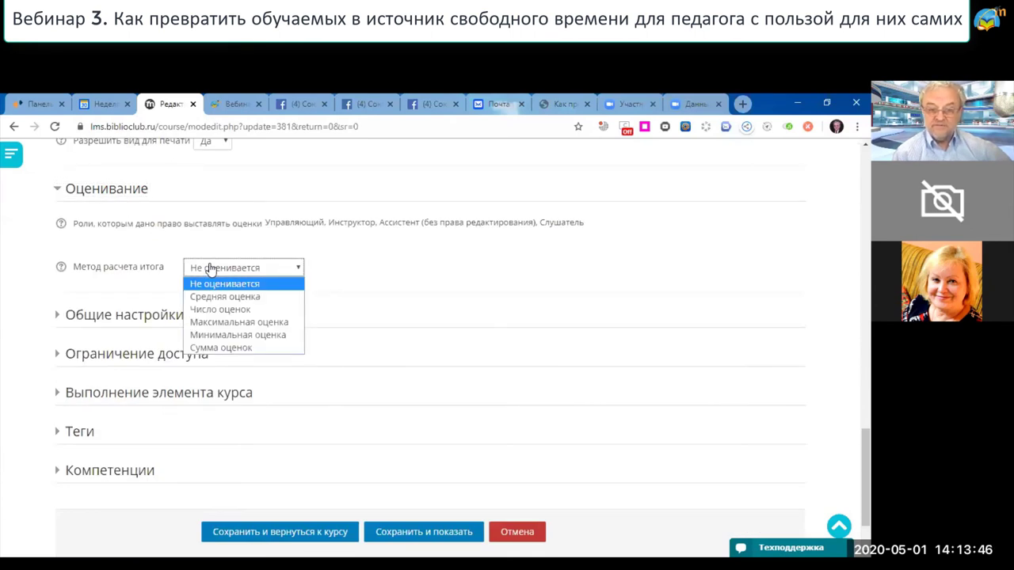
click(210, 269)
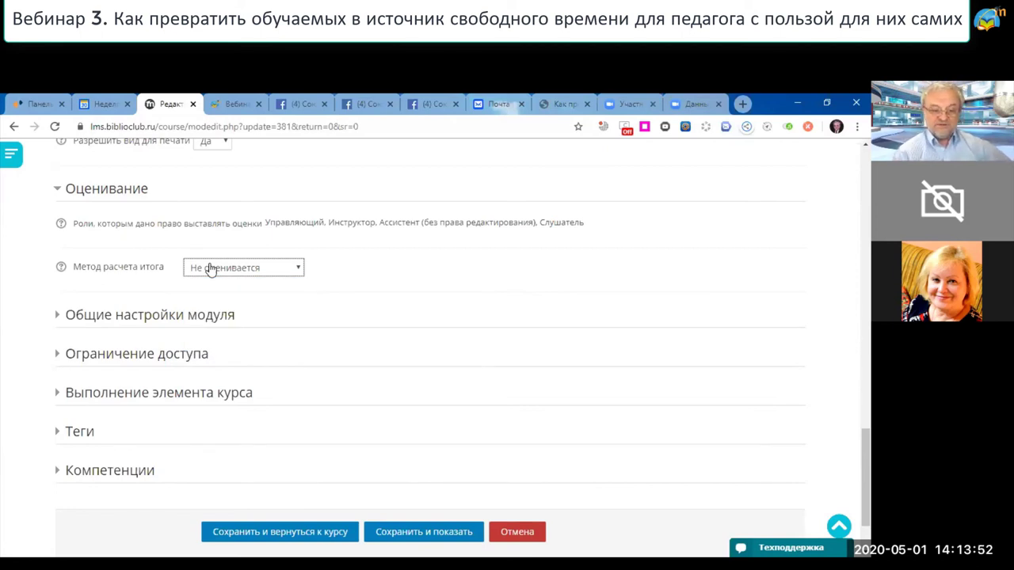
click(210, 269)
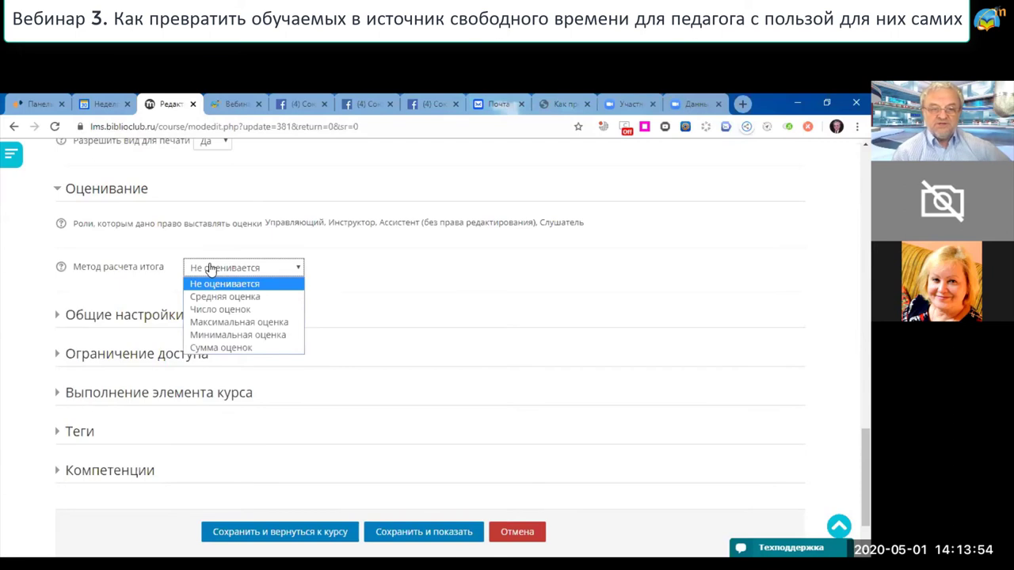
click(212, 270)
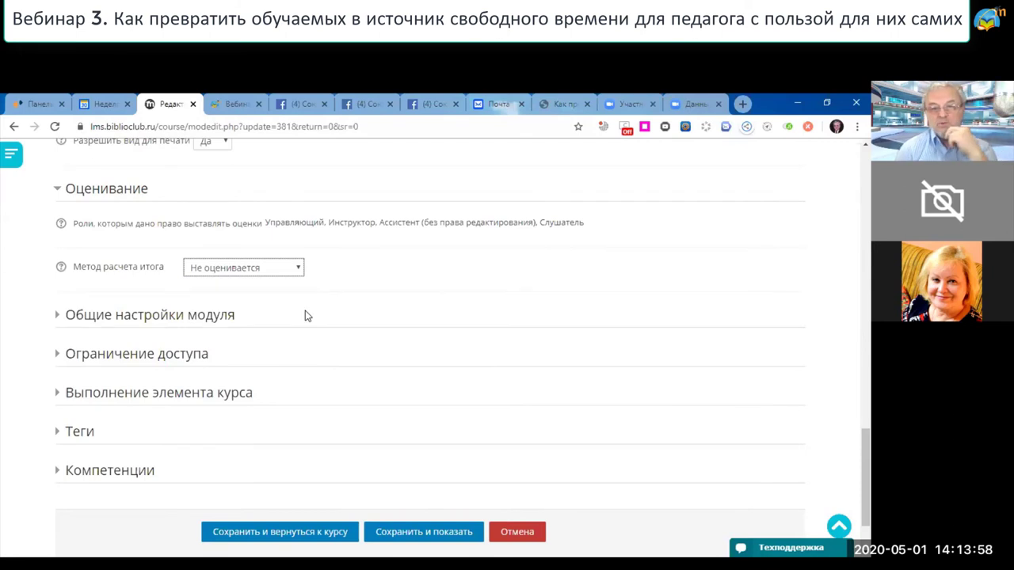
scroll(308, 315, down, 2)
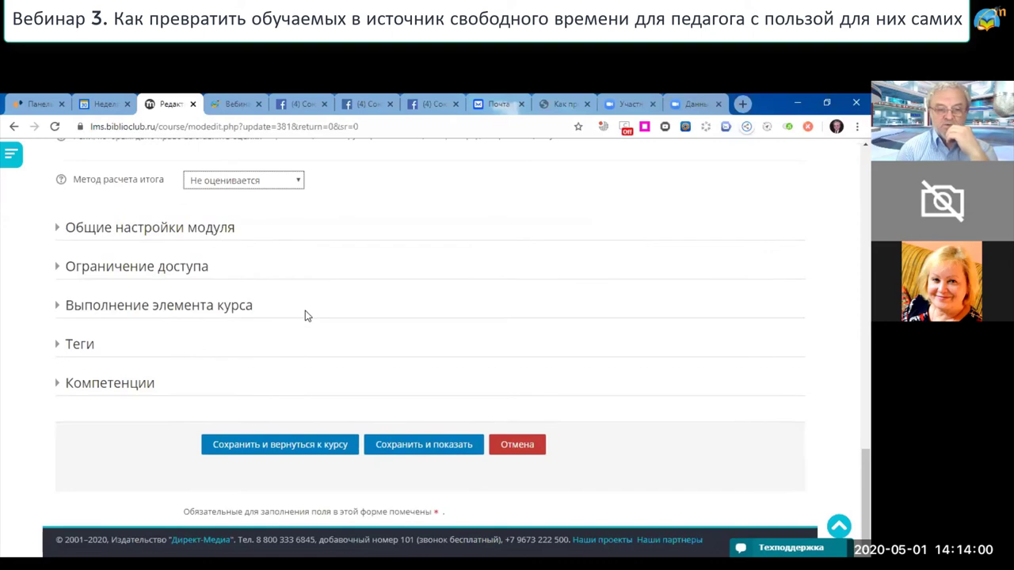
click(413, 451)
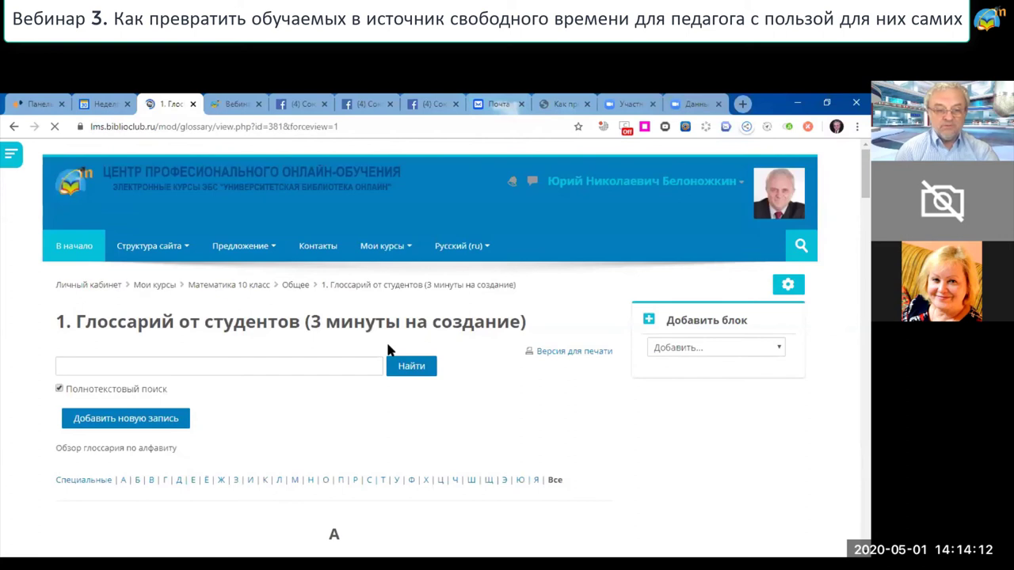
- Scroll the glossary page to review the Антиматерия entry, then return to the top
scroll(388, 348, down, 3)
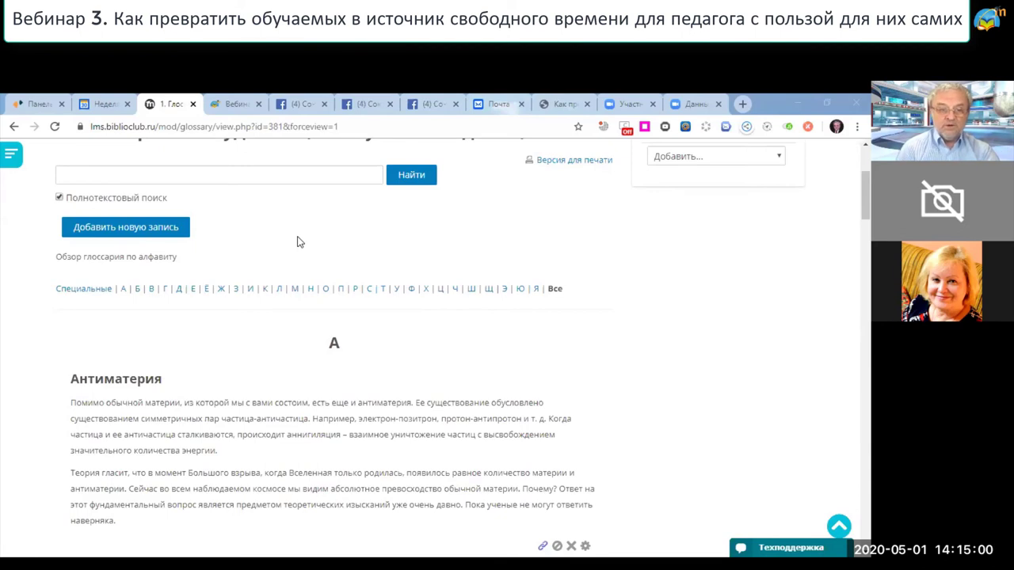
click(223, 256)
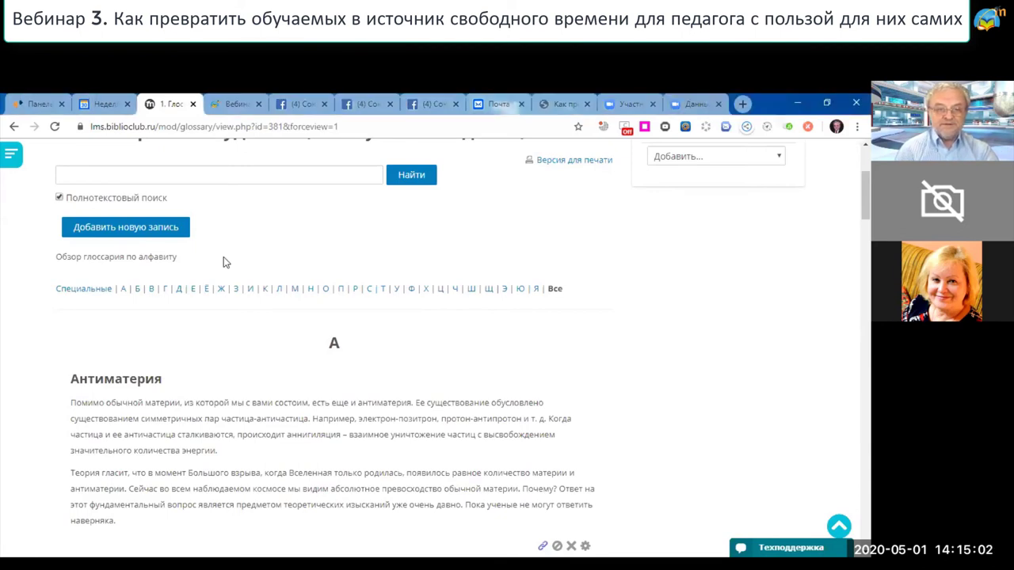
scroll(225, 260, up, 3)
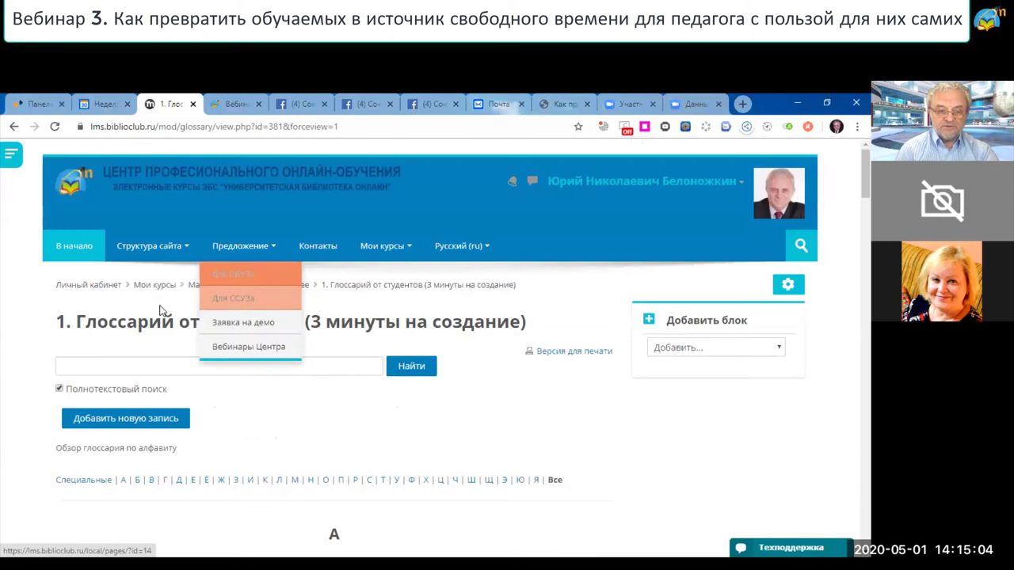
- Return to the Математика 10 класс course page and scroll through its glossary games
click(234, 290)
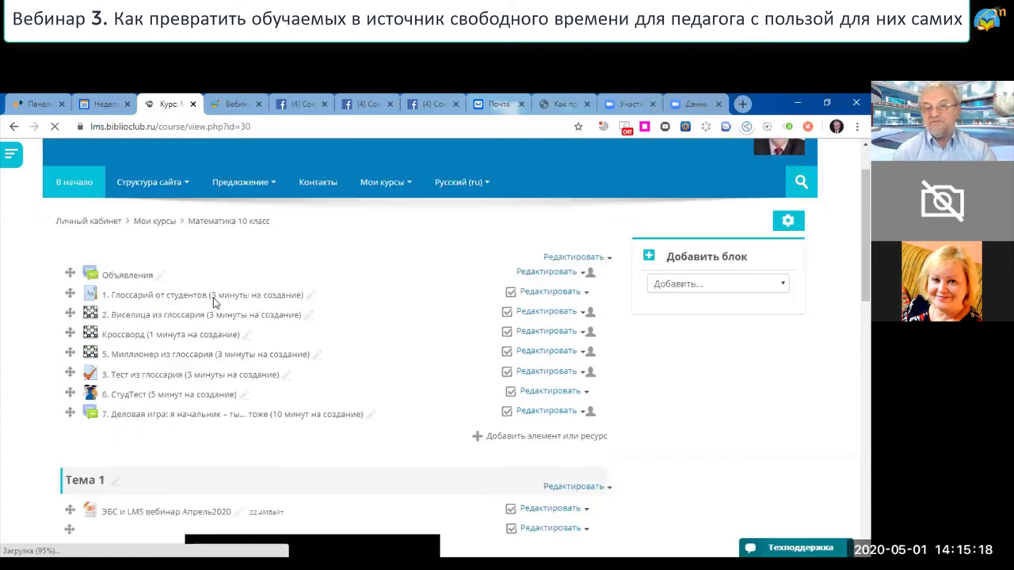
scroll(214, 303, down, 1)
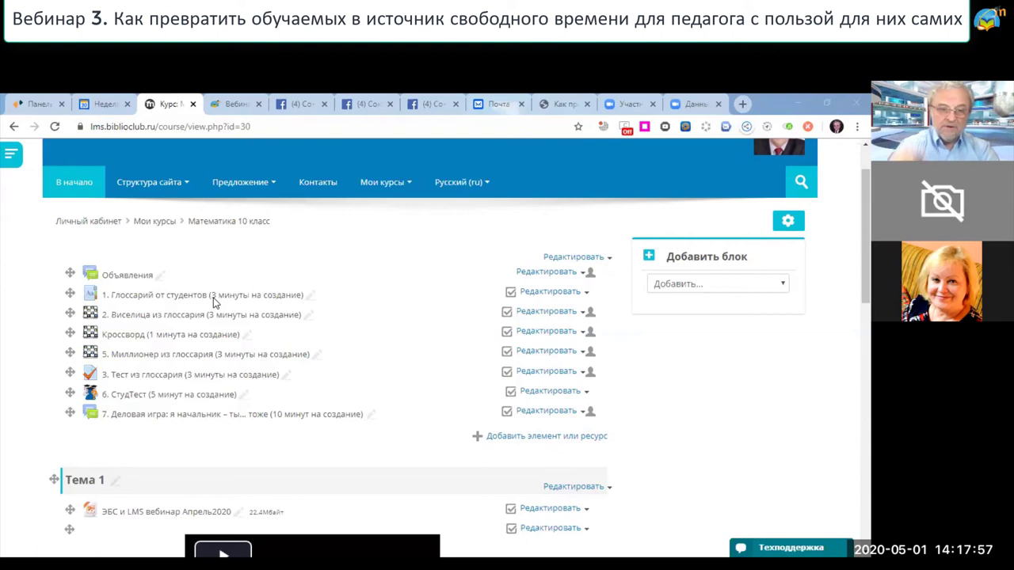
click(201, 335)
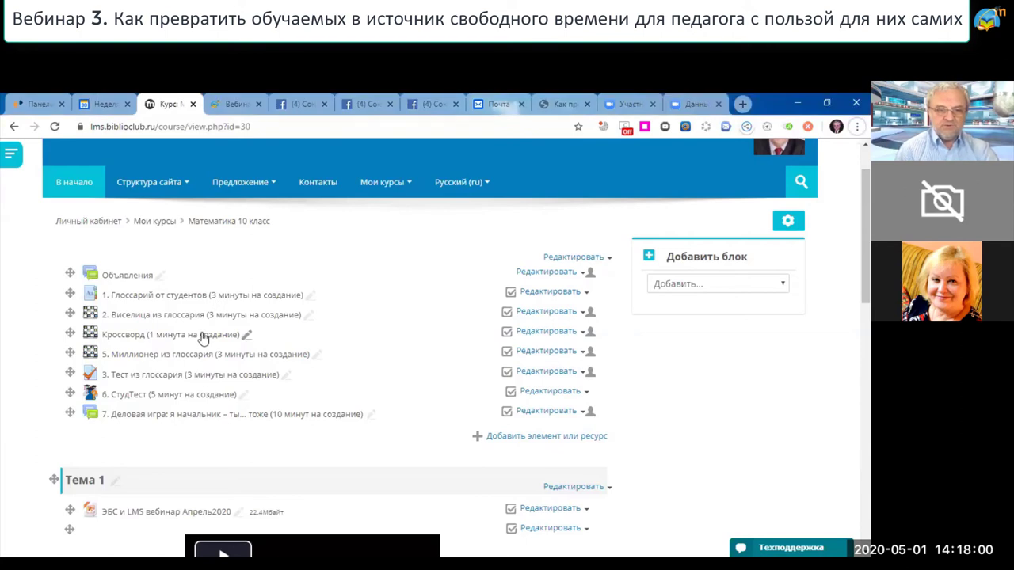
- Open the Виселица game's settings and review its name and description
click(570, 315)
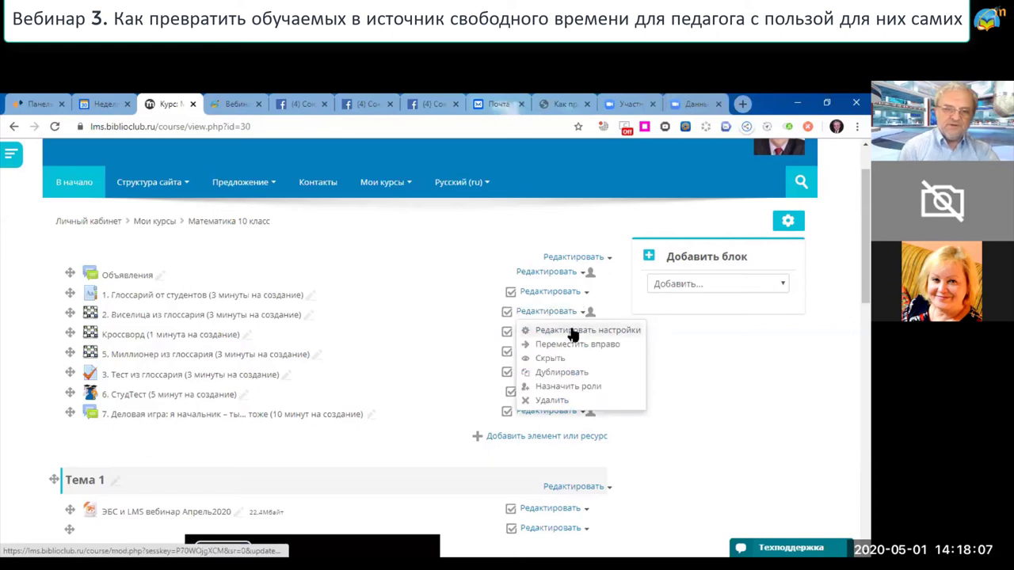
click(574, 333)
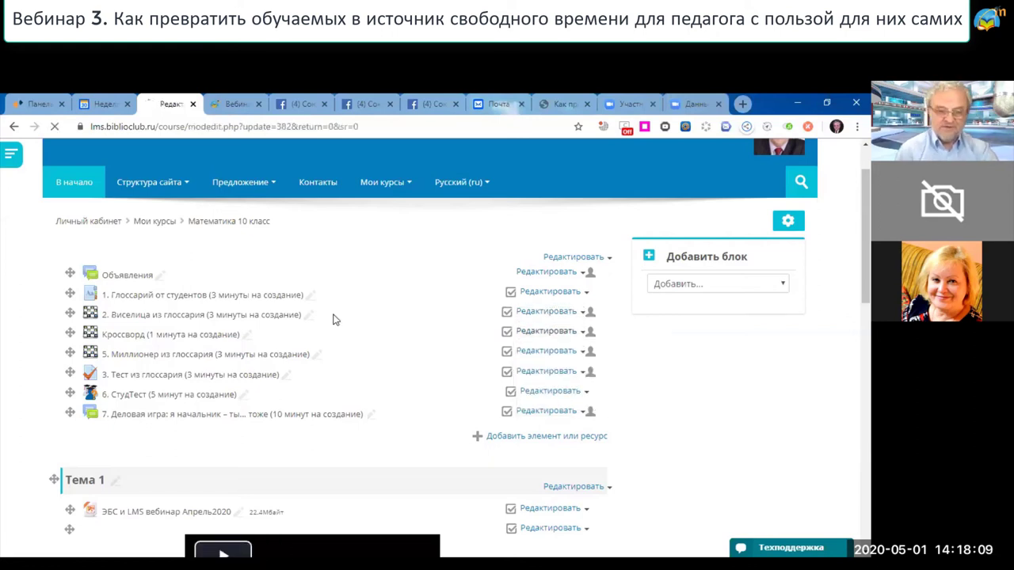
scroll(253, 264, down, 2)
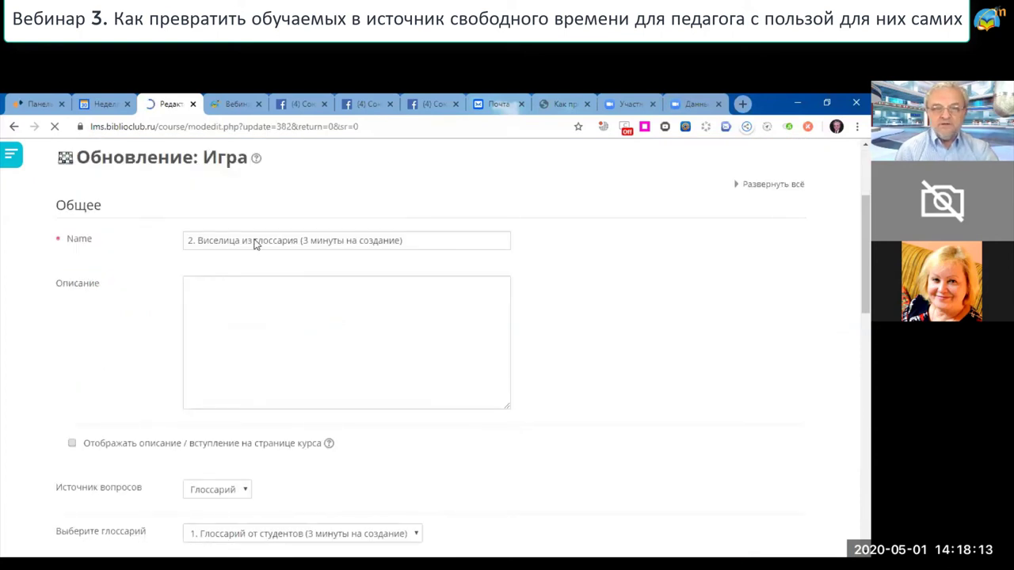
click(254, 240)
scroll(255, 243, down, 1)
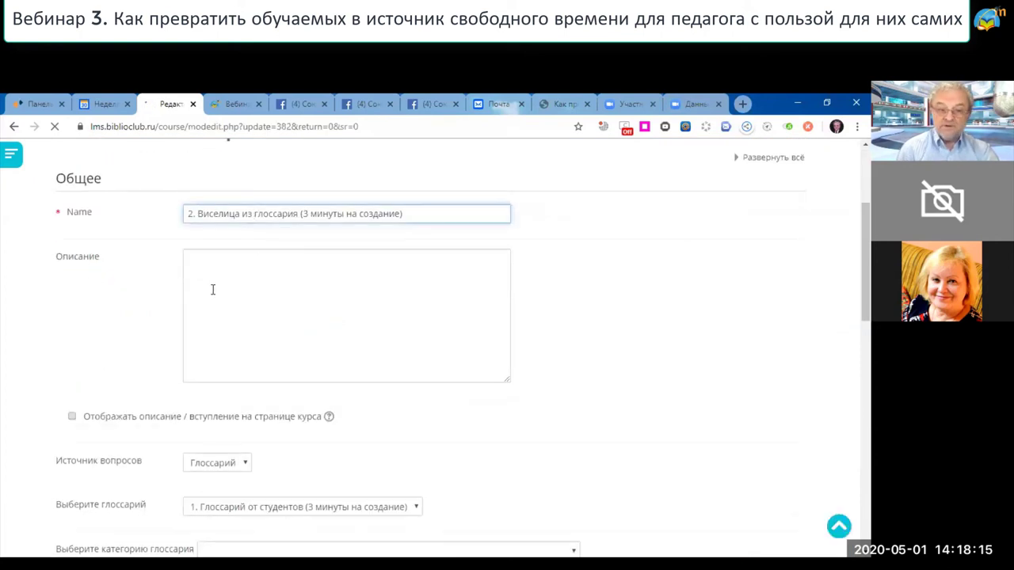
key(Tab)
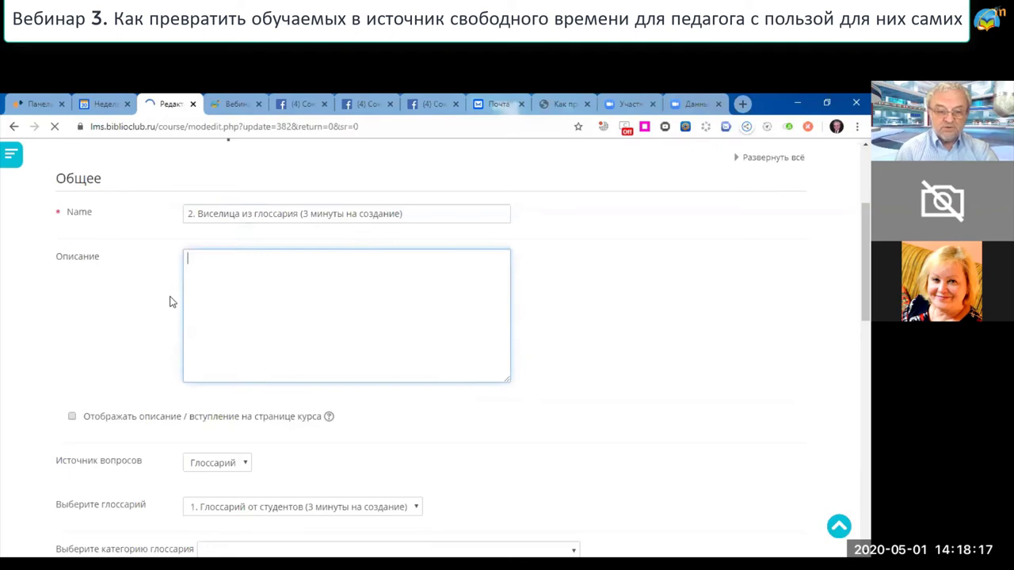
scroll(237, 199, down, 3)
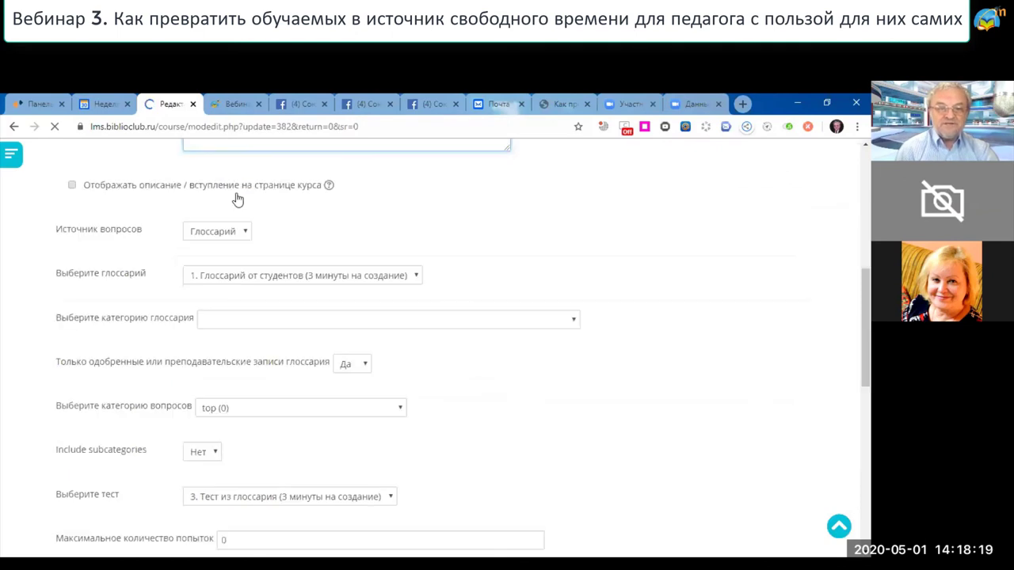
scroll(237, 200, down, 1)
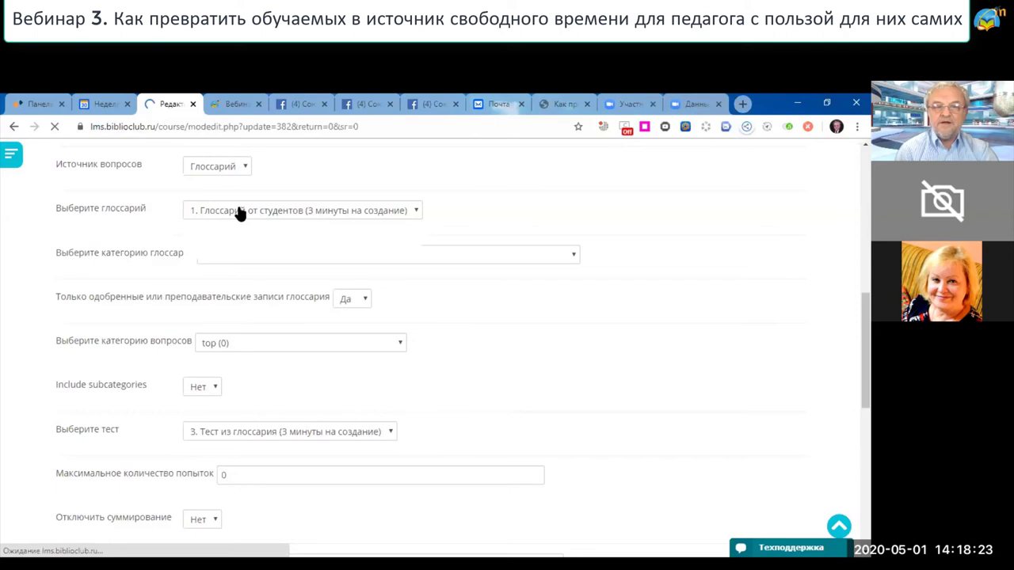
- Keep 1. Глоссарий от студентов as the source glossary and review the Виселица options
click(240, 212)
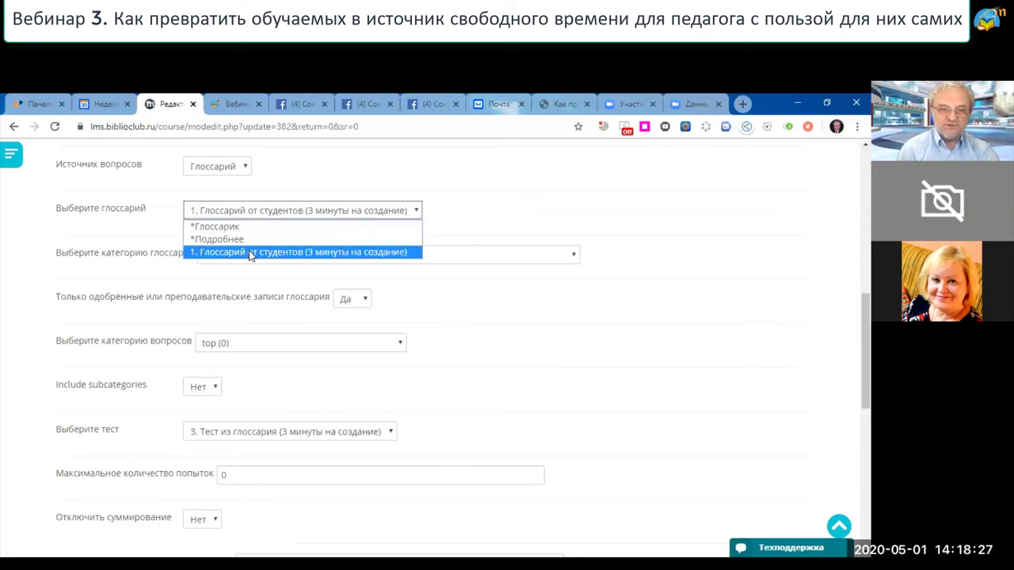
click(251, 253)
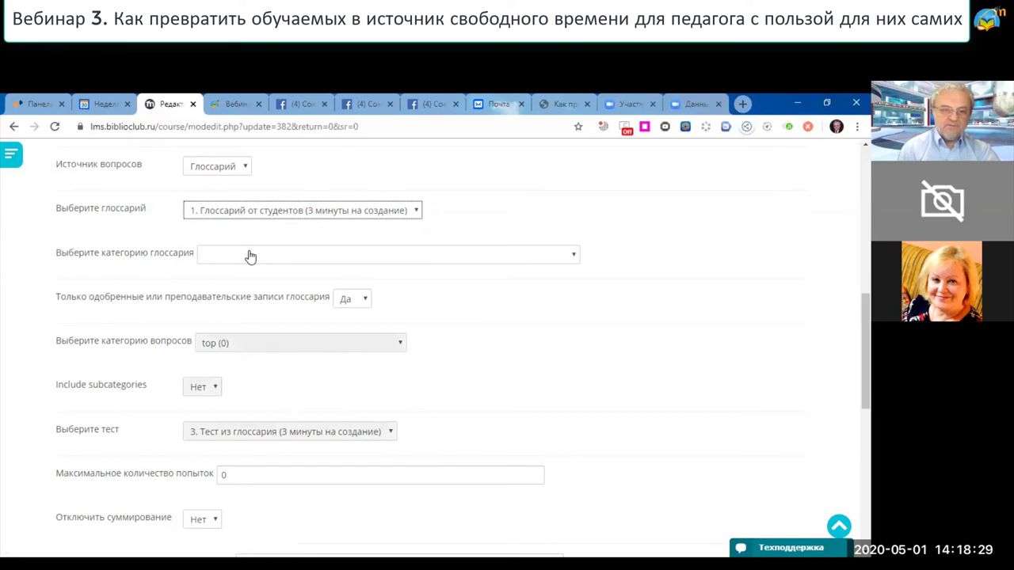
scroll(251, 255, down, 1)
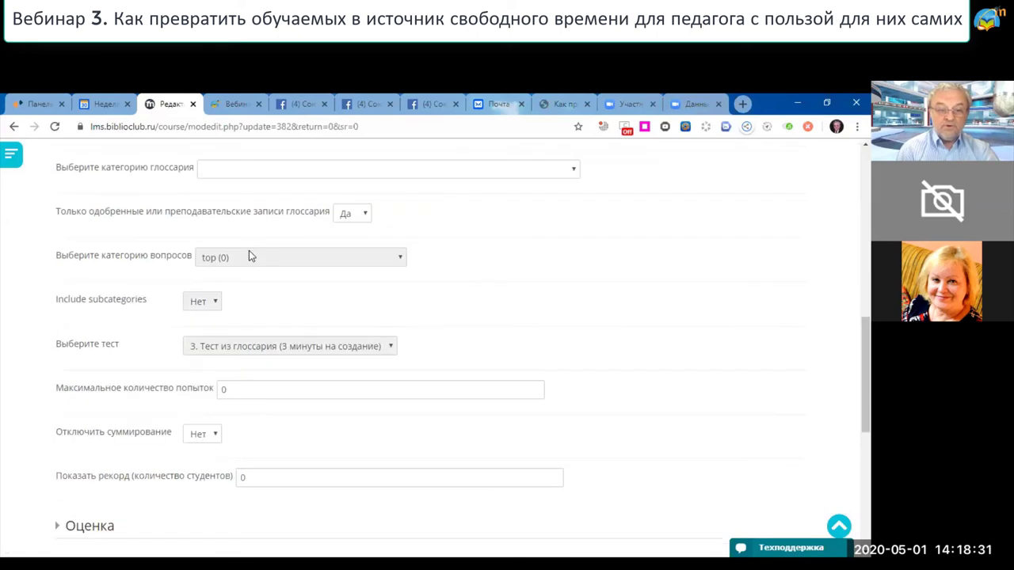
scroll(251, 256, down, 2)
scroll(250, 251, up, 1)
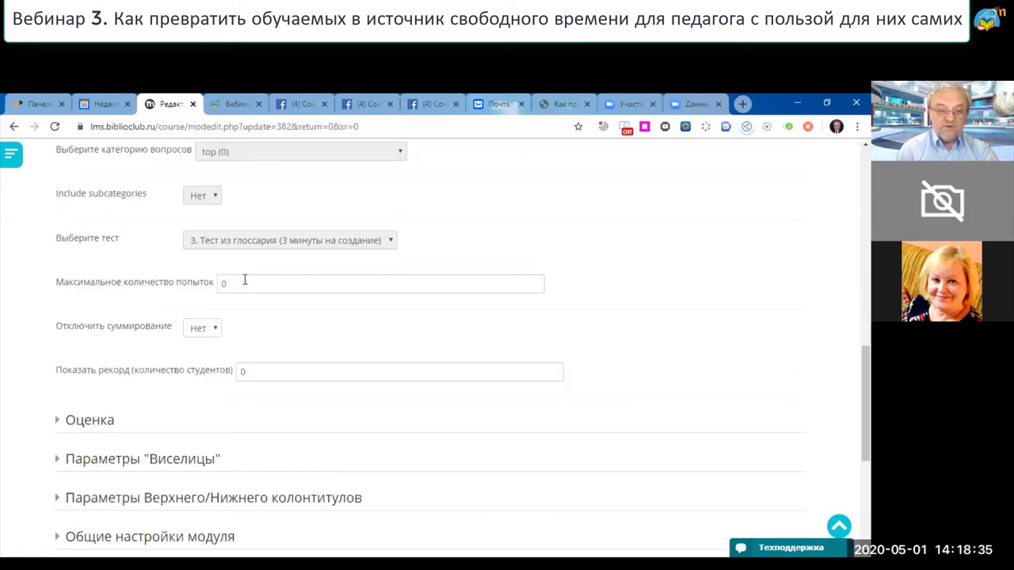
scroll(245, 285, down, 2)
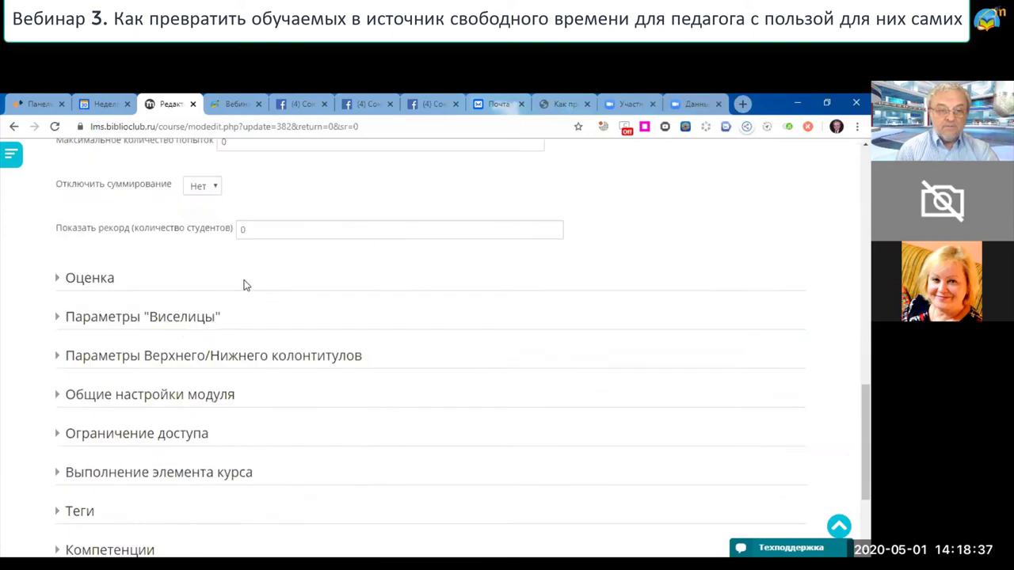
scroll(190, 218, down, 2)
- Review the word count and grading, keeping maximum grade 100 and the Высшая оценка method
click(190, 219)
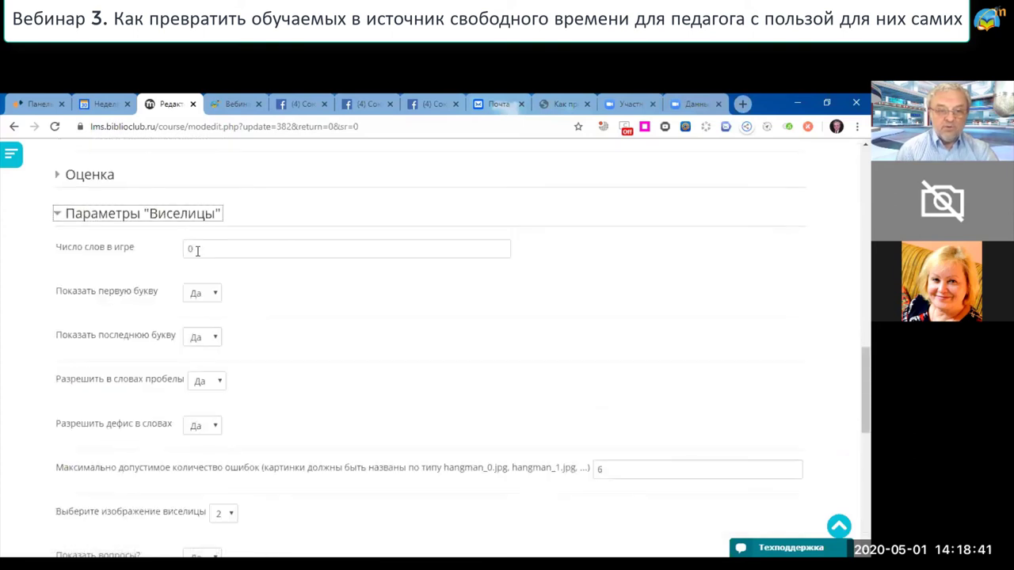
click(197, 250)
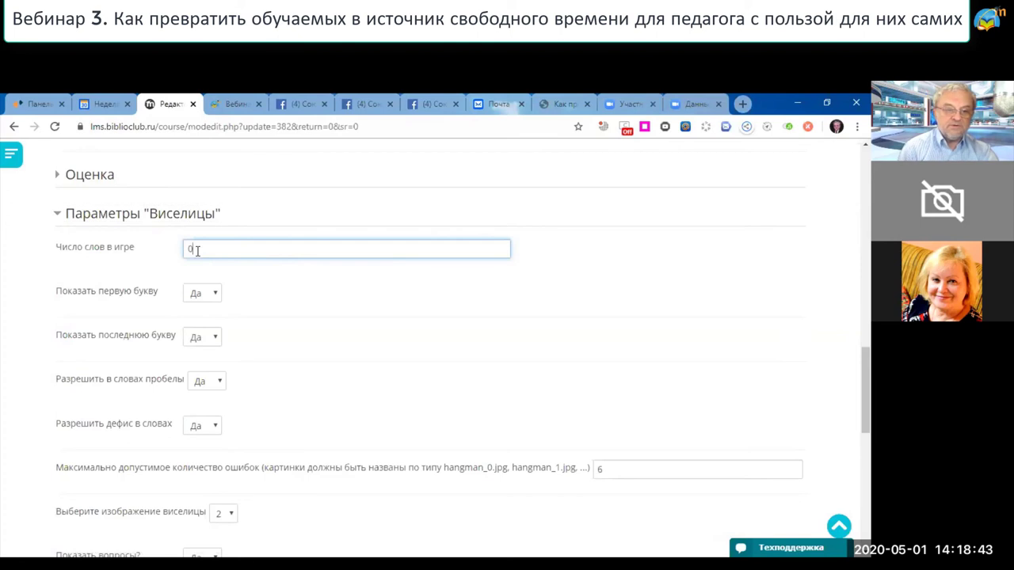
click(97, 186)
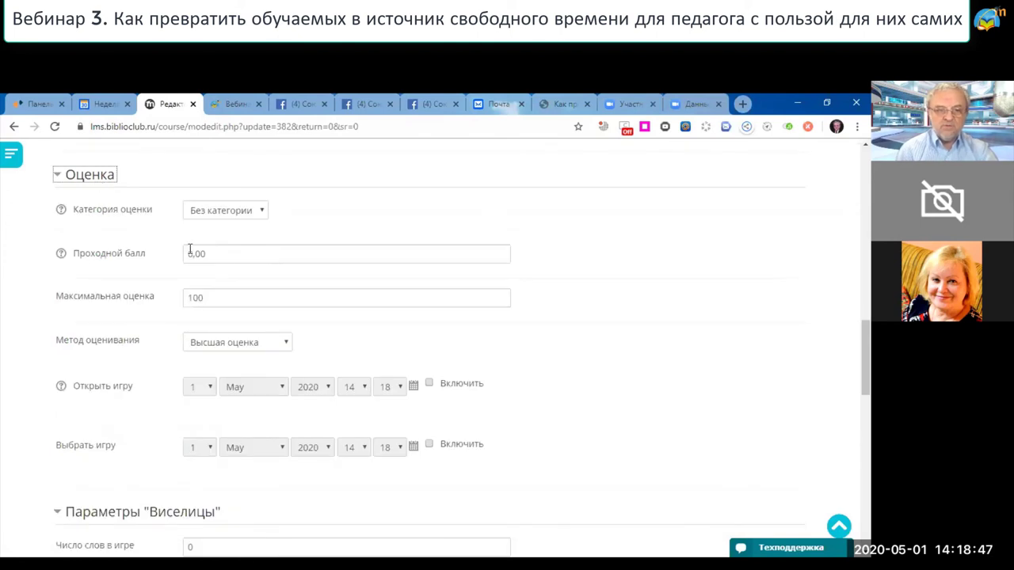
click(212, 296)
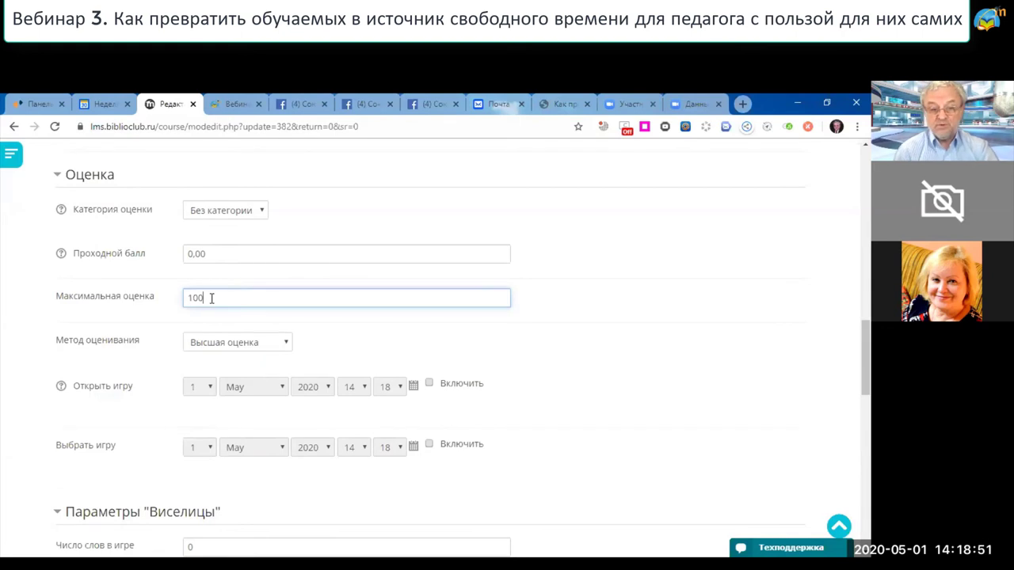
click(250, 346)
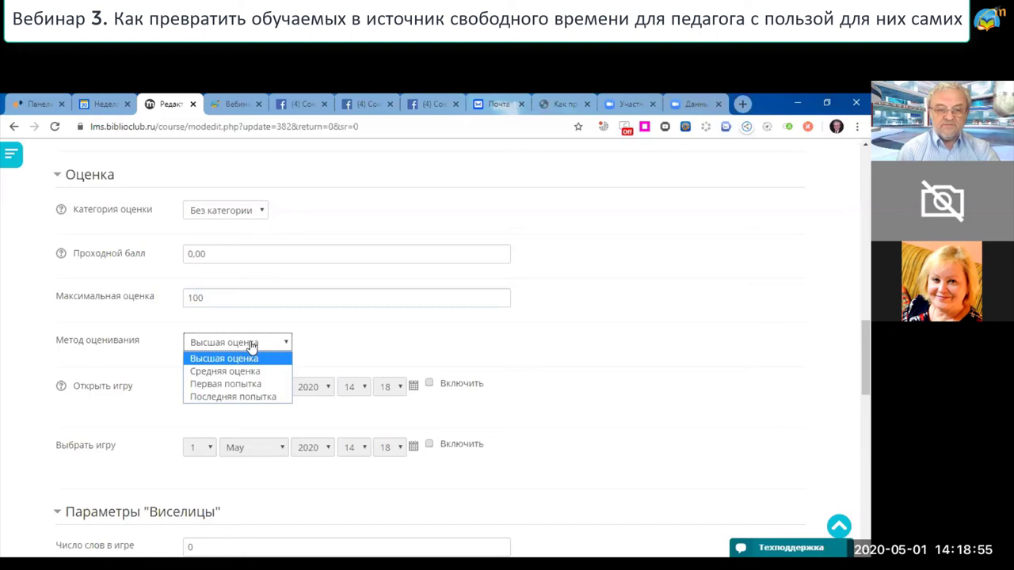
click(171, 338)
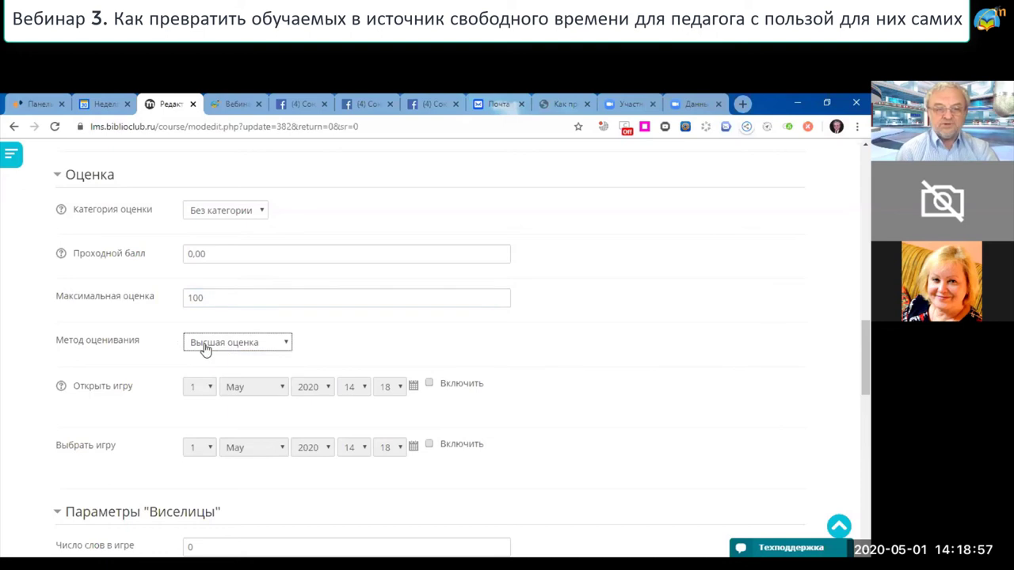
click(205, 349)
click(164, 341)
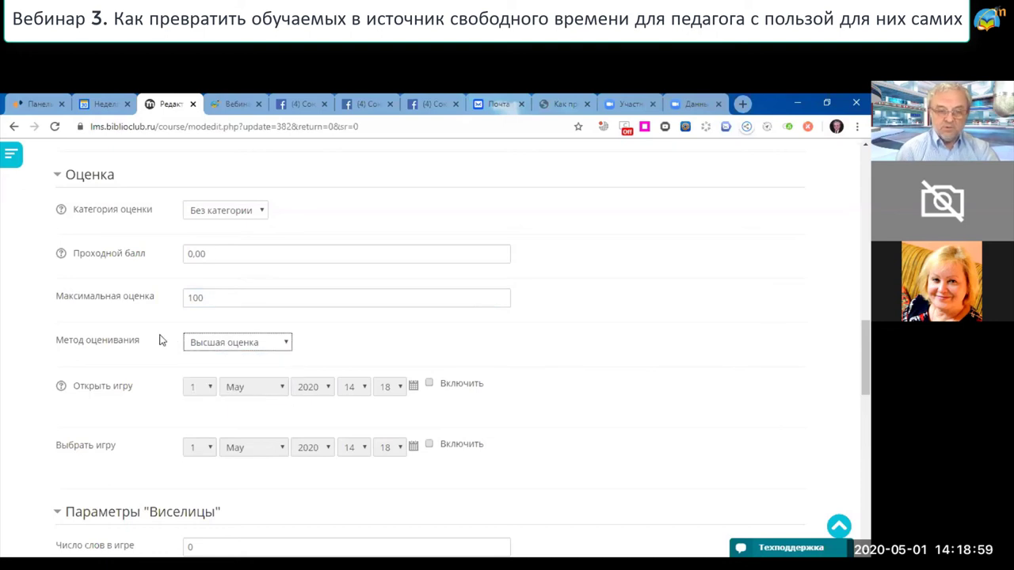
- Set the passing grade (Проходной балл) to 80
drag(205, 256, 184, 258)
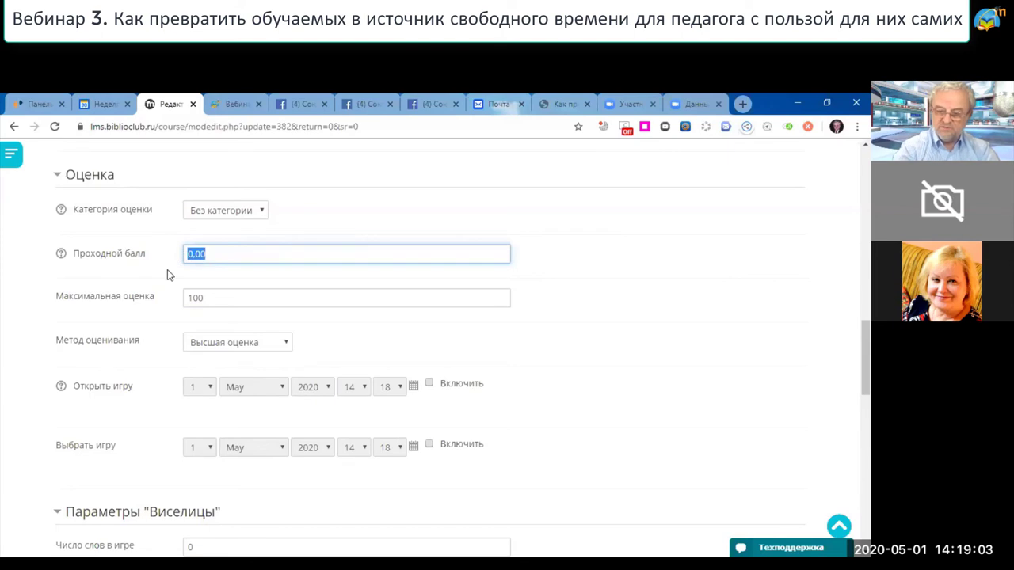
text(8)
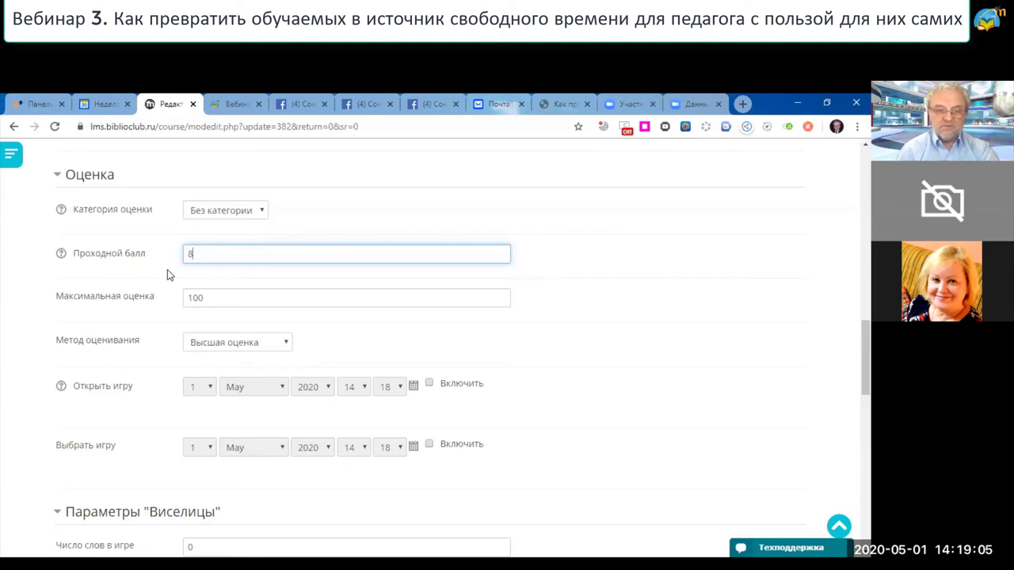
text(0)
key(Tab)
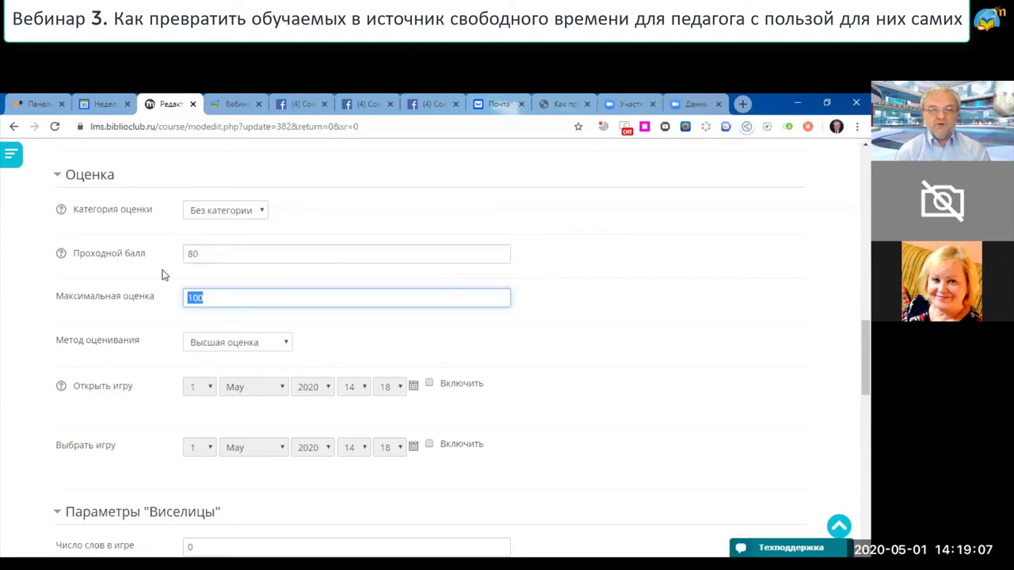
scroll(163, 274, down, 10)
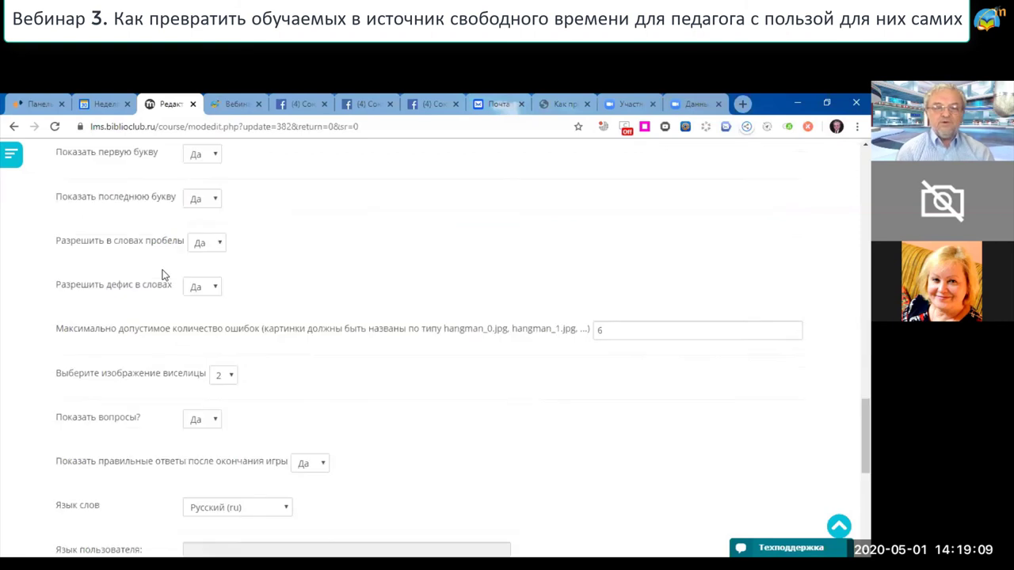
scroll(174, 285, down, 5)
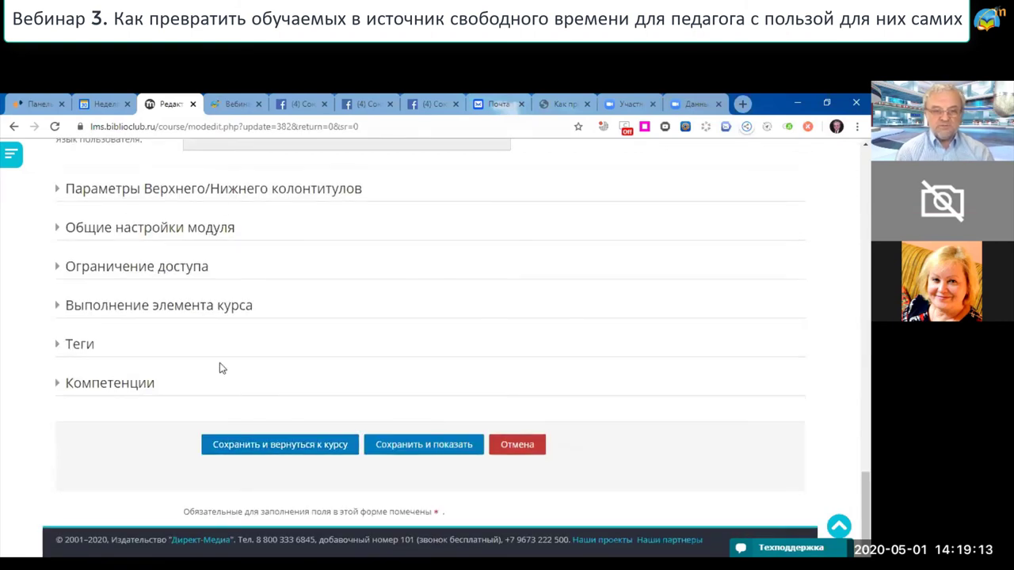
- Expand the header and footer settings, leaving the top and bottom page texts empty
click(217, 198)
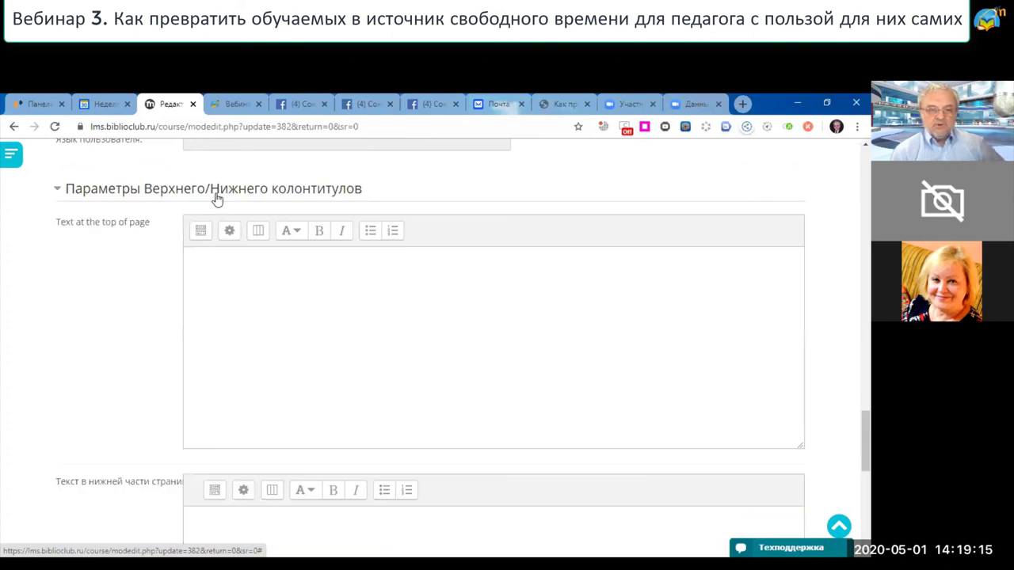
click(202, 257)
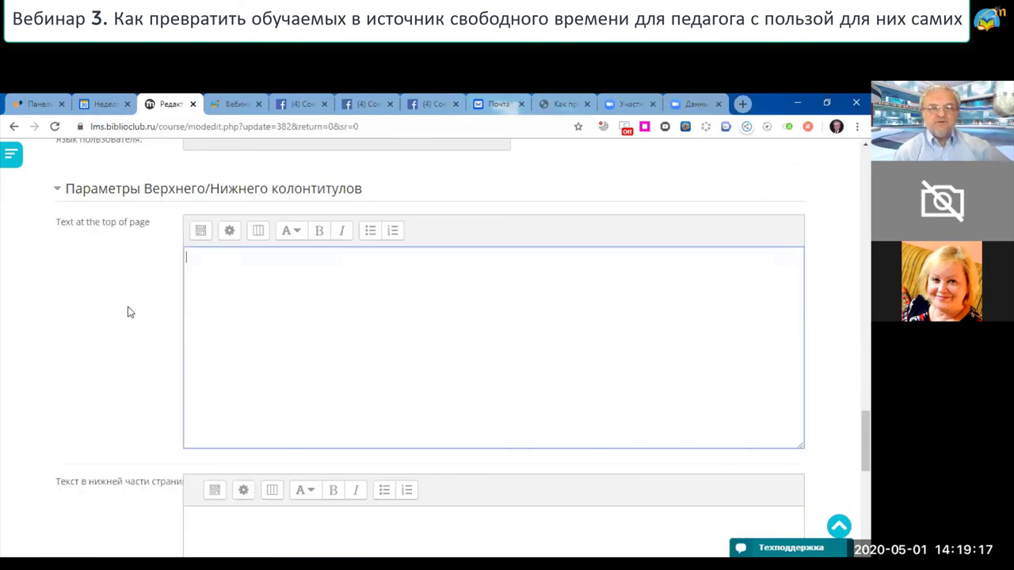
scroll(131, 312, down, 3)
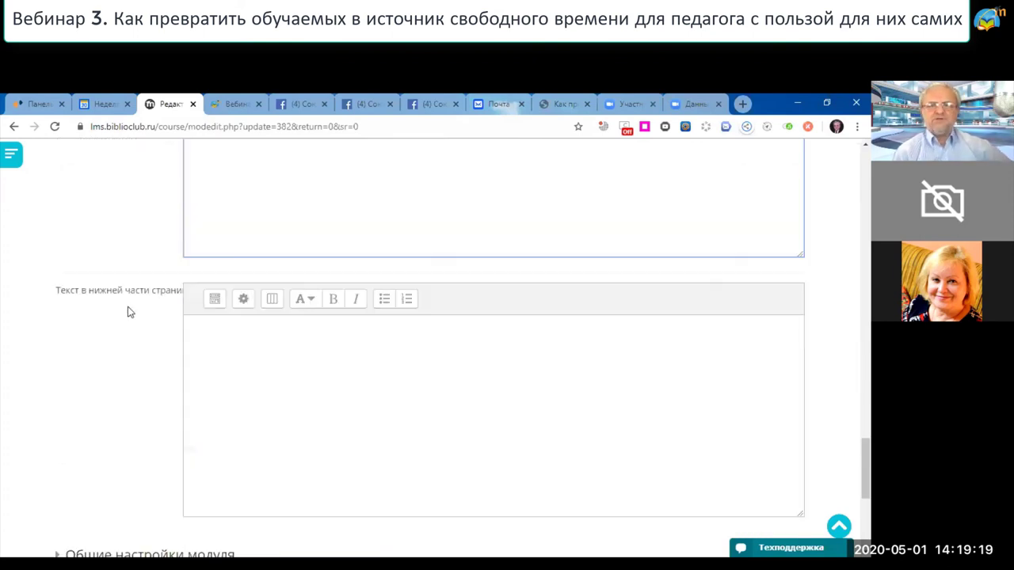
scroll(131, 312, up, 2)
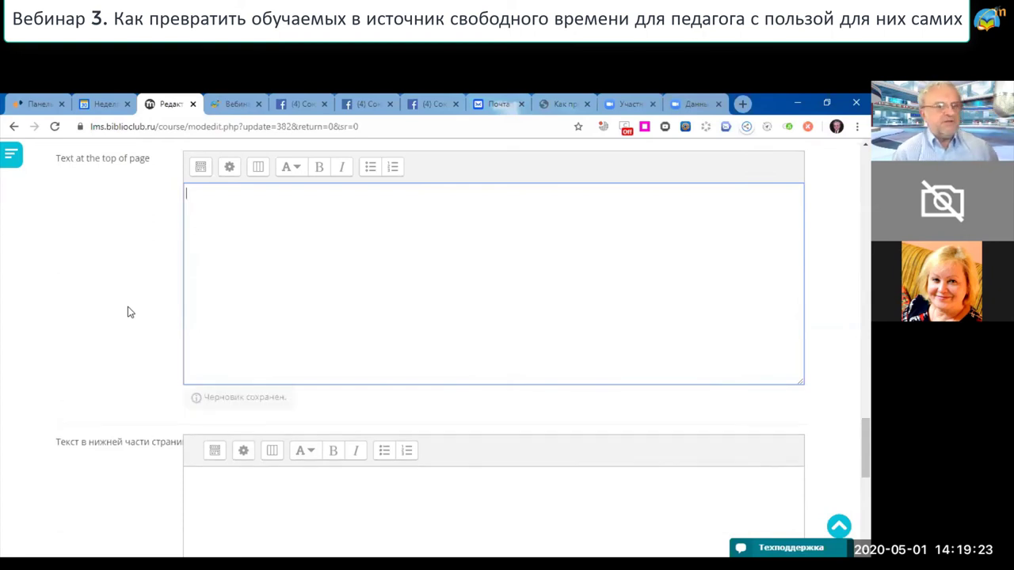
scroll(207, 290, down, 3)
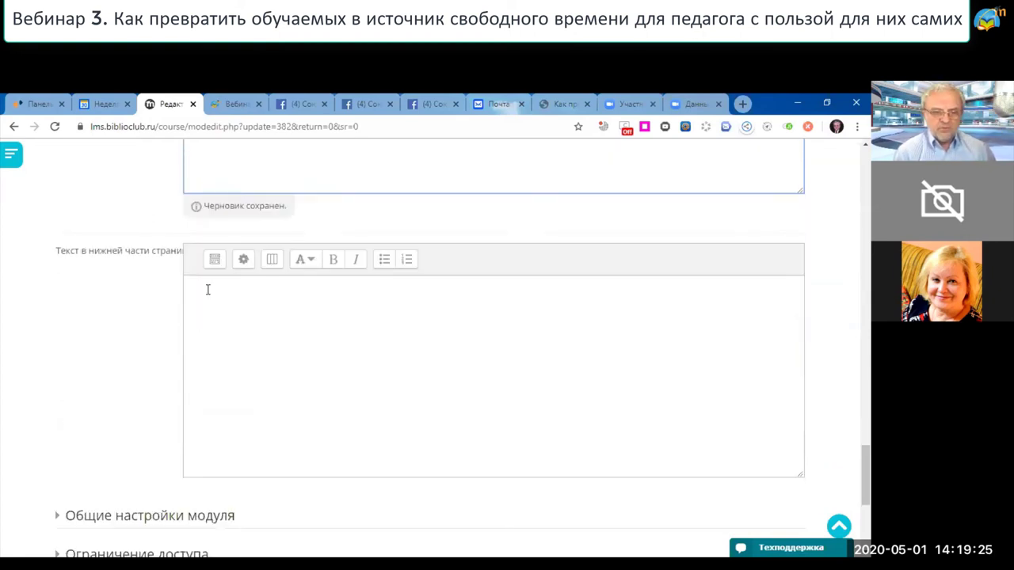
key(Tab)
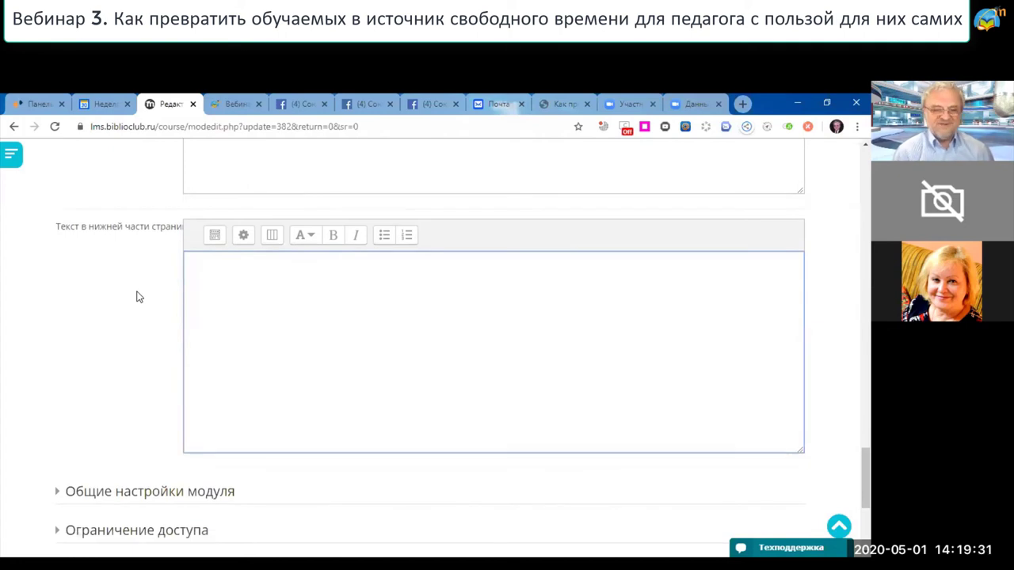
scroll(181, 294, down, 3)
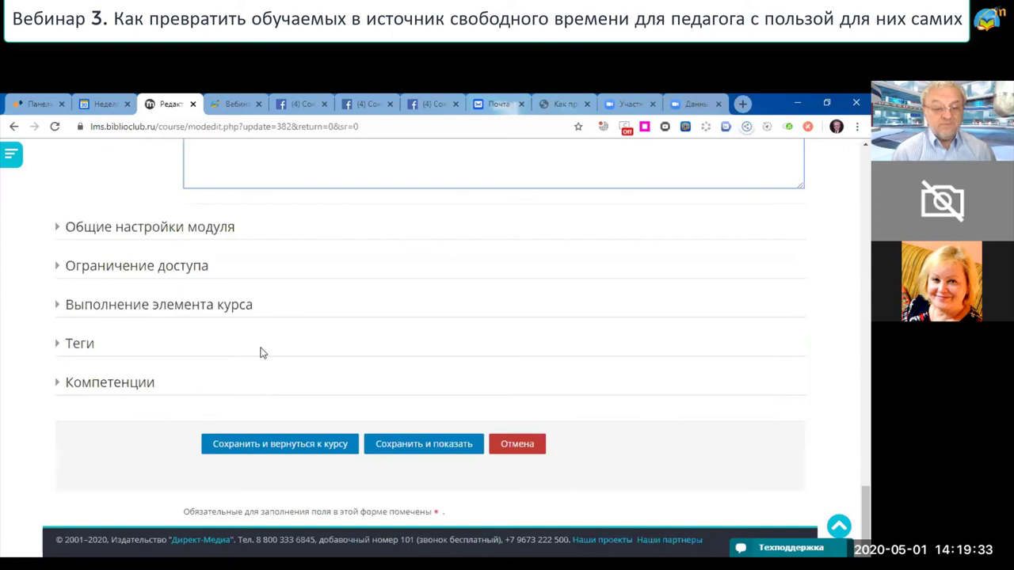
- Save the Виселица settings and go back to the Математика 10 класс course page
click(314, 448)
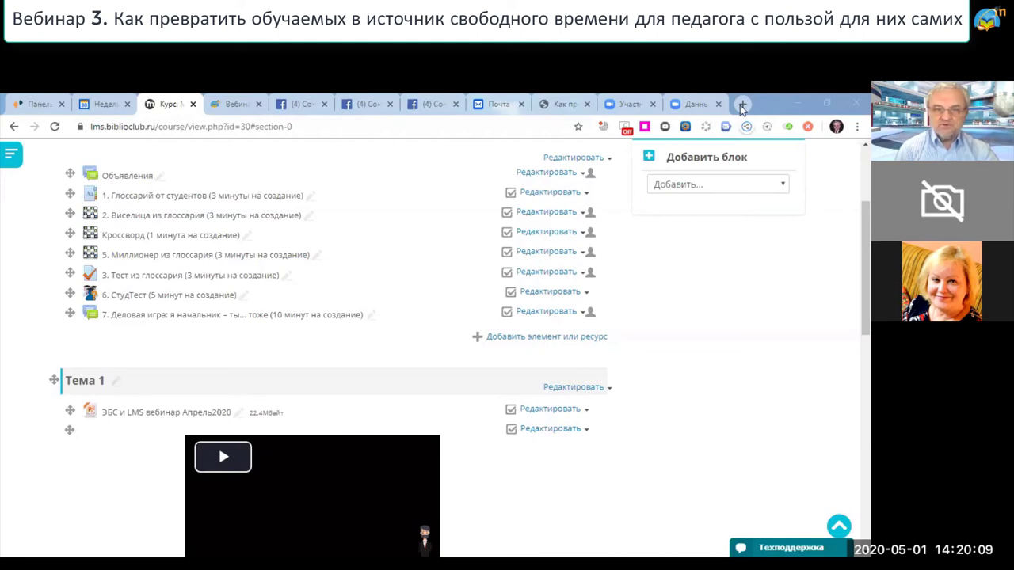
- Google 'GAMES MOODLE' in a new tab and scroll down to the moodle.org results
key(ctrl+t)
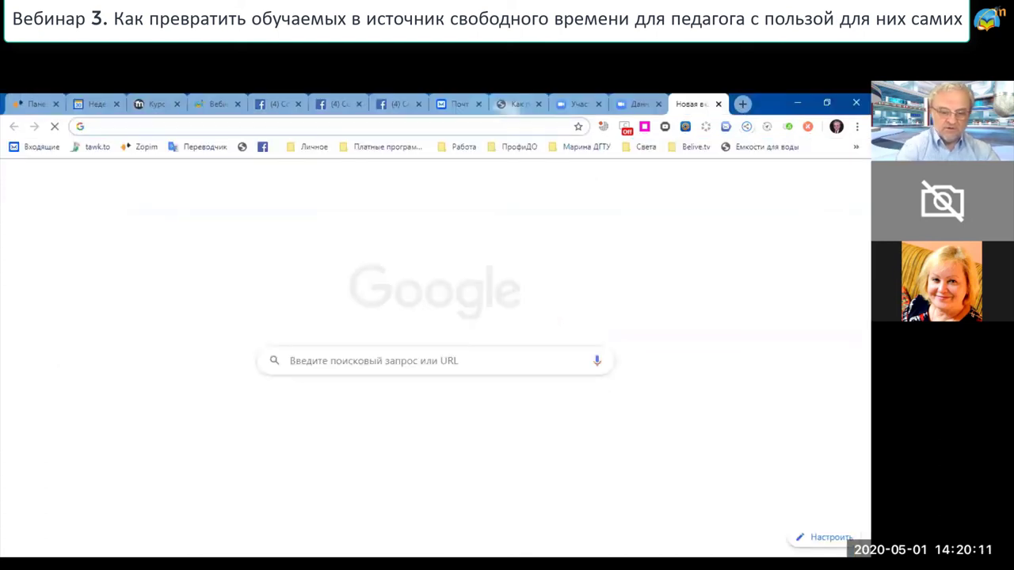
text(П)
key(BackSpace)
key(BackSpace)
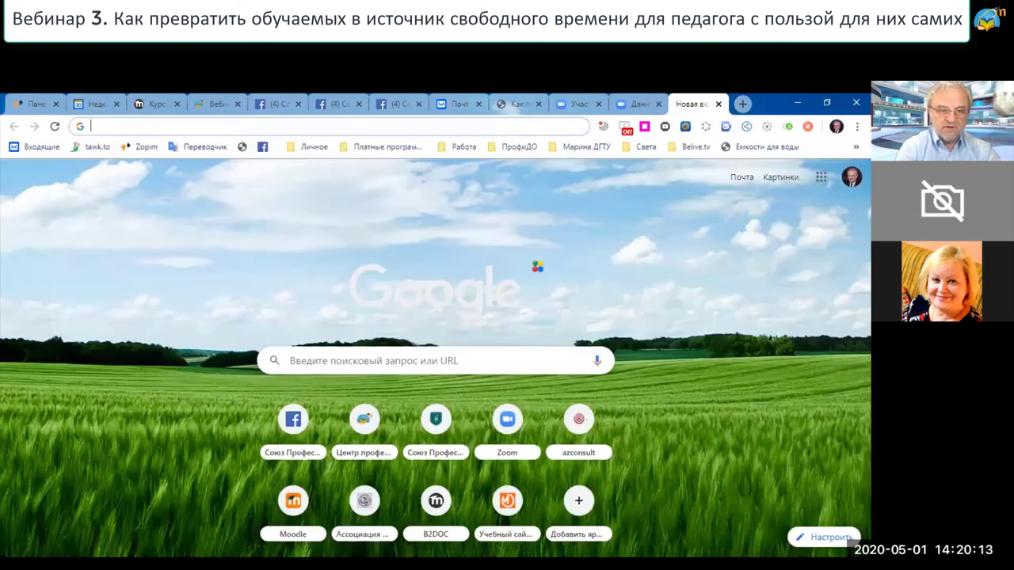
text(GA)
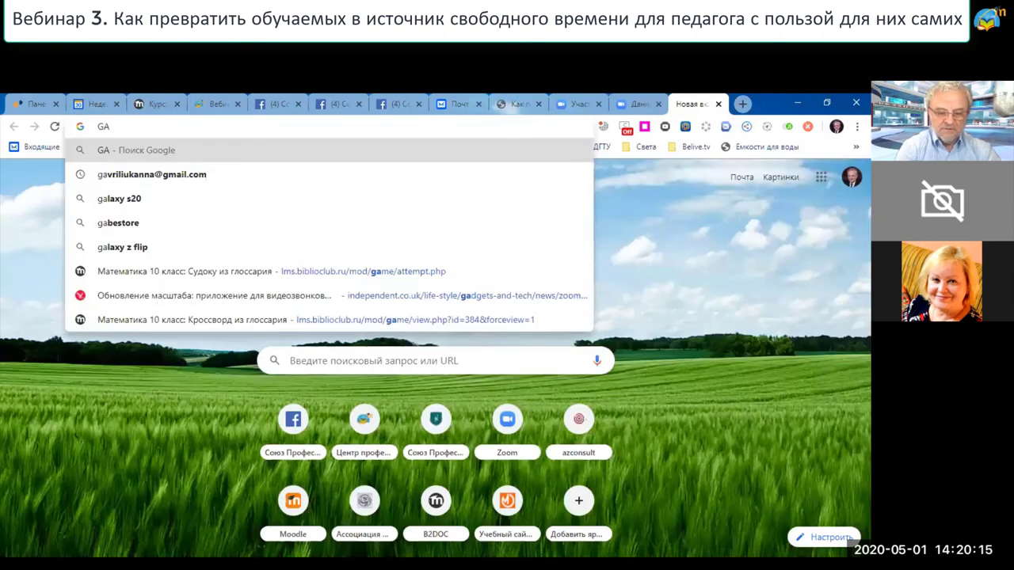
text(MES )
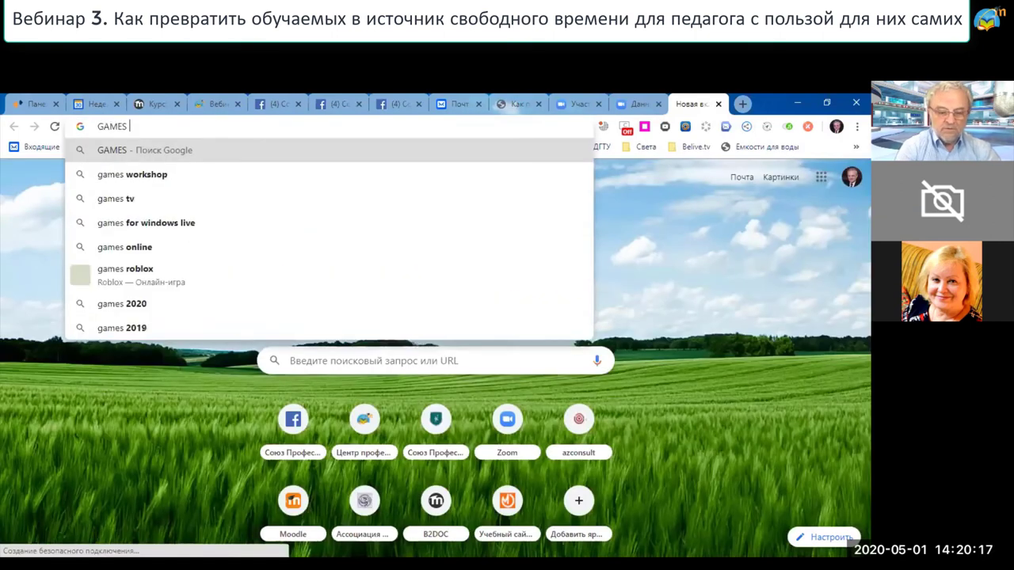
text(MOODLE)
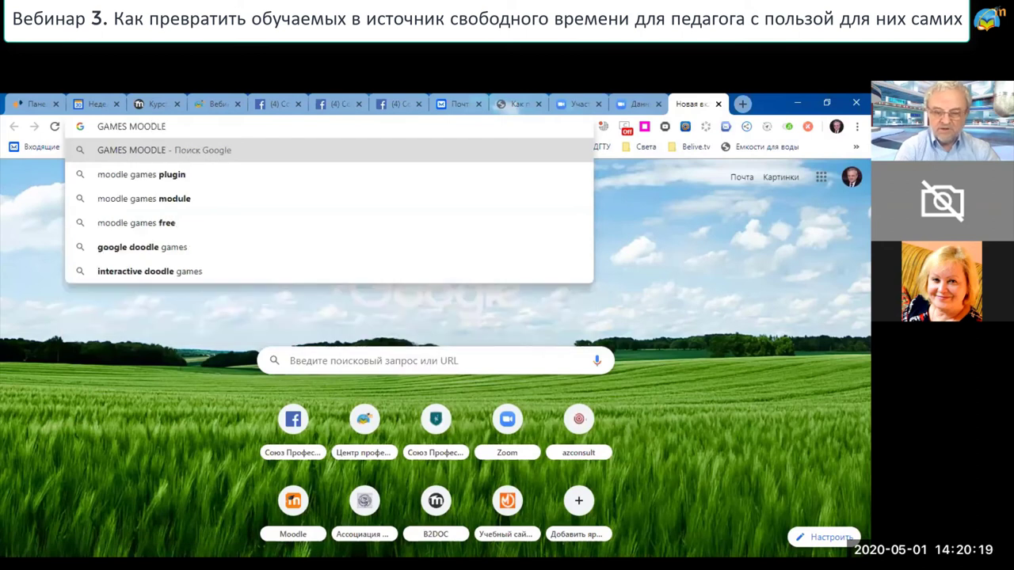
key(Return)
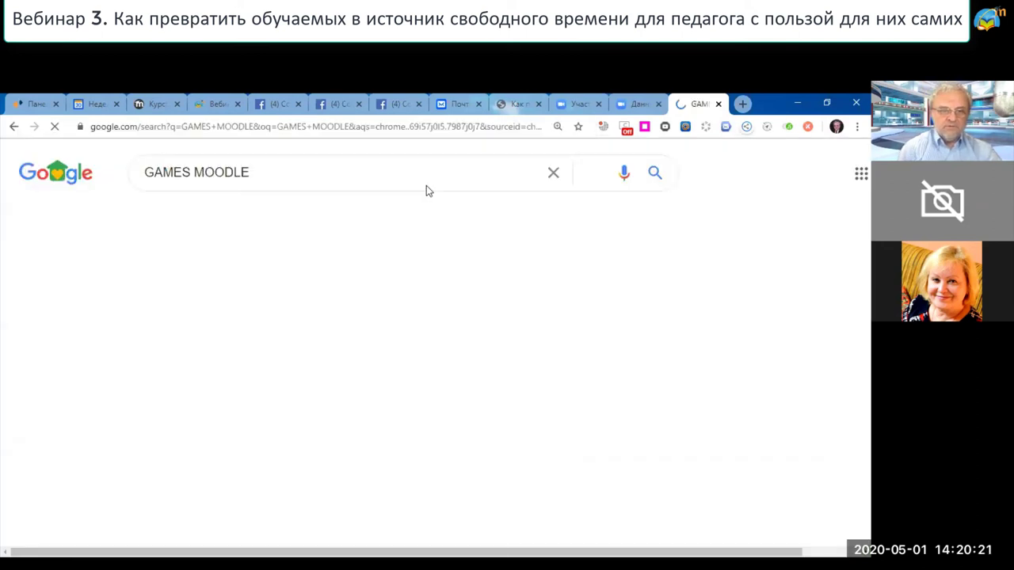
scroll(110, 274, down, 3)
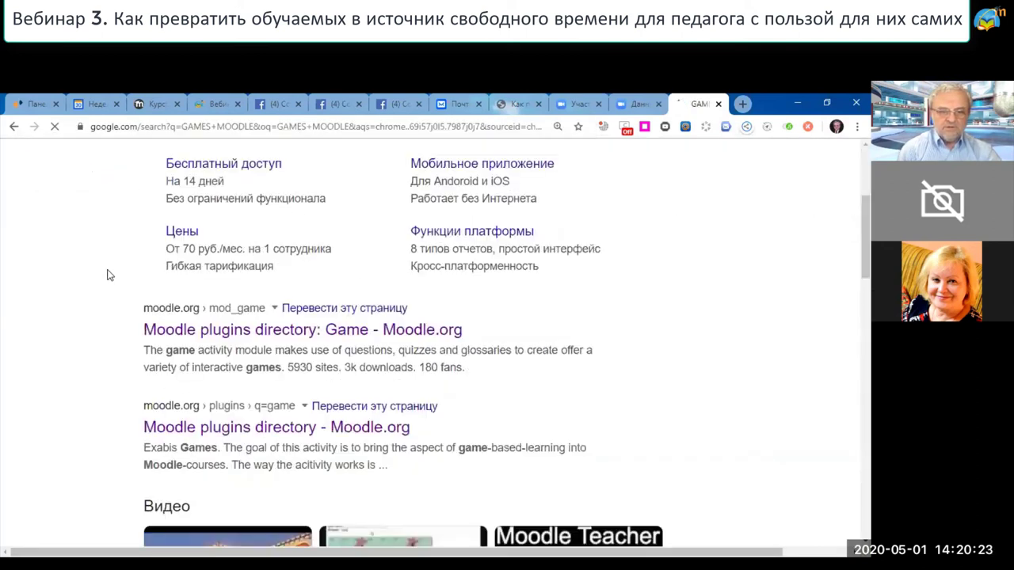
scroll(202, 308, down, 1)
- Open the Moodle plugins directory Game page and translate it into Russian
click(202, 306)
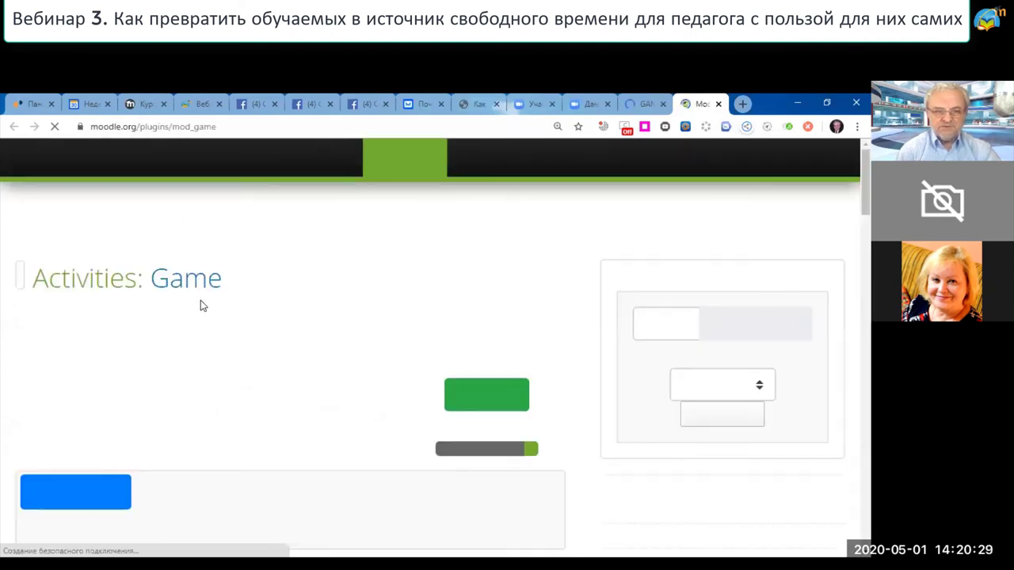
scroll(201, 300, down, 2)
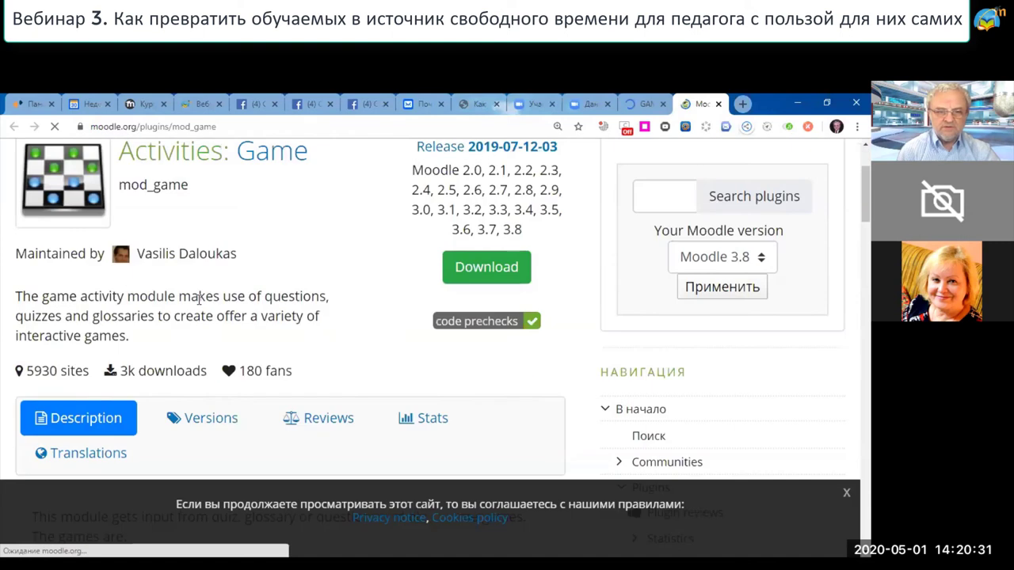
right_click(205, 313)
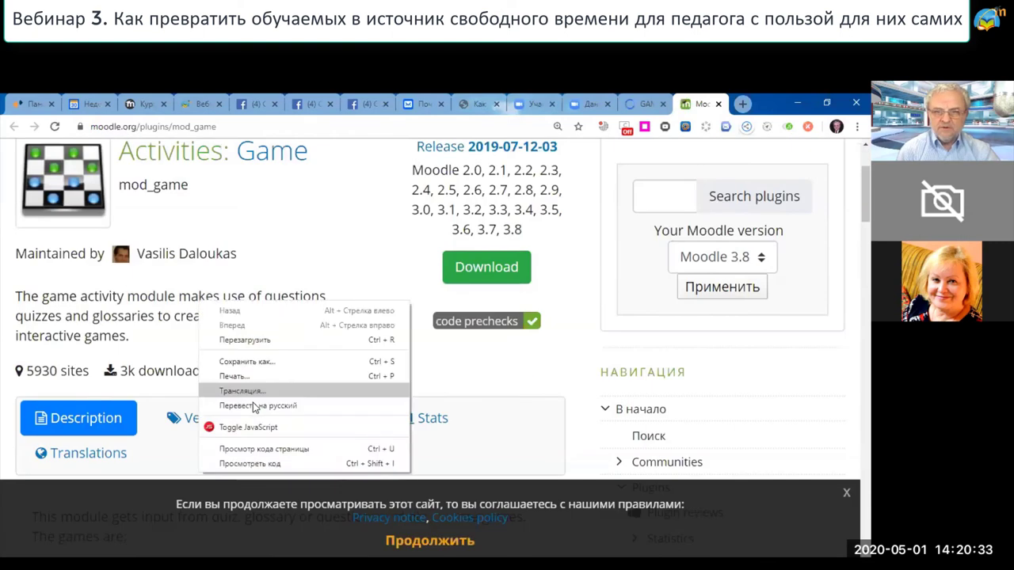
click(253, 406)
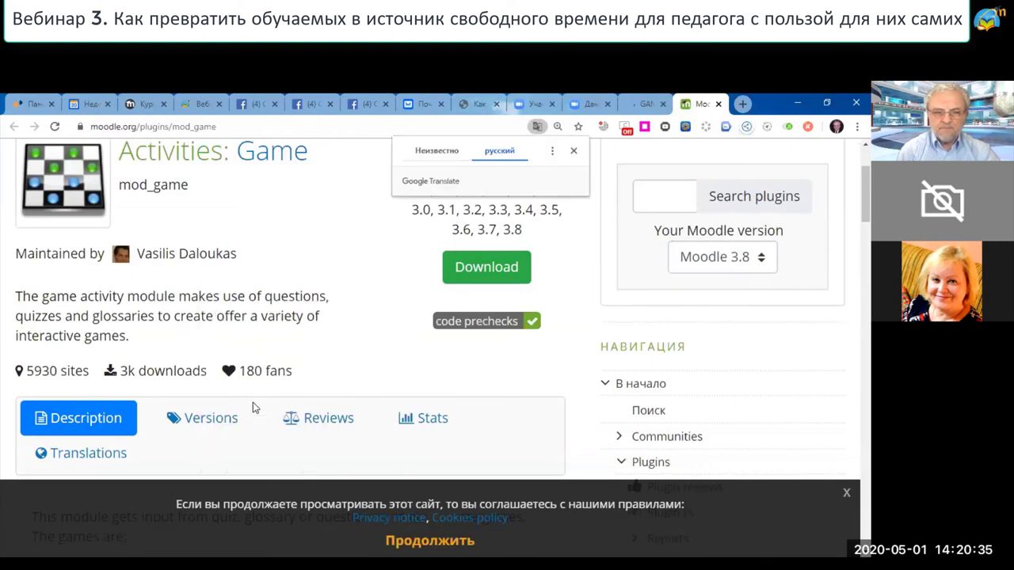
scroll(397, 332, down, 3)
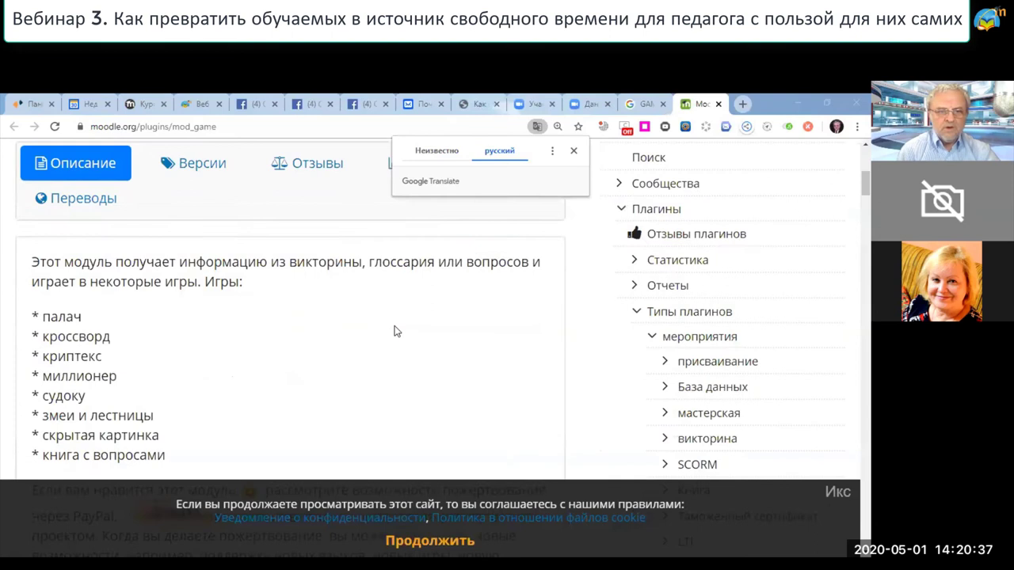
scroll(236, 299, down, 1)
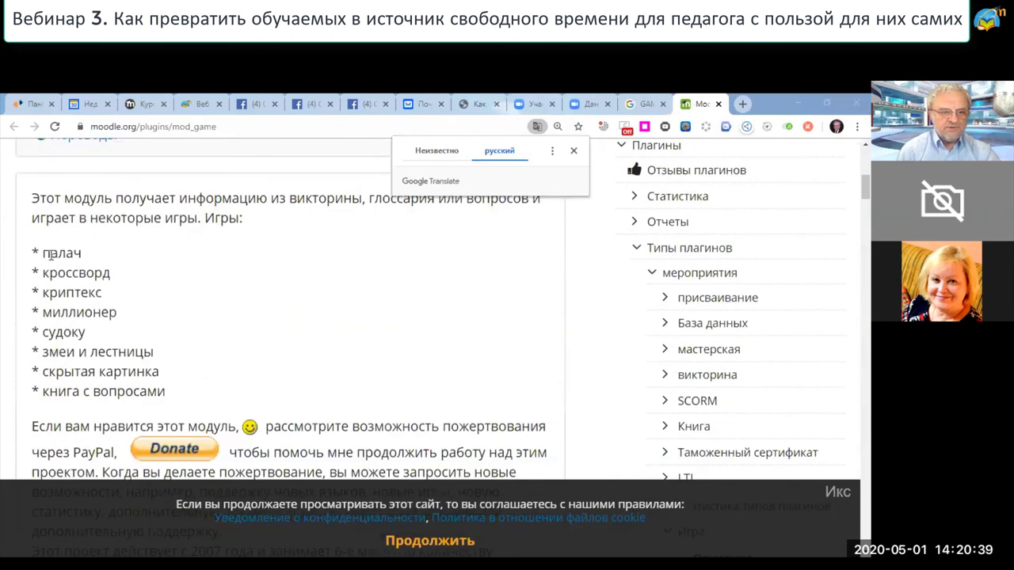
- Highlight the games миллионер, судоку, змеи and скрытая картинка in the plugin description
click(75, 316)
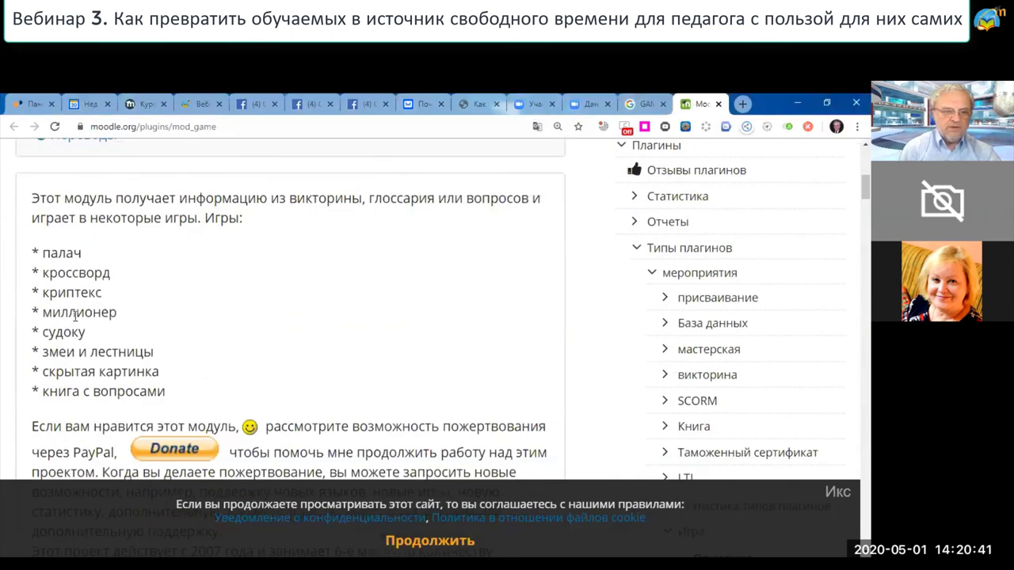
double_click(75, 316)
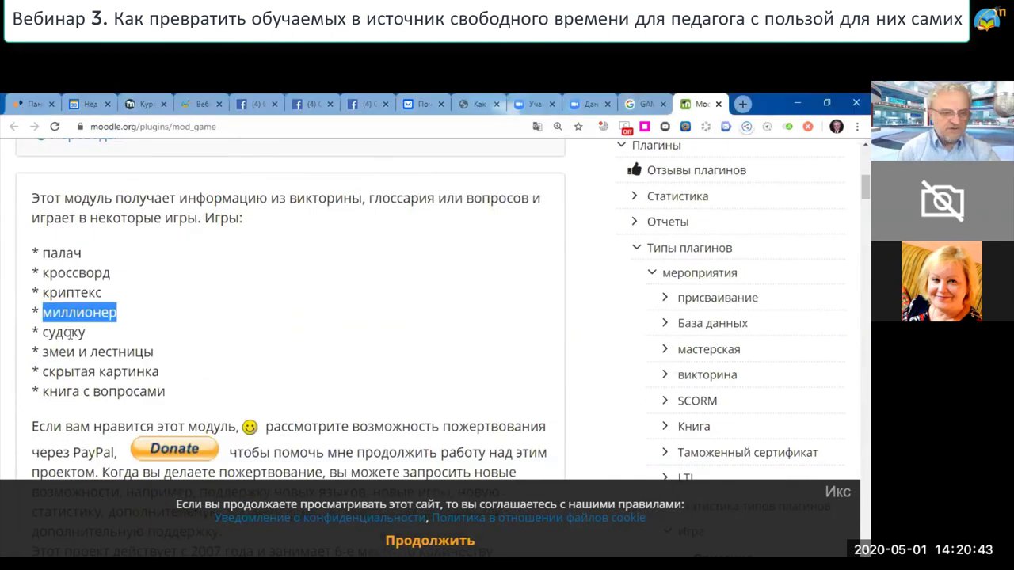
double_click(71, 334)
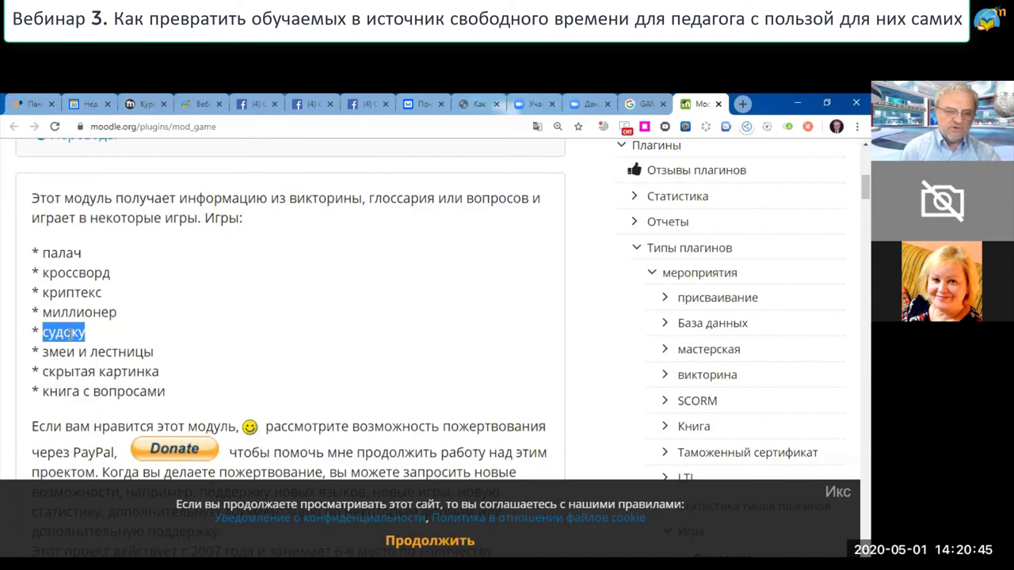
double_click(59, 353)
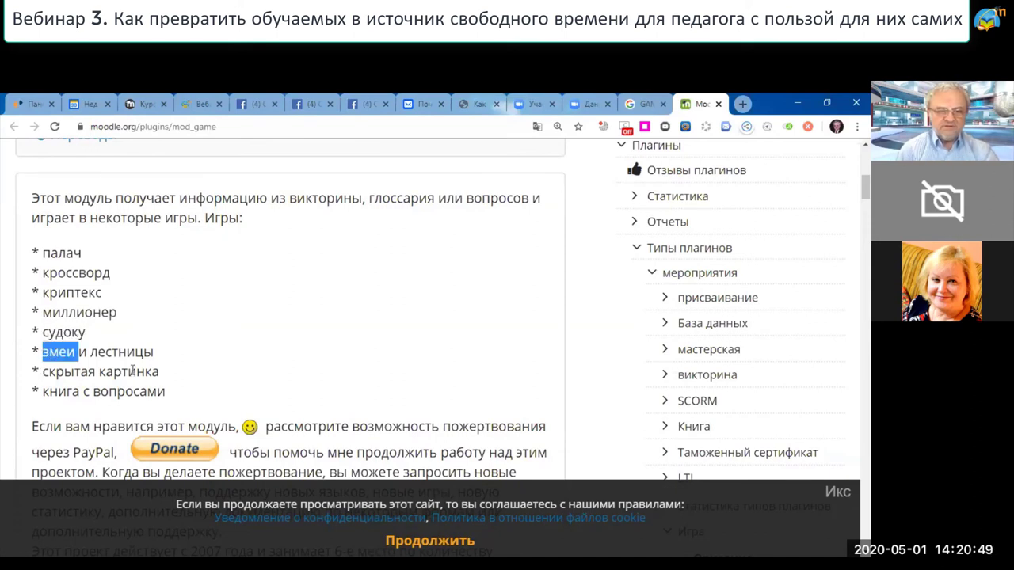
drag(43, 371, 158, 372)
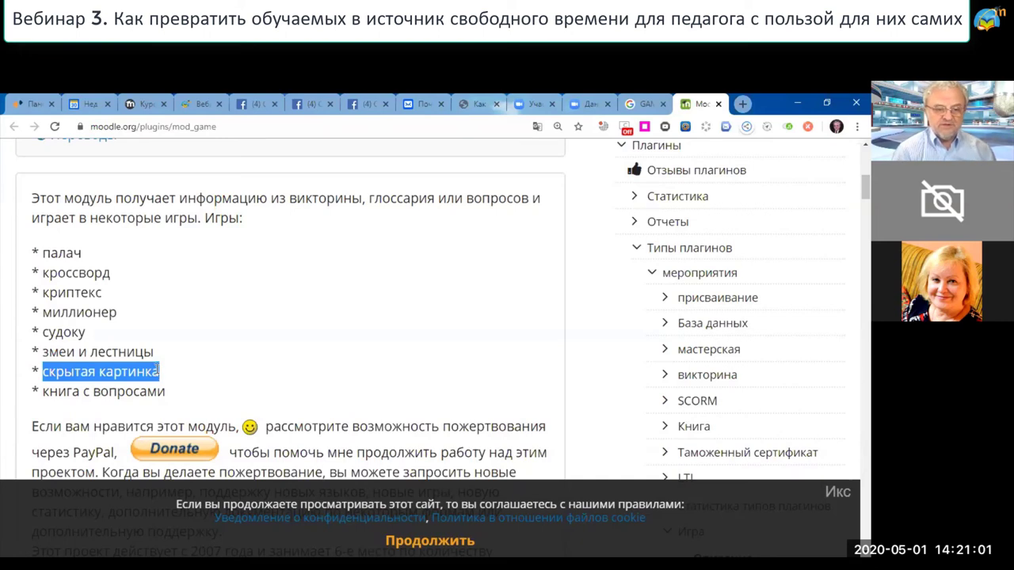
scroll(167, 325, down, 3)
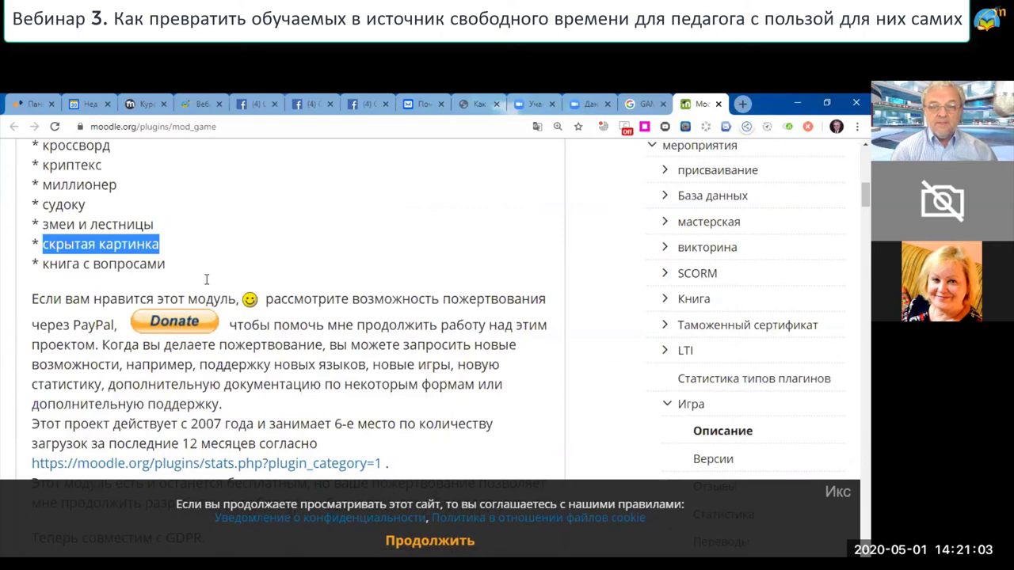
scroll(213, 243, up, 2)
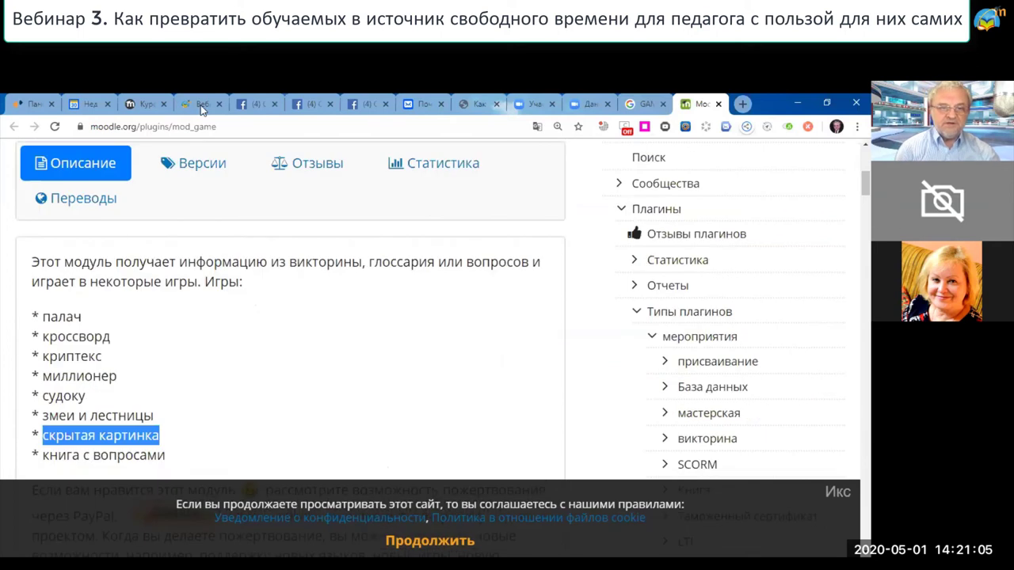
- Glance at the webinar programme, then return to the Математика 10 класс course page
click(198, 104)
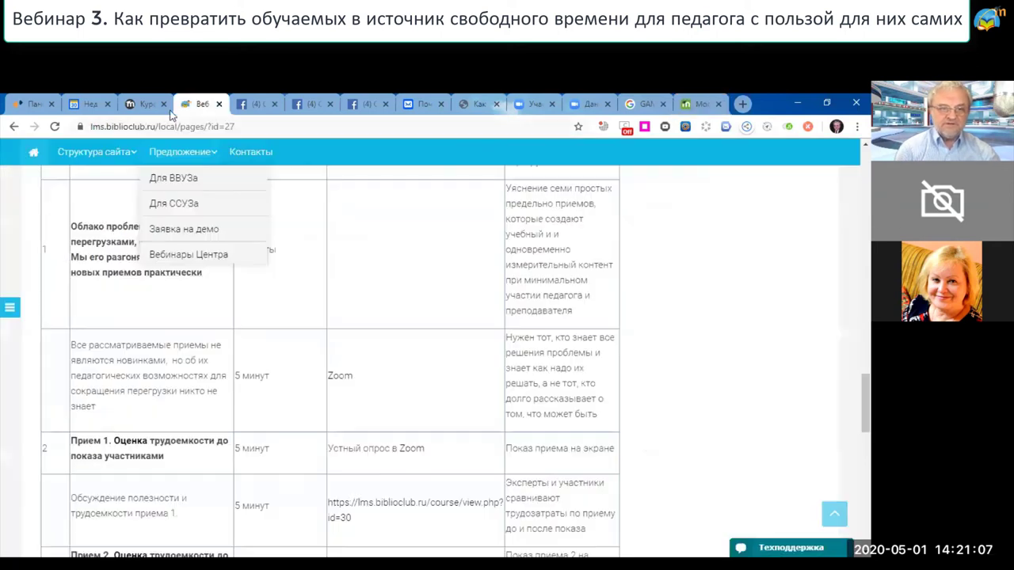
key(ctrl+shift+Tab)
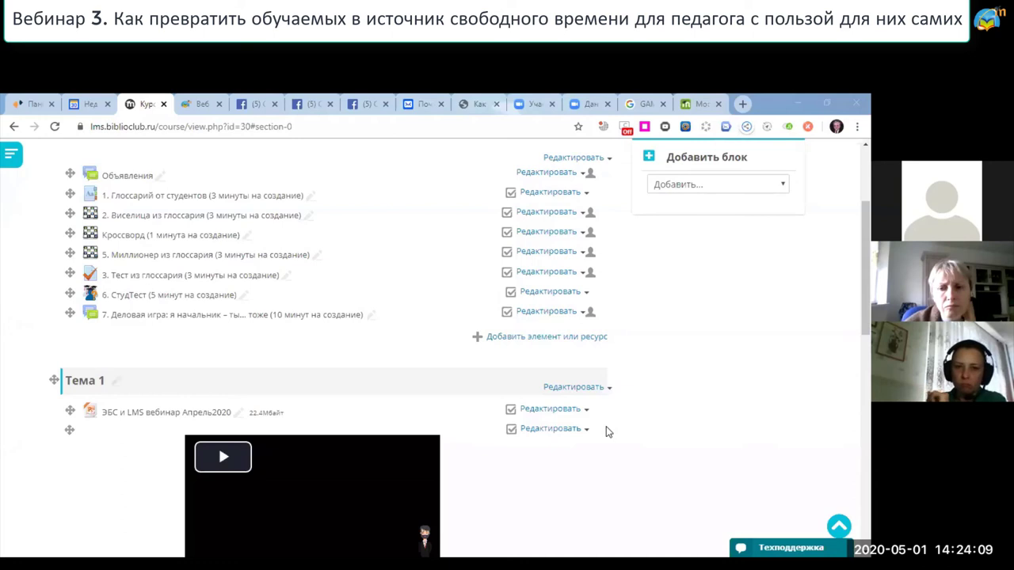
click(604, 430)
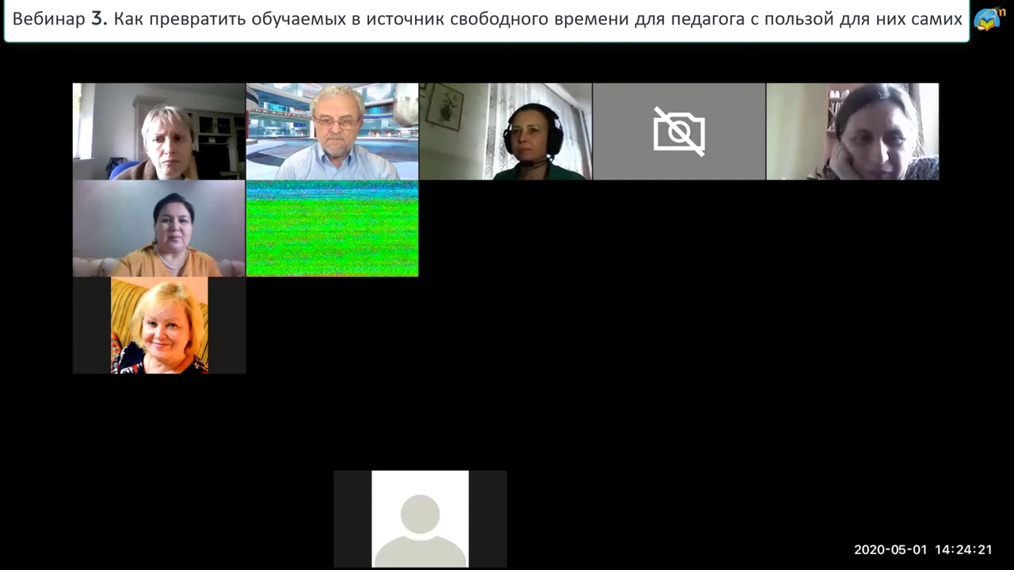
scroll(383, 394, up, 1)
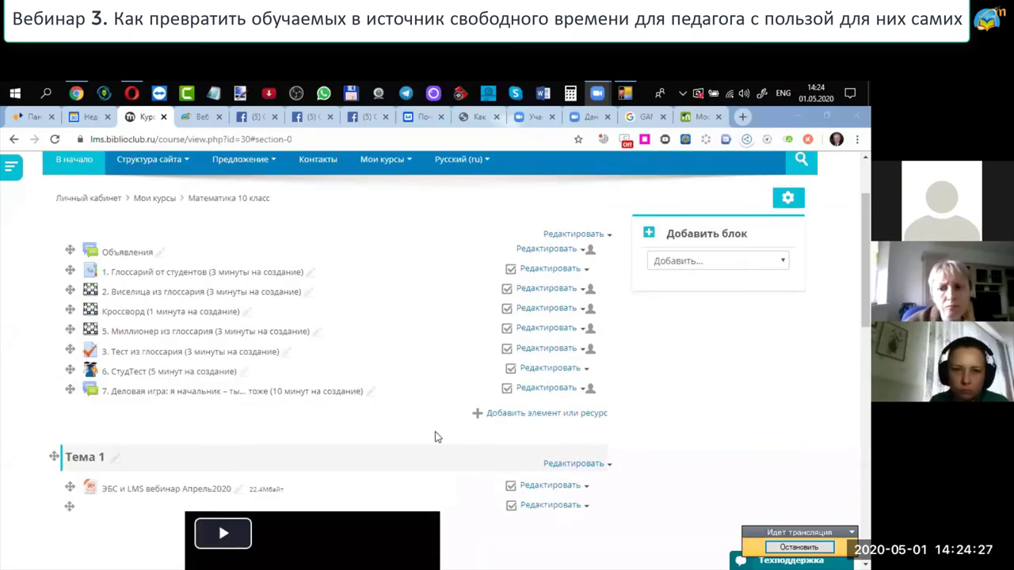
- In the student's Миллионер game, review the question, the Плюрипотентность option and the 300 prize level
key(alt+Tab)
key(alt+Tab)
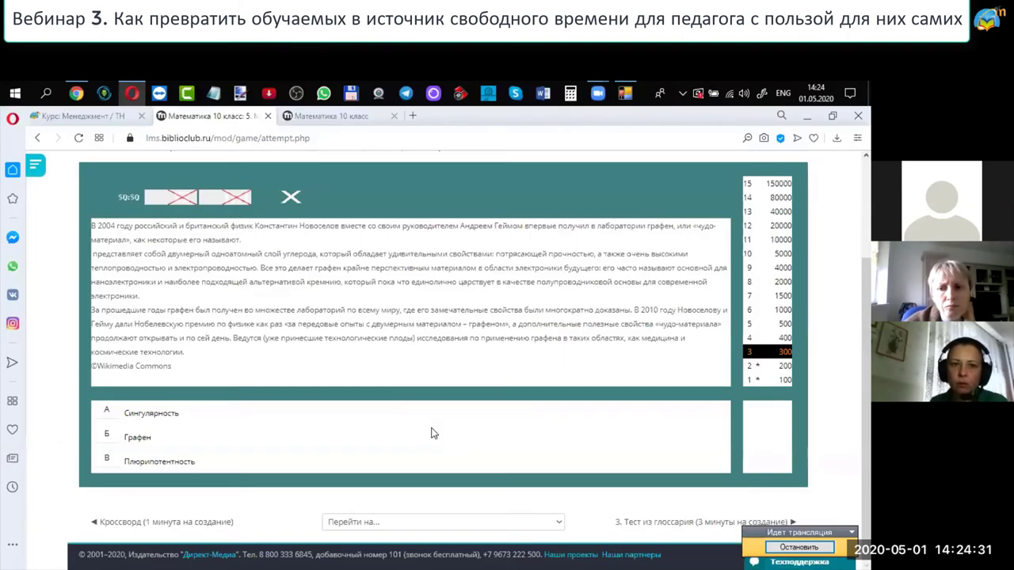
scroll(431, 434, up, 1)
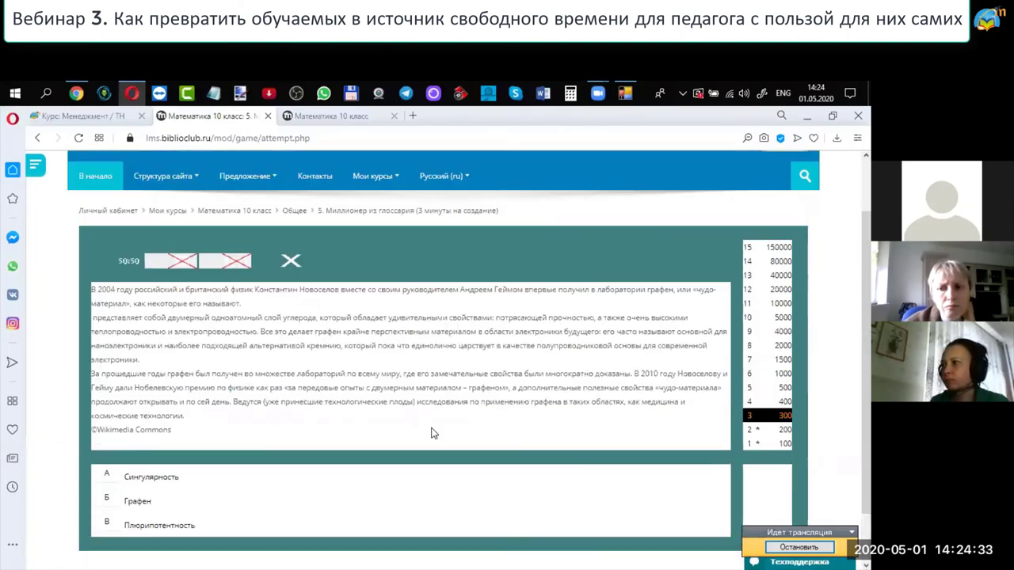
scroll(431, 433, down, 1)
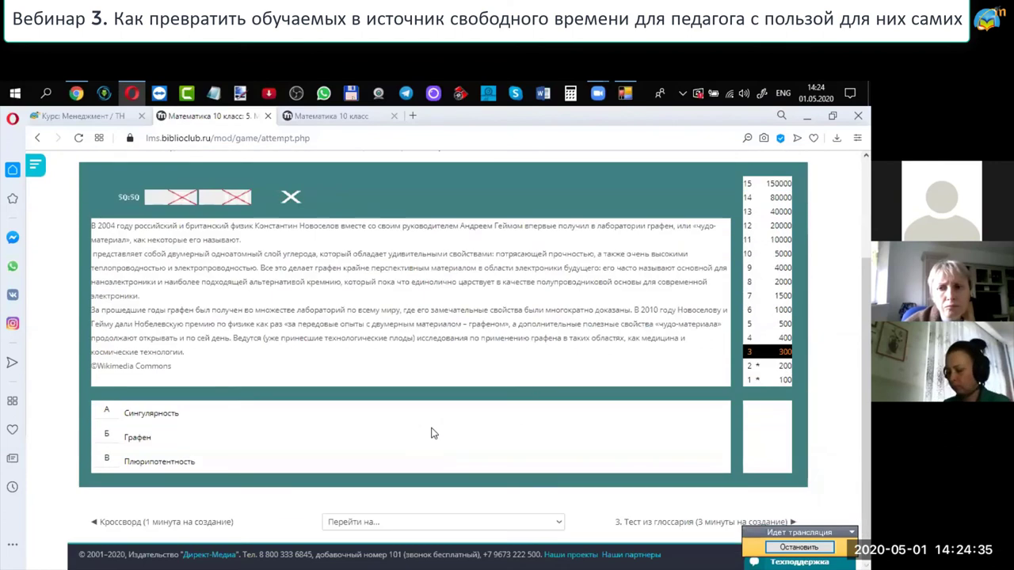
scroll(431, 433, up, 2)
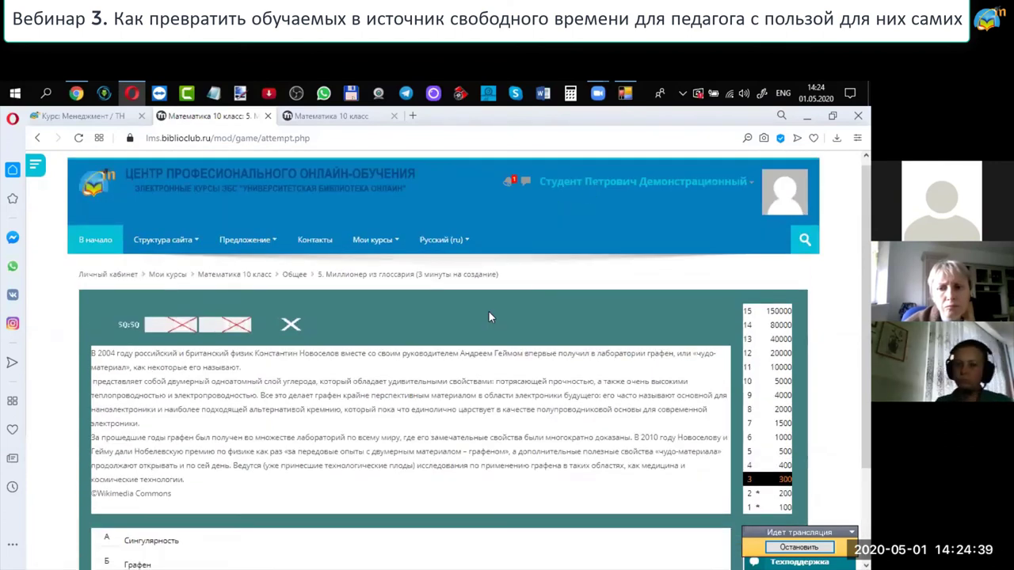
scroll(488, 310, down, 2)
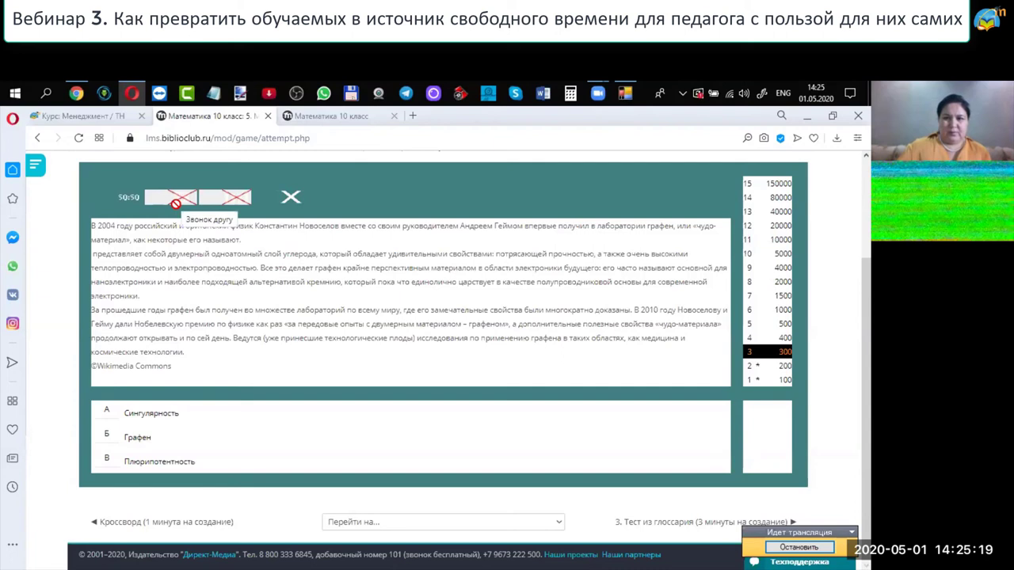
drag(91, 226, 153, 394)
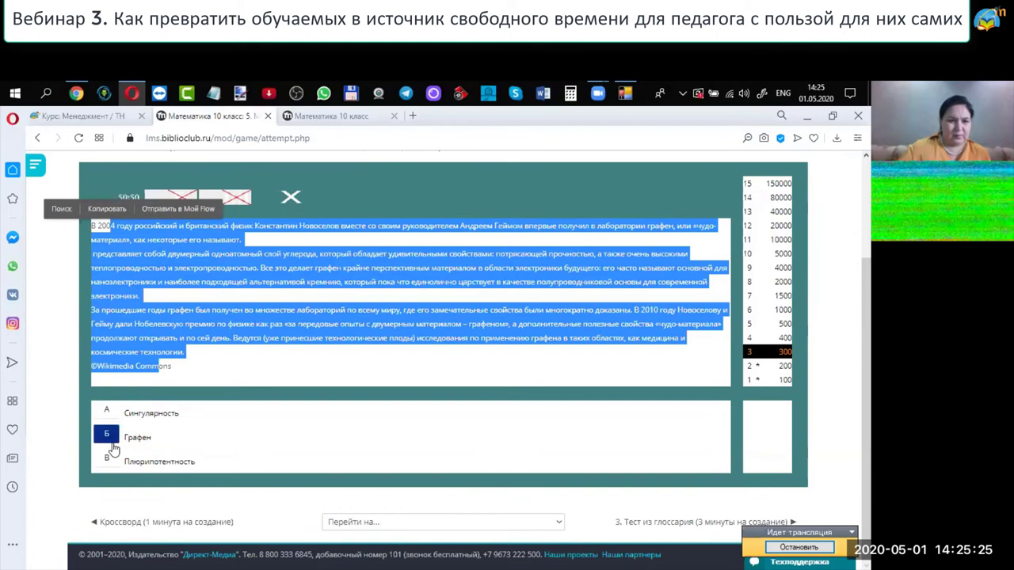
click(146, 325)
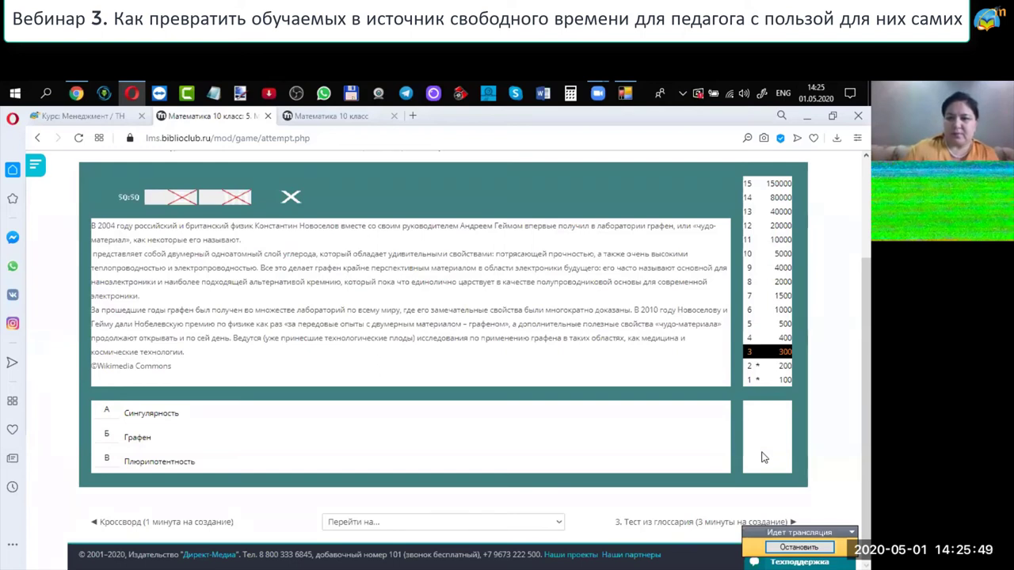
click(184, 461)
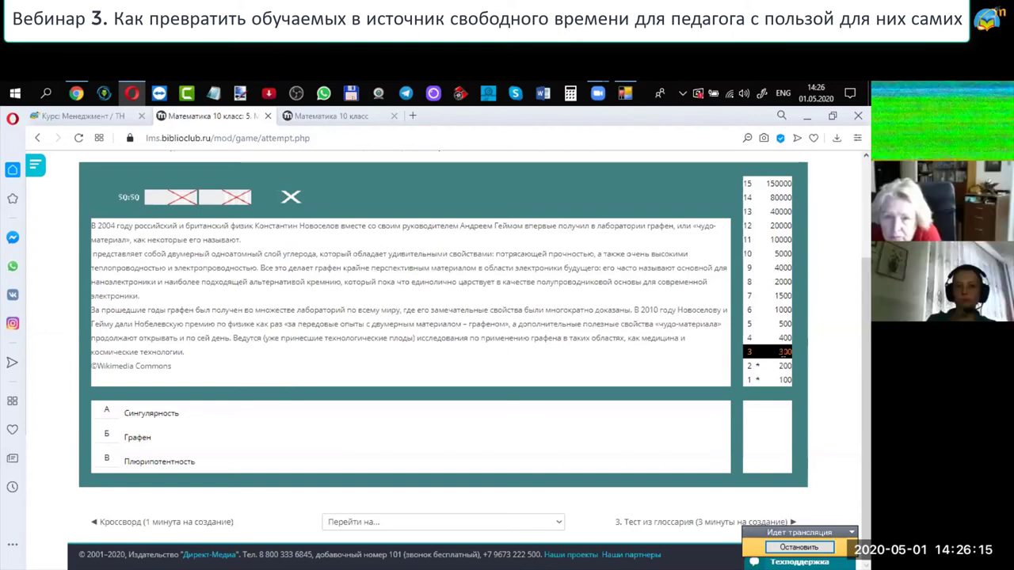
drag(779, 352, 789, 352)
click(789, 353)
click(788, 355)
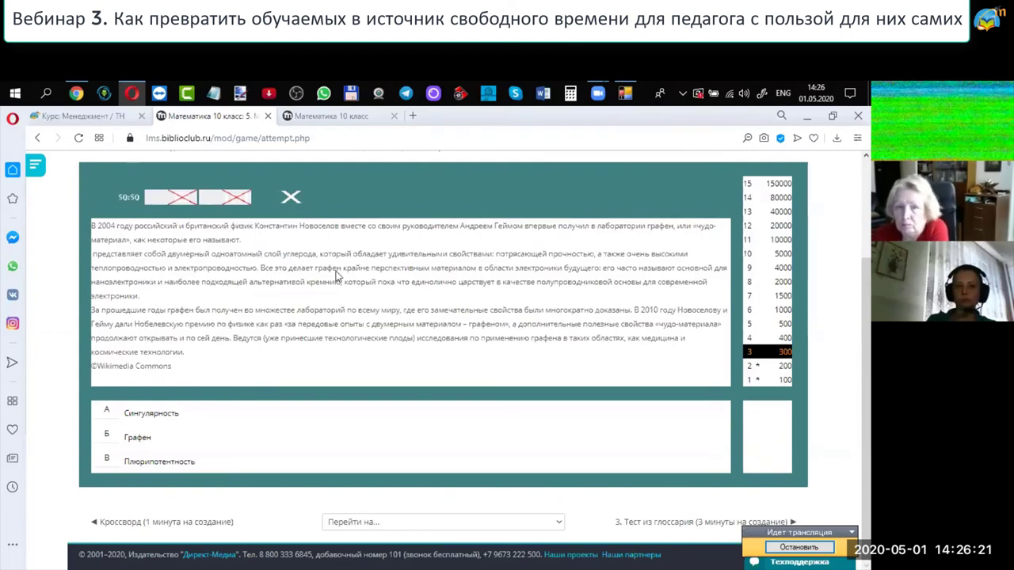
- Use the 50:50 lifeline and answer Графен
click(129, 199)
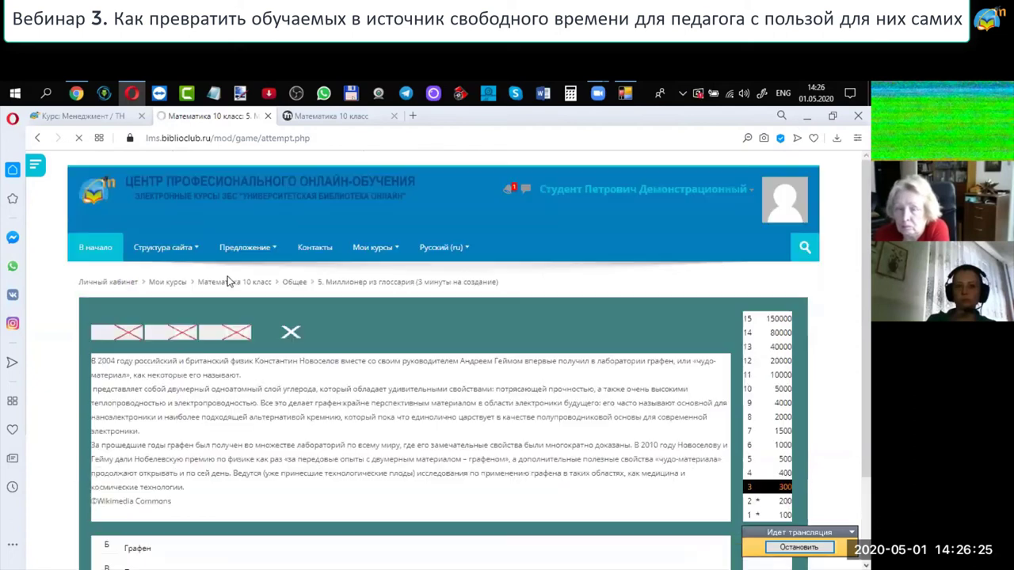
scroll(228, 281, down, 2)
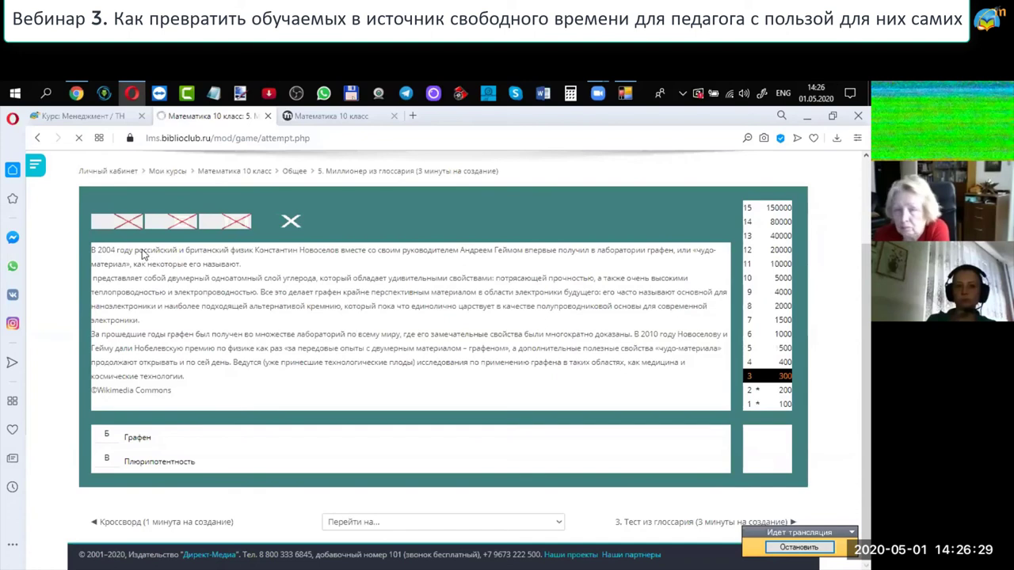
scroll(226, 293, up, 2)
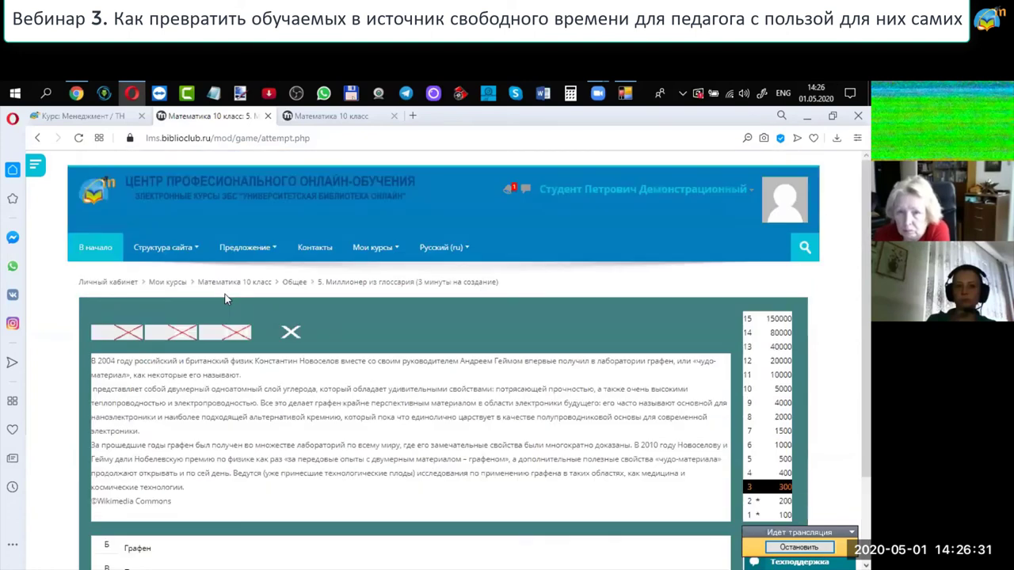
scroll(226, 293, down, 2)
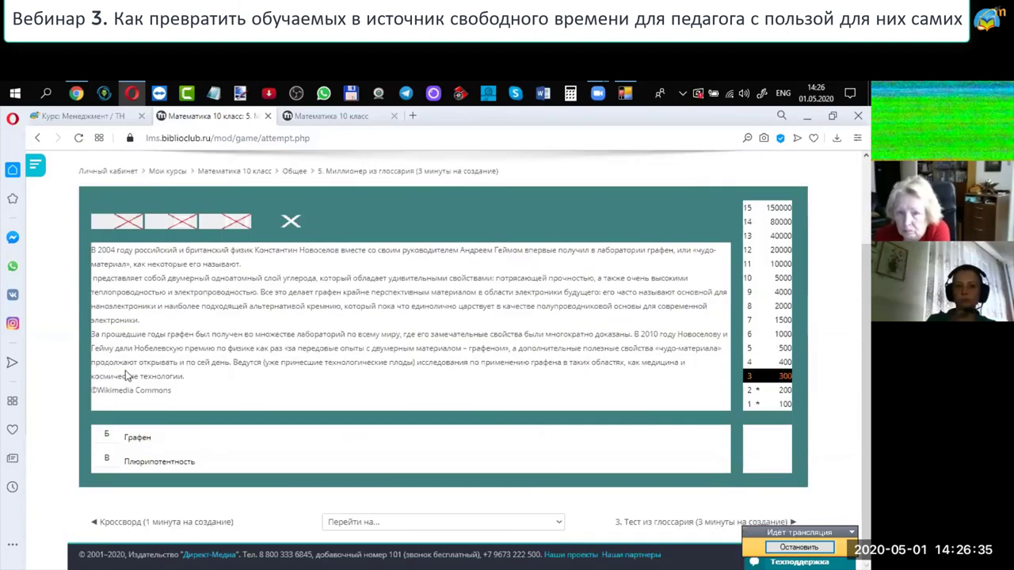
click(107, 437)
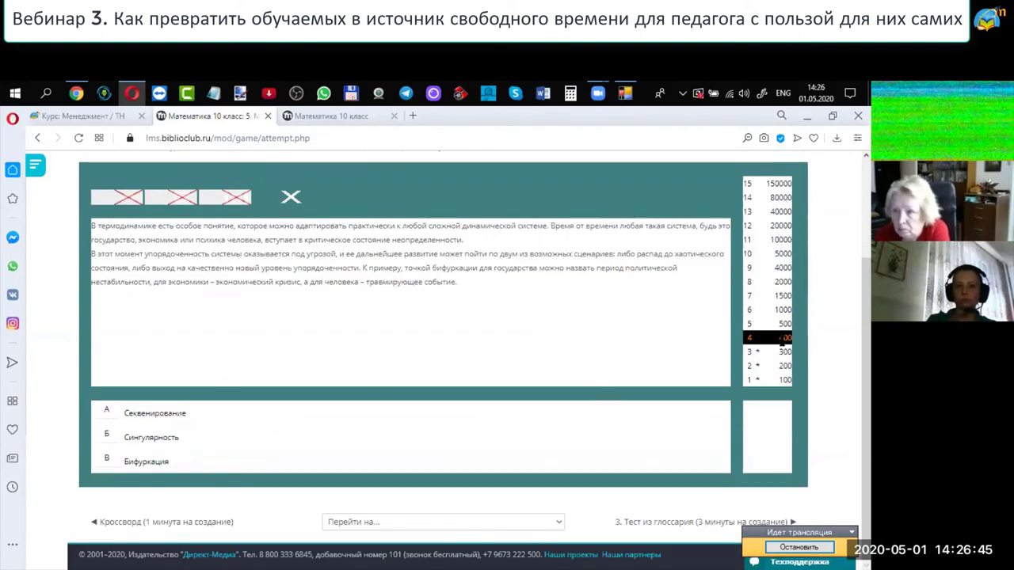
- Answer the 400-point question wrongly, review the feedback naming Бифуркация, and quit the game
double_click(785, 338)
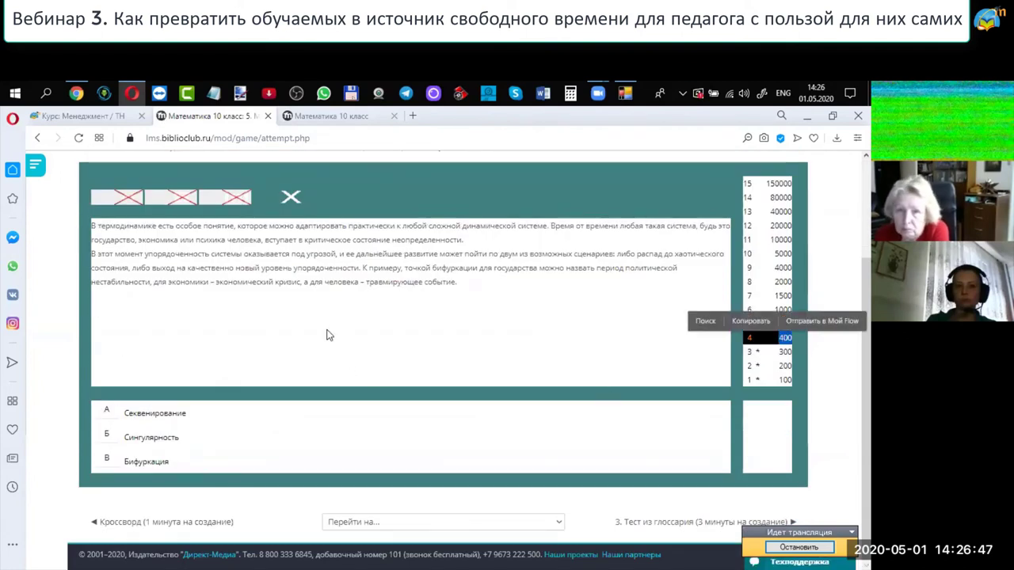
click(109, 420)
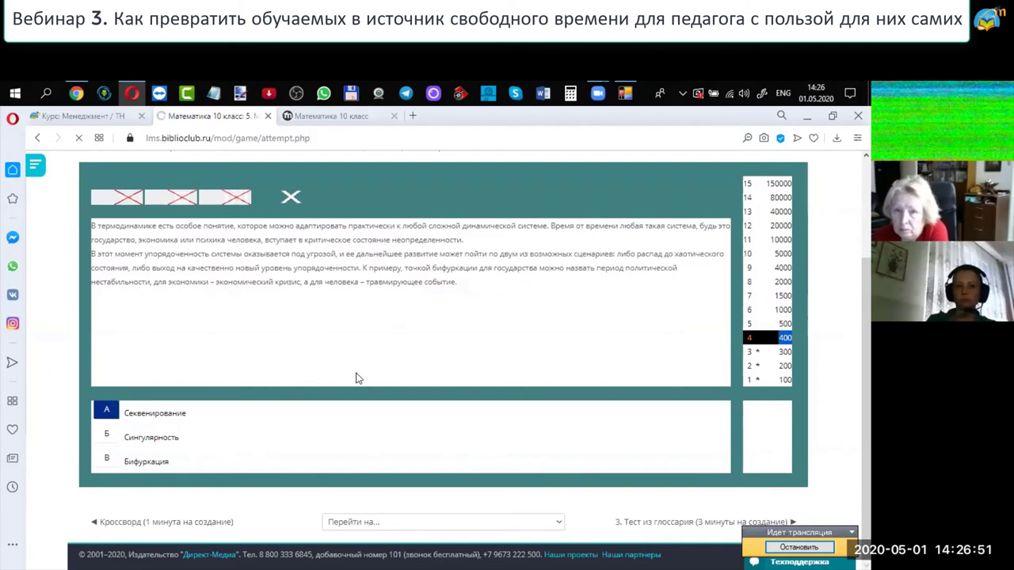
scroll(358, 374, down, 2)
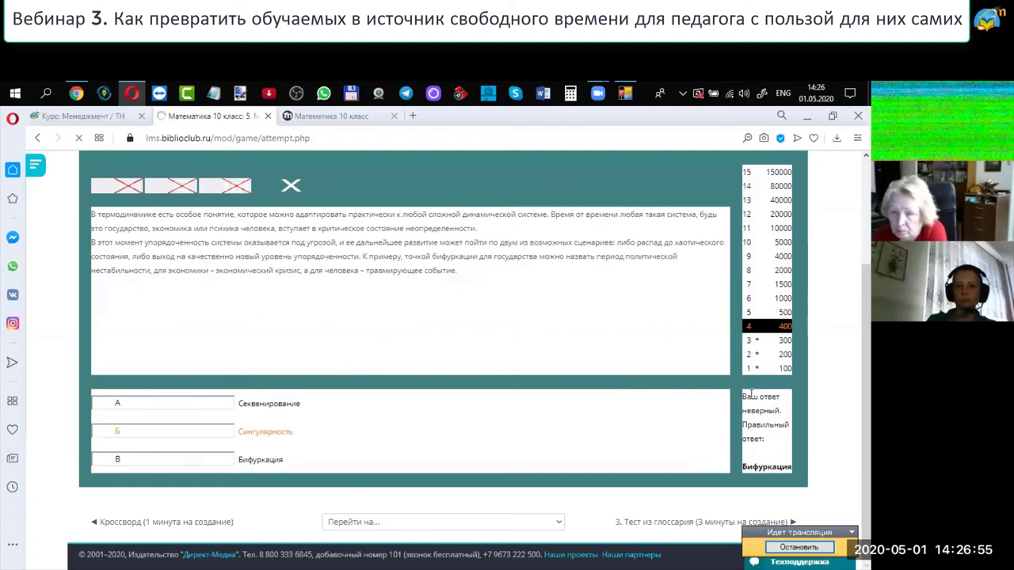
drag(744, 394, 768, 442)
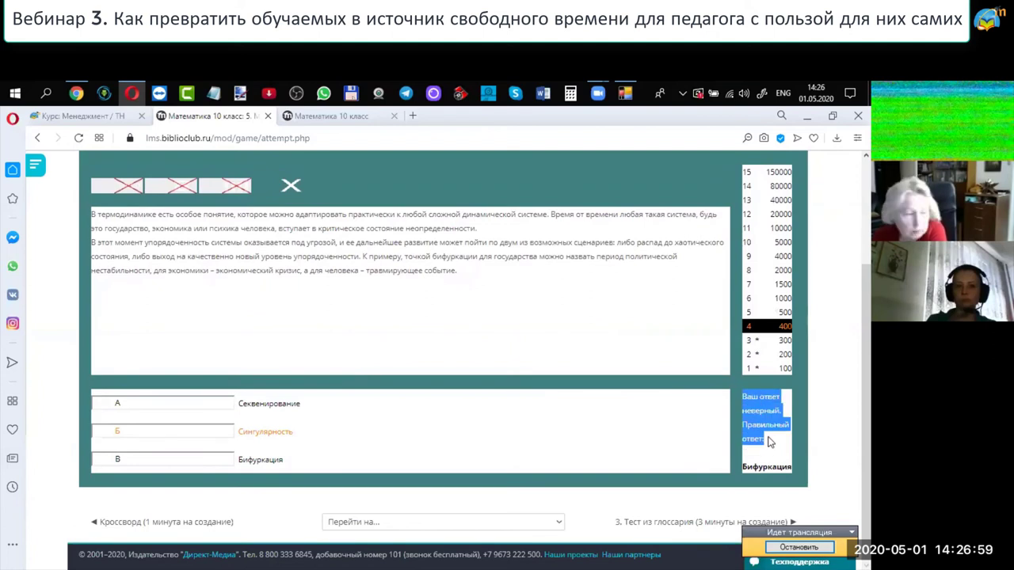
double_click(764, 467)
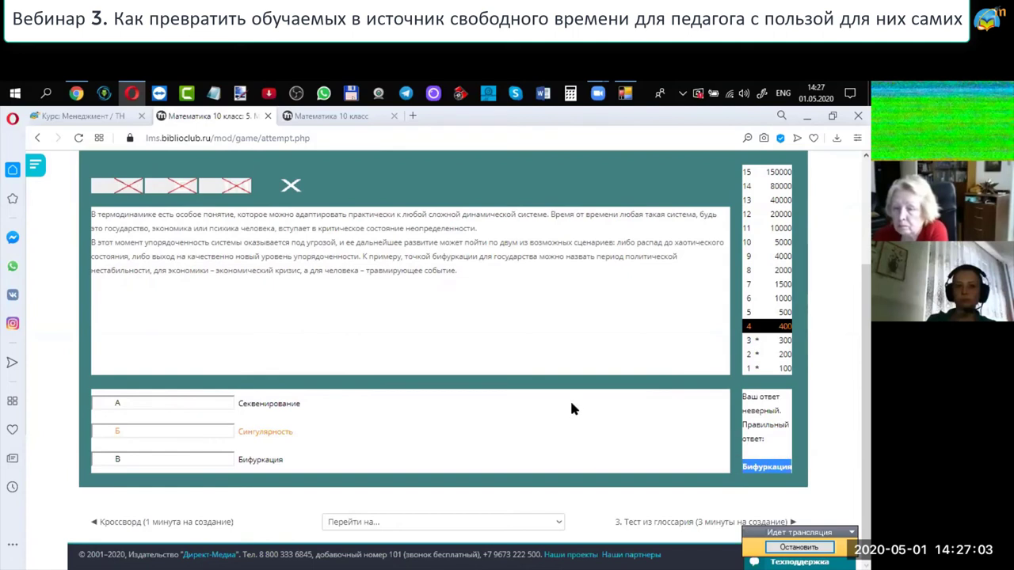
scroll(571, 407, up, 2)
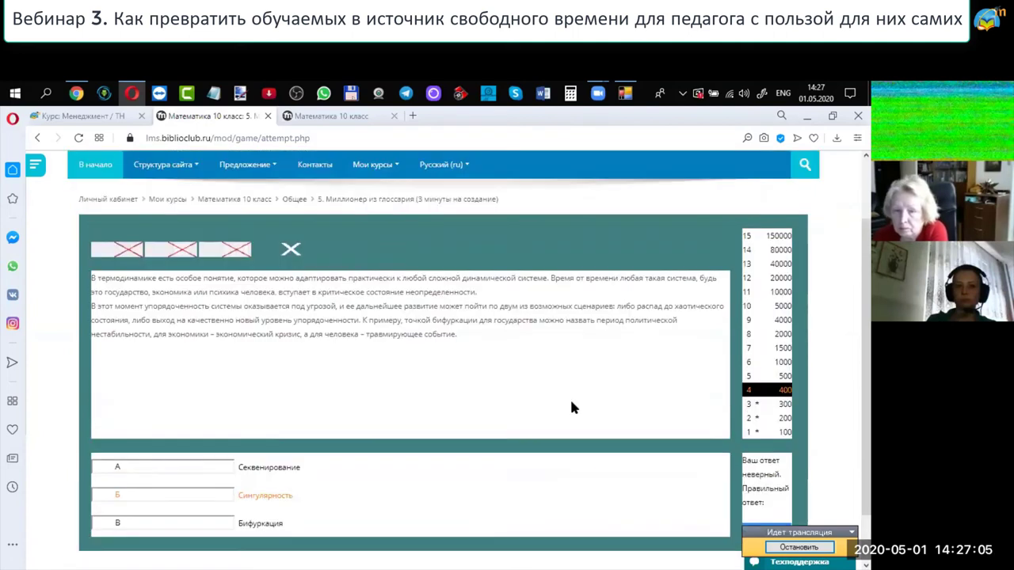
scroll(570, 407, down, 2)
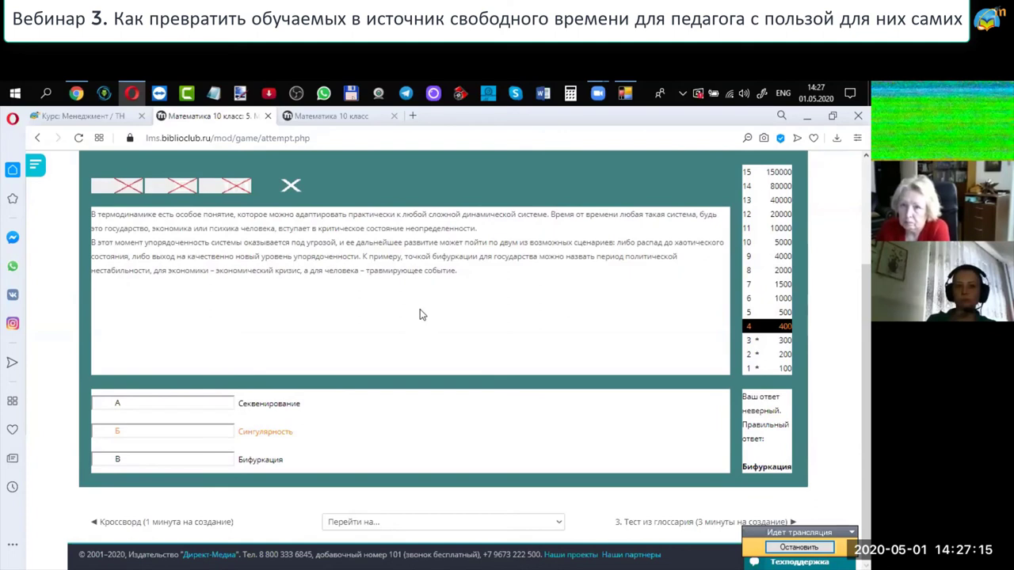
click(290, 187)
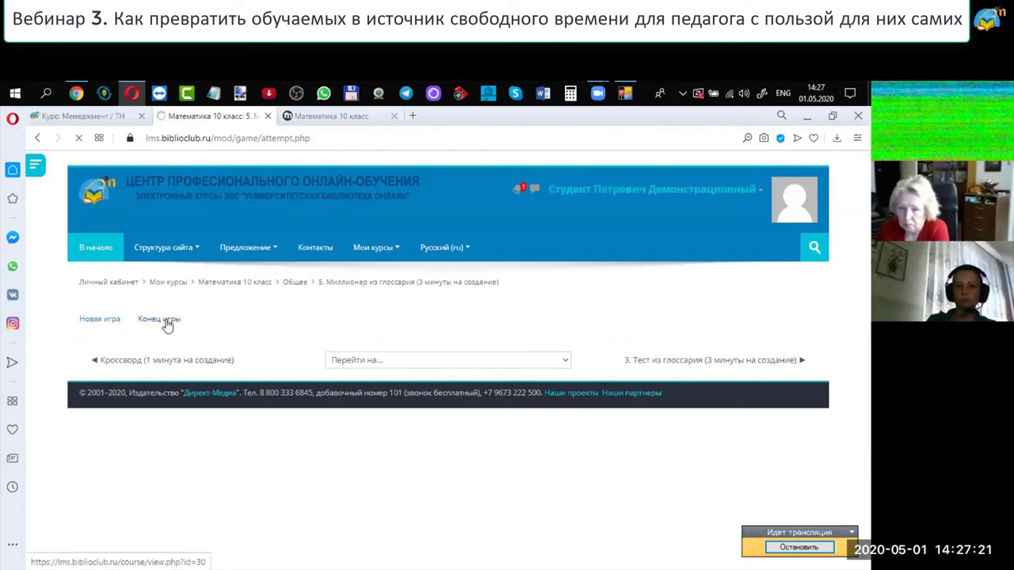
- Start a new Millionaire game, use the phone-a-friend hint, answer Антиматерия, then return to the course page
click(101, 320)
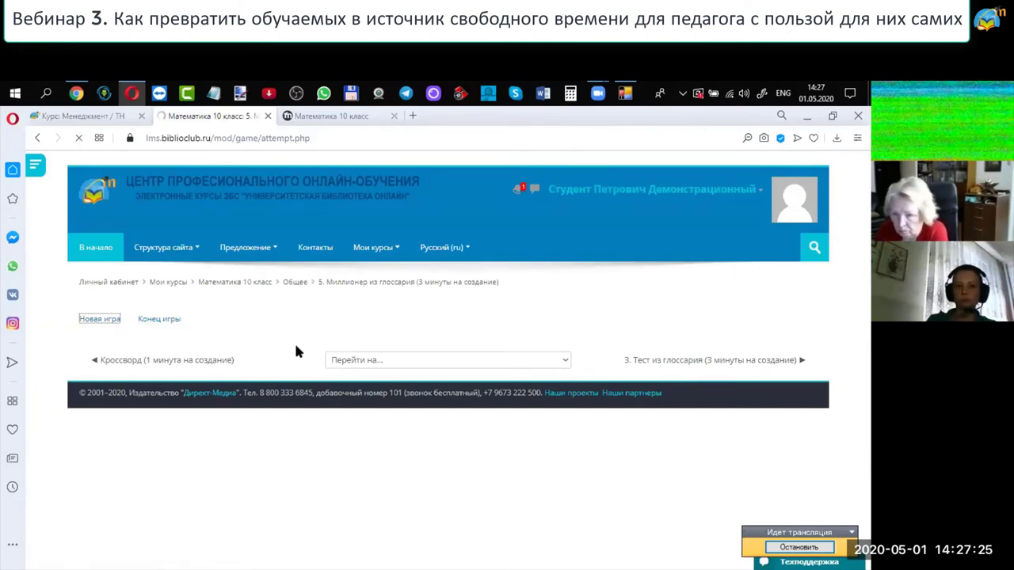
scroll(295, 350, down, 2)
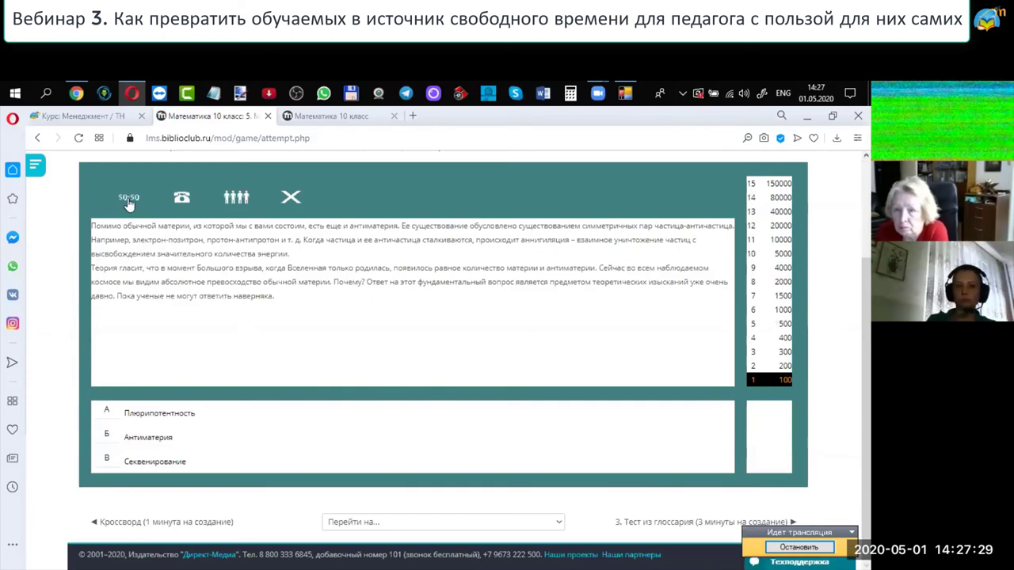
click(181, 200)
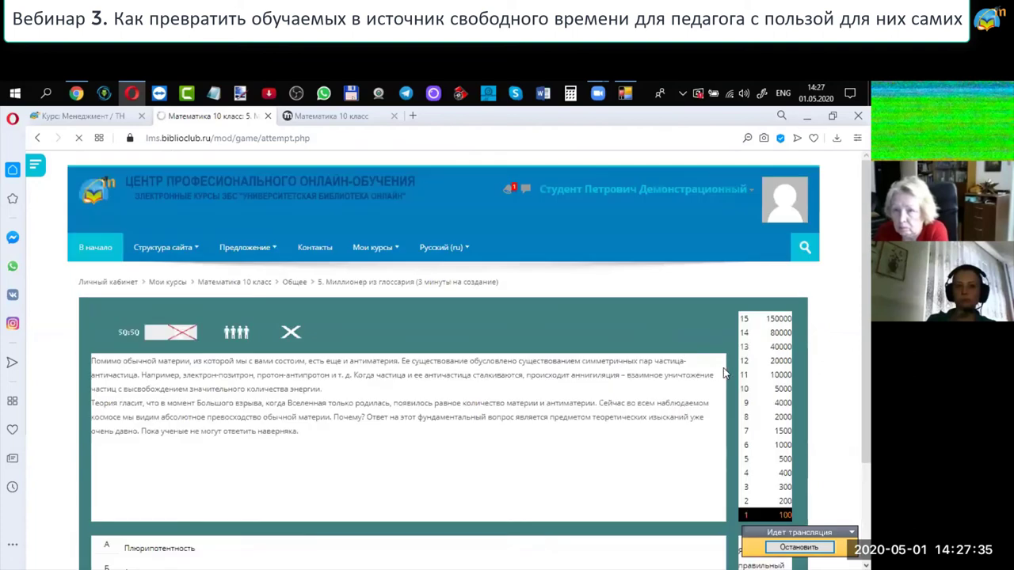
scroll(723, 368, down, 2)
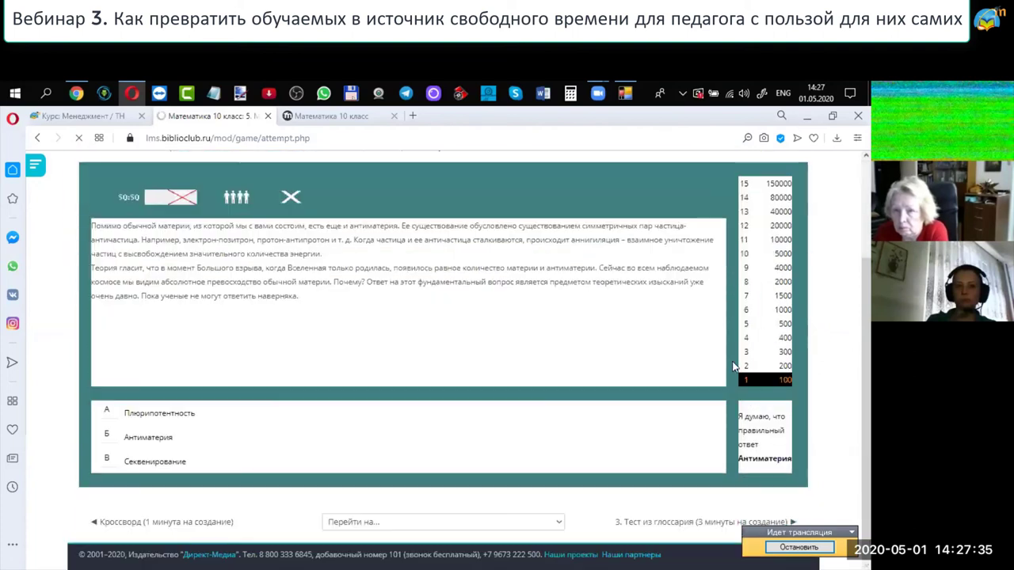
double_click(760, 461)
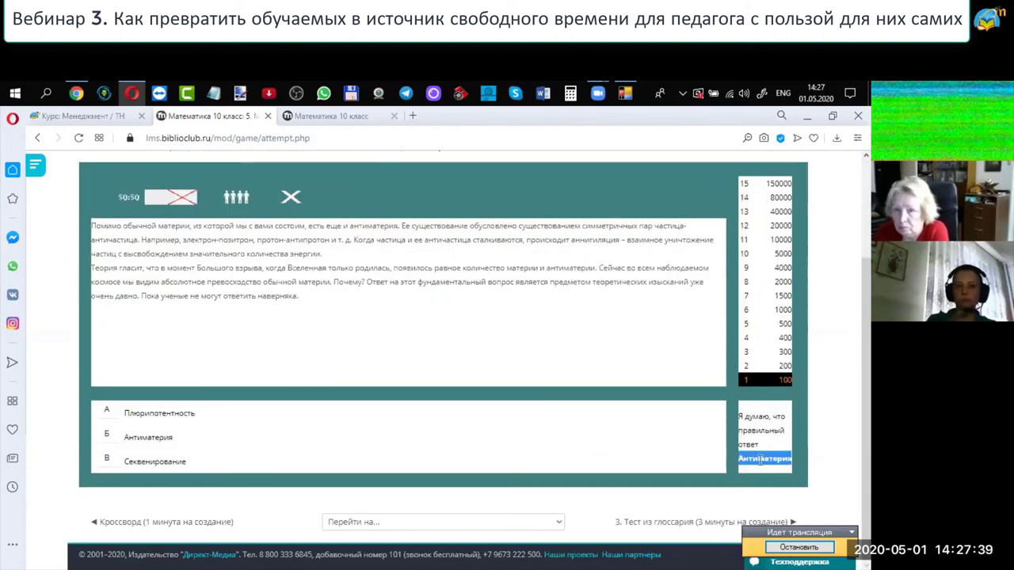
click(110, 439)
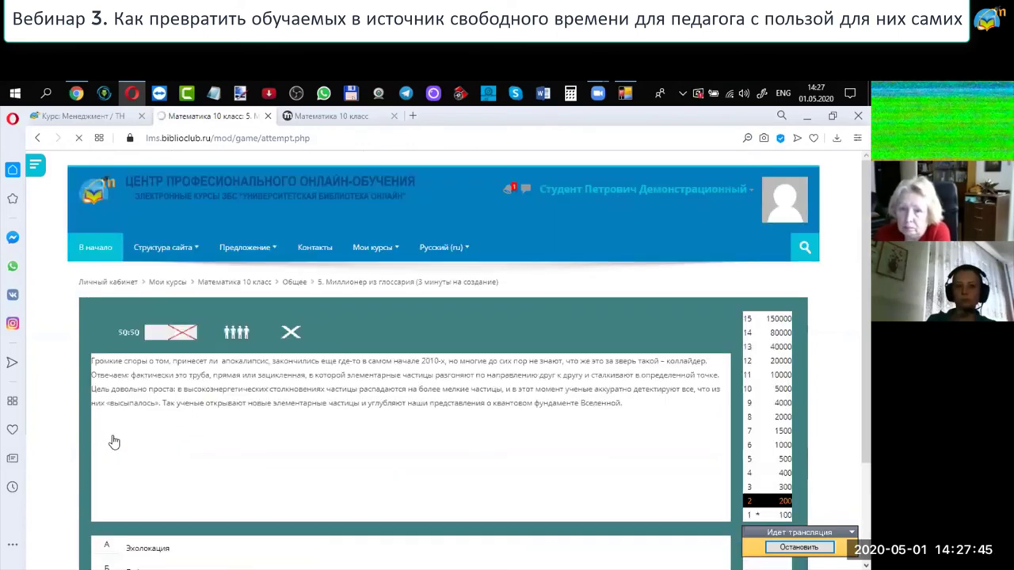
scroll(119, 435, down, 2)
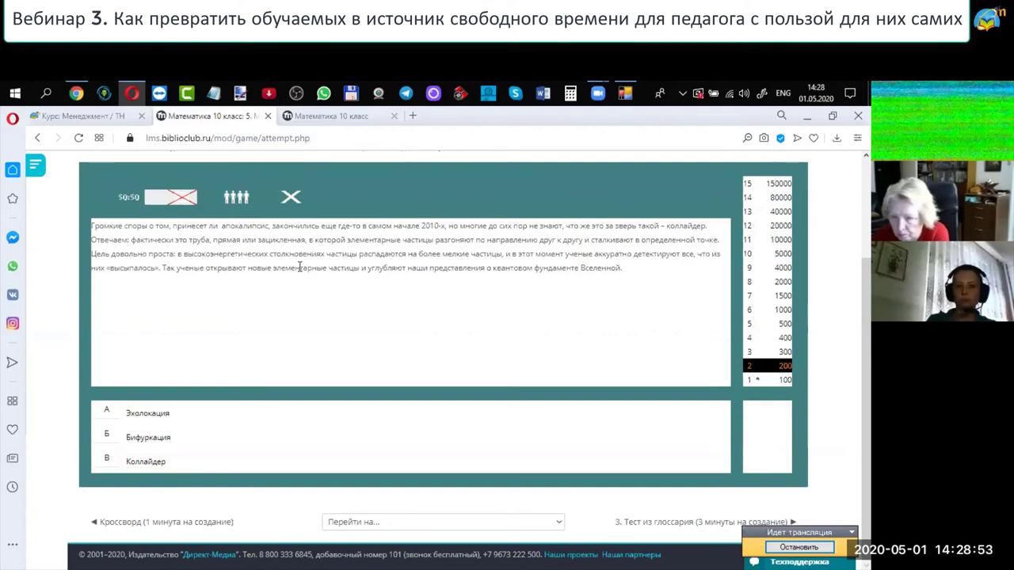
key(alt+Tab)
key(alt+Tab)
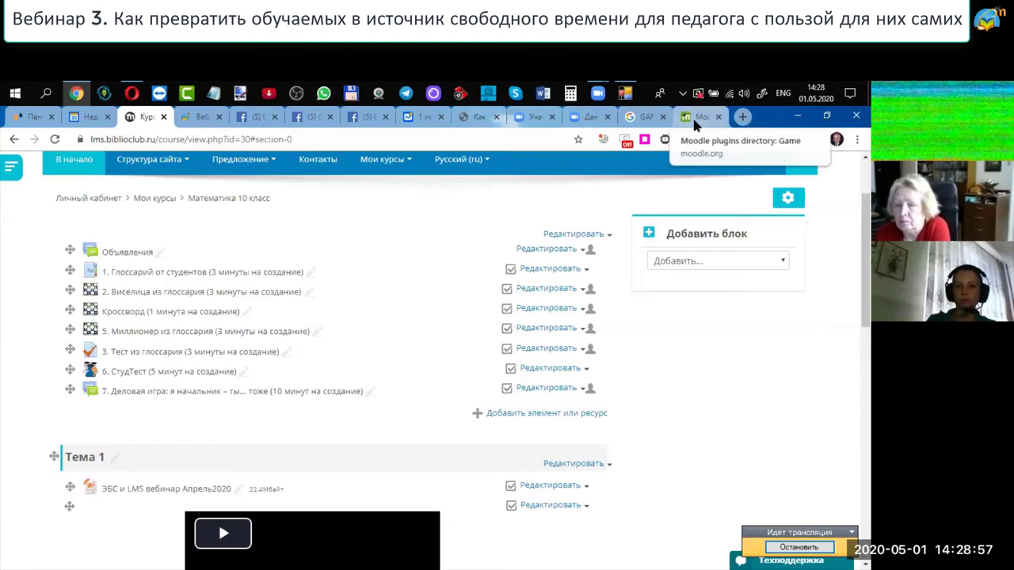
- Glance at the moodle.org Game plugin description, then show the webinar 3 lesson plan
click(697, 117)
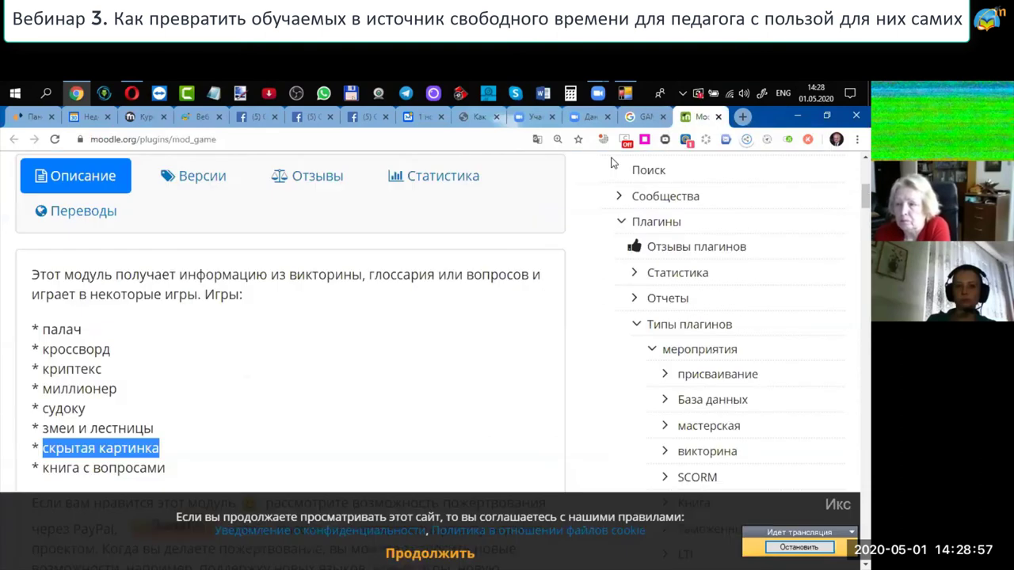
click(189, 287)
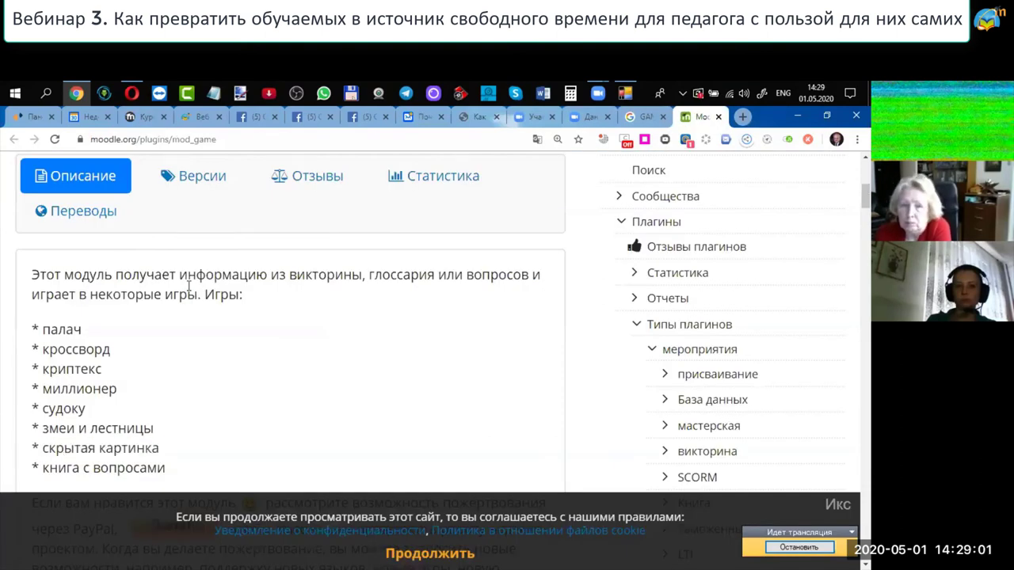
click(202, 117)
- Scroll to the top of the webinar page, then bring the student's collider-question game forward
mouse_move(209, 164)
scroll(261, 248, up, 15)
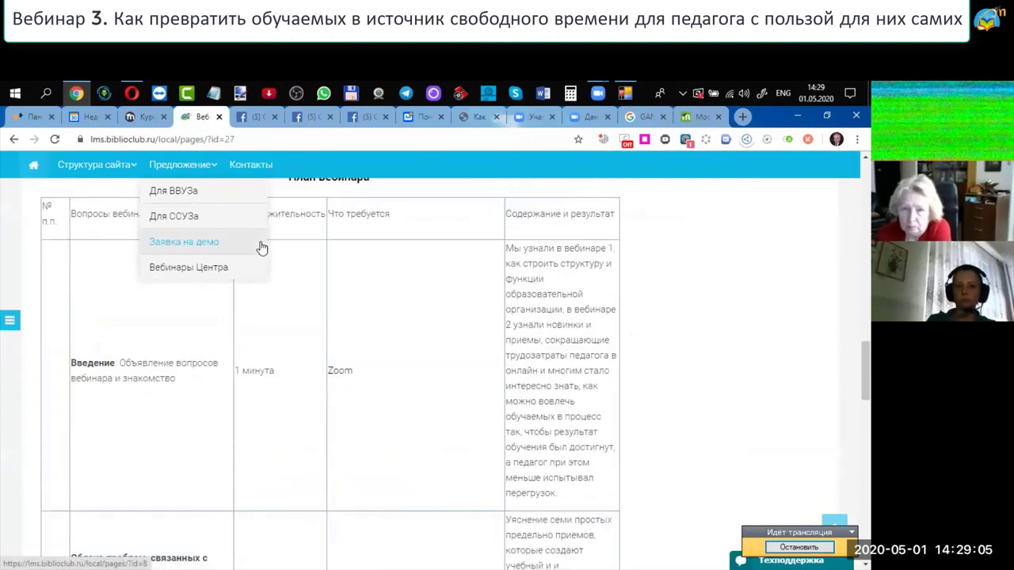
scroll(261, 248, up, 3)
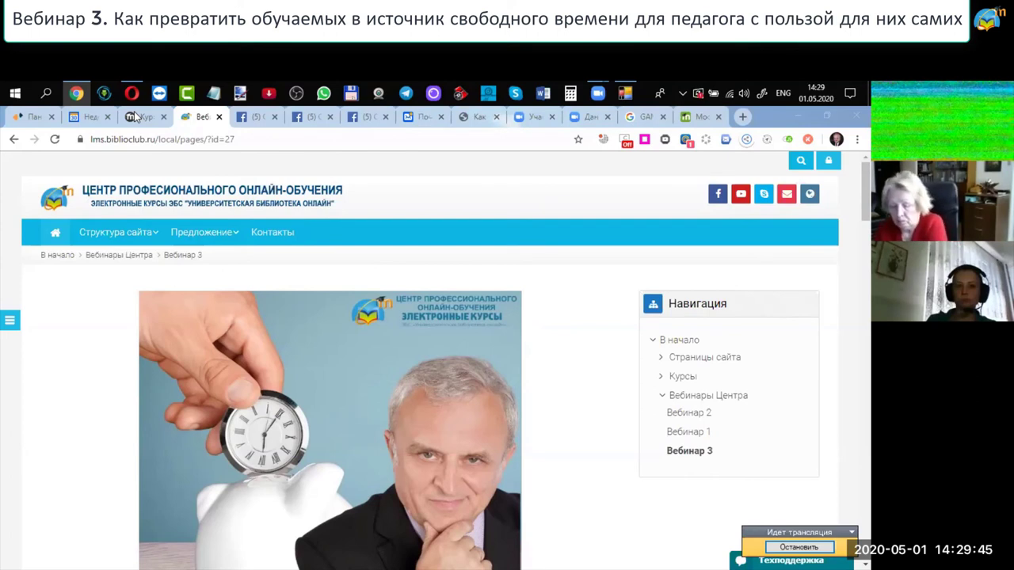
key(alt+Tab)
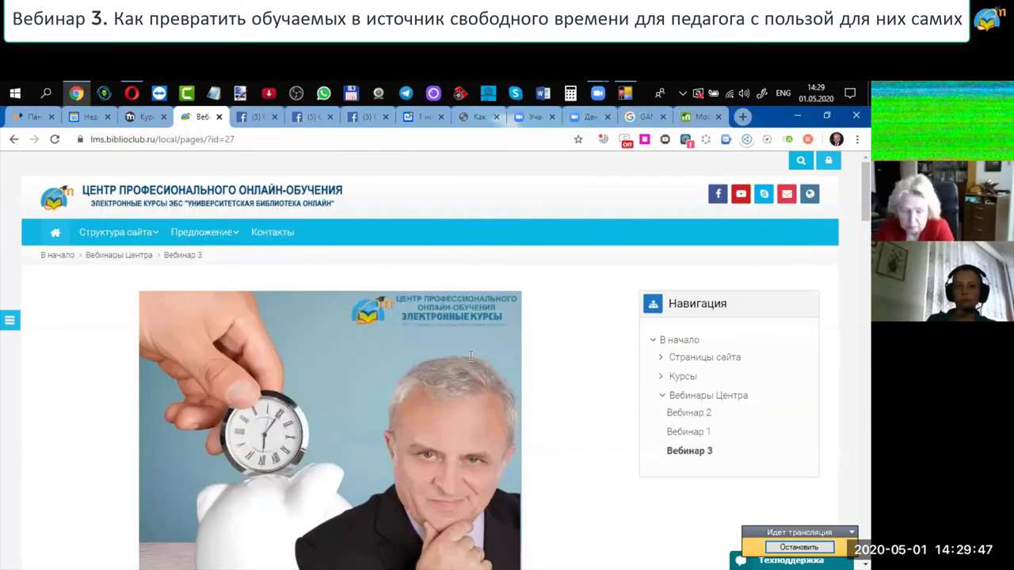
key(alt+Tab)
key(alt+Tab)
key(alt+Tab)
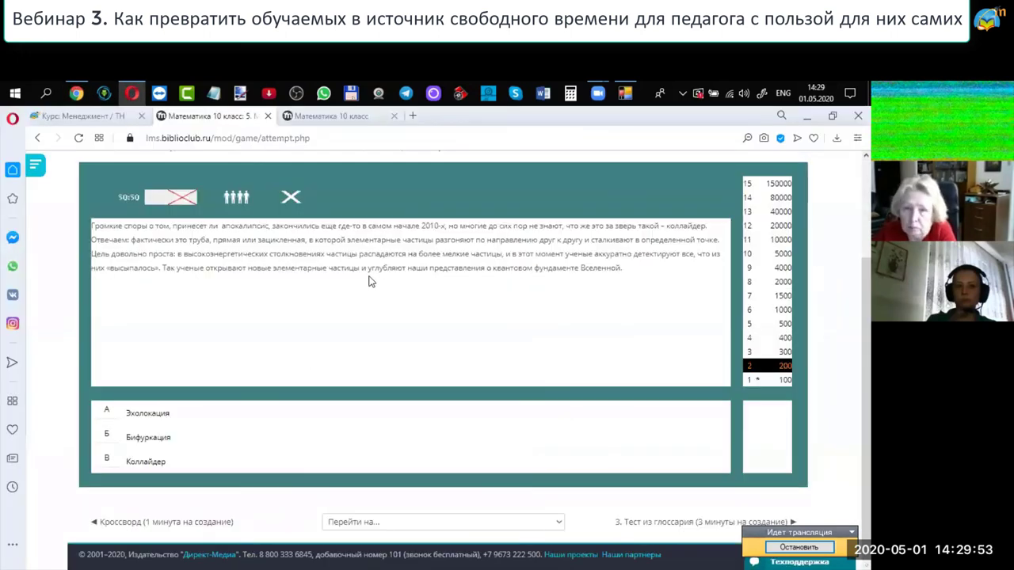
- Zoom the quiz in twice, highlight коллайдер in the question, then switch to Вебинар 3
key(ctrl+plus)
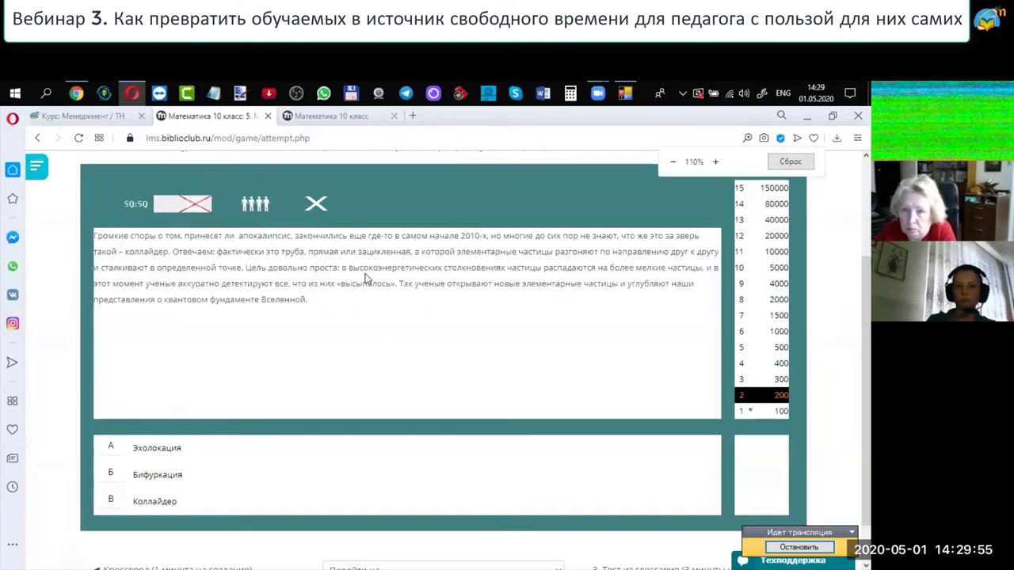
key(ctrl+plus)
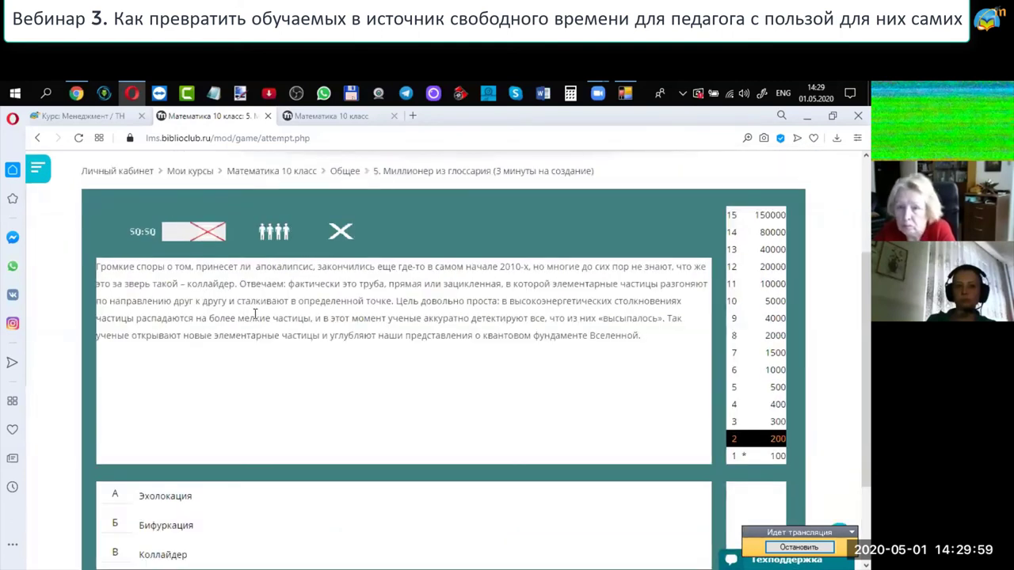
double_click(211, 284)
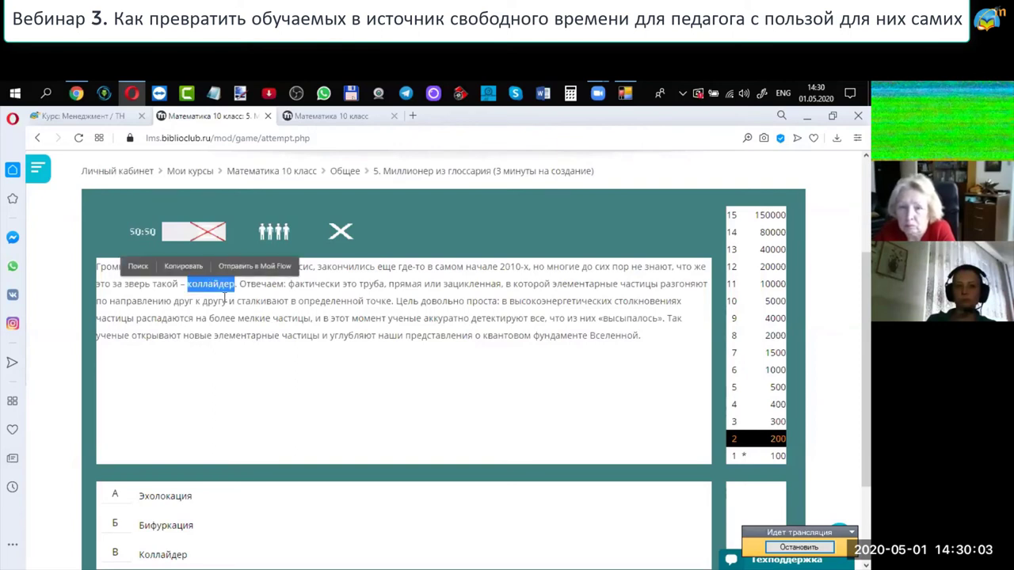
scroll(231, 341, down, 2)
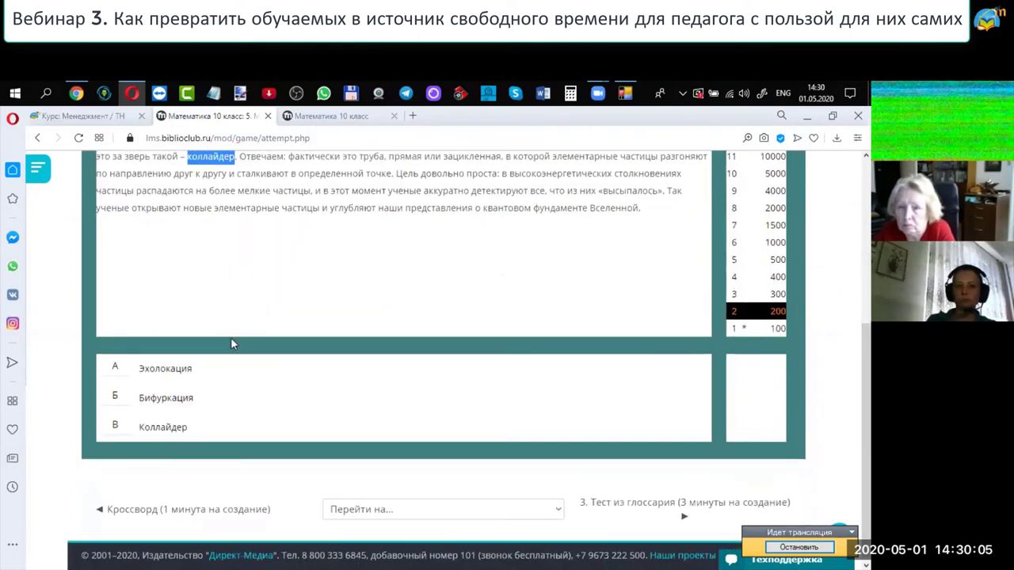
scroll(265, 281, up, 2)
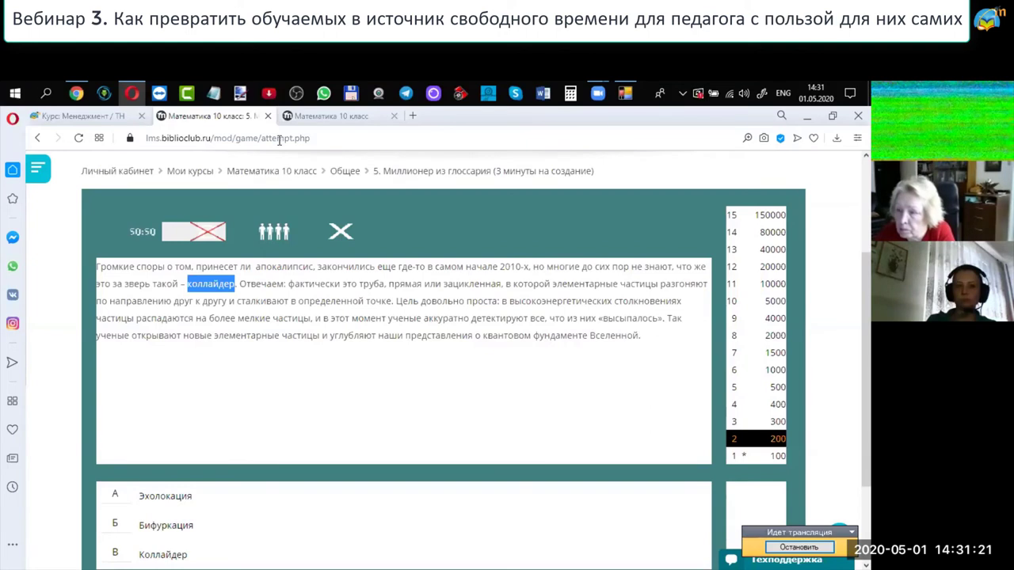
key(alt+Tab)
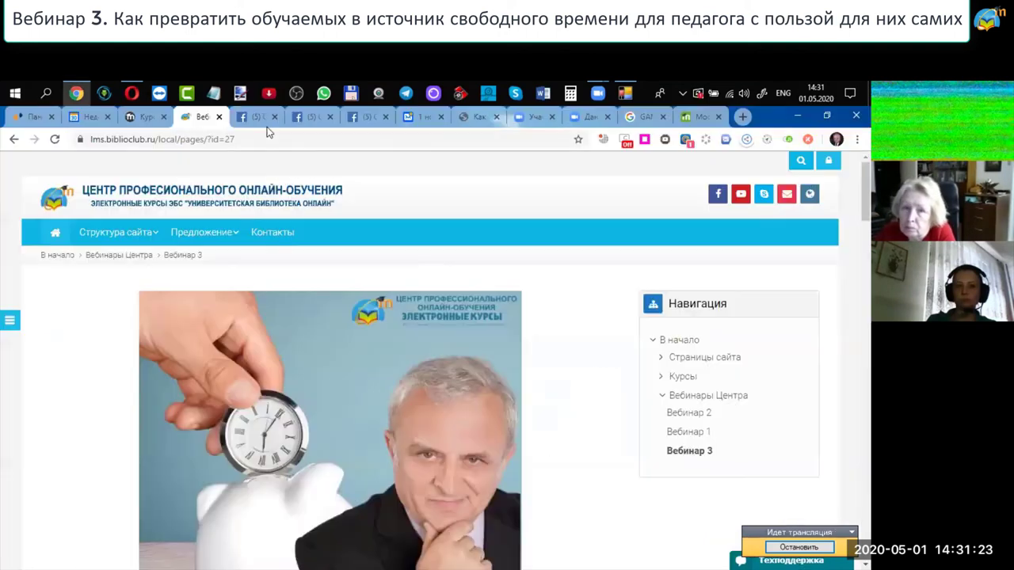
- Bring up the Курс: Математика 10 класс tab in Chrome
click(142, 116)
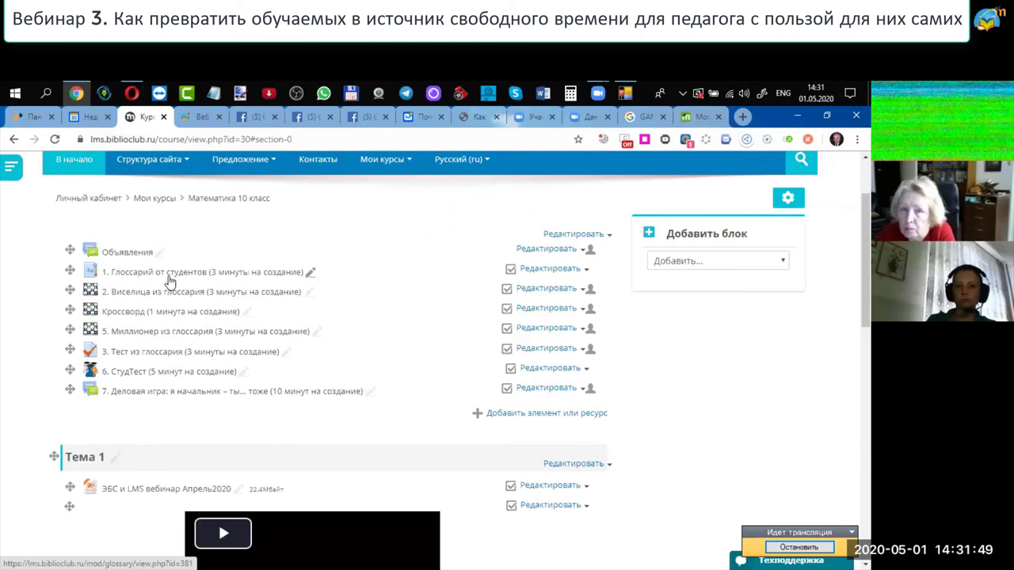
key(alt+Tab)
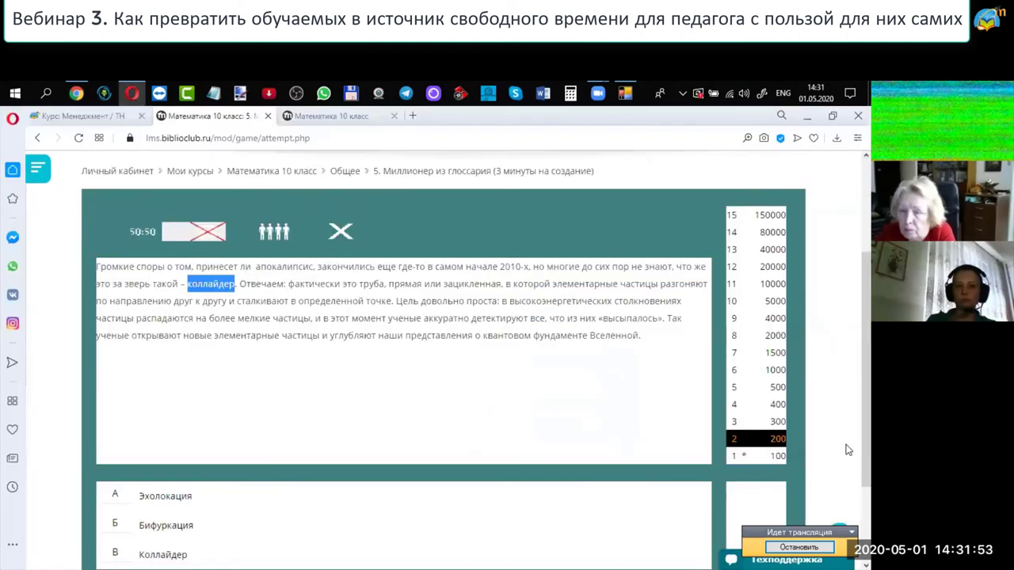
scroll(686, 429, down, 3)
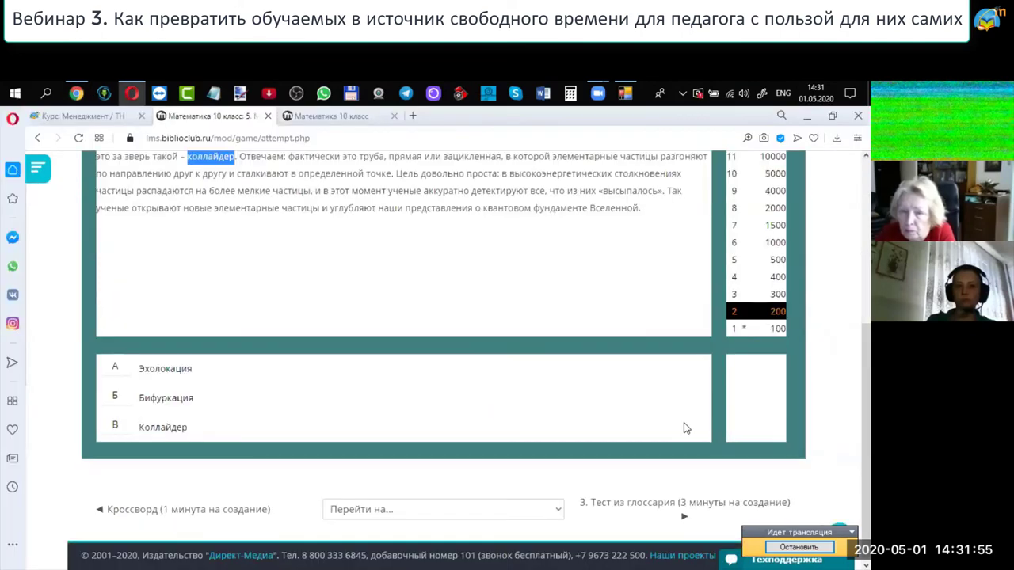
key(ctrl+h)
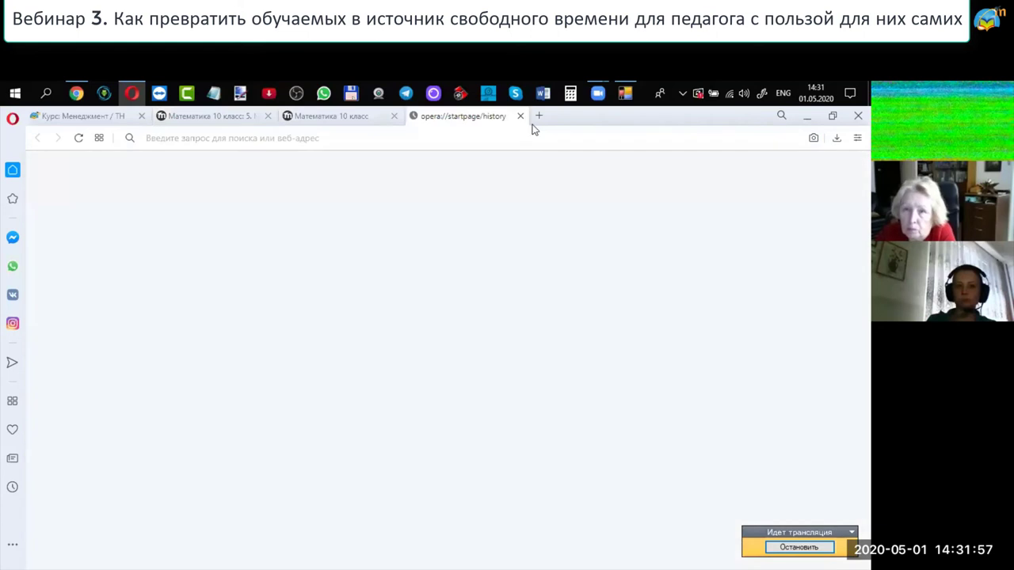
click(520, 117)
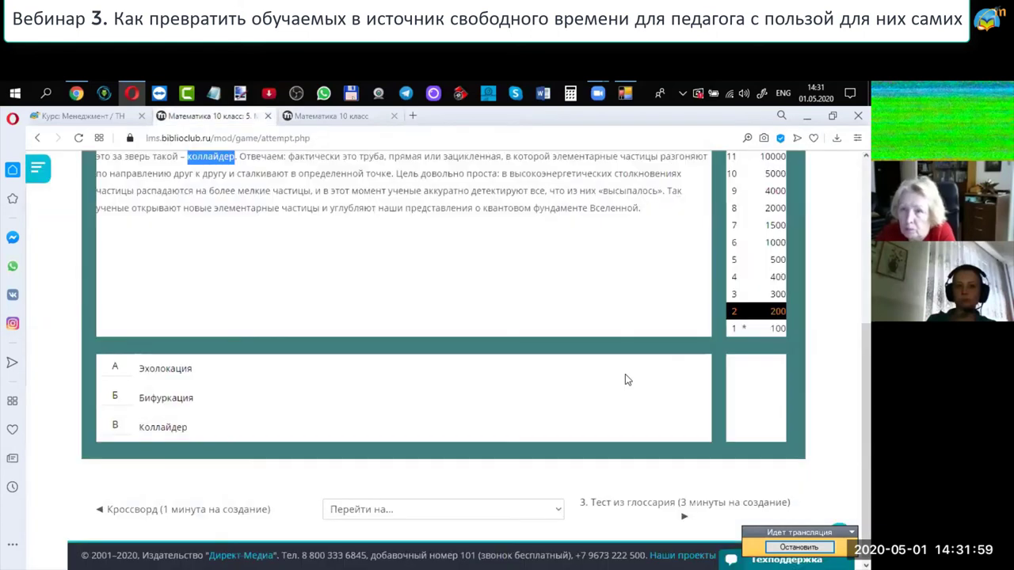
key(alt+Tab)
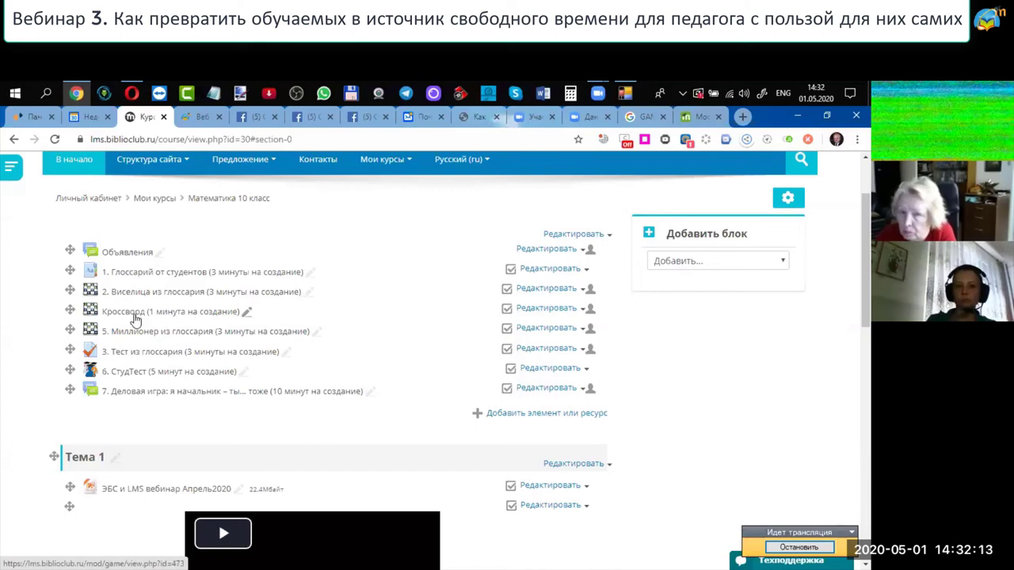
- In the student's browser, open Кроссворд from Математика 10 класс and start a new attempt
key(alt+Tab)
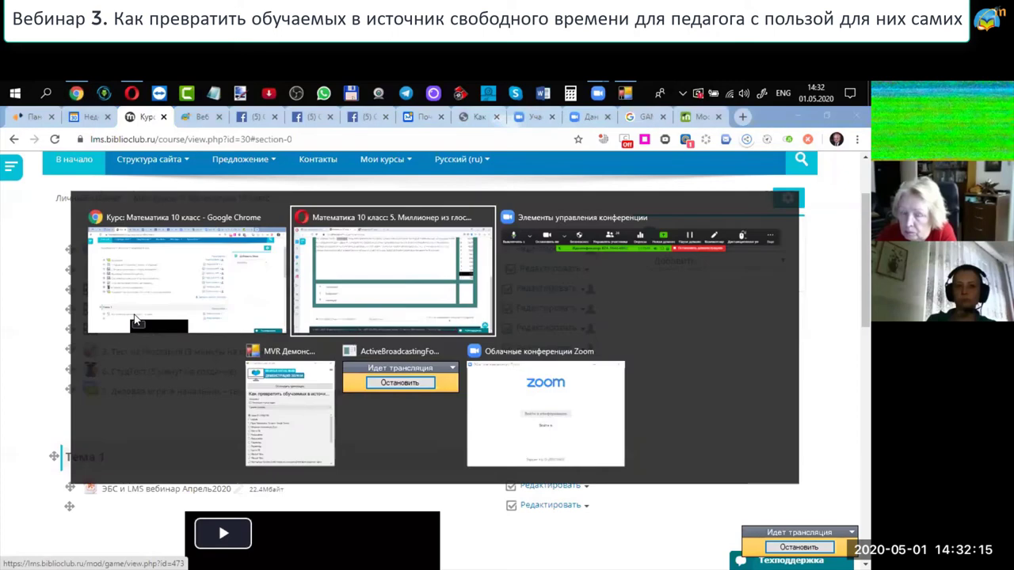
scroll(134, 321, up, 5)
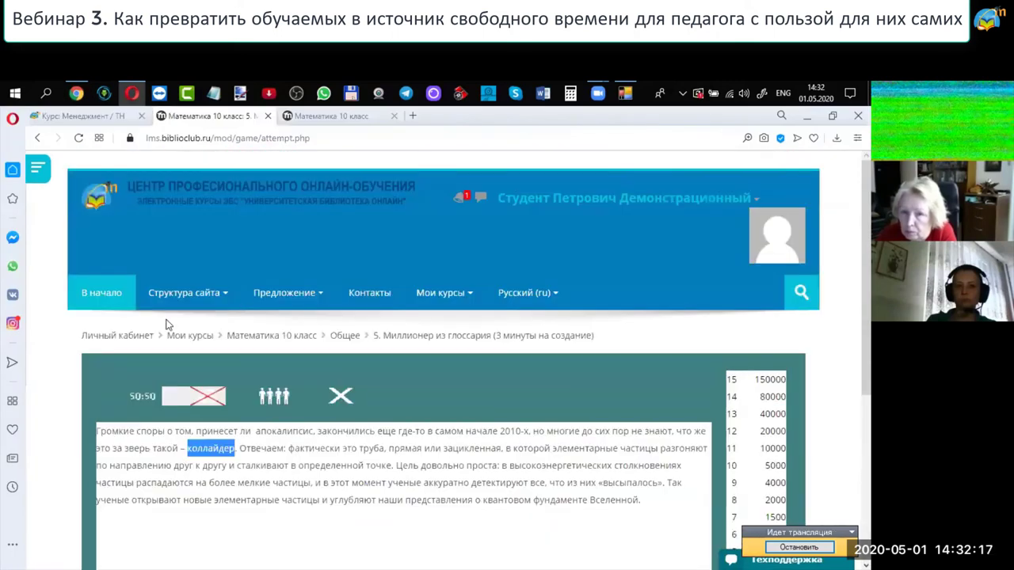
click(259, 336)
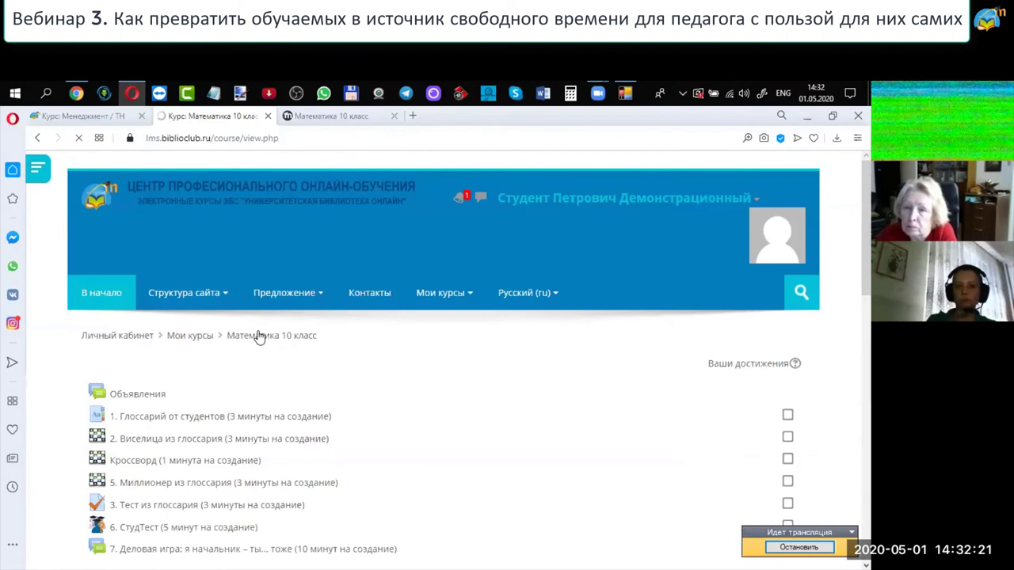
scroll(259, 337, down, 2)
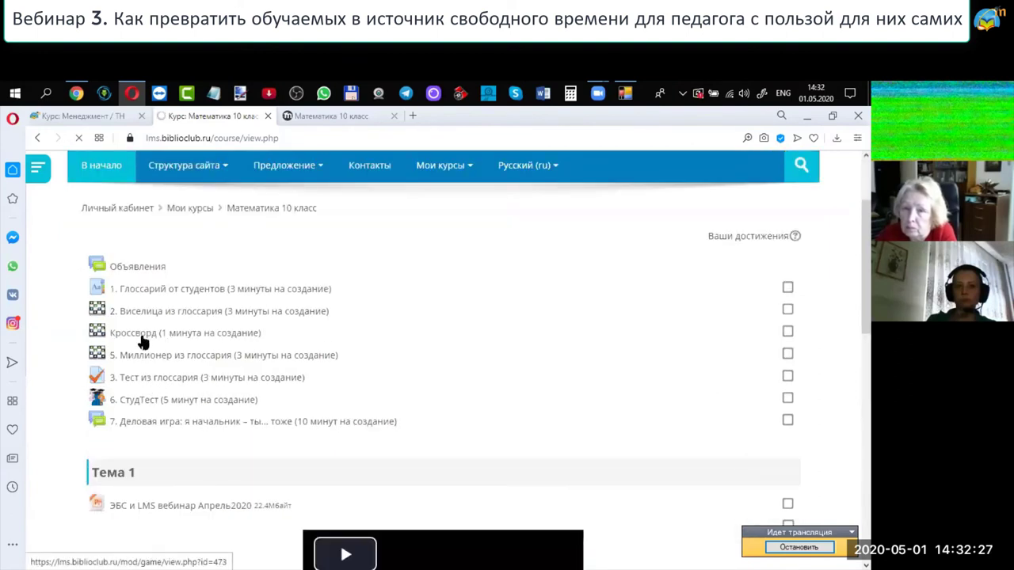
click(143, 341)
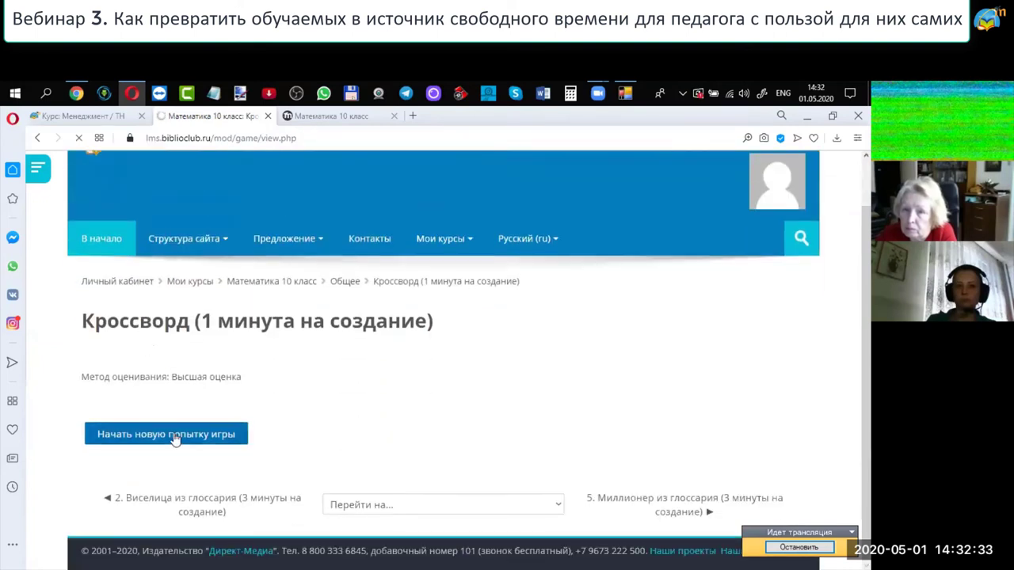
click(198, 437)
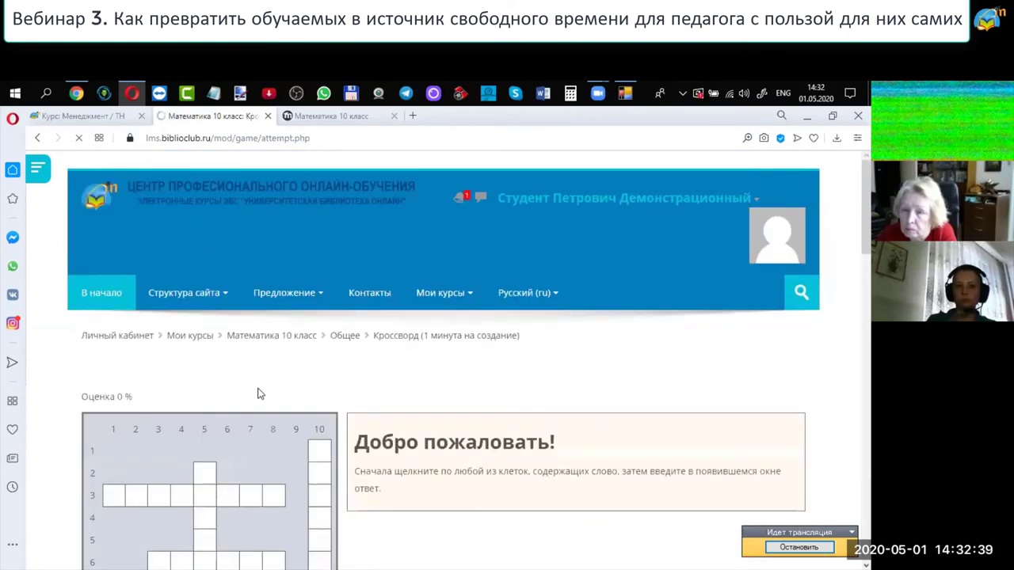
- Open the clue for the row 3 across word of the crossword
scroll(333, 364, down, 3)
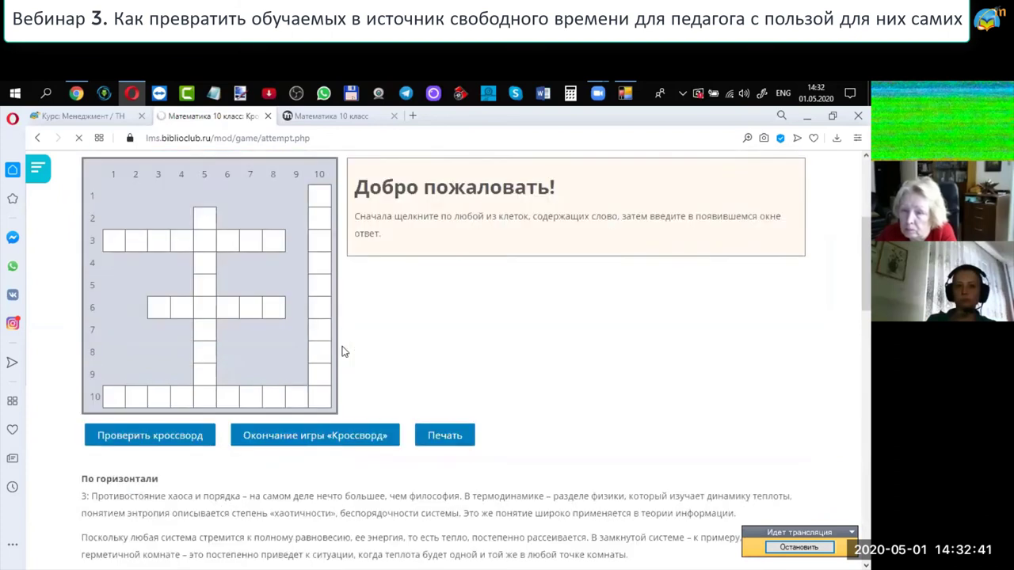
scroll(343, 352, down, 2)
scroll(349, 333, up, 2)
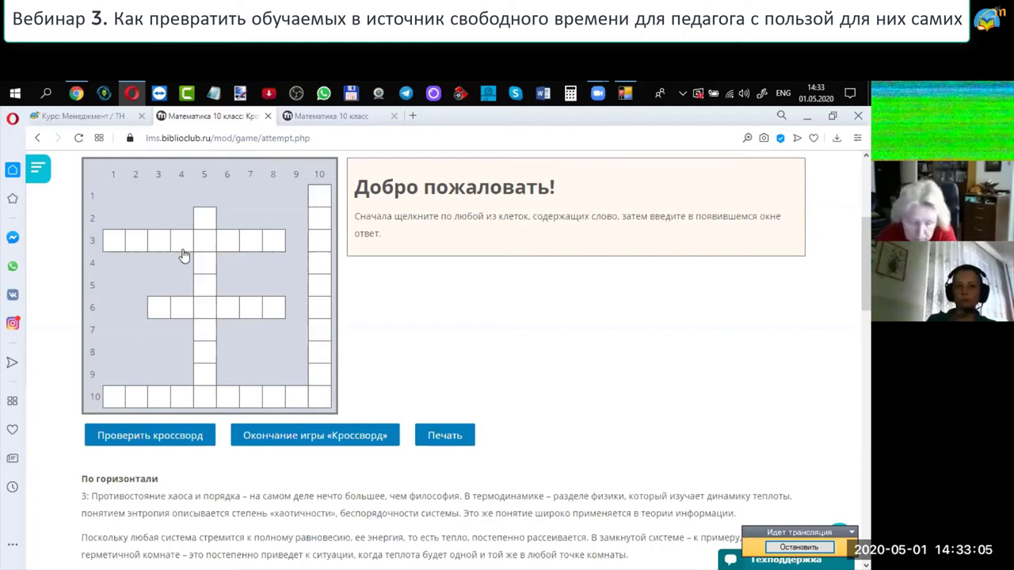
scroll(182, 251, down, 3)
scroll(173, 281, up, 3)
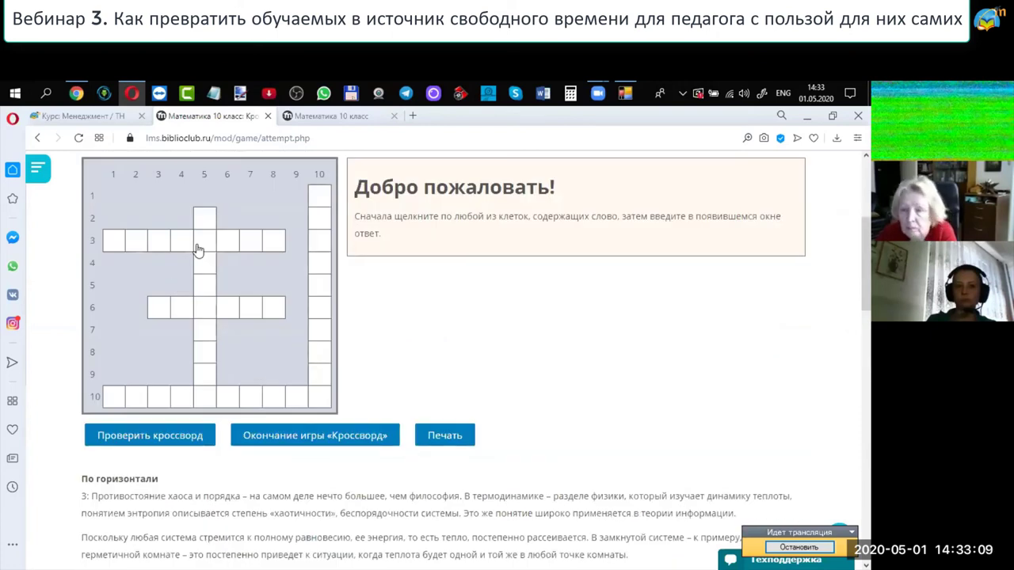
click(198, 250)
scroll(276, 244, up, 2)
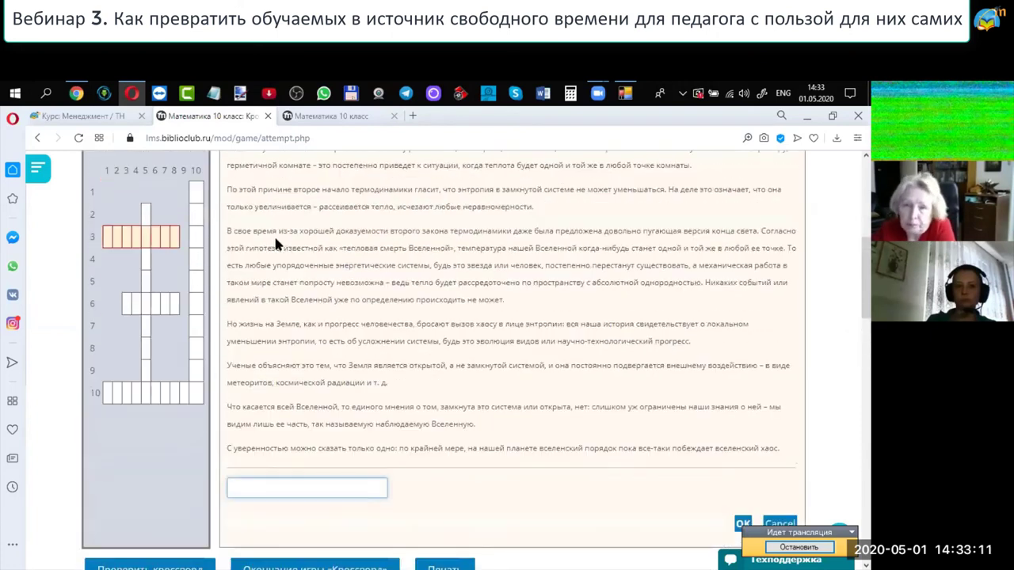
scroll(275, 241, up, 1)
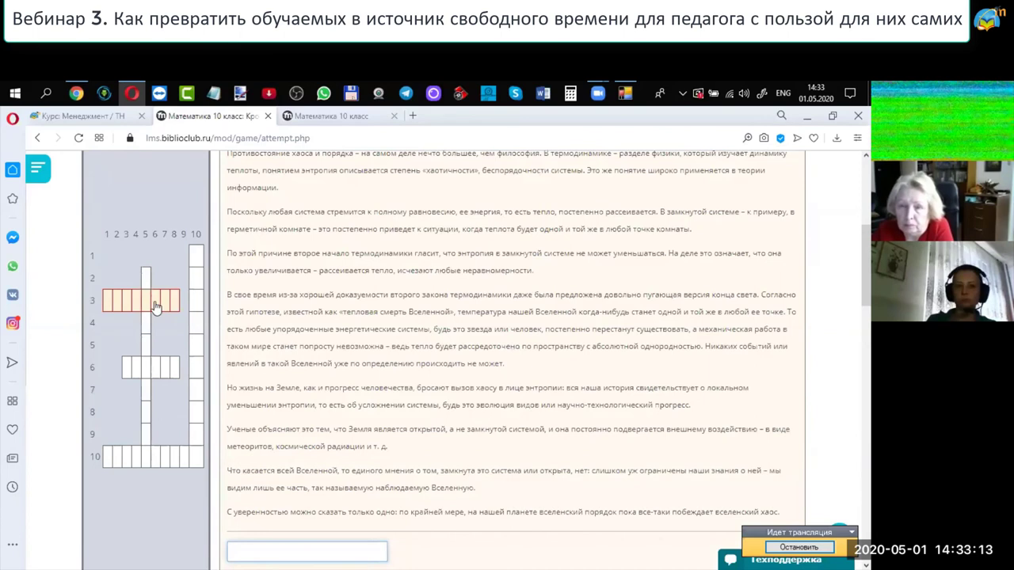
scroll(232, 244, up, 2)
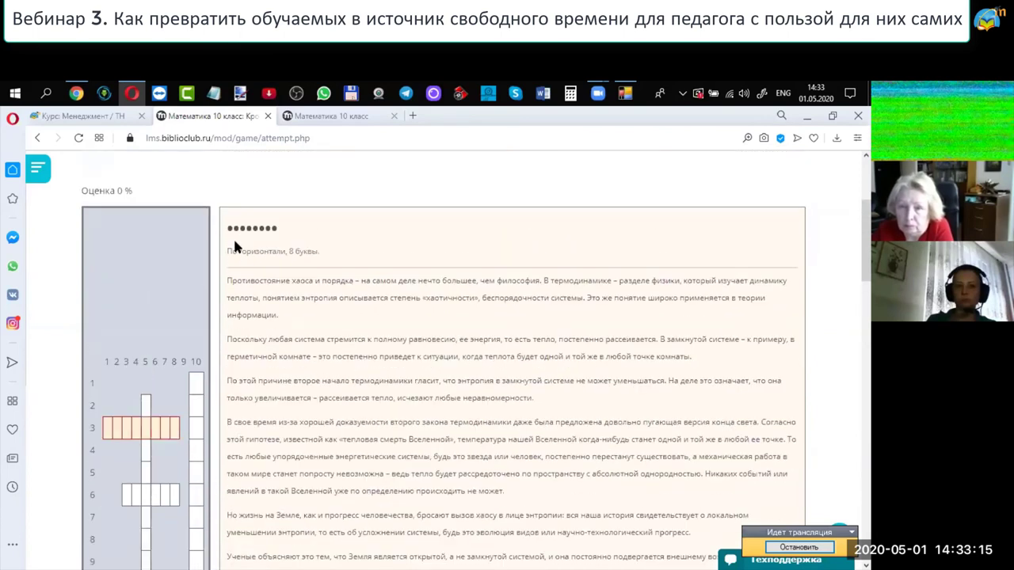
scroll(233, 245, down, 2)
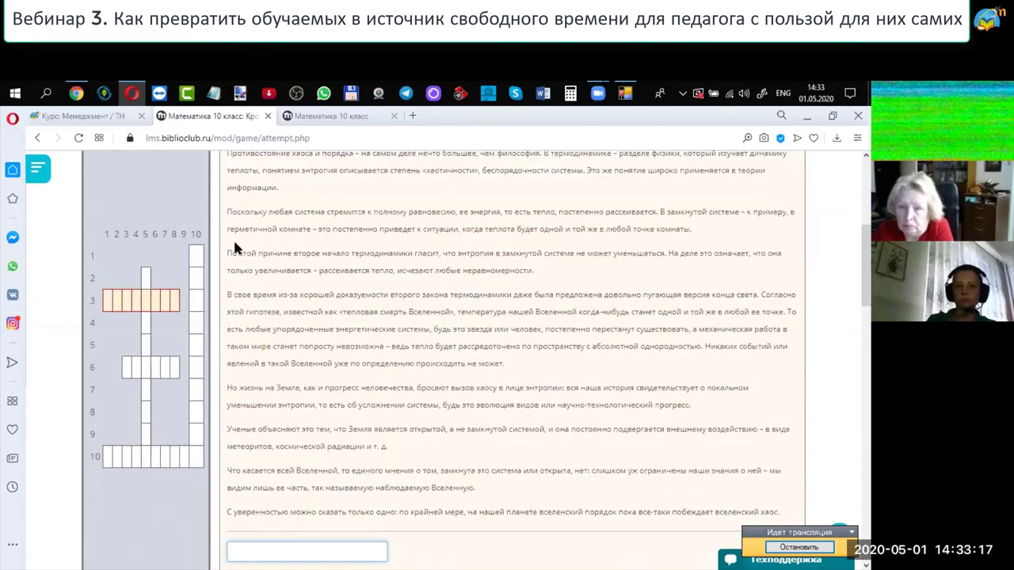
scroll(234, 248, down, 2)
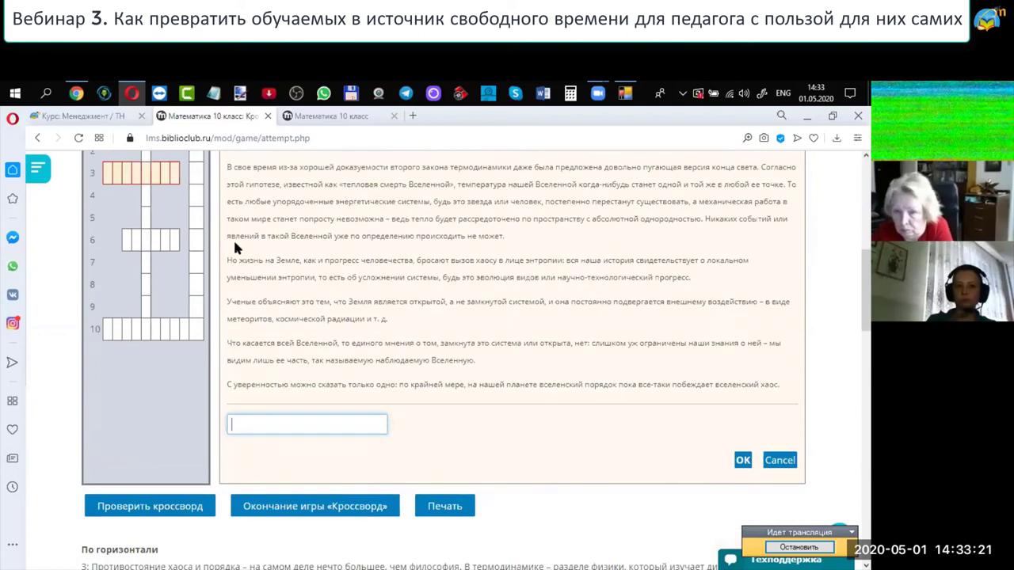
- Copy 'энтропии' from the clue into the answer box and delete its final letter
double_click(290, 278)
key(ctrl+c)
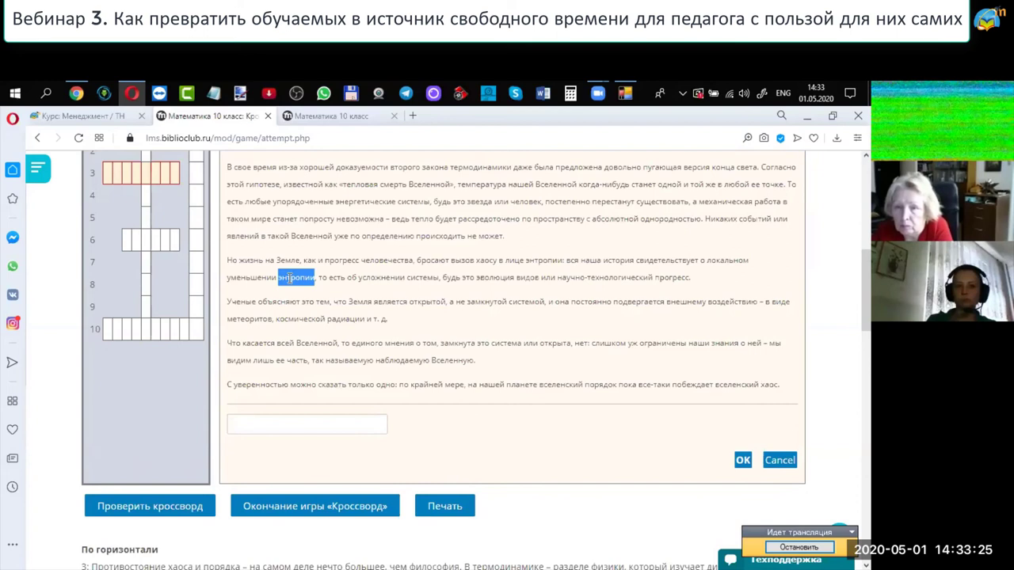
click(242, 425)
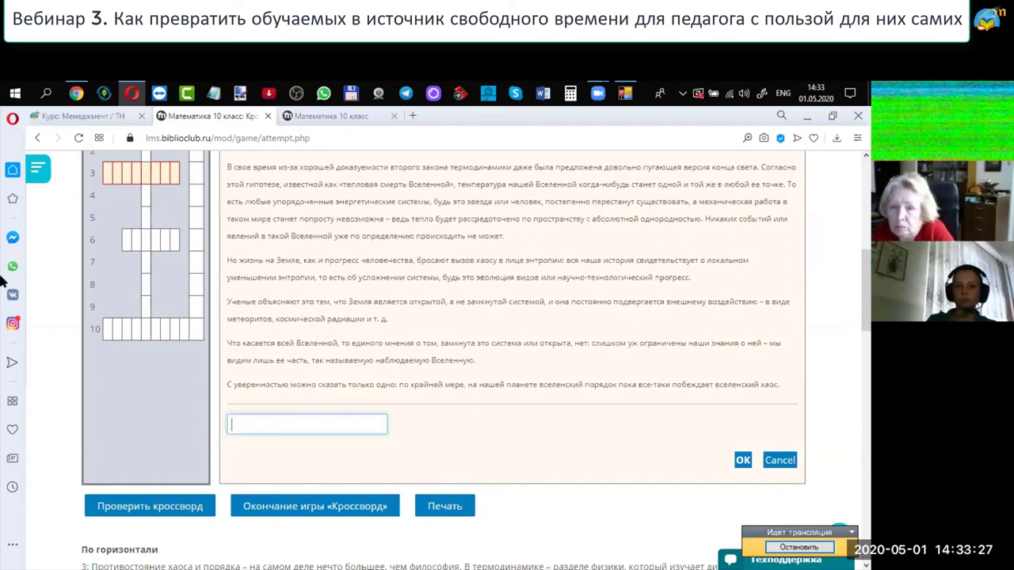
key(ctrl+v)
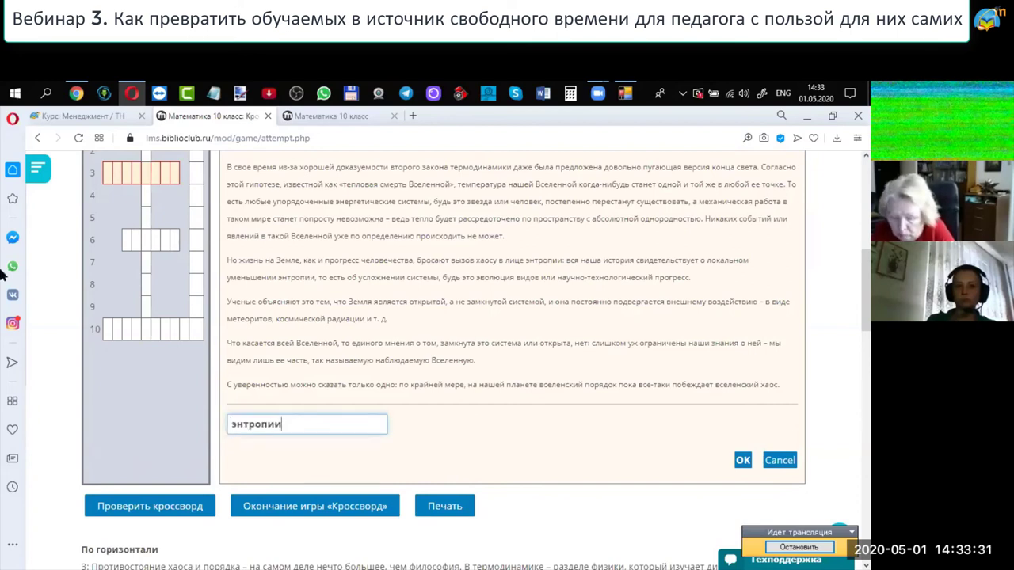
key(BackSpace)
key(alt+shift)
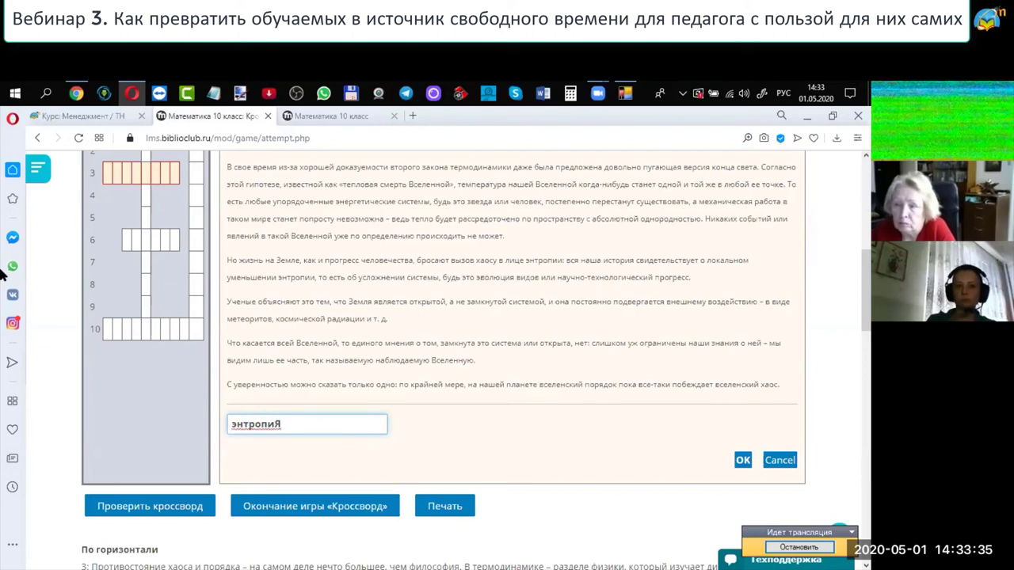
- Submit ЭНТРОПИЯ for row 3 and answer column 10 with 'Эхолокация'
click(742, 460)
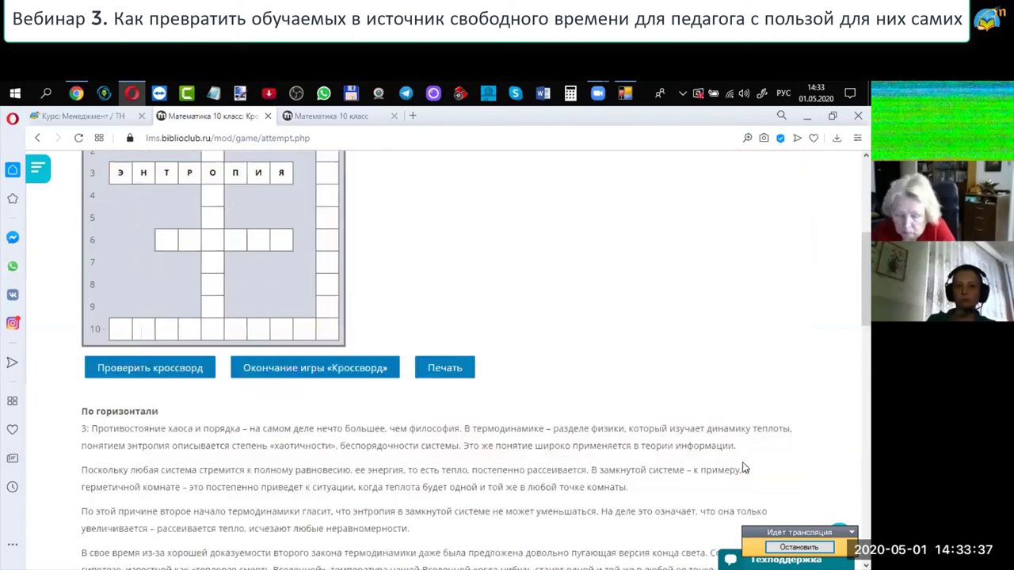
scroll(492, 353, up, 2)
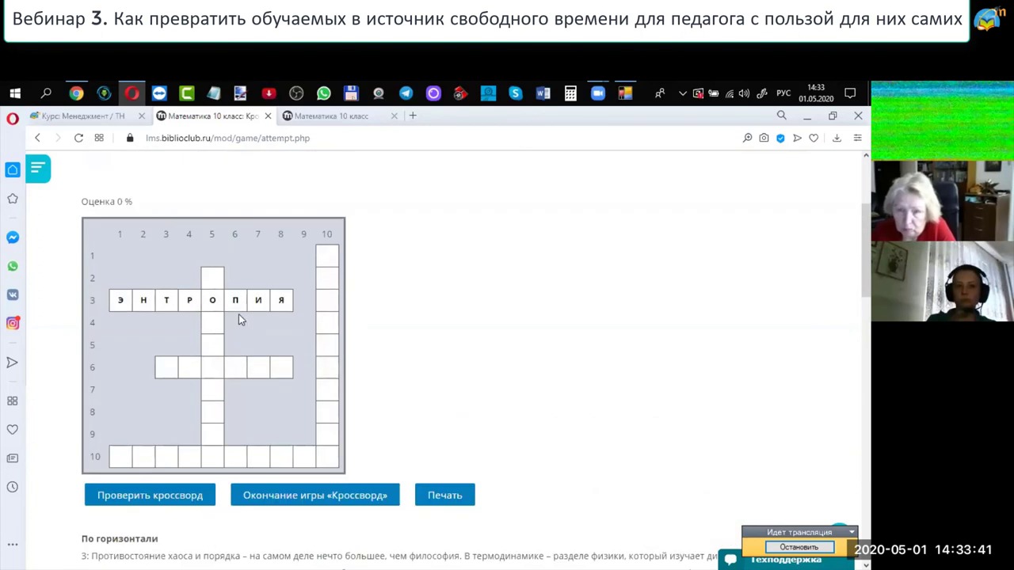
click(331, 321)
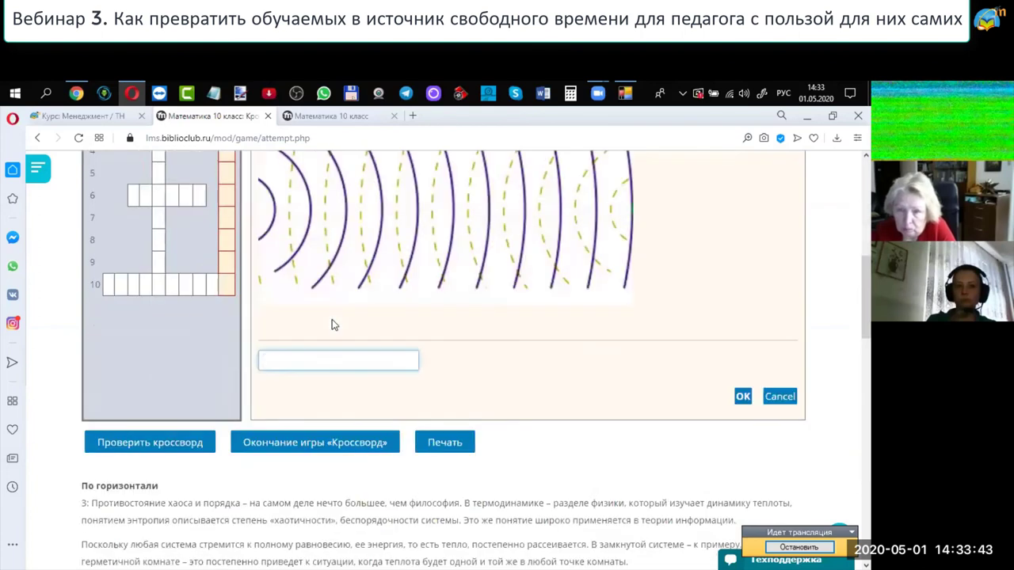
text(Э)
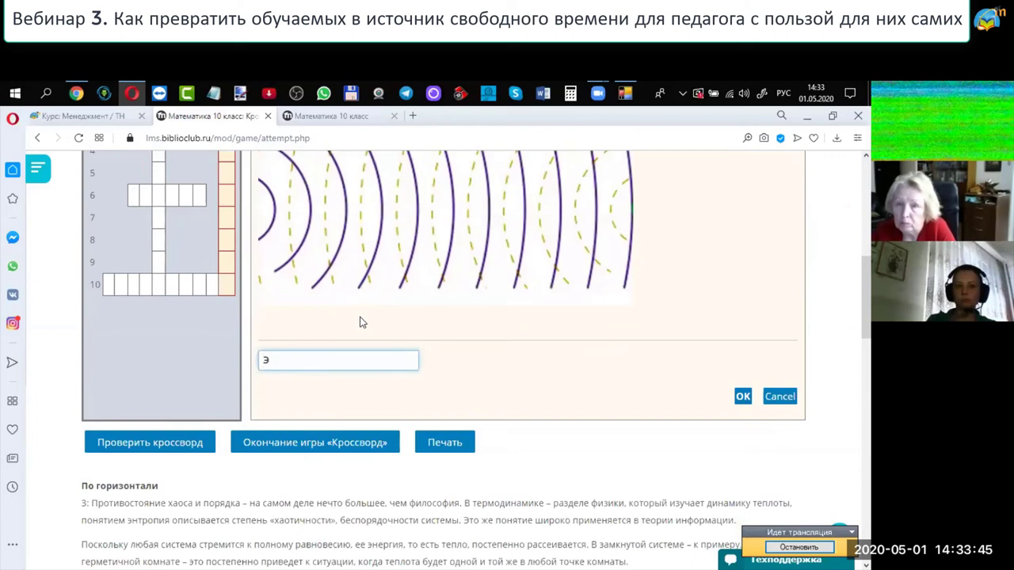
text(холоки)
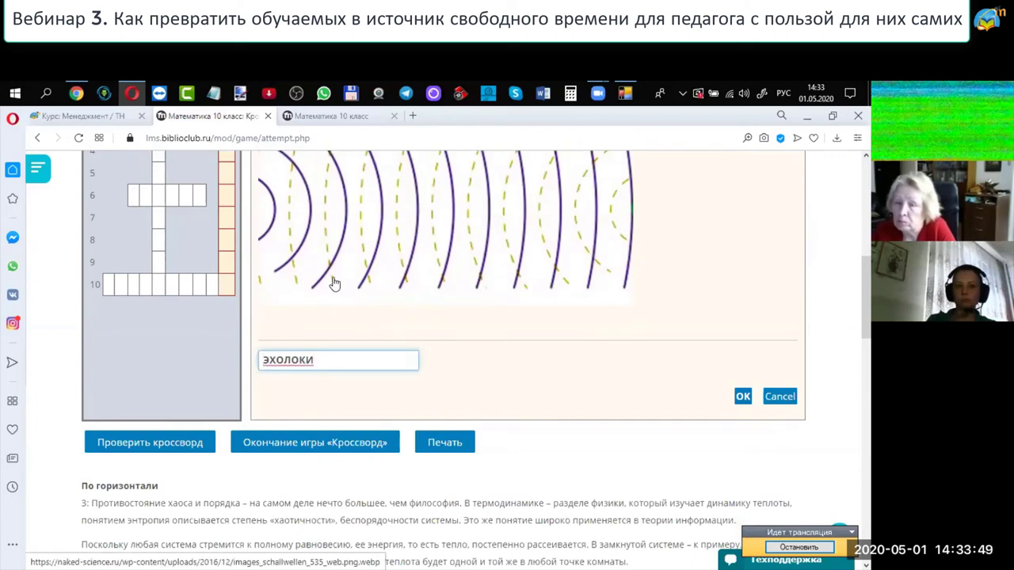
key(BackSpace)
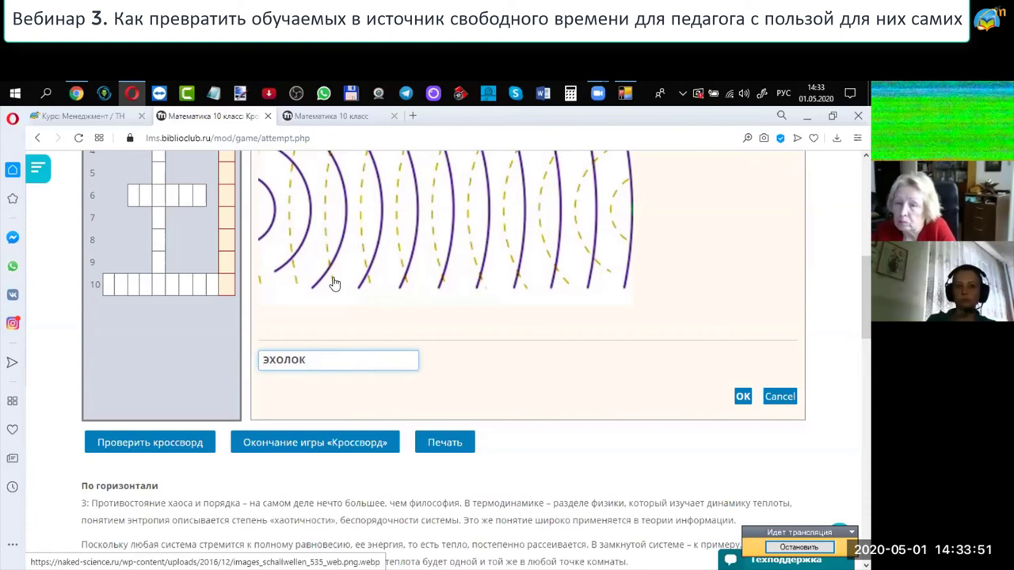
text(ация)
key(Return)
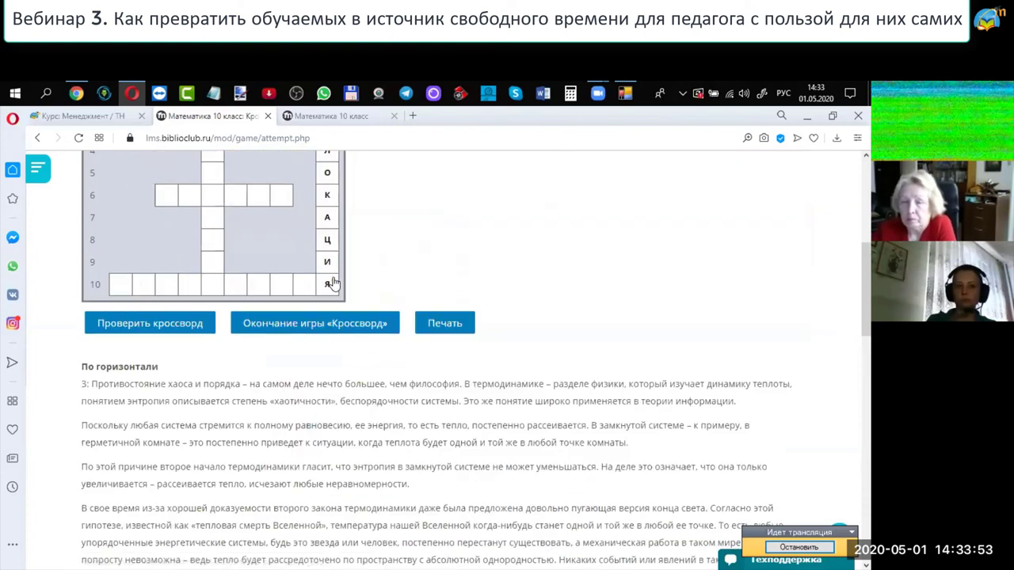
- Open the row 6 clue, then return to the teacher's Математика 10 класс course page
scroll(335, 279, up, 3)
scroll(354, 280, down, 3)
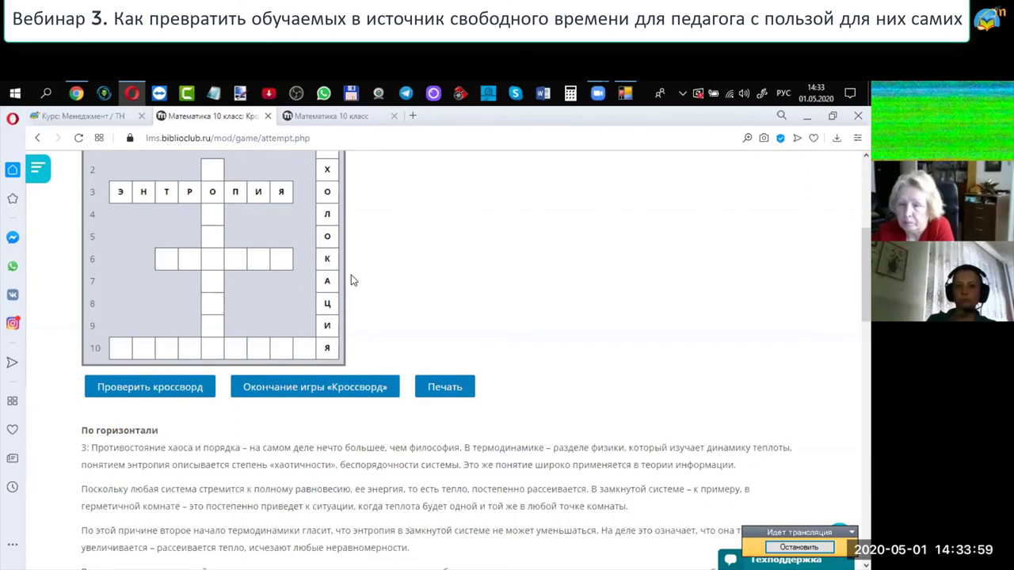
click(200, 264)
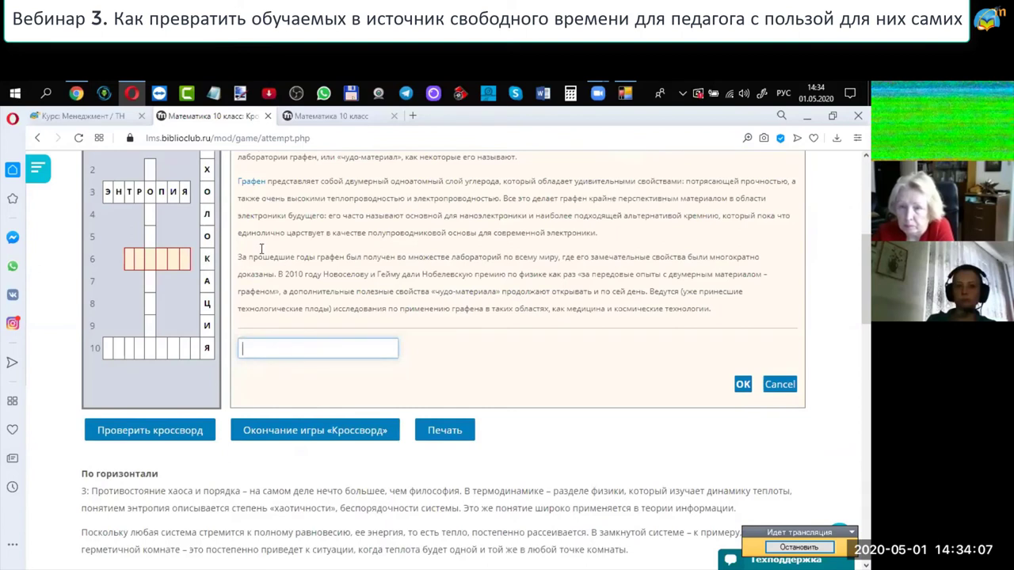
scroll(331, 232, up, 2)
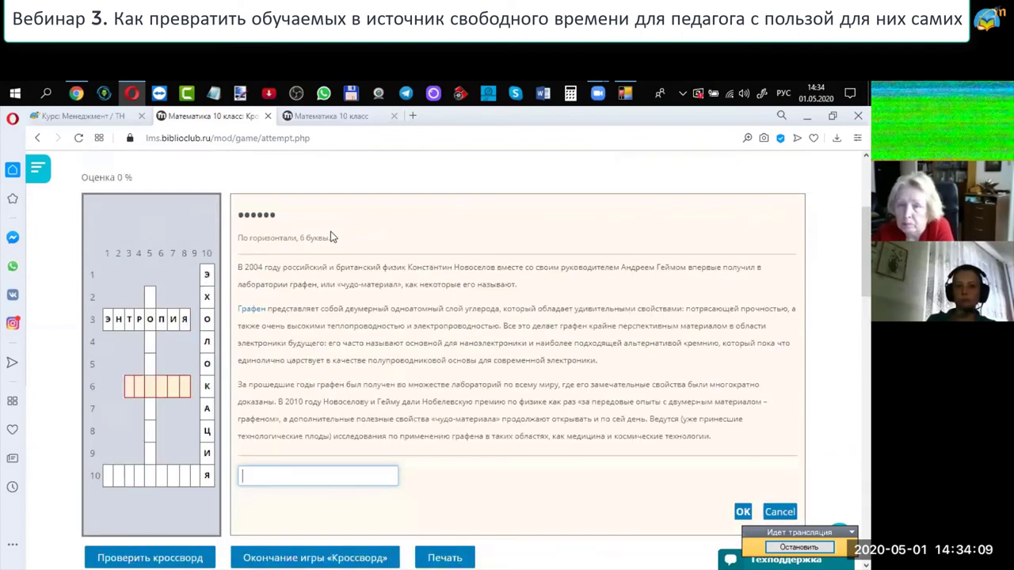
key(alt+Tab)
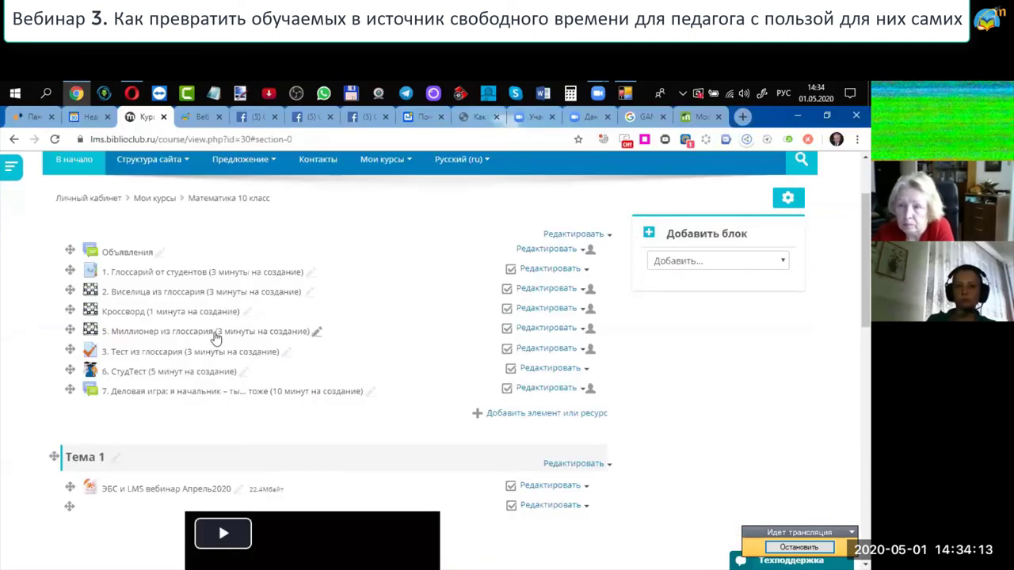
- Choose Редактировать настройки from the Кроссворд activity's edit menu
click(575, 316)
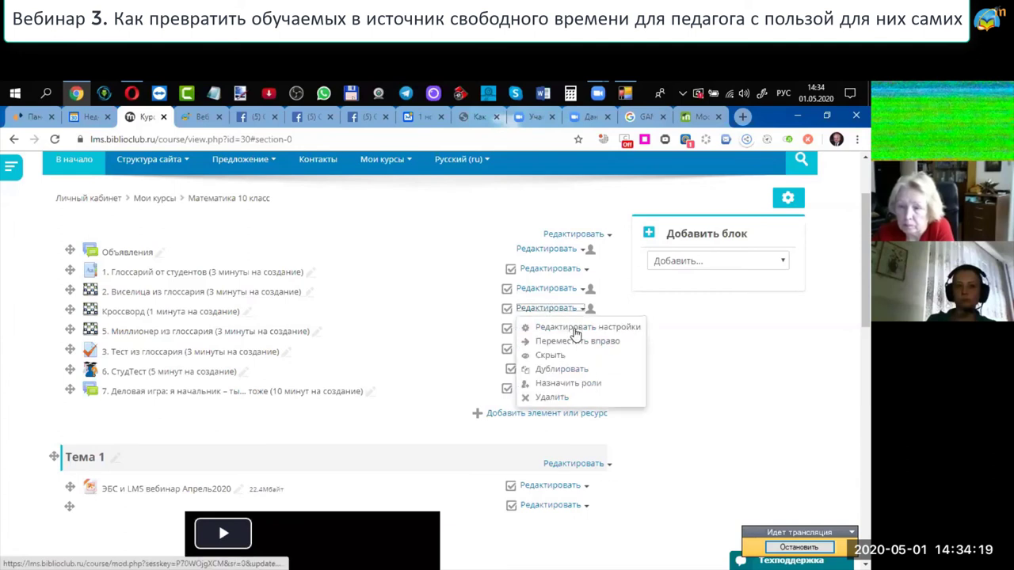
click(576, 329)
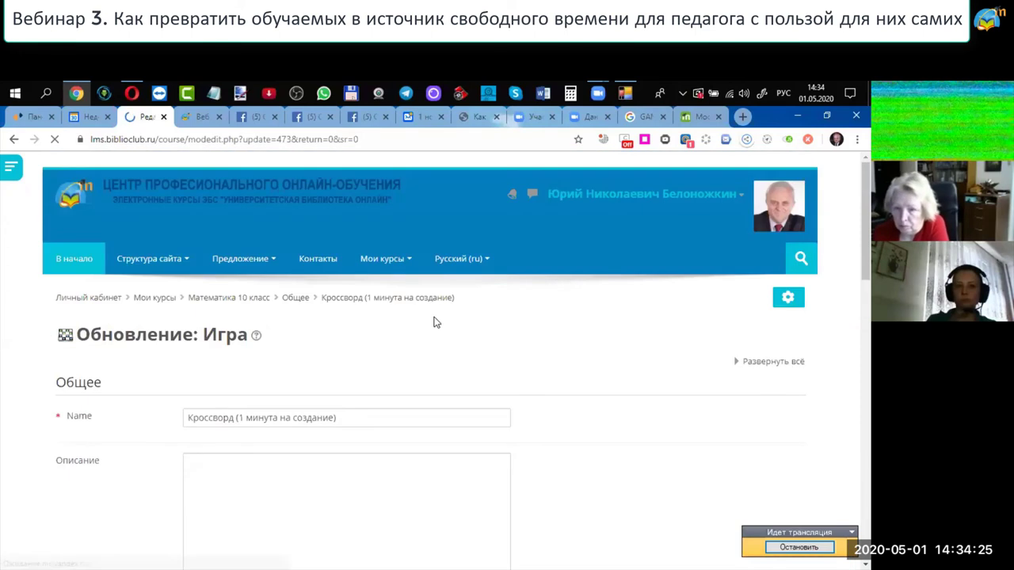
- Keep the student glossary as the crossword's question source
scroll(436, 324, down, 1)
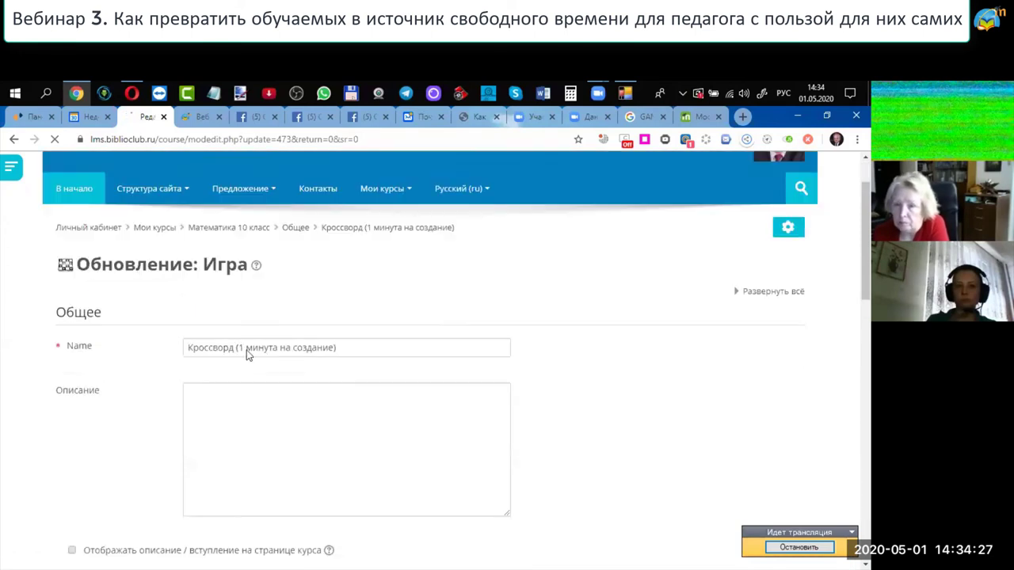
scroll(184, 372, down, 1)
scroll(180, 372, down, 1)
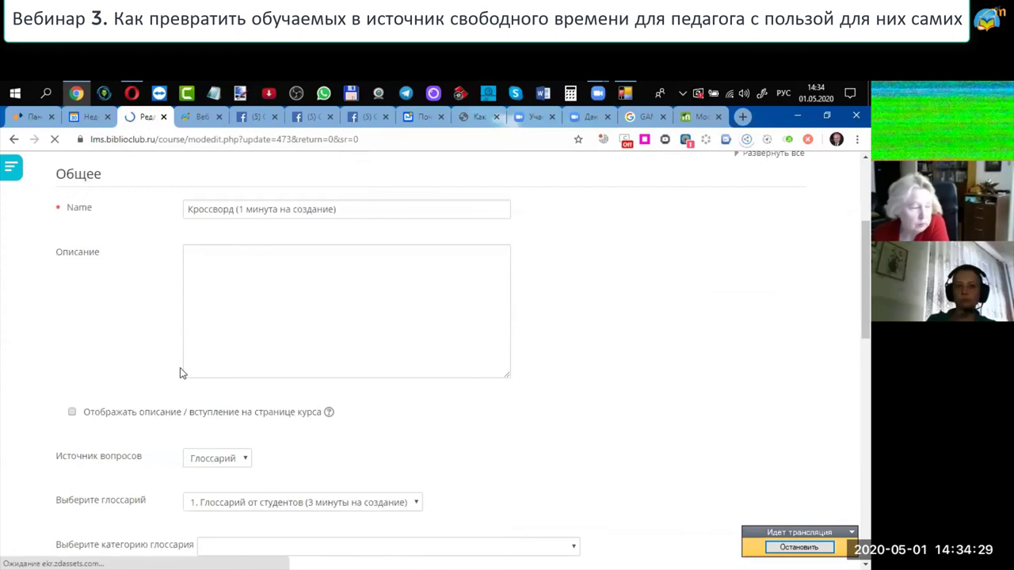
scroll(163, 376, down, 3)
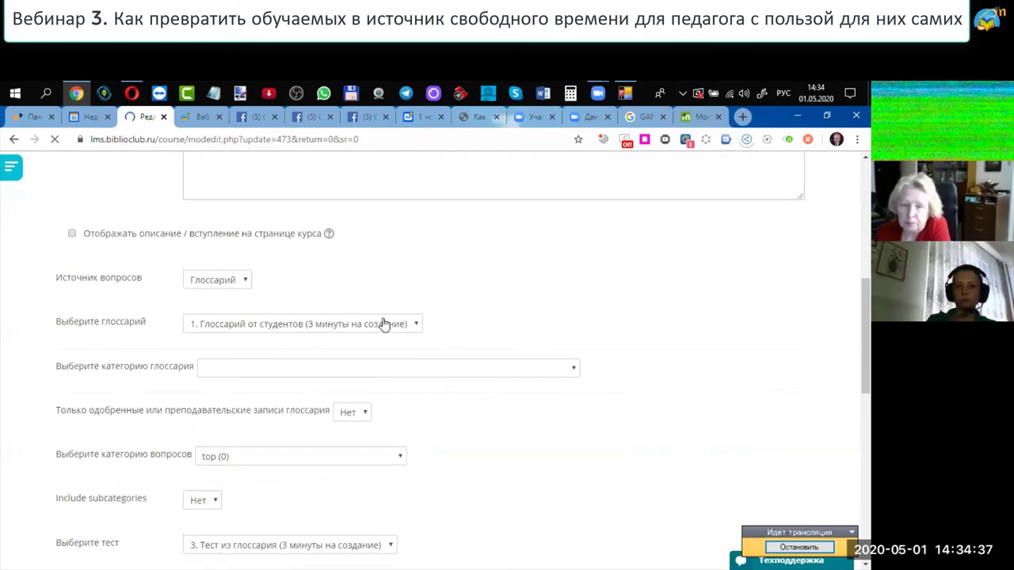
click(384, 324)
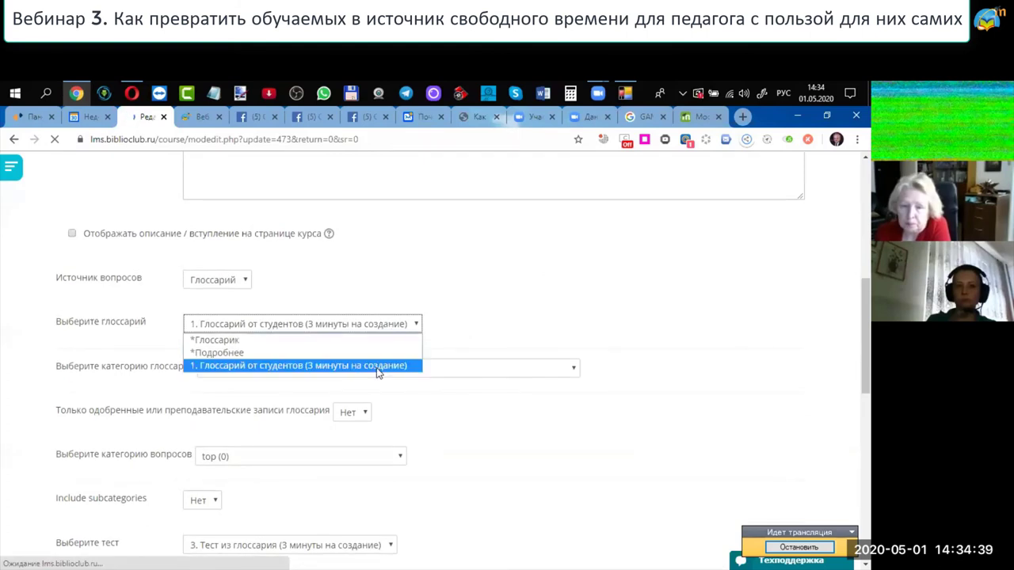
click(377, 367)
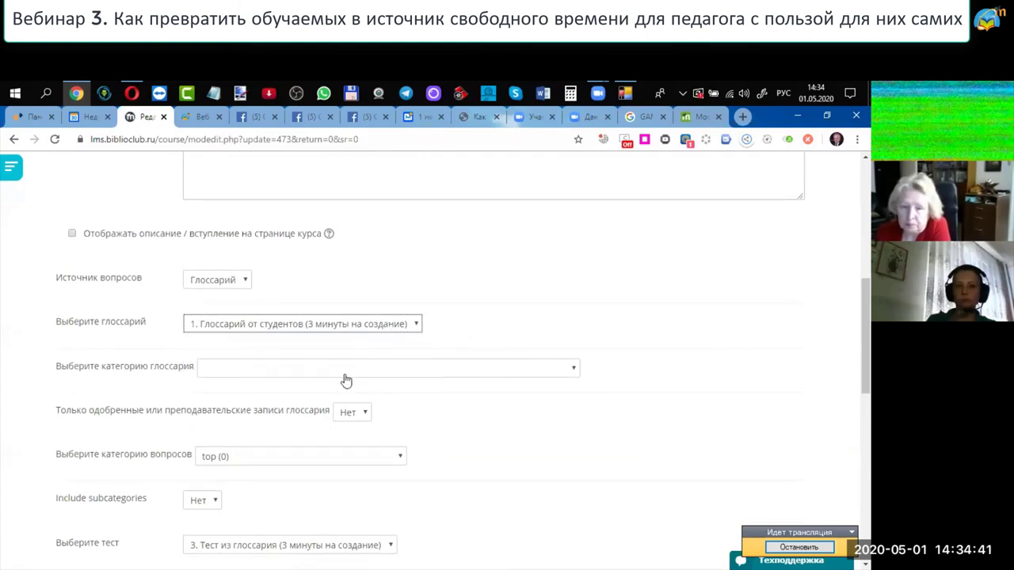
- Set 'Только одобренные записи глоссария' to Да
scroll(345, 380, down, 2)
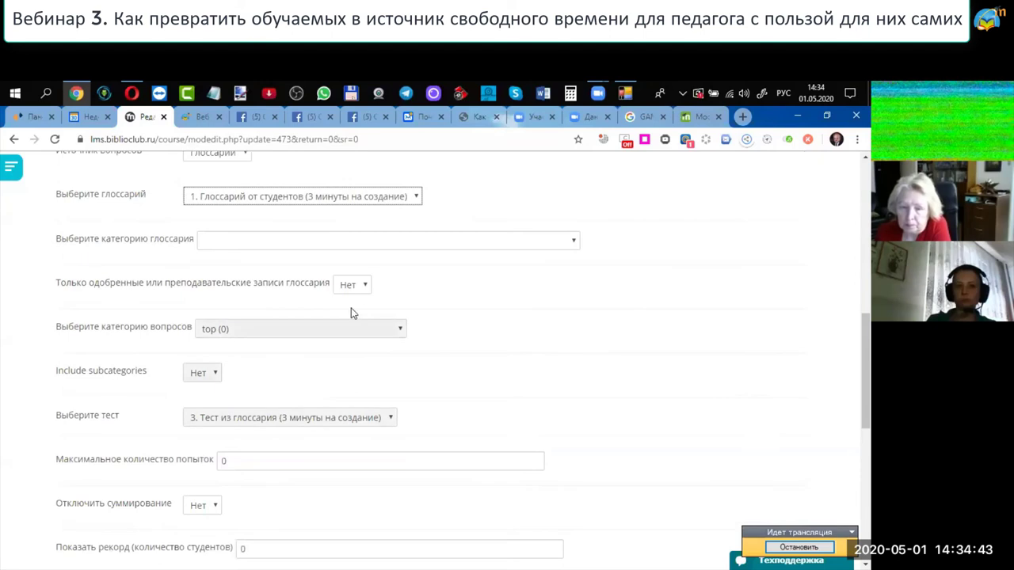
click(363, 287)
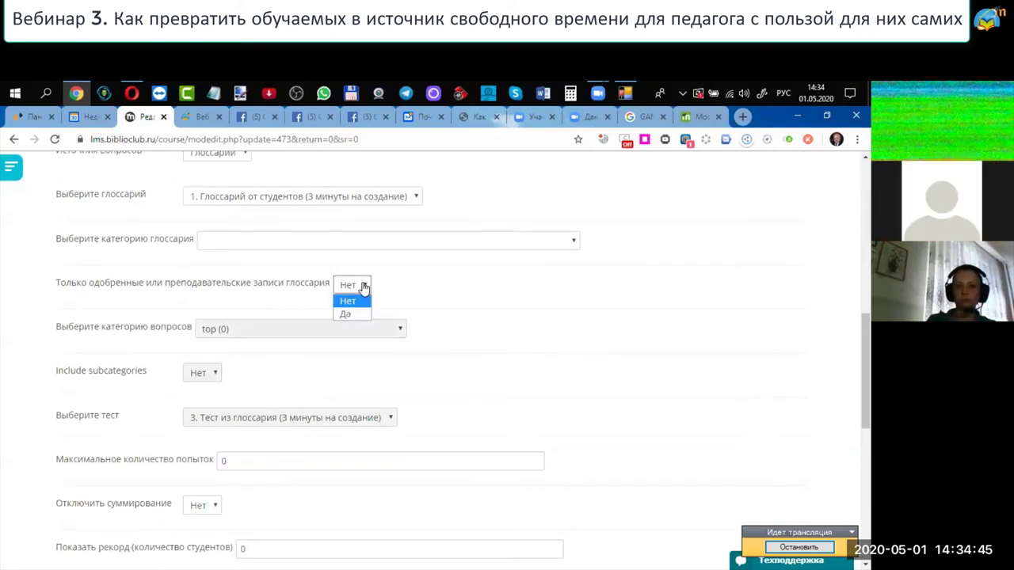
click(362, 287)
click(363, 287)
click(364, 288)
click(364, 288)
click(364, 288)
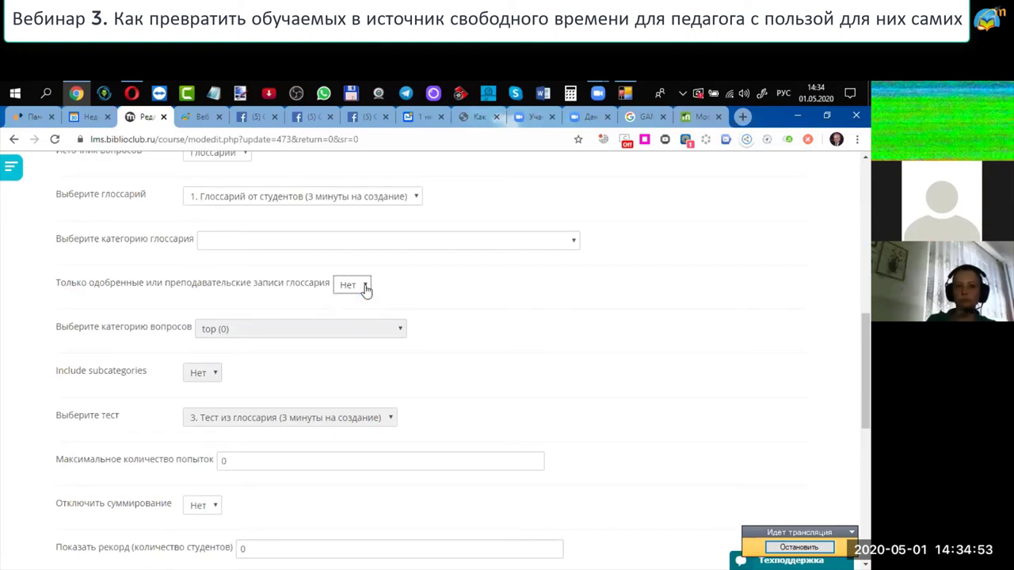
click(364, 288)
click(366, 313)
- Expand the Оценка and Варианты кроссворда sections of the form
scroll(377, 314, down, 2)
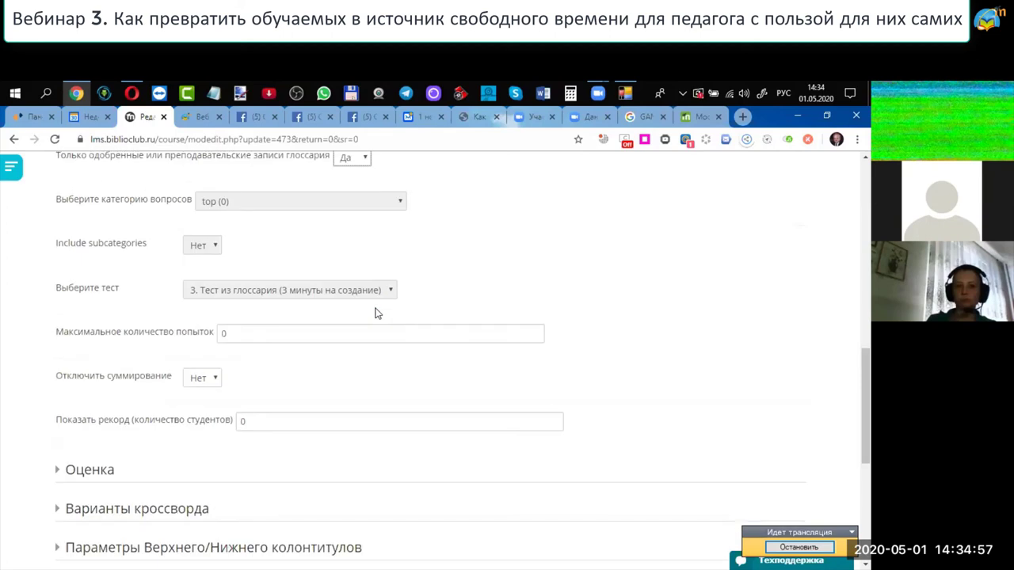
scroll(376, 313, down, 2)
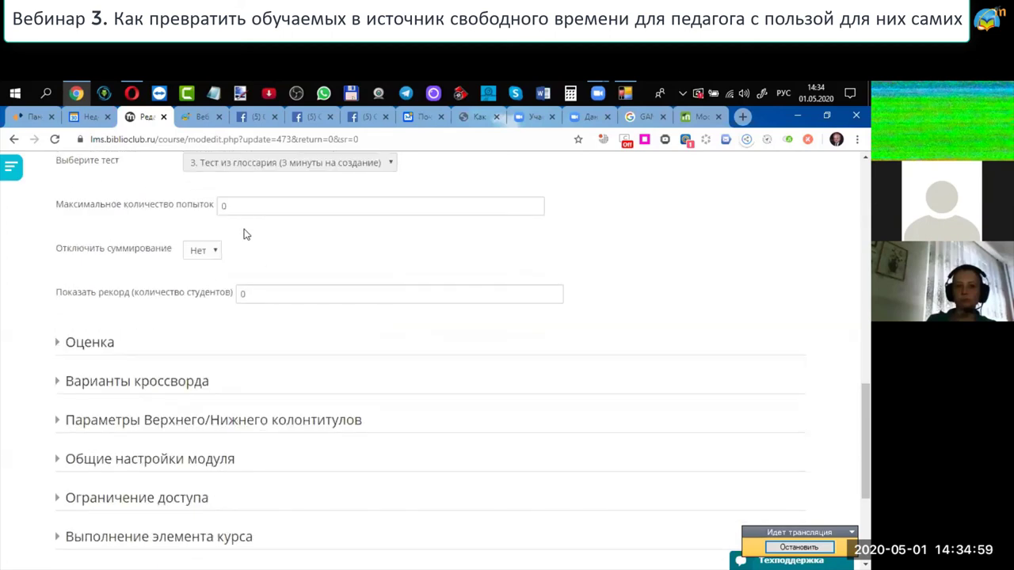
scroll(237, 324, down, 1)
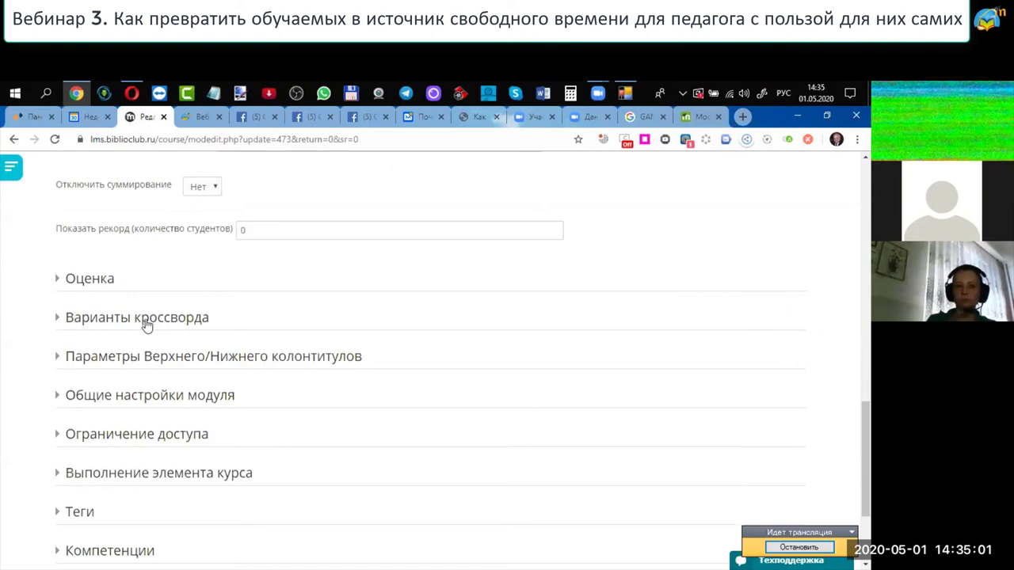
click(110, 290)
scroll(182, 250, down, 2)
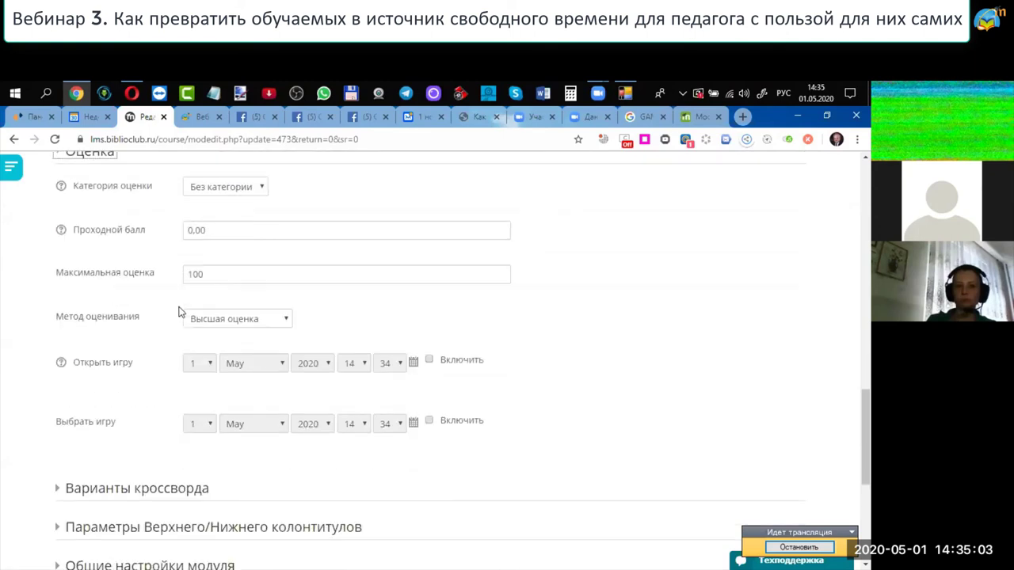
scroll(200, 273, down, 3)
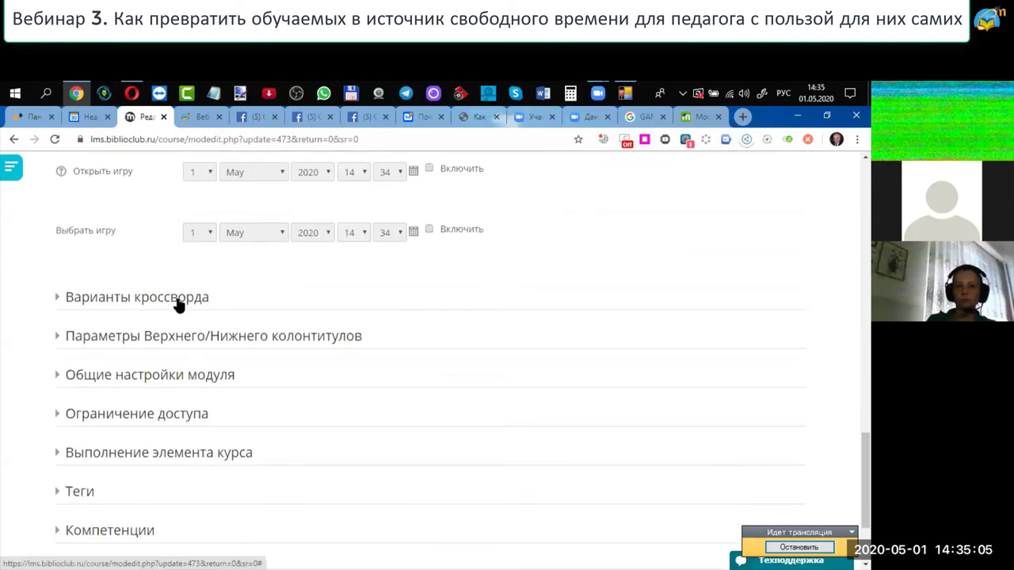
click(178, 305)
- Review the crossword options: maximum 10 columns and minimum and maximum word count of 5
scroll(178, 306, down, 2)
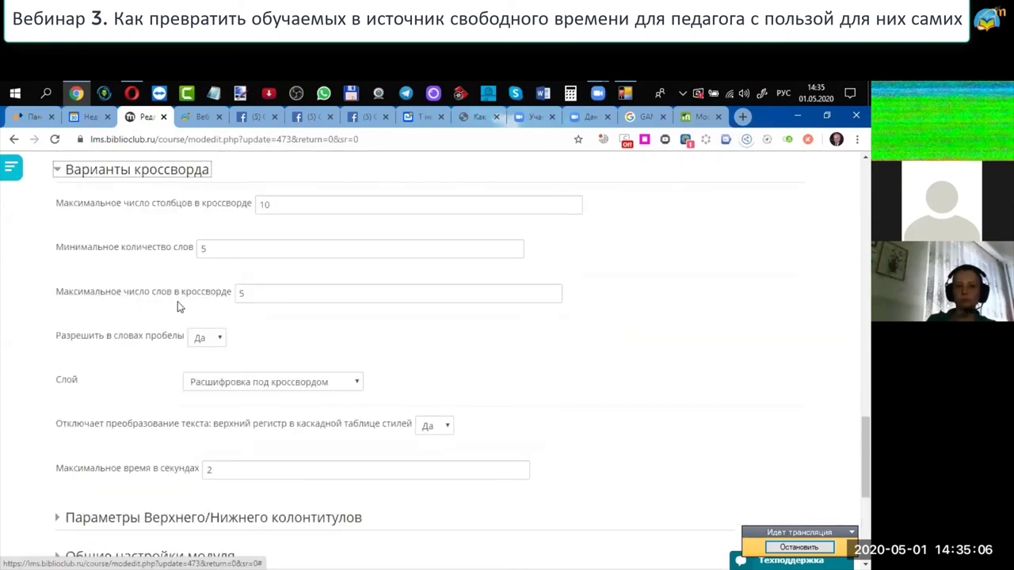
click(264, 203)
double_click(264, 204)
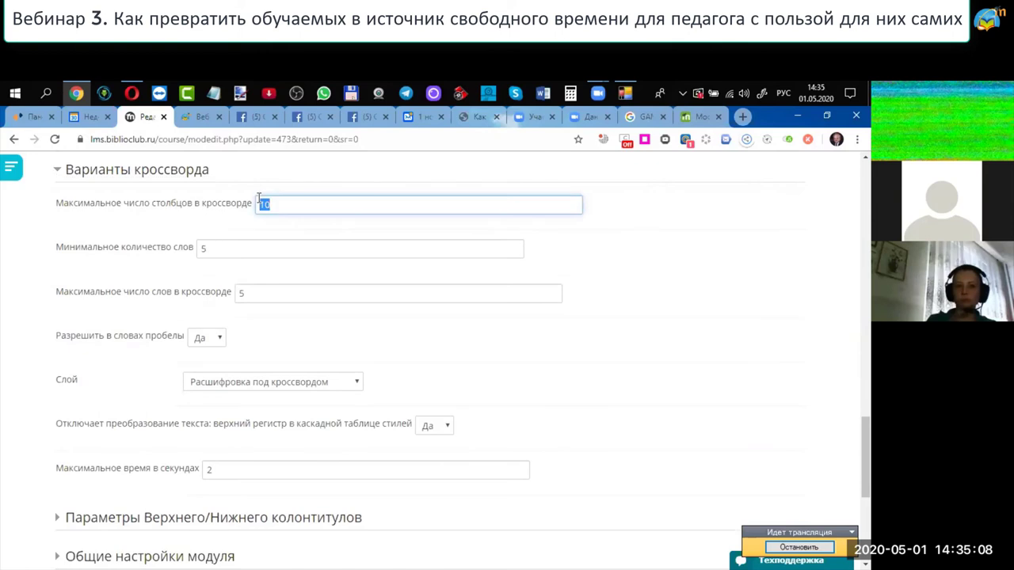
click(202, 248)
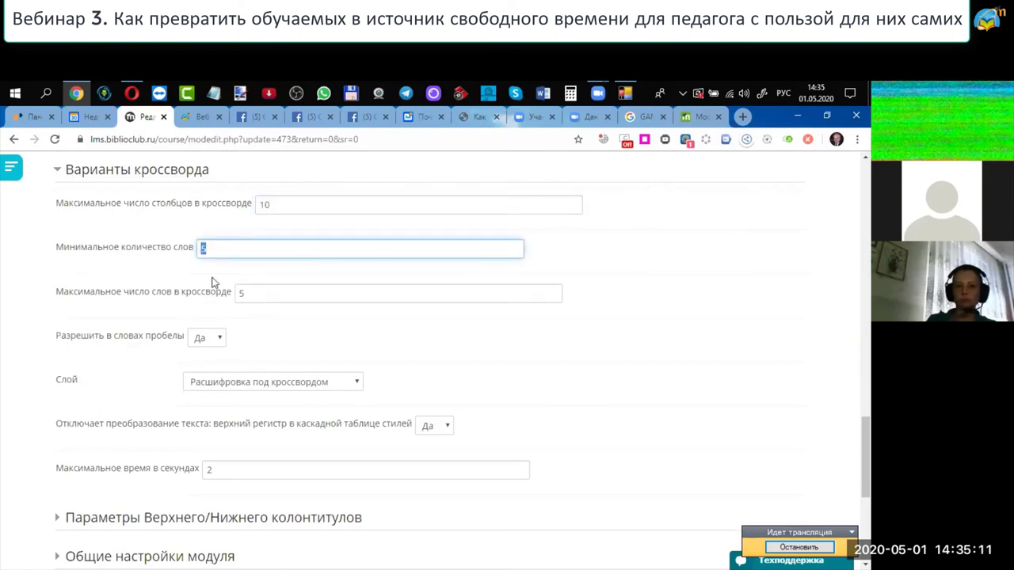
double_click(205, 248)
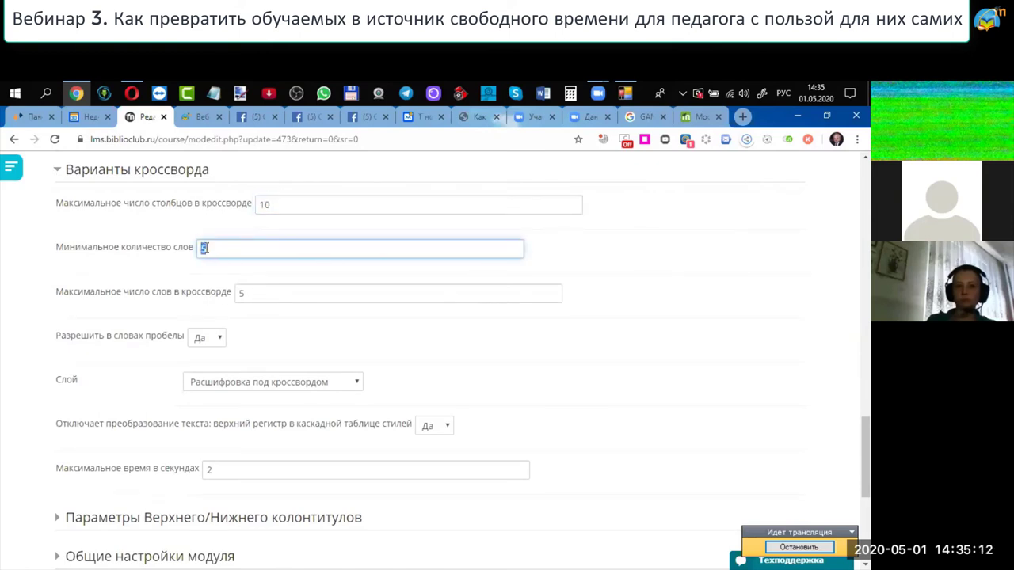
click(247, 292)
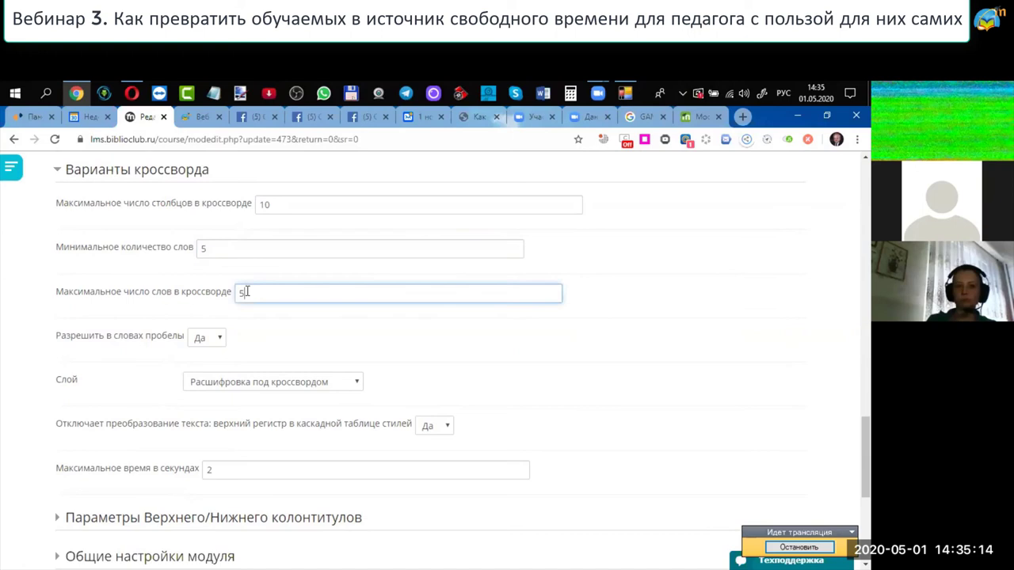
click(216, 249)
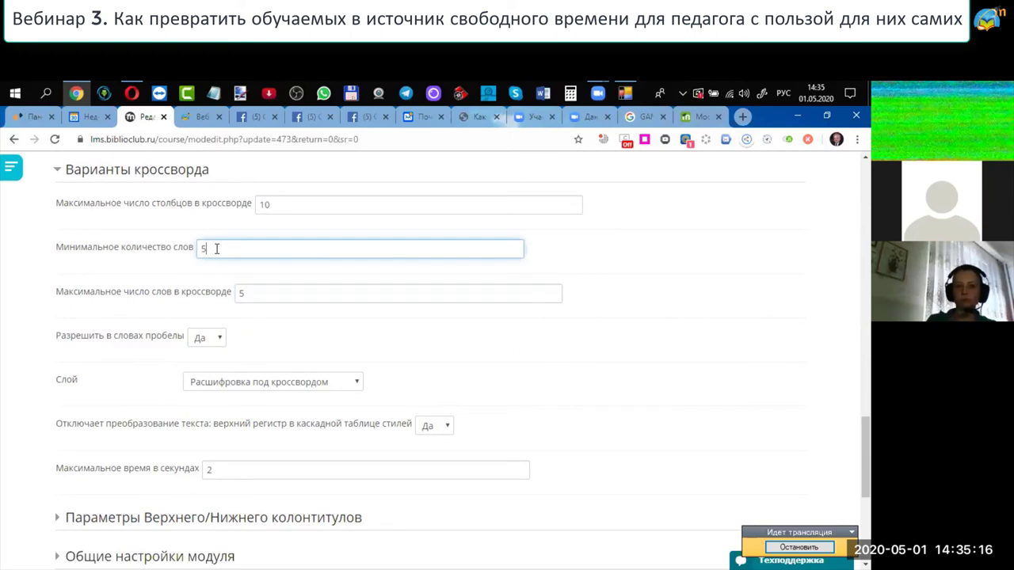
click(242, 293)
- Keep spaces in words allowed and save with Сохранить и показать
scroll(242, 309, down, 1)
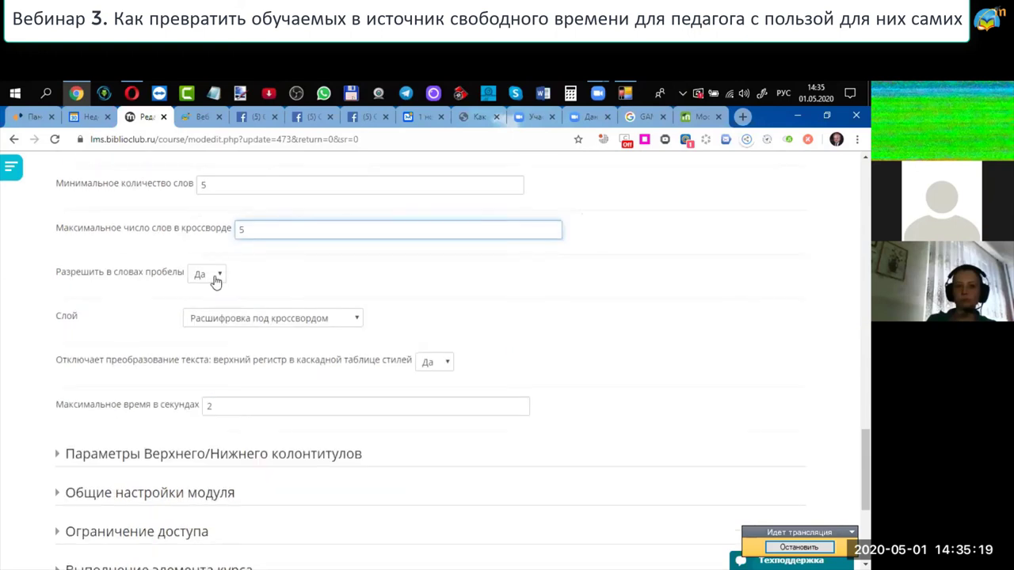
click(215, 279)
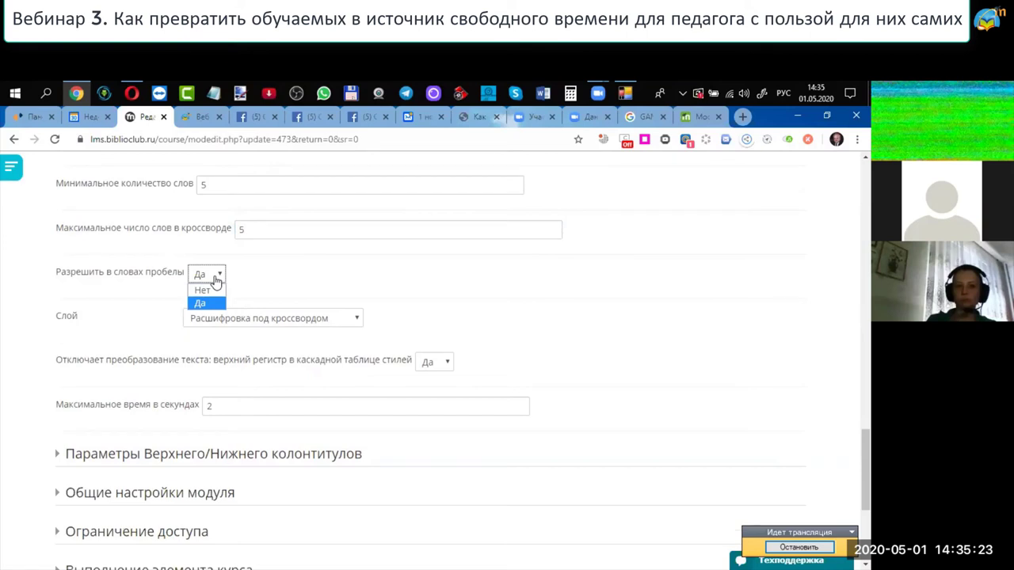
click(215, 281)
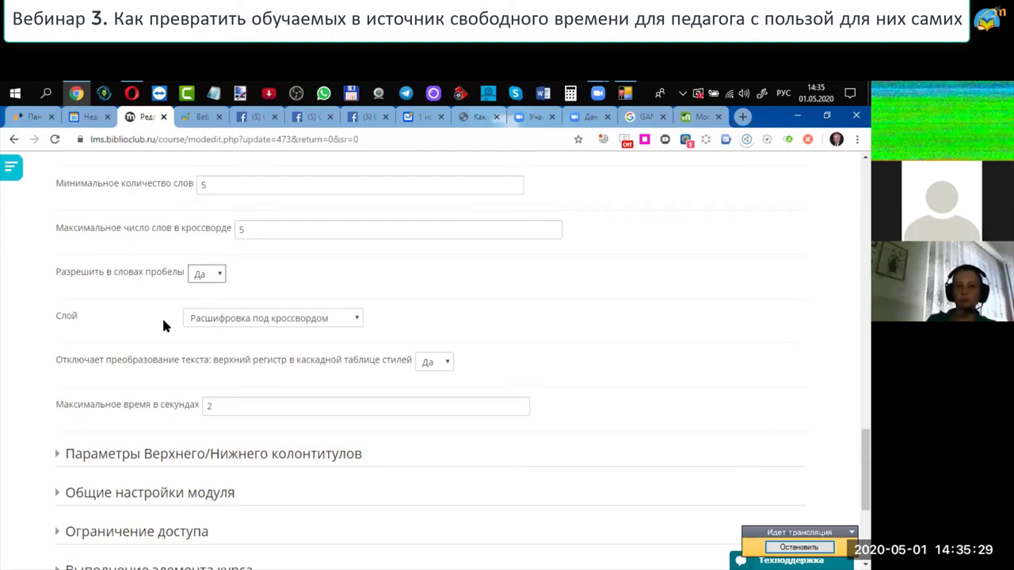
scroll(163, 322, down, 3)
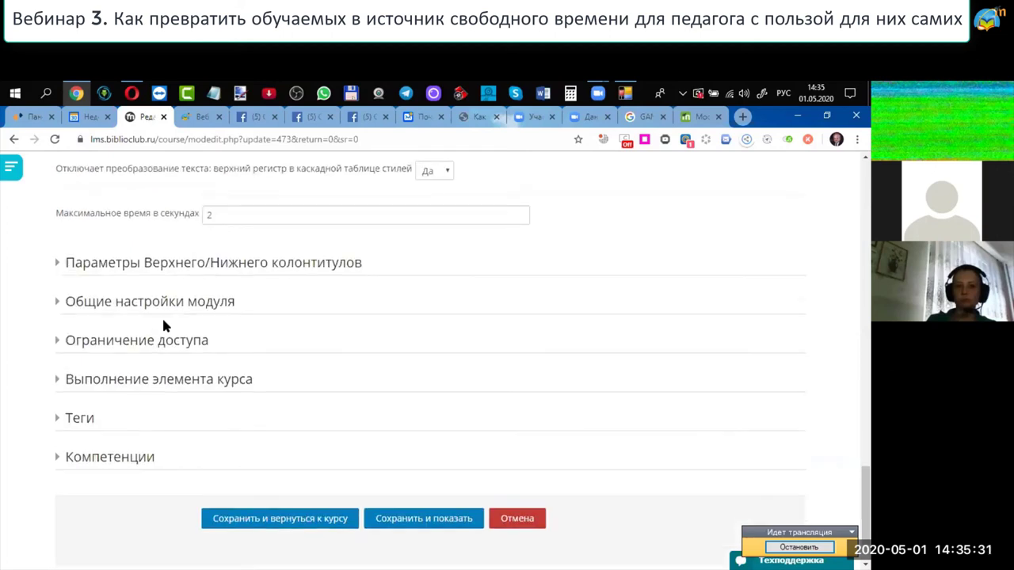
scroll(164, 322, down, 1)
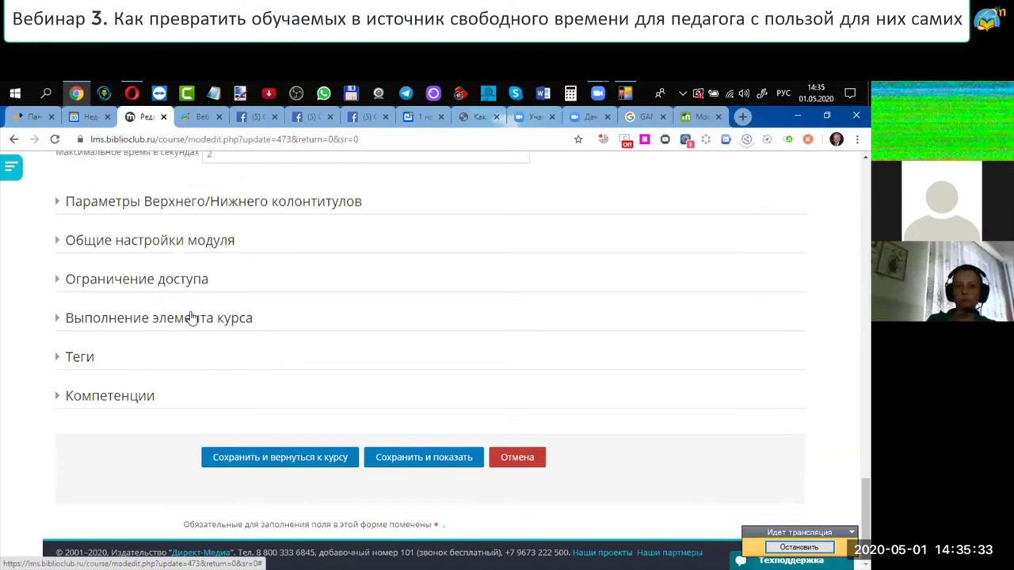
click(424, 458)
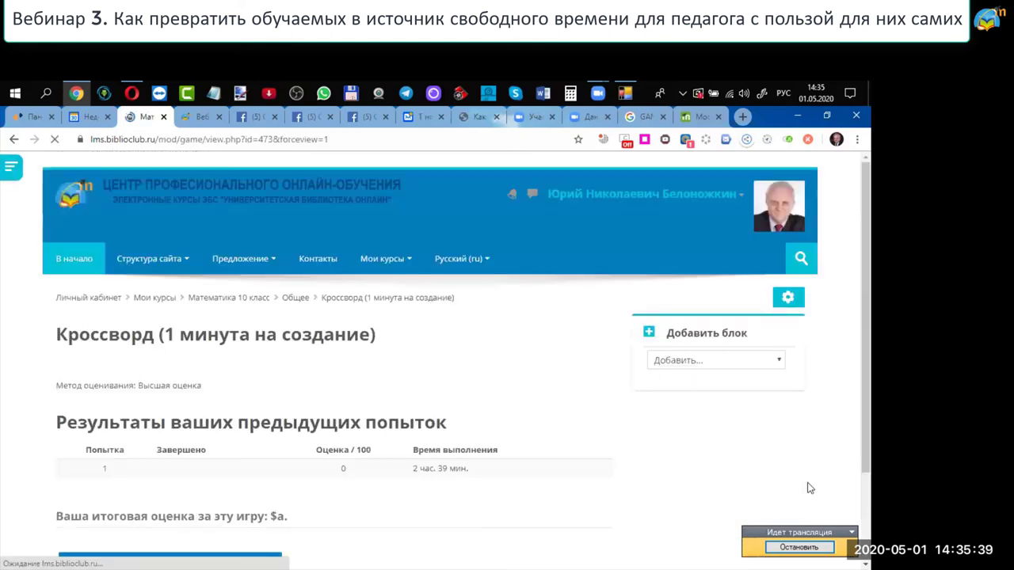
key(alt+Tab)
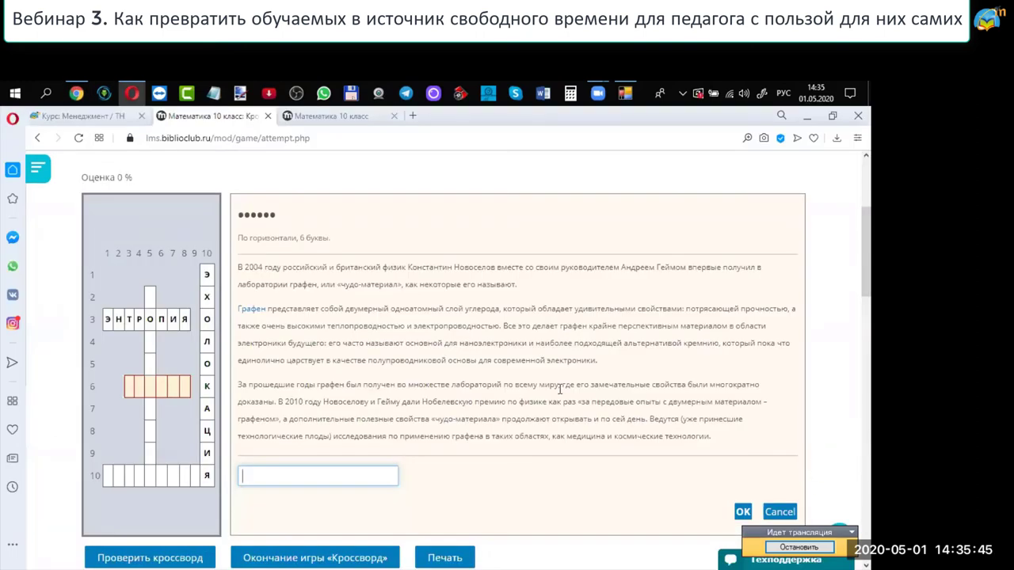
key(alt+Tab)
key(alt+Tab)
scroll(276, 332, up, 3)
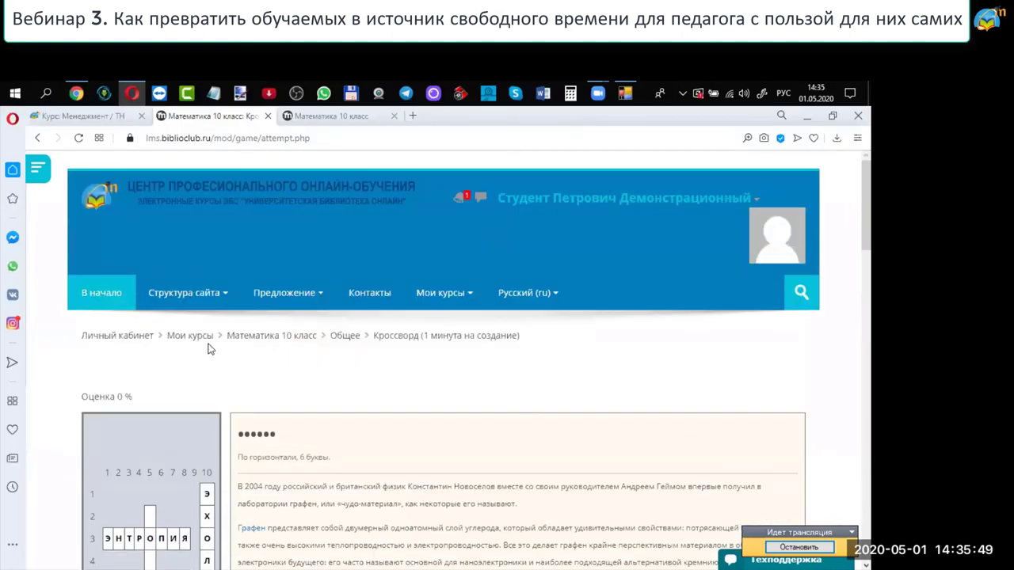
click(262, 340)
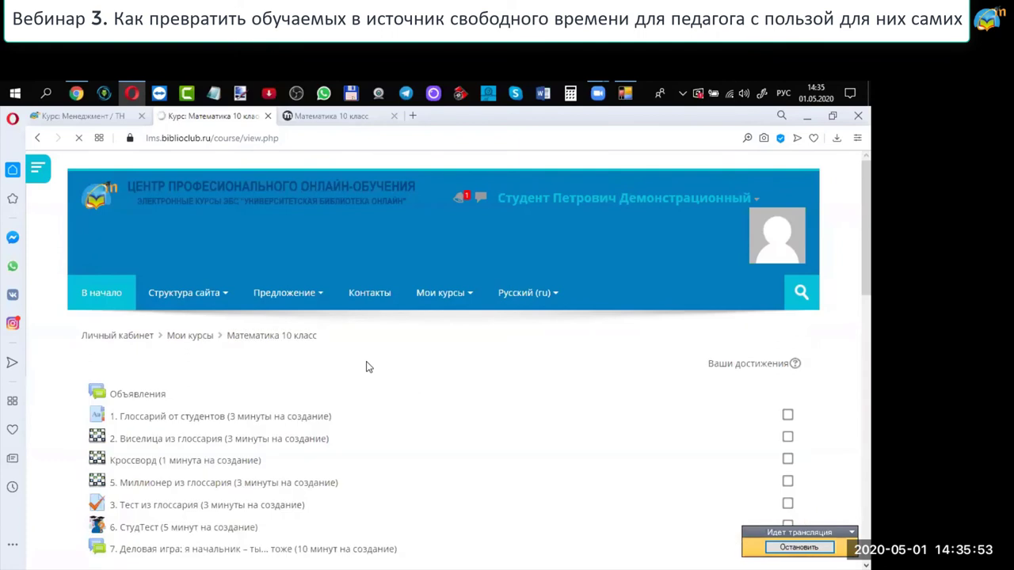
scroll(366, 367, down, 3)
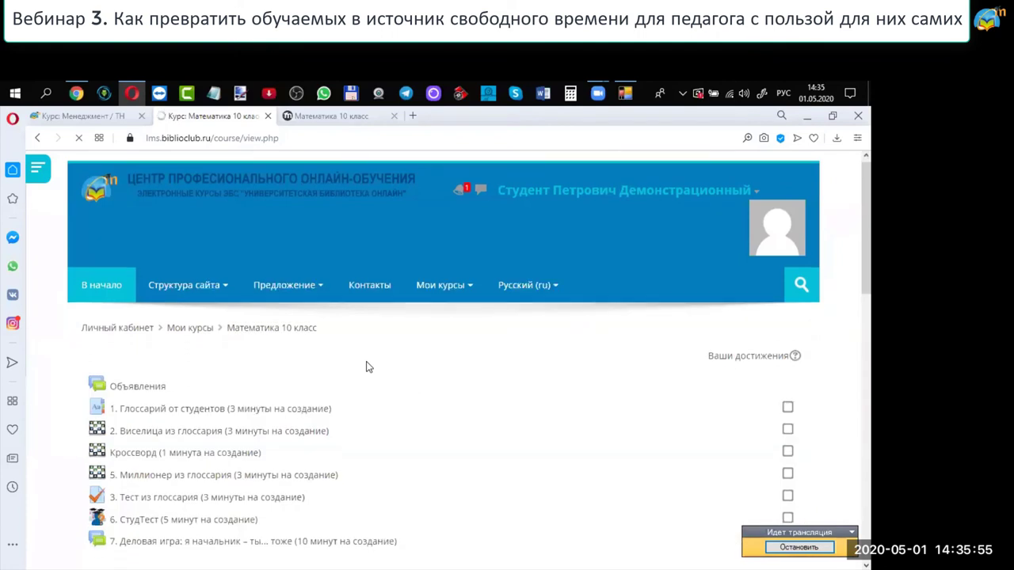
key(alt+Tab)
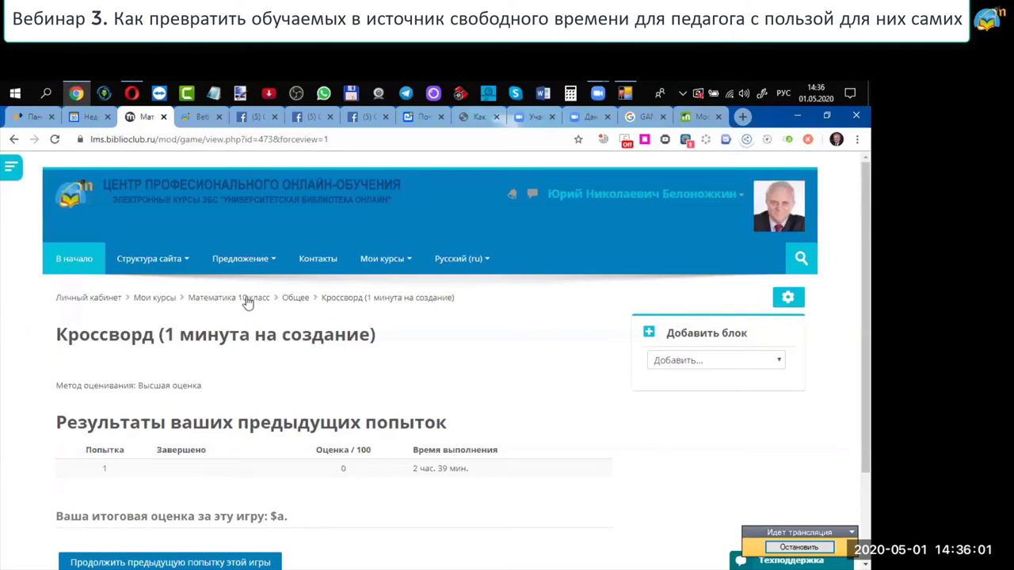
- Go to the Математика 10 класс course page, then bring the student's browser window forward
click(326, 309)
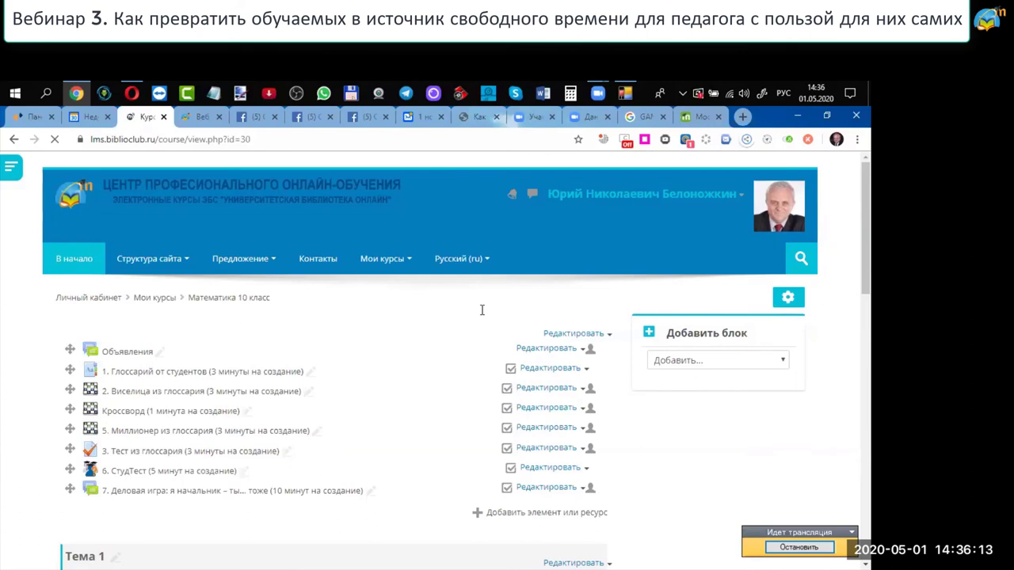
key(alt+Tab)
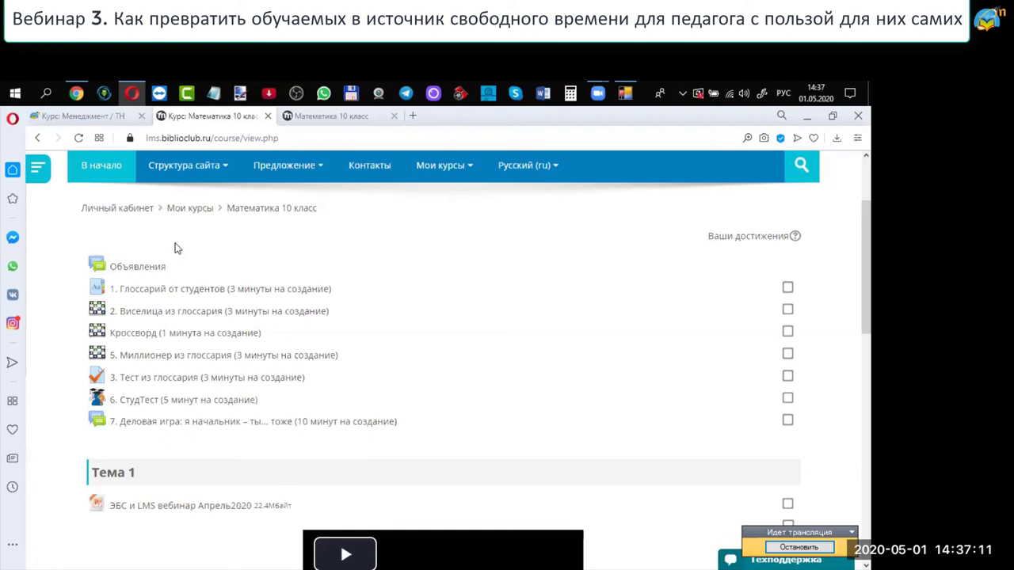
- Open the '3. Тест из глоссария' quiz and begin a new attempt
click(206, 383)
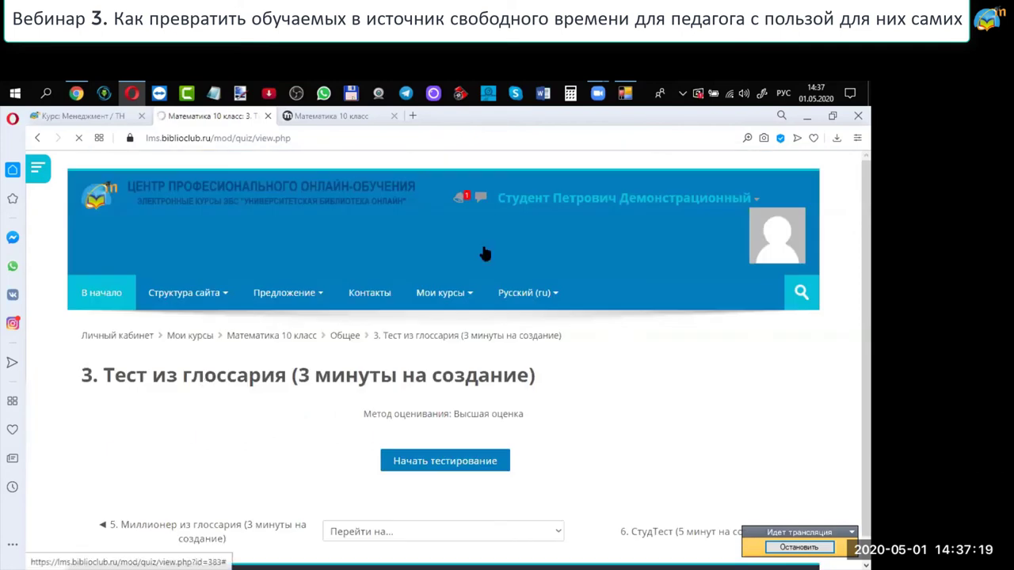
scroll(475, 360, down, 1)
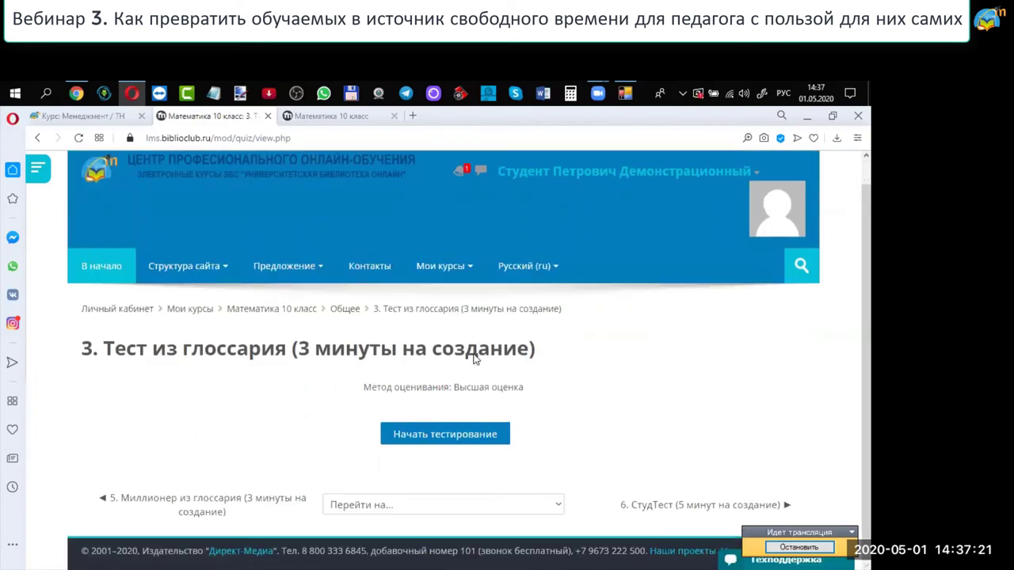
click(464, 436)
- Start the attempt and answer question 1 with Бифуркация
click(443, 442)
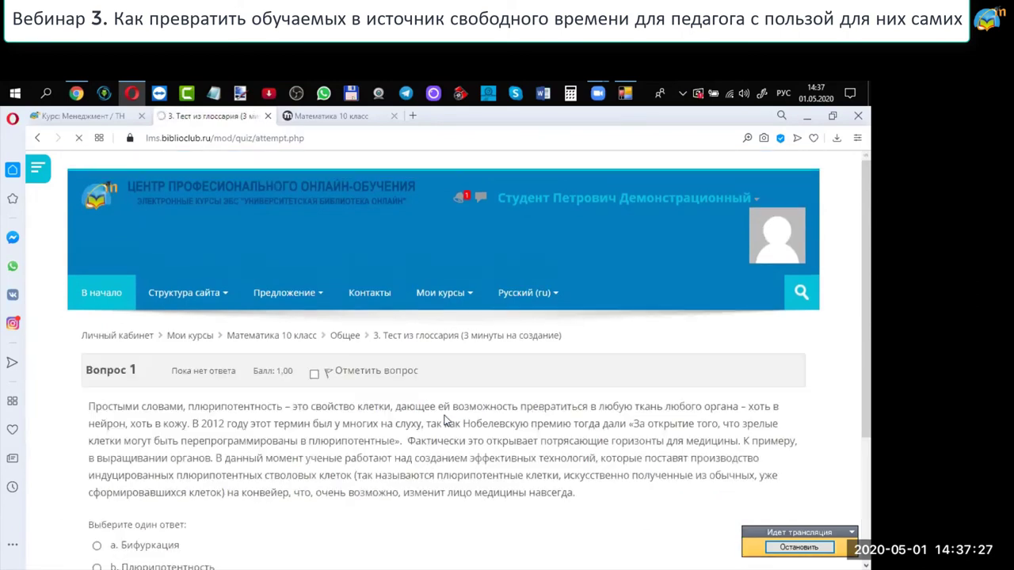
scroll(443, 381, down, 3)
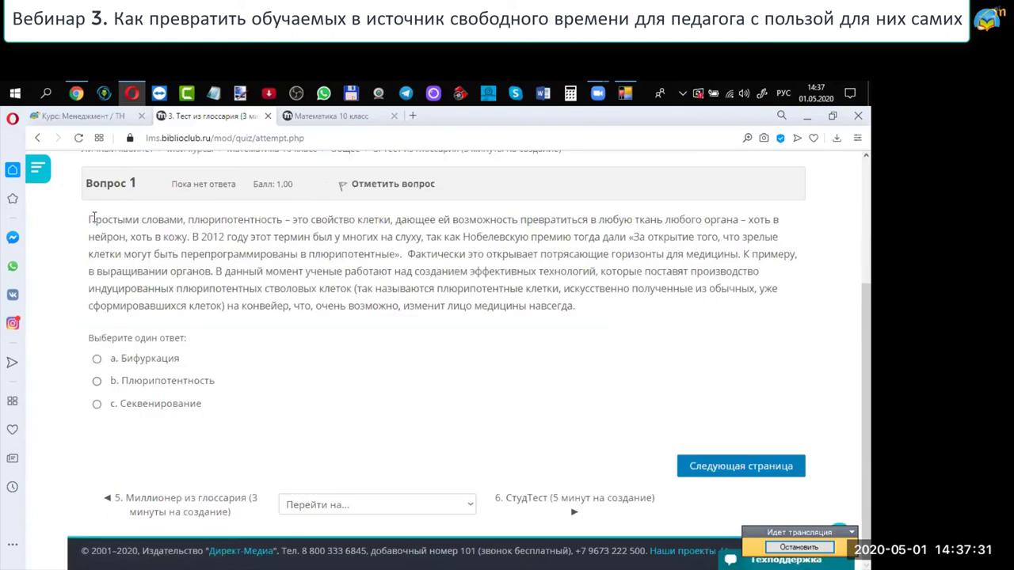
drag(91, 215, 508, 289)
click(491, 284)
click(97, 361)
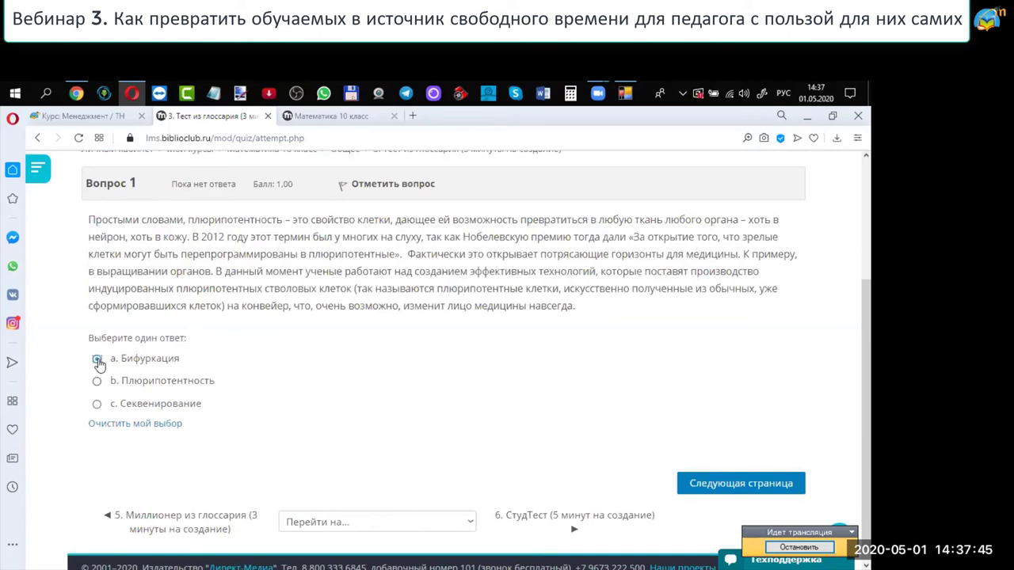
scroll(98, 363, down, 1)
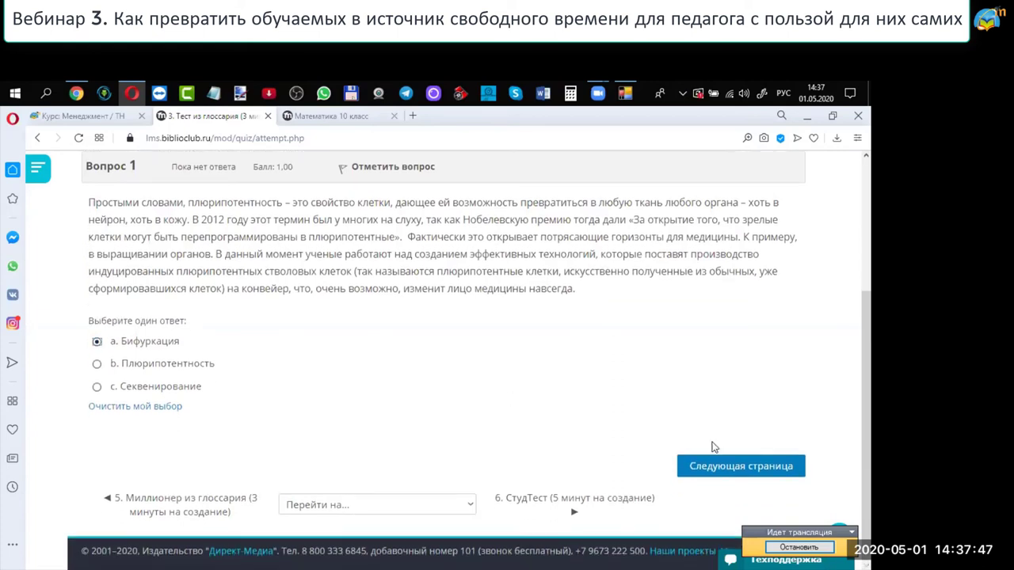
click(728, 472)
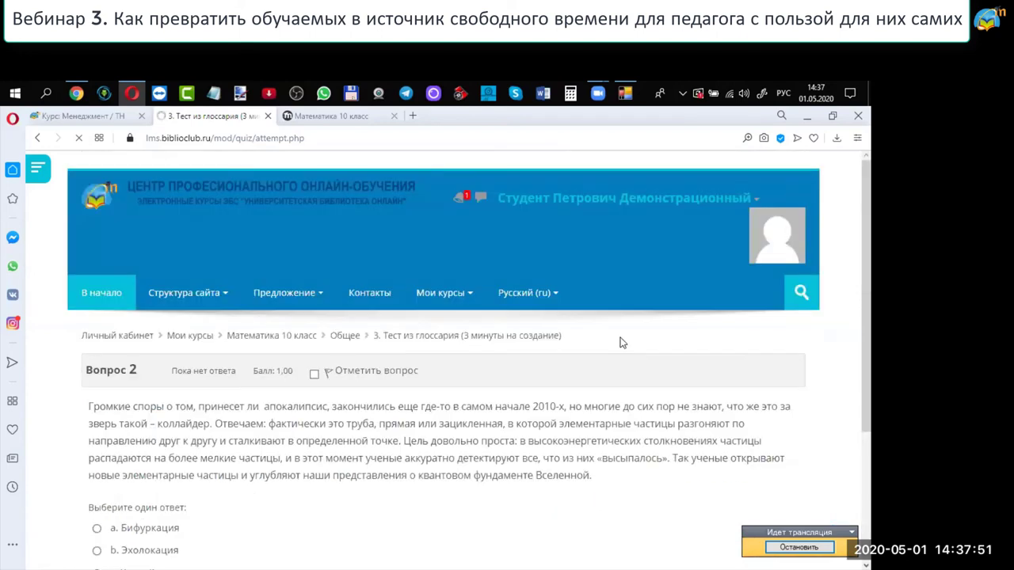
- Answer questions 2, 3 and 4 with Эхолокация, Эхолокация and Антиматерия
scroll(621, 343, down, 3)
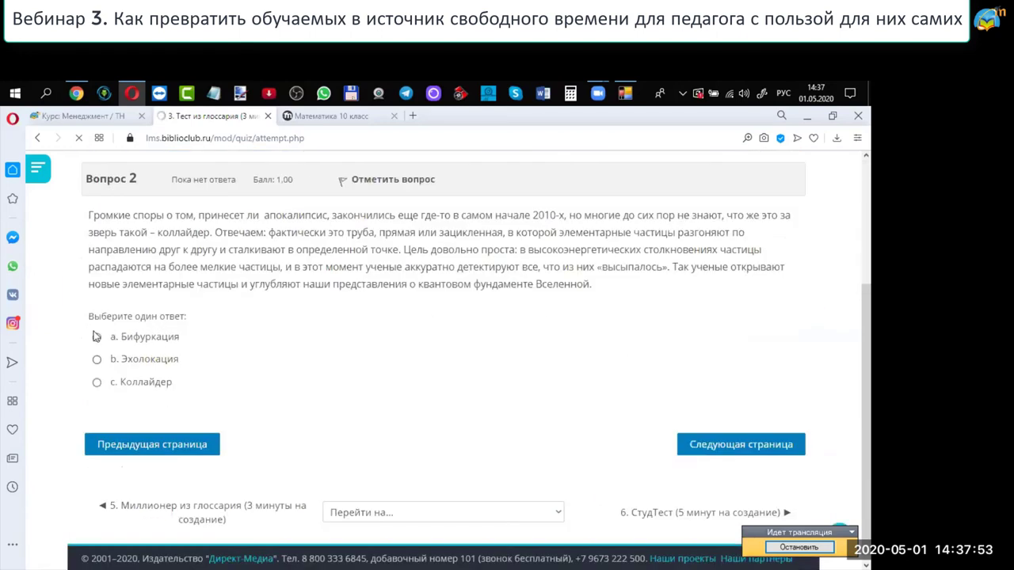
click(97, 359)
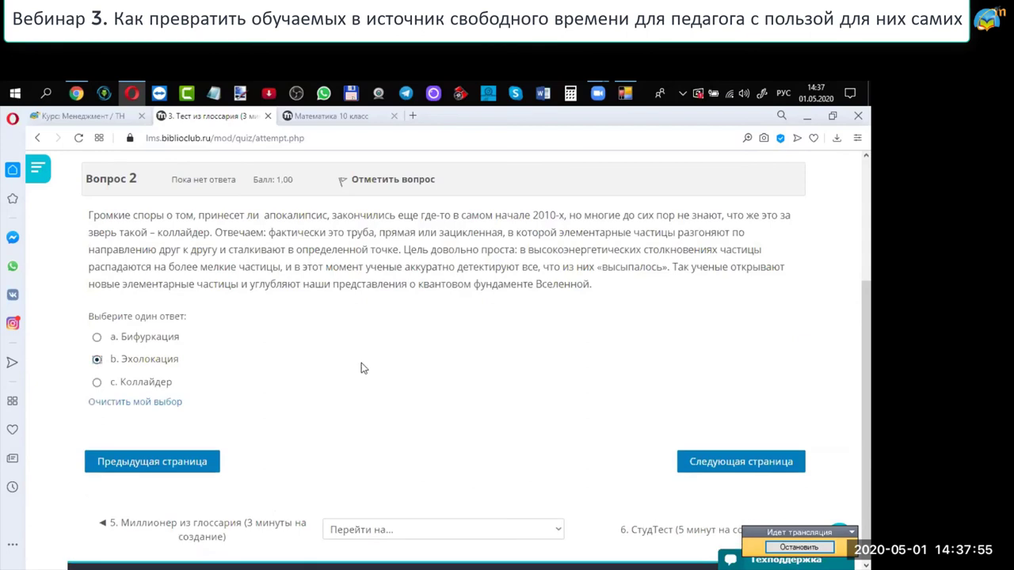
click(740, 462)
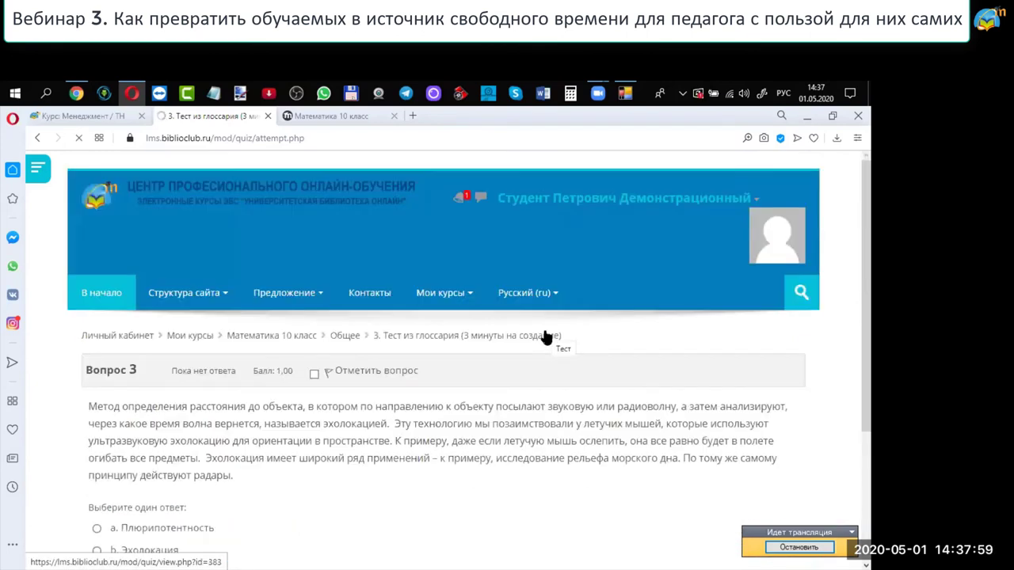
scroll(543, 336, down, 2)
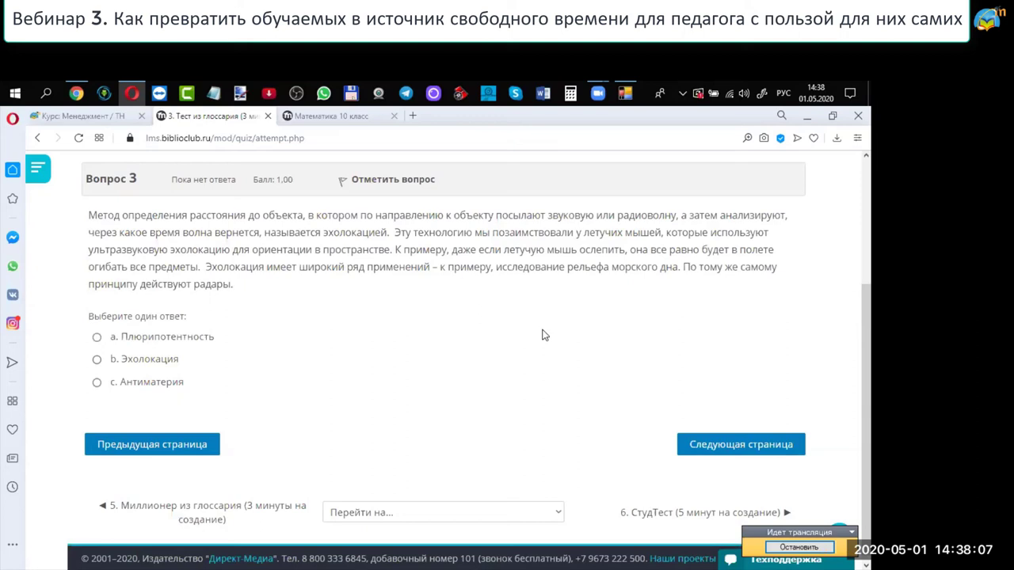
click(97, 360)
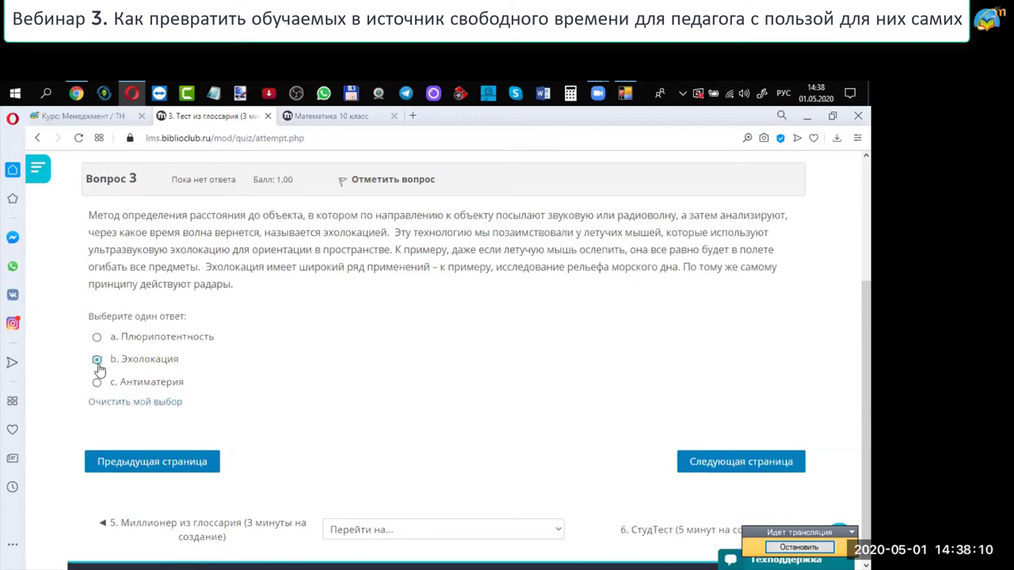
click(717, 462)
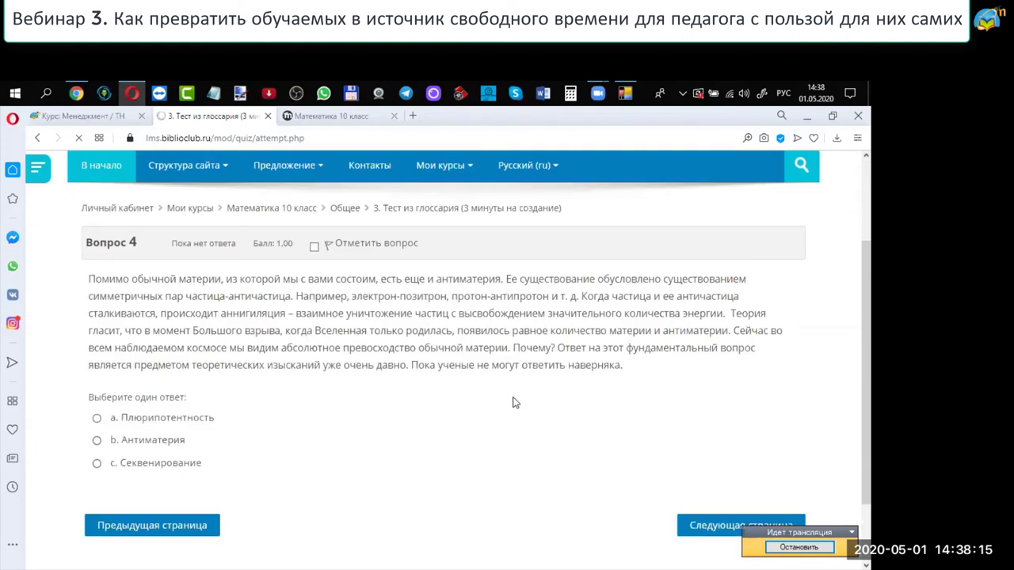
scroll(513, 403, down, 1)
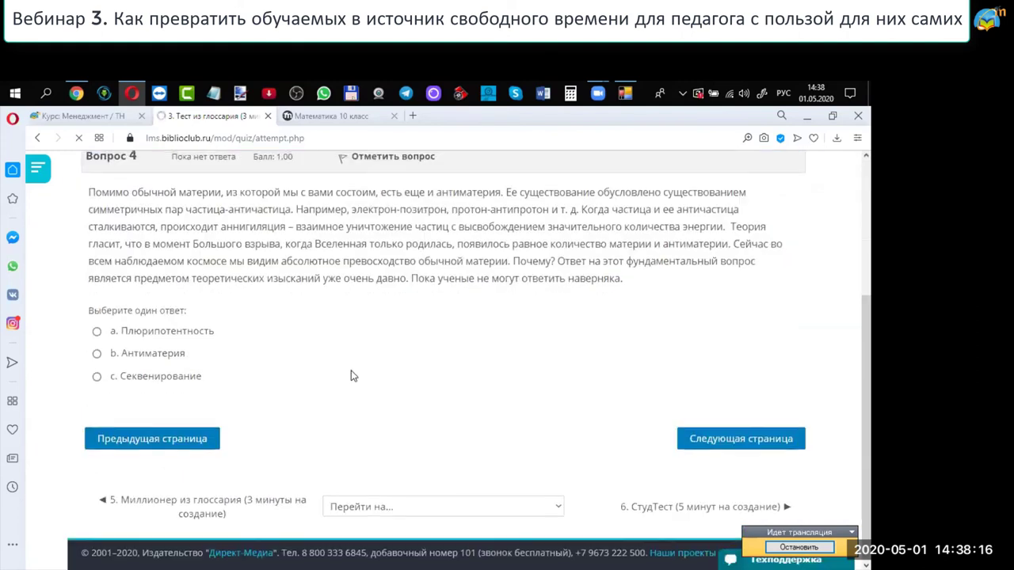
click(97, 352)
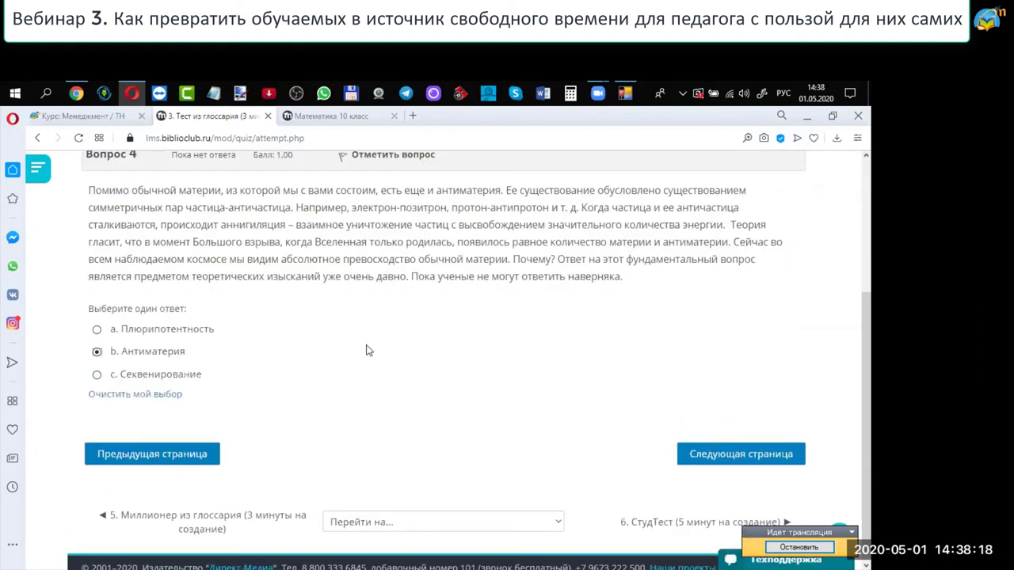
click(703, 445)
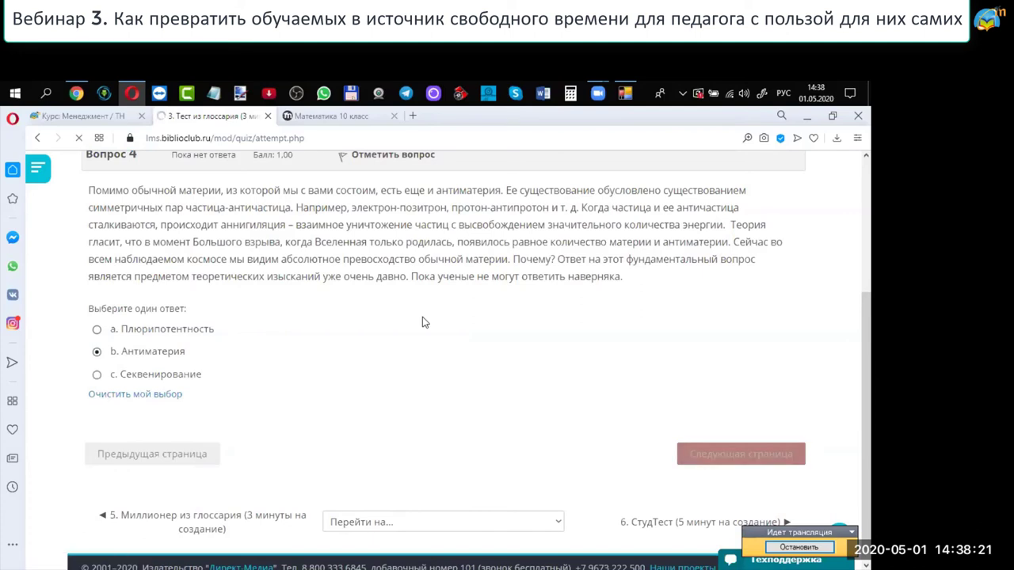
- Answer question 5 with Графен and question 6 with Бифуркация
scroll(424, 321, down, 4)
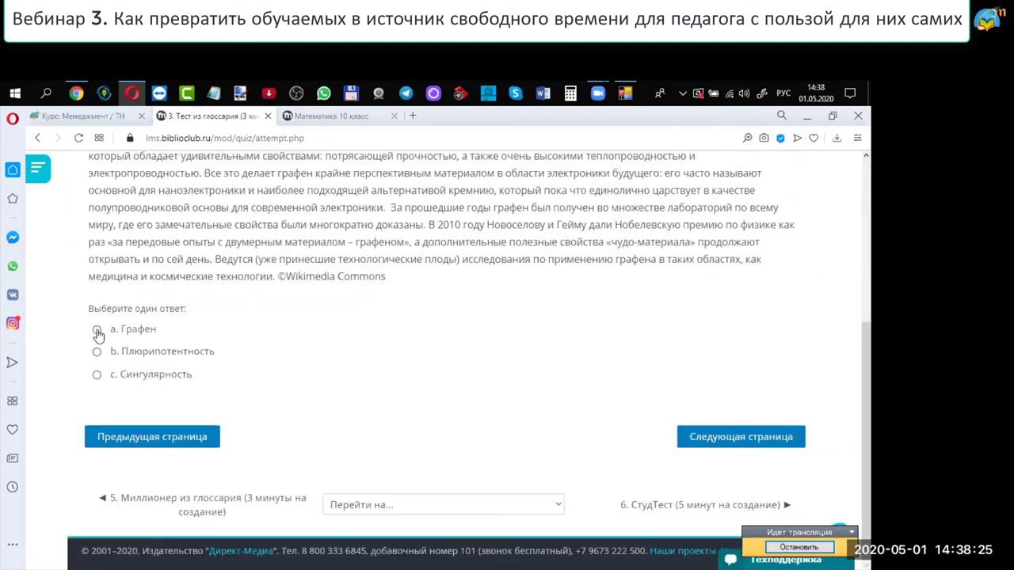
click(97, 329)
click(729, 458)
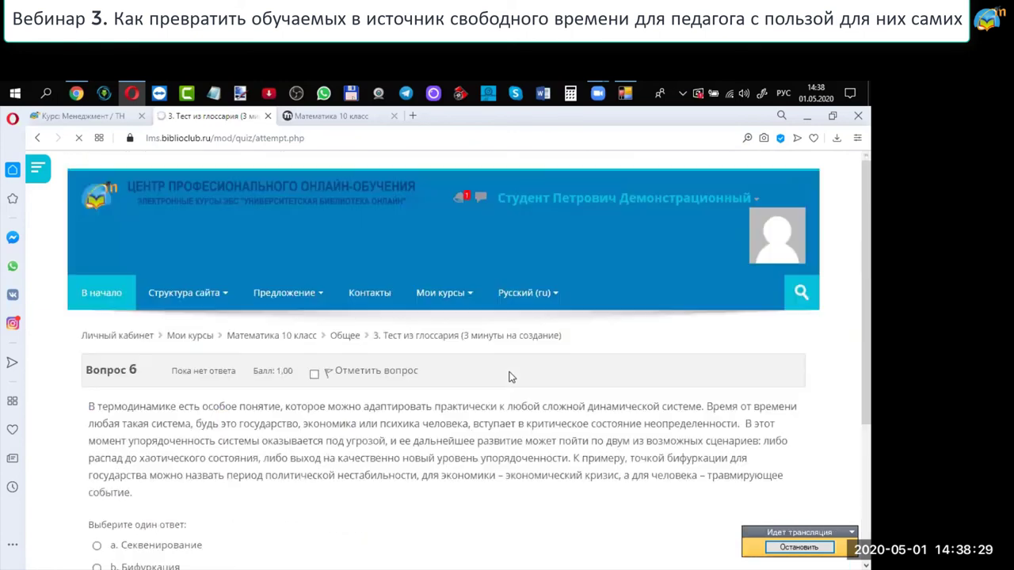
scroll(511, 375, down, 3)
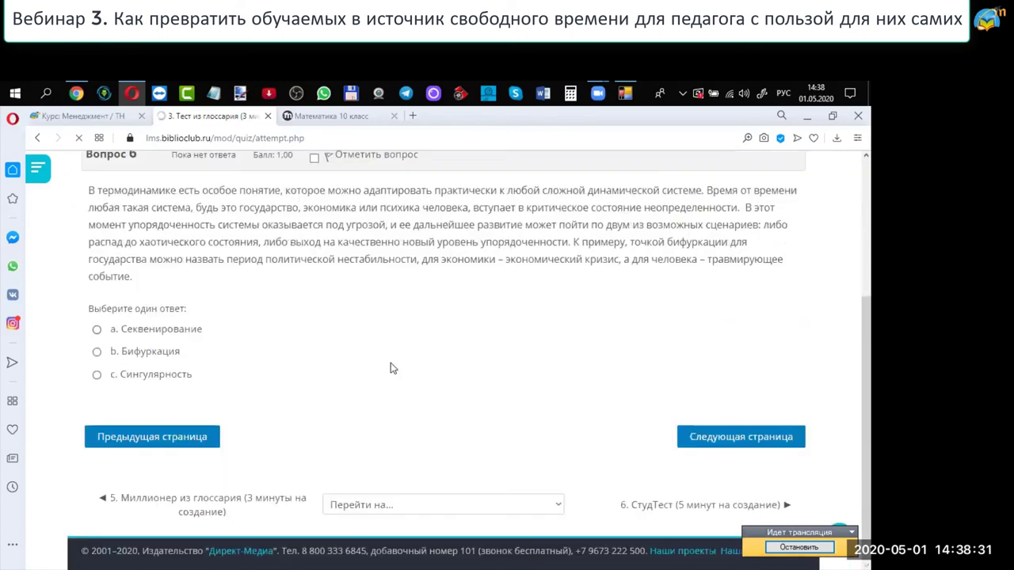
click(98, 354)
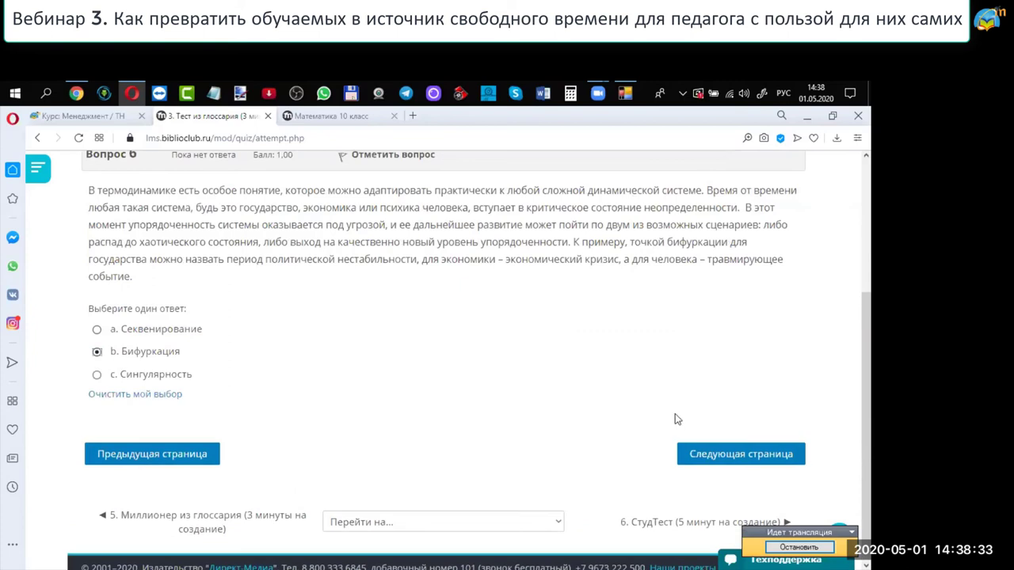
click(723, 460)
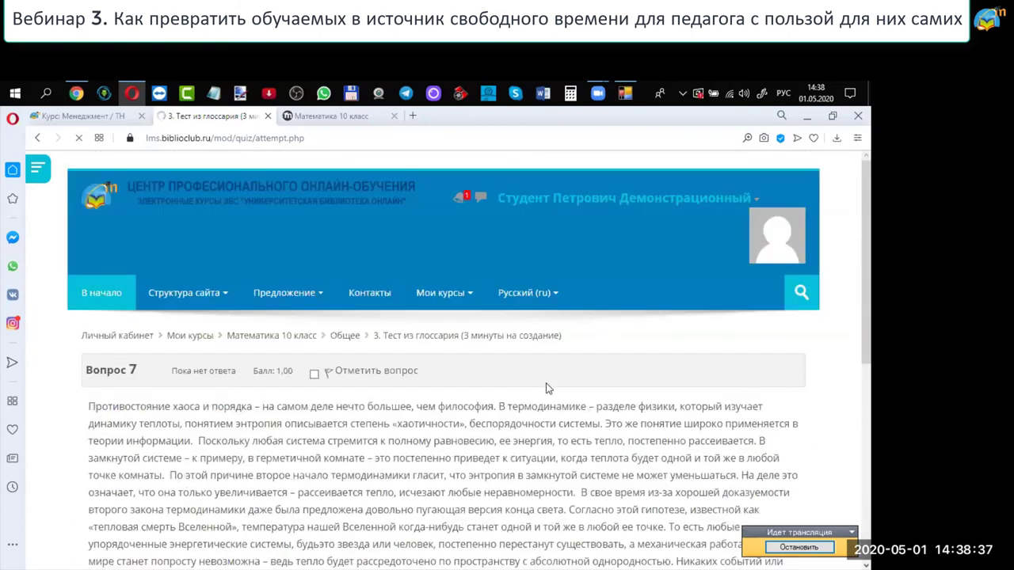
- Answer question 7 with Сингулярность, skip question 8, and answer question 9 with Коллайдер
scroll(546, 388, down, 5)
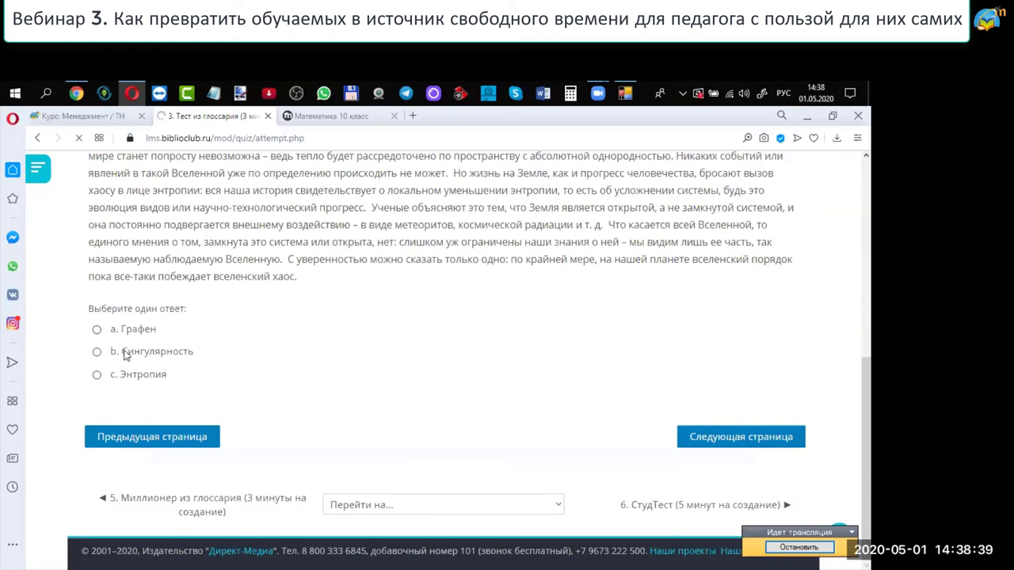
click(98, 354)
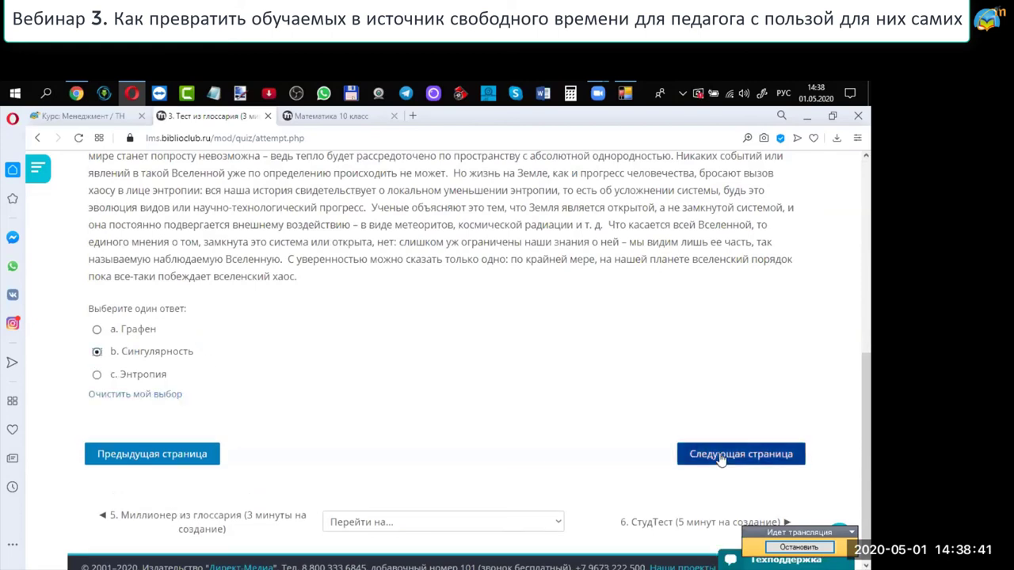
click(721, 458)
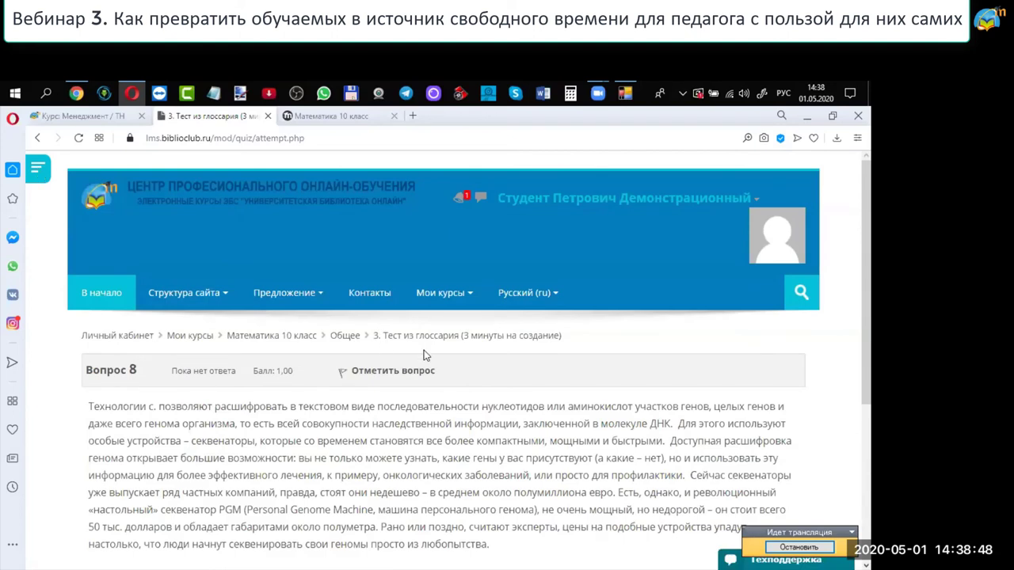
scroll(465, 346, down, 3)
click(726, 460)
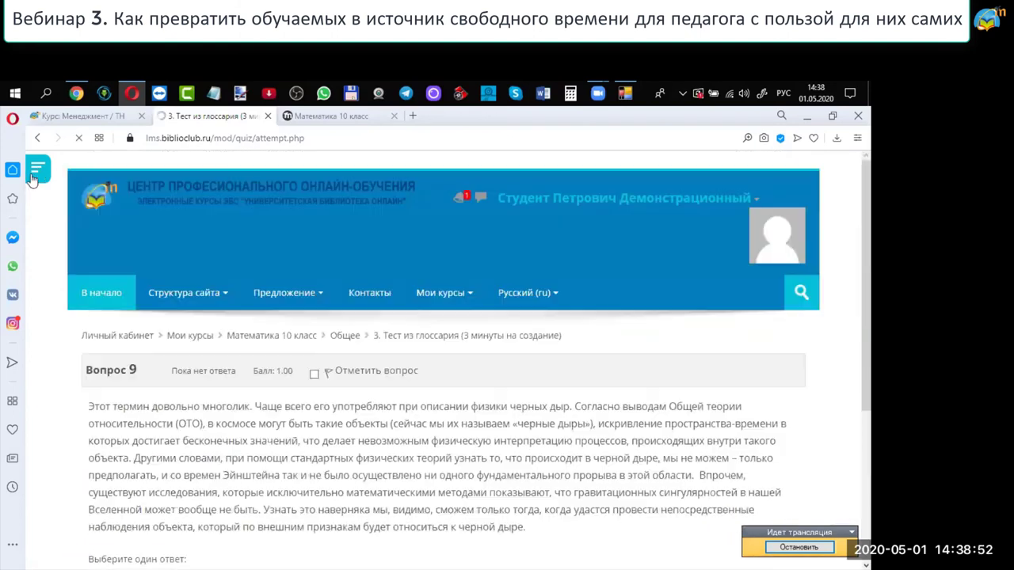
scroll(516, 362, down, 3)
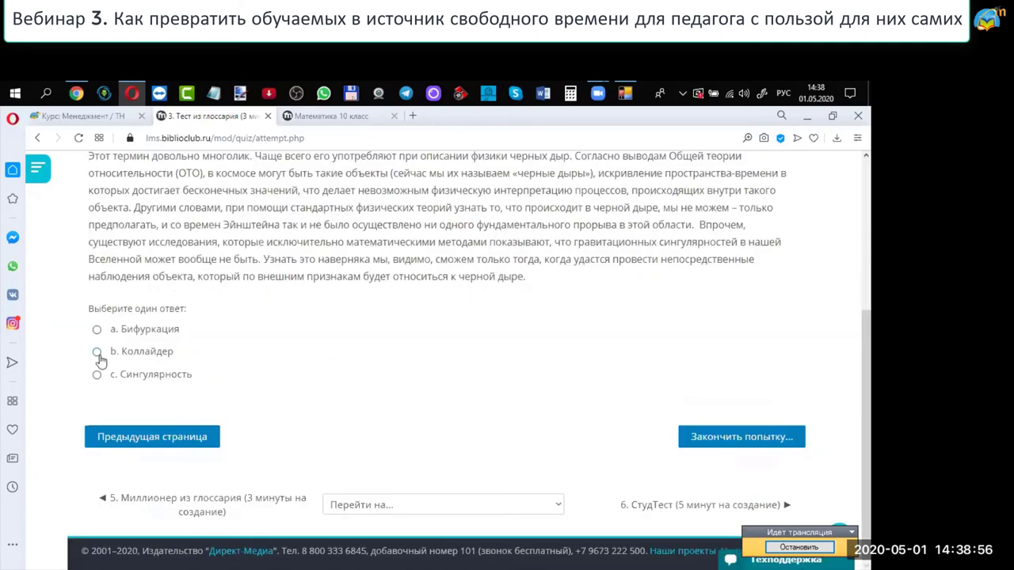
click(98, 353)
click(717, 456)
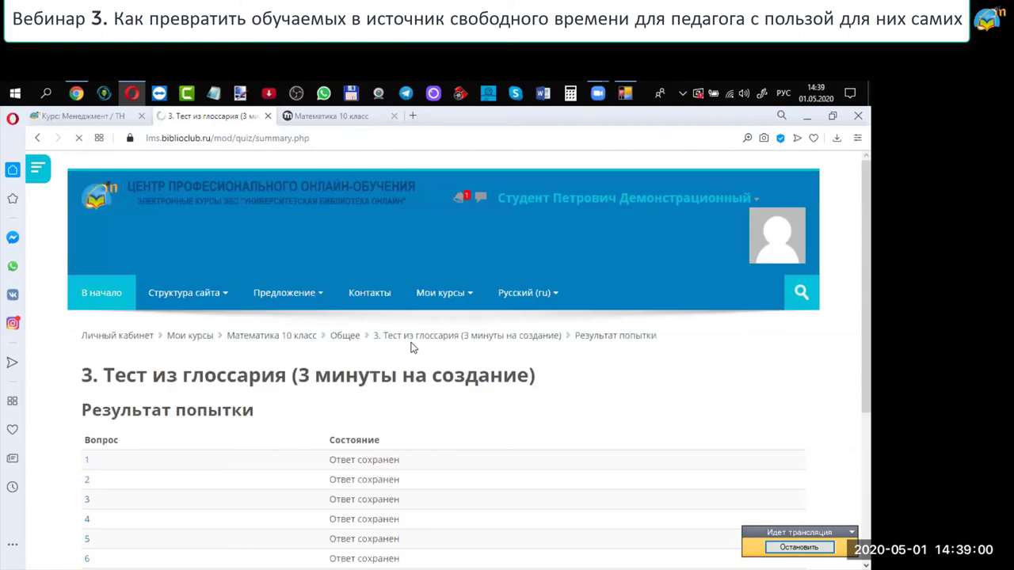
- Submit all answers and confirm, finishing the attempt with 4,00/9,00 points
scroll(411, 348, down, 2)
scroll(411, 348, down, 1)
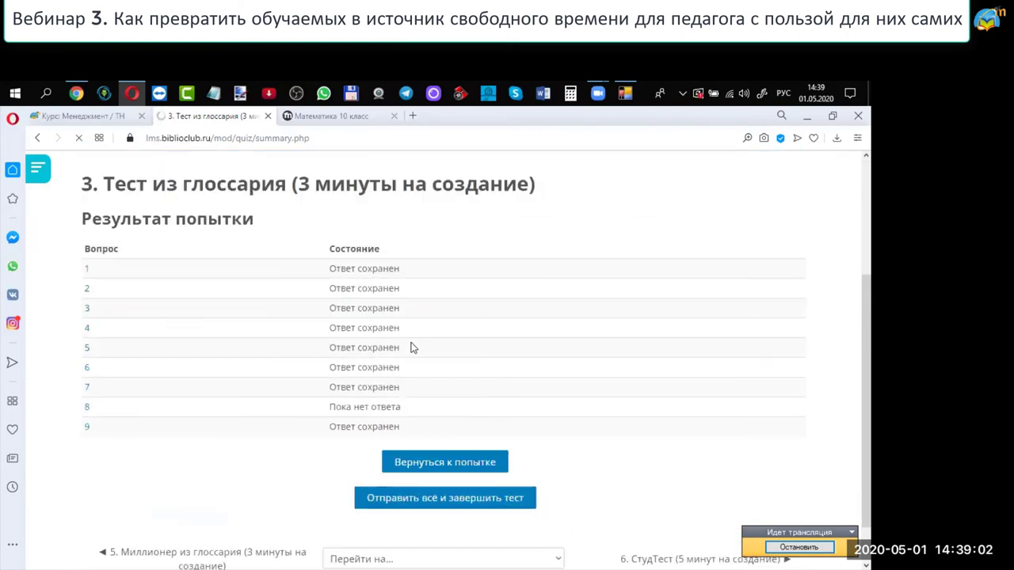
scroll(411, 348, down, 1)
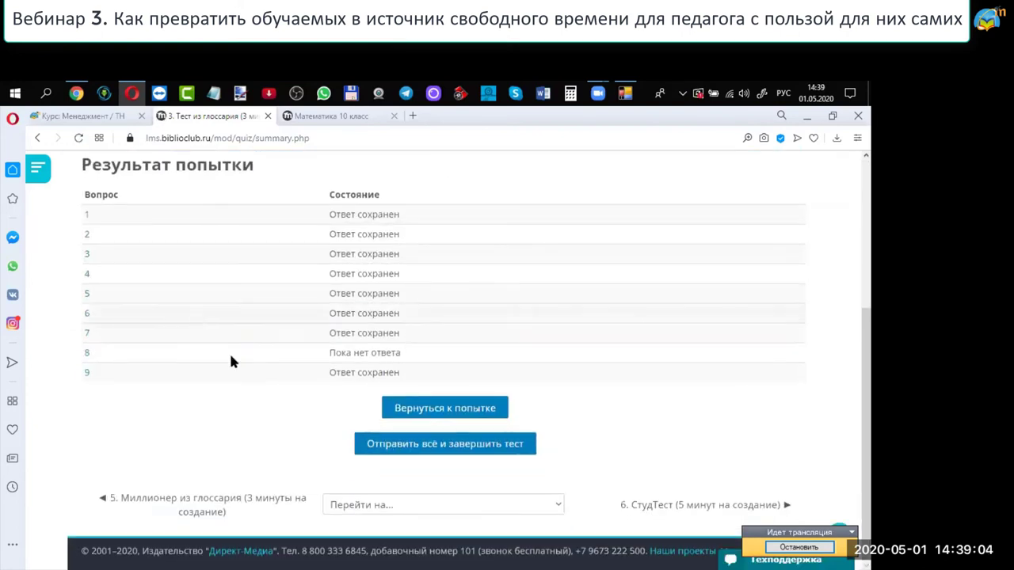
click(418, 446)
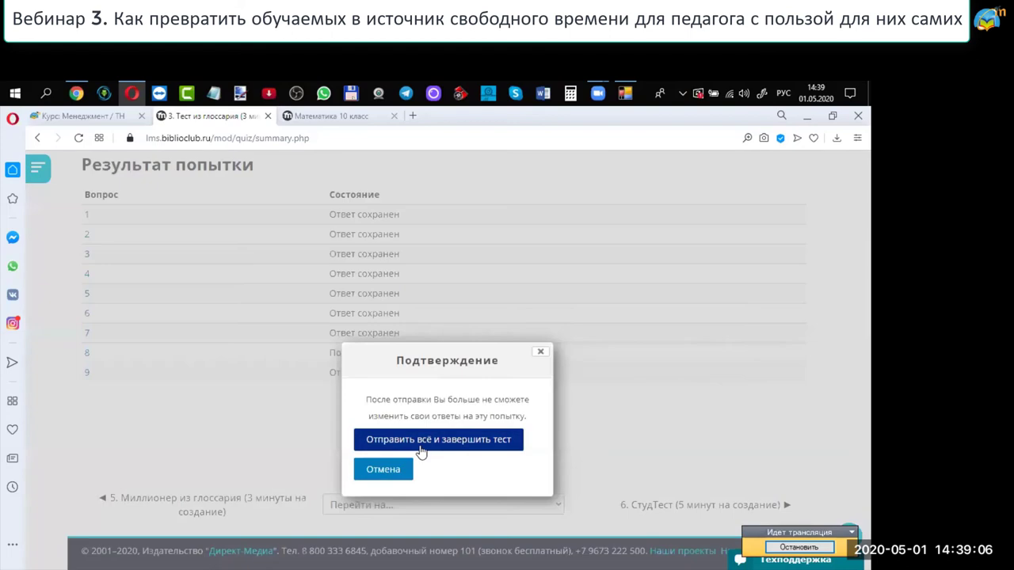
click(414, 446)
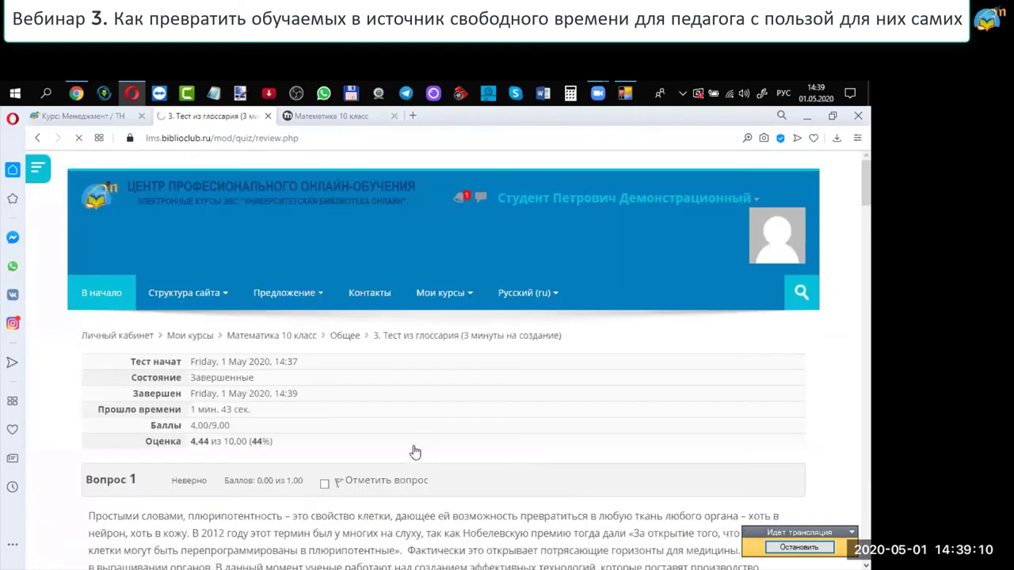
- Highlight the attempt grade 4.44 and the maximum grade 10.00 in the review
scroll(397, 403, down, 2)
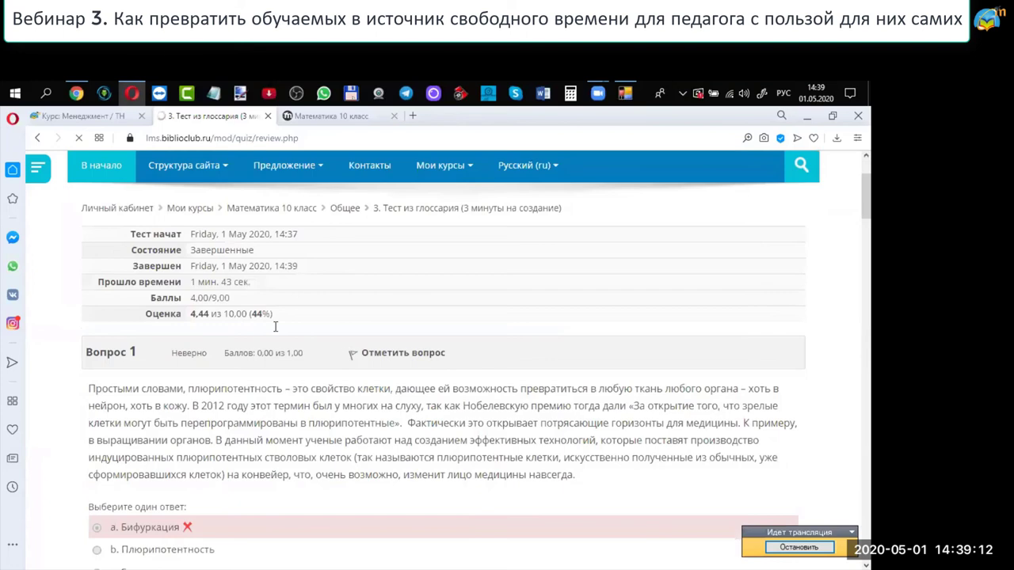
double_click(194, 314)
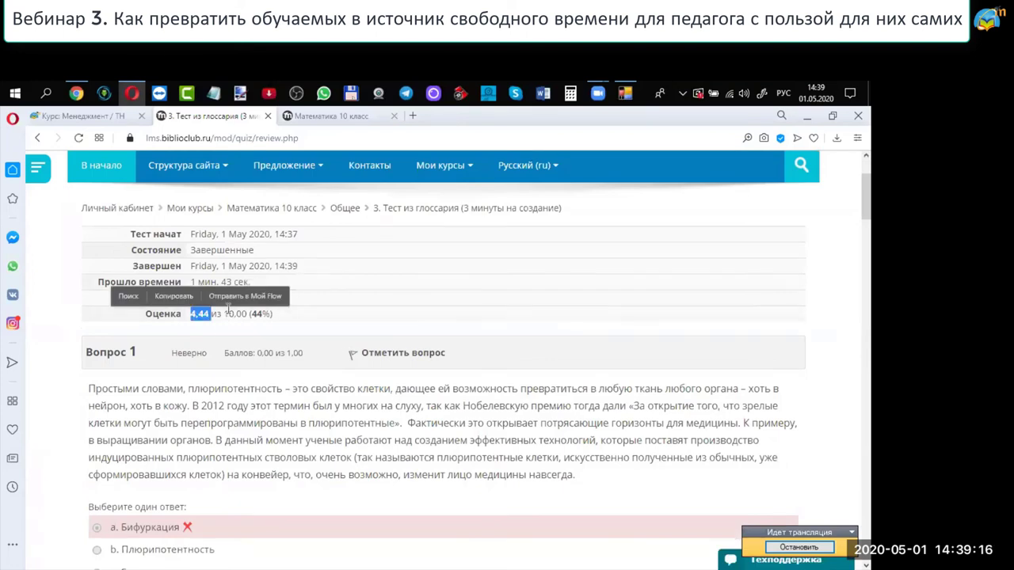
click(228, 320)
double_click(228, 317)
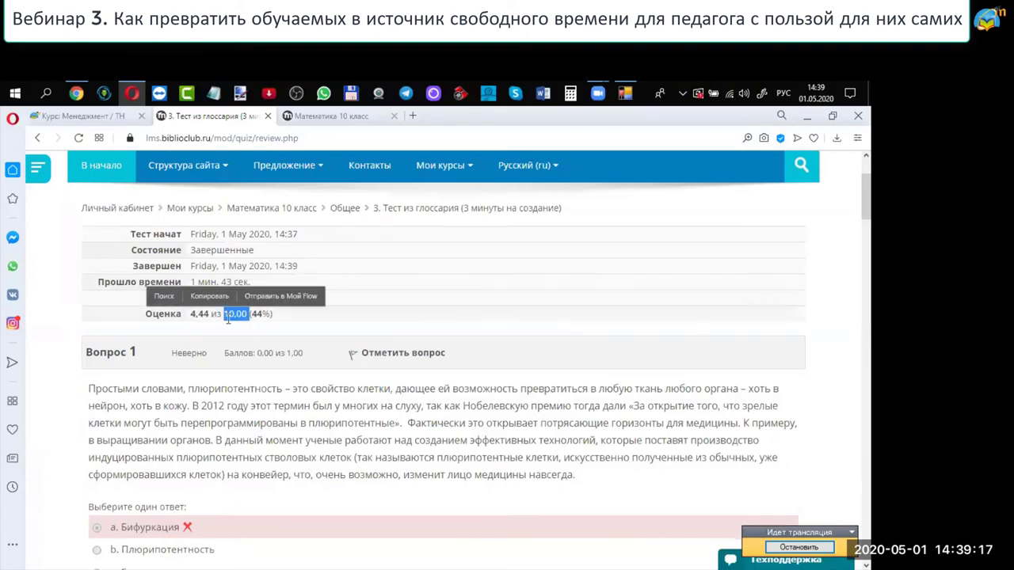
click(211, 440)
- Scroll through the review of every marked question to the end
scroll(211, 440, down, 8)
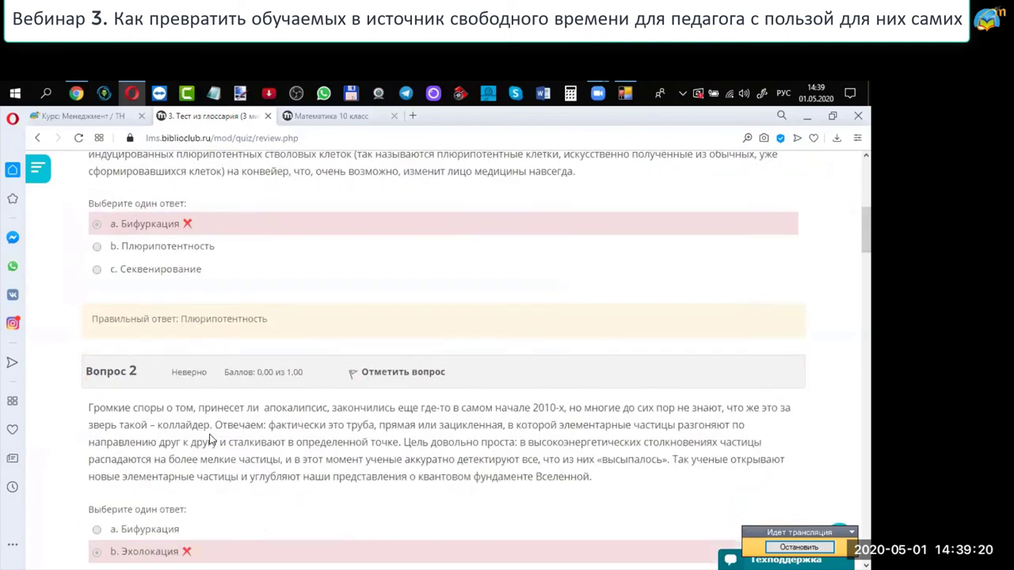
scroll(210, 437, down, 2)
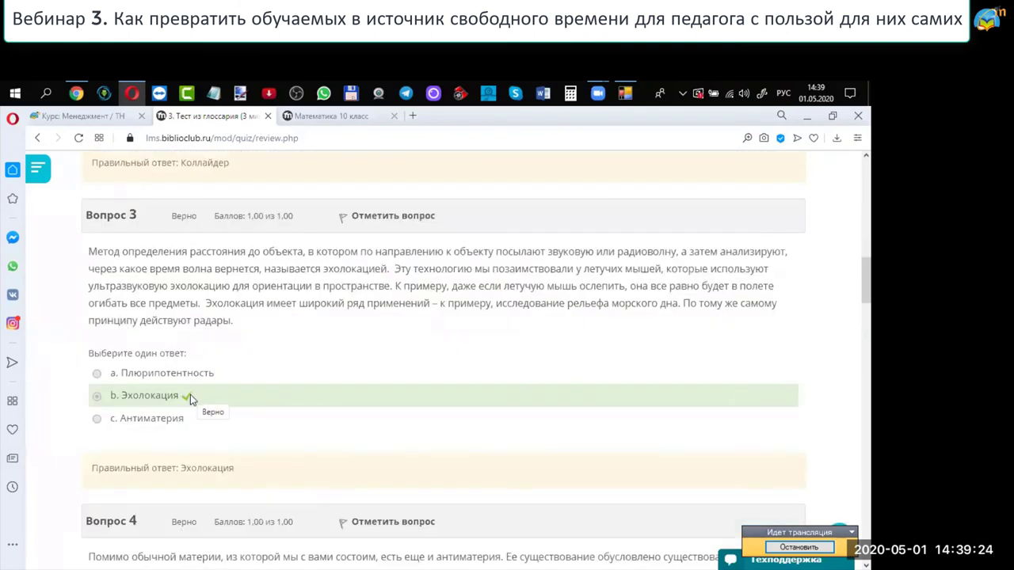
scroll(190, 394, down, 2)
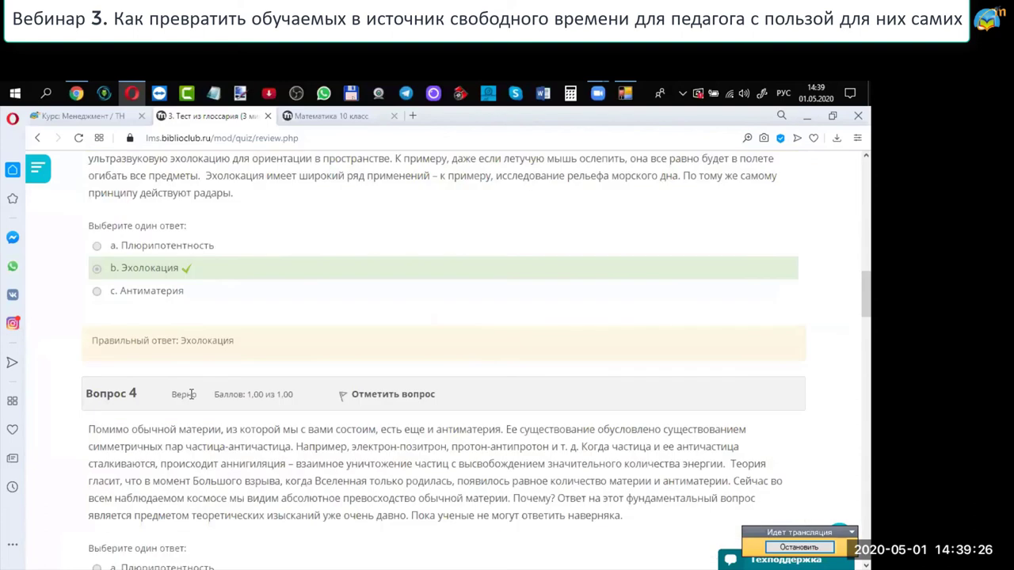
scroll(190, 394, down, 3)
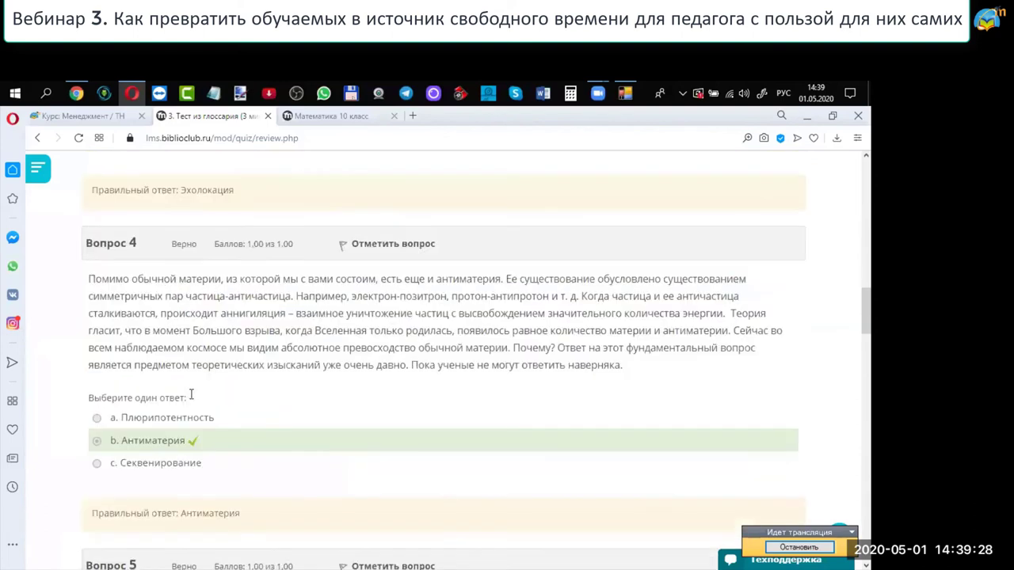
scroll(191, 400, down, 2)
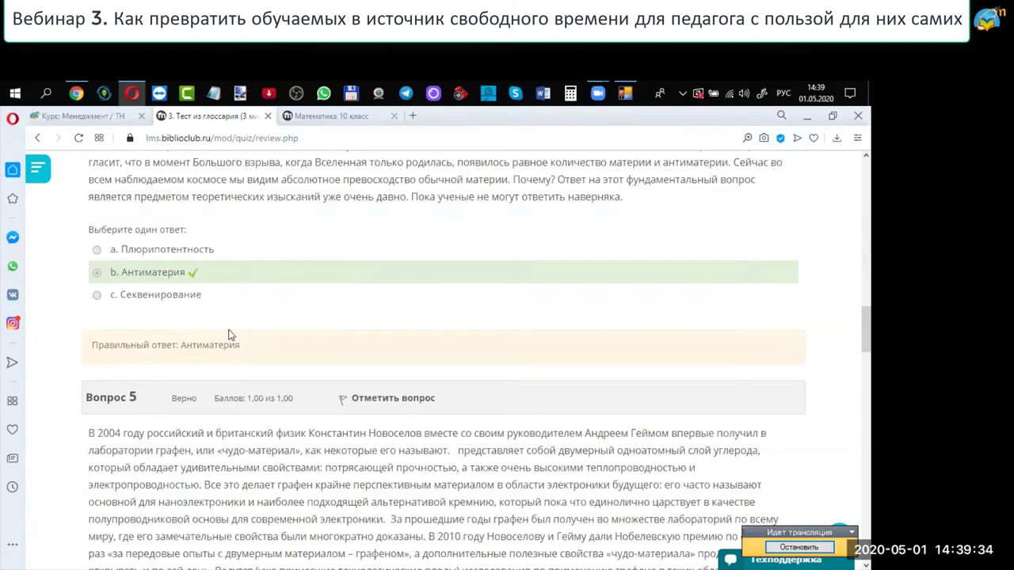
scroll(228, 335, down, 3)
scroll(228, 335, down, 2)
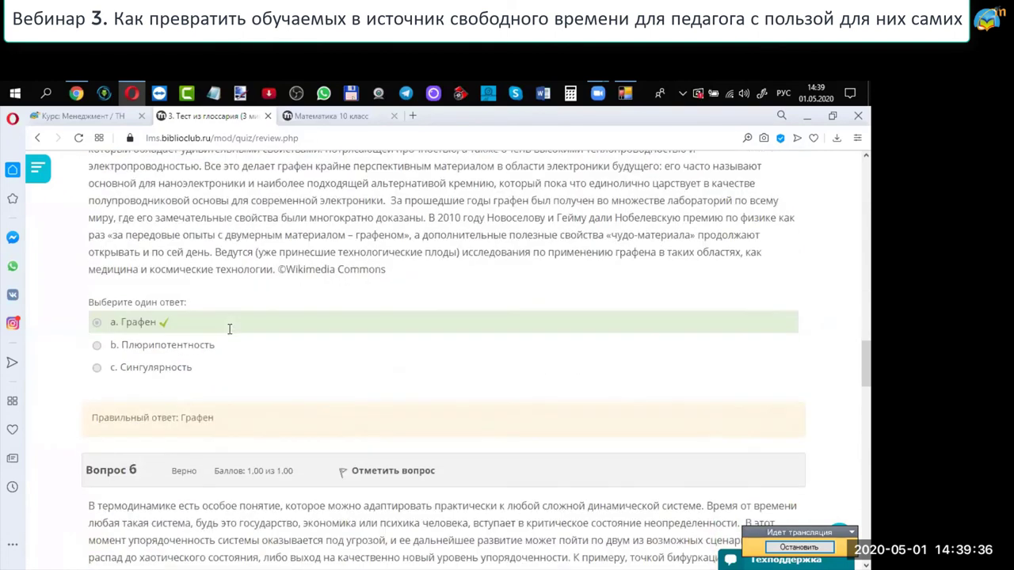
scroll(228, 335, down, 2)
scroll(228, 330, down, 8)
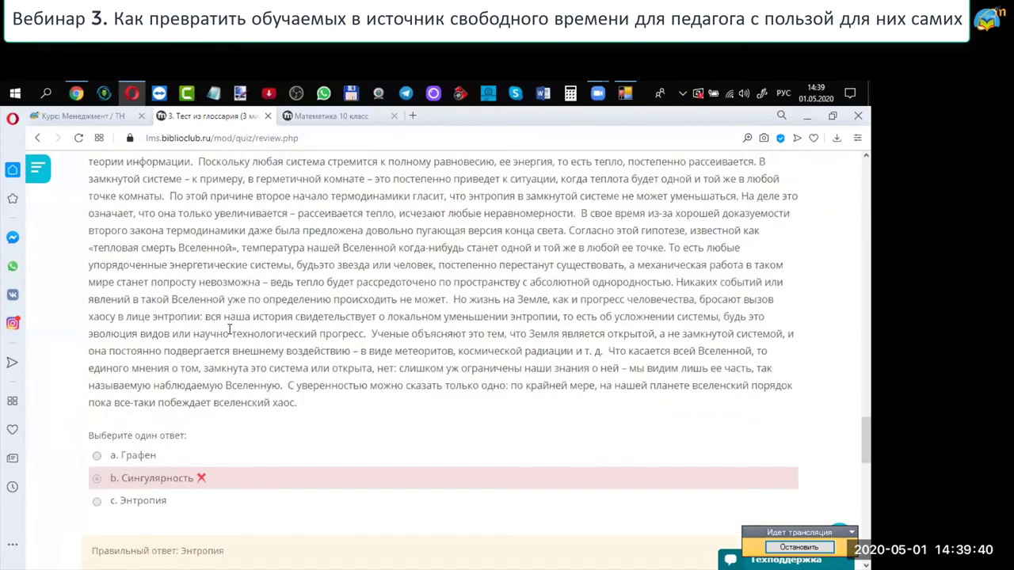
key(alt+Tab)
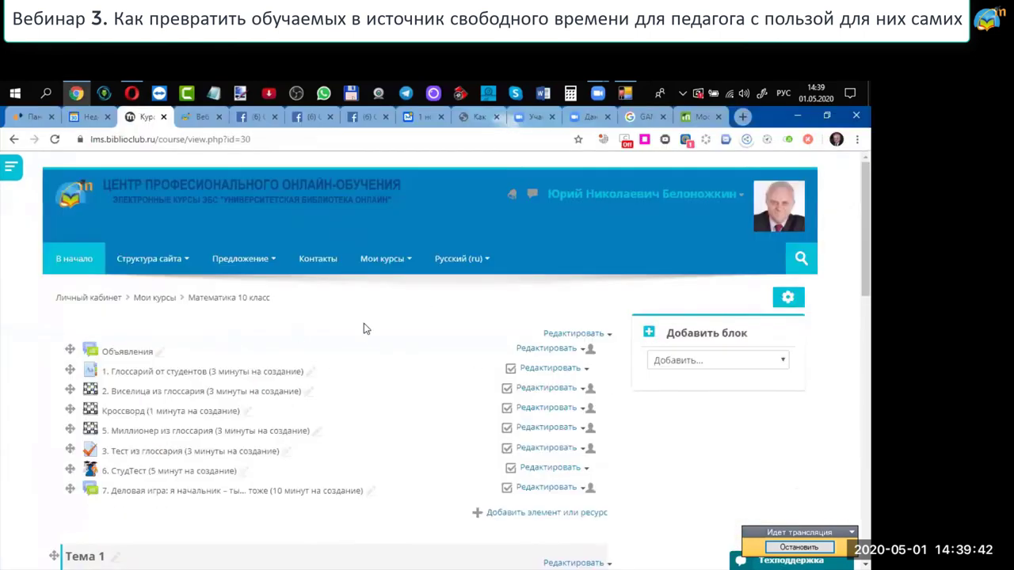
- Scroll down and back up the Математика 10 класс course page to view its activities
scroll(365, 328, down, 8)
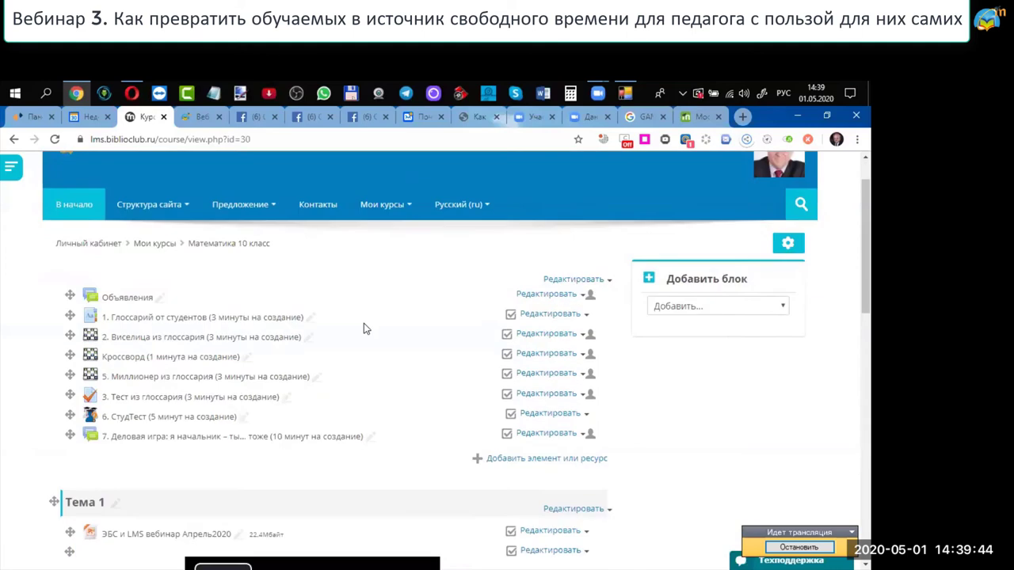
scroll(364, 328, down, 3)
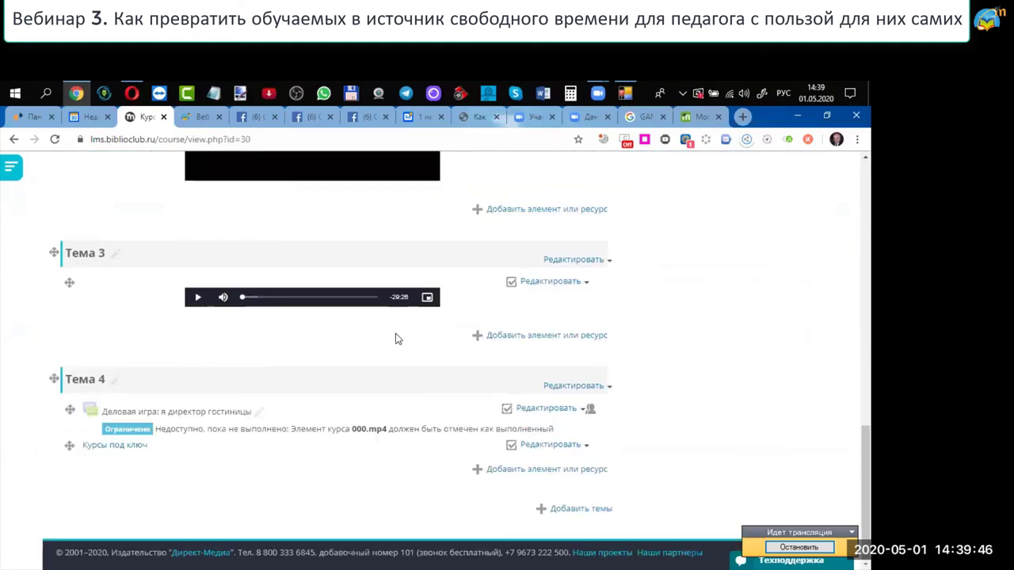
scroll(396, 339, up, 5)
scroll(396, 339, up, 6)
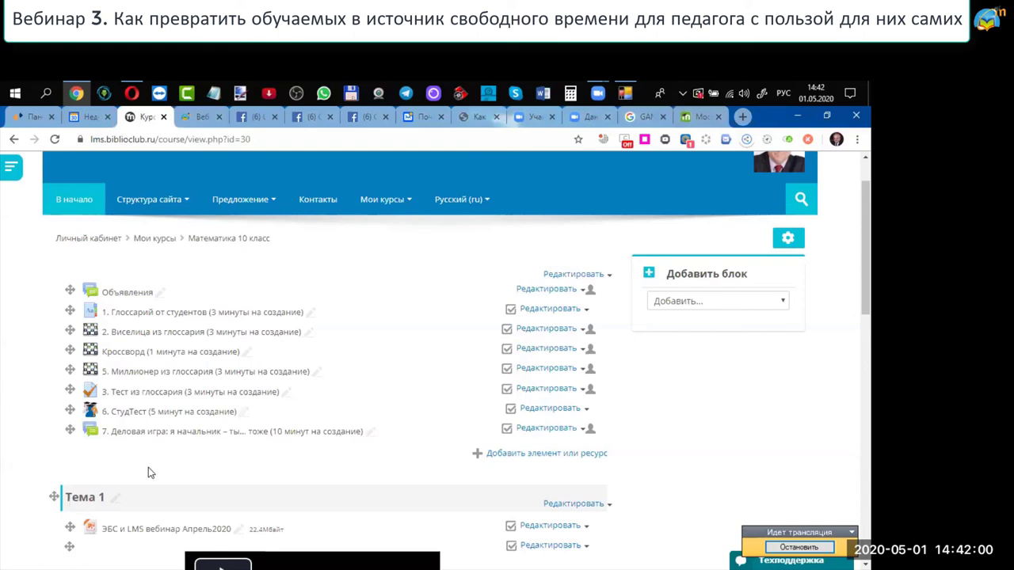
- Open 6. СтудТест, highlight its title, and scroll to the «Это правда?» question list
scroll(149, 432, down, 2)
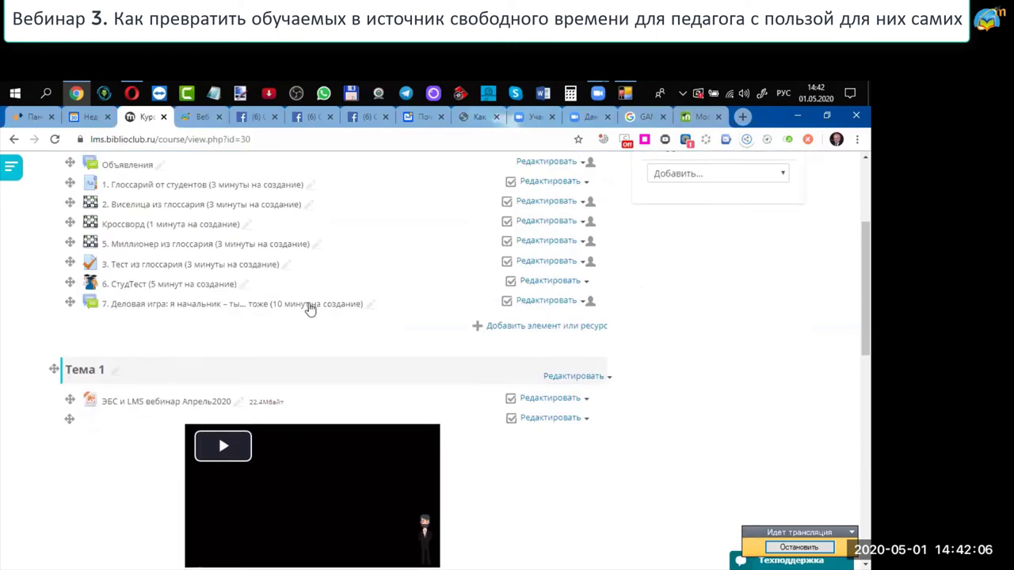
click(190, 286)
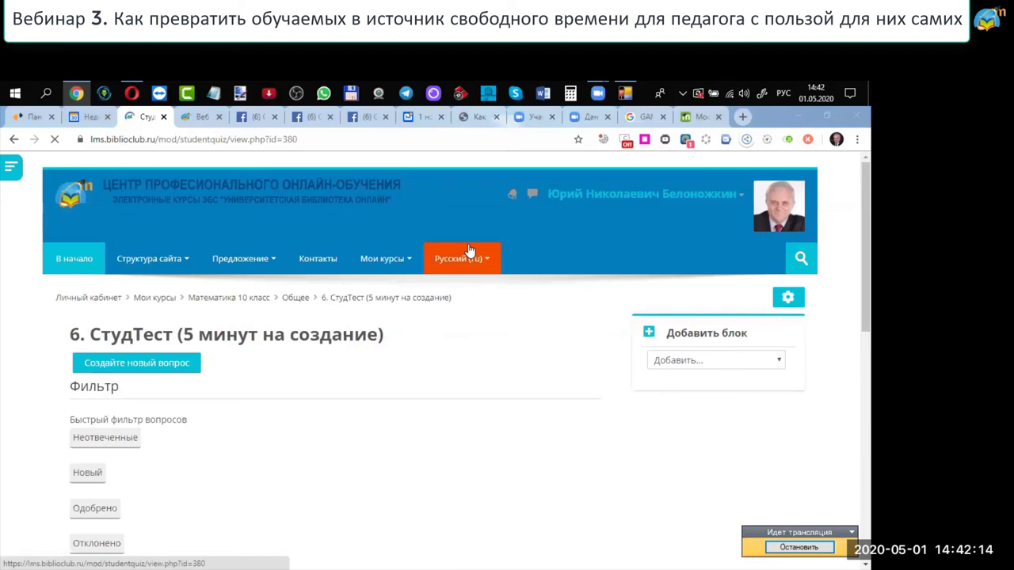
scroll(468, 250, down, 3)
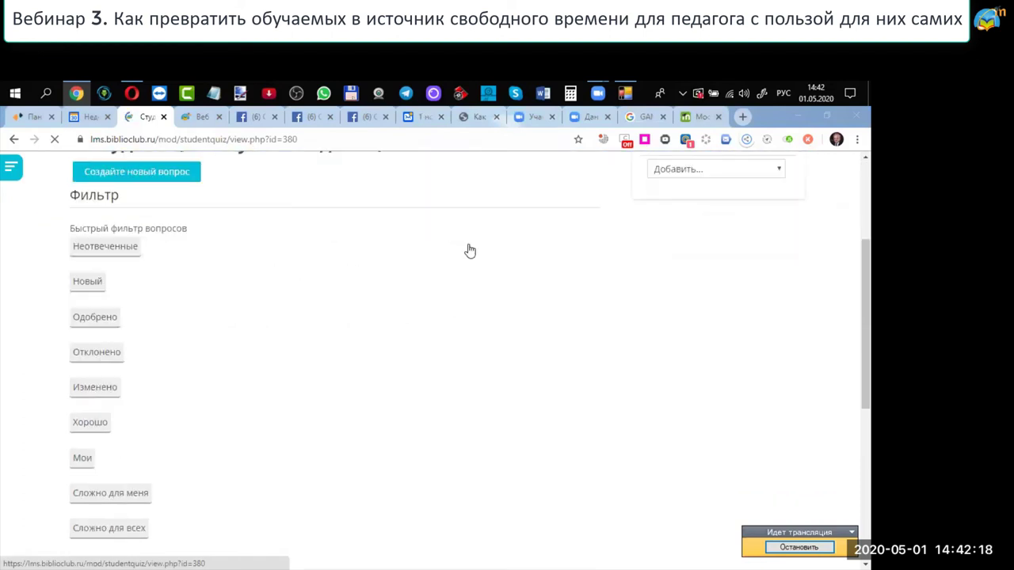
scroll(470, 250, up, 3)
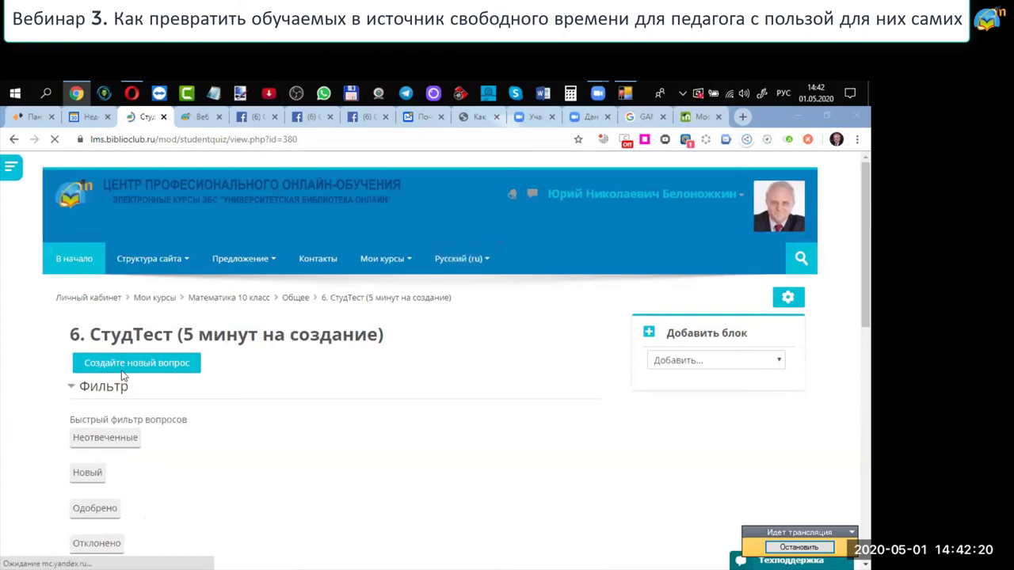
drag(90, 336, 176, 337)
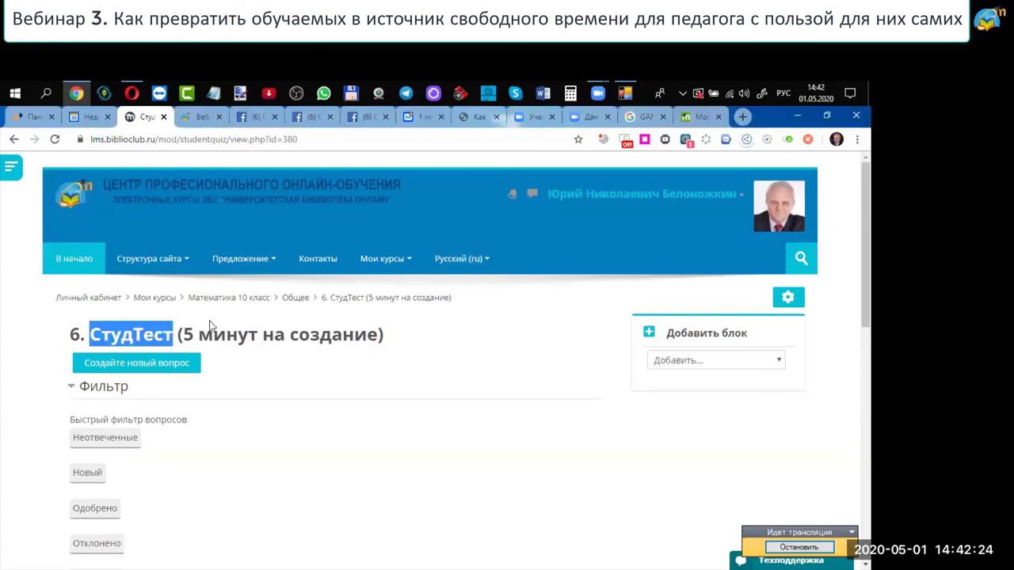
scroll(211, 324, down, 3)
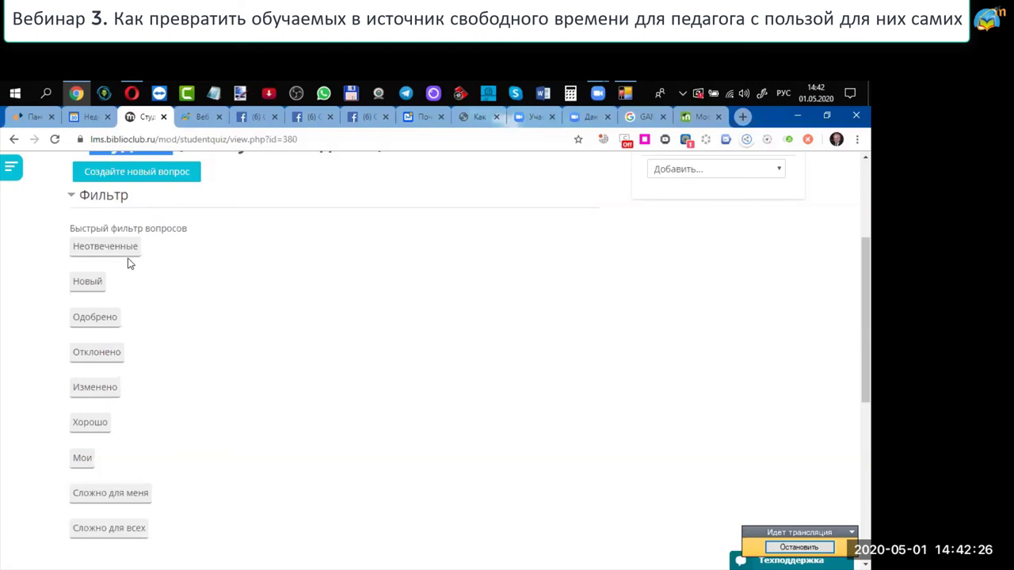
scroll(132, 265, down, 3)
scroll(143, 284, down, 3)
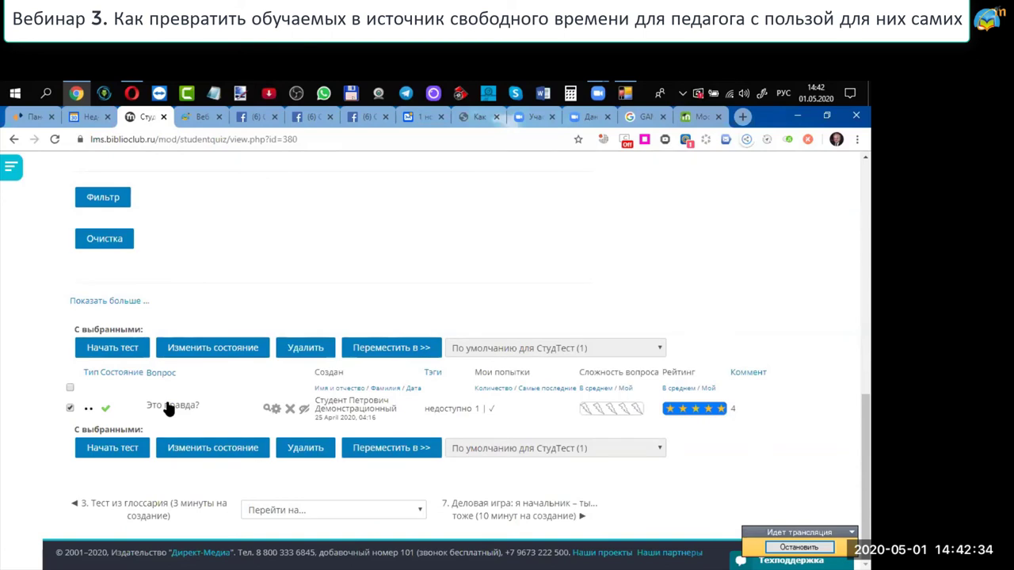
key(alt+Tab)
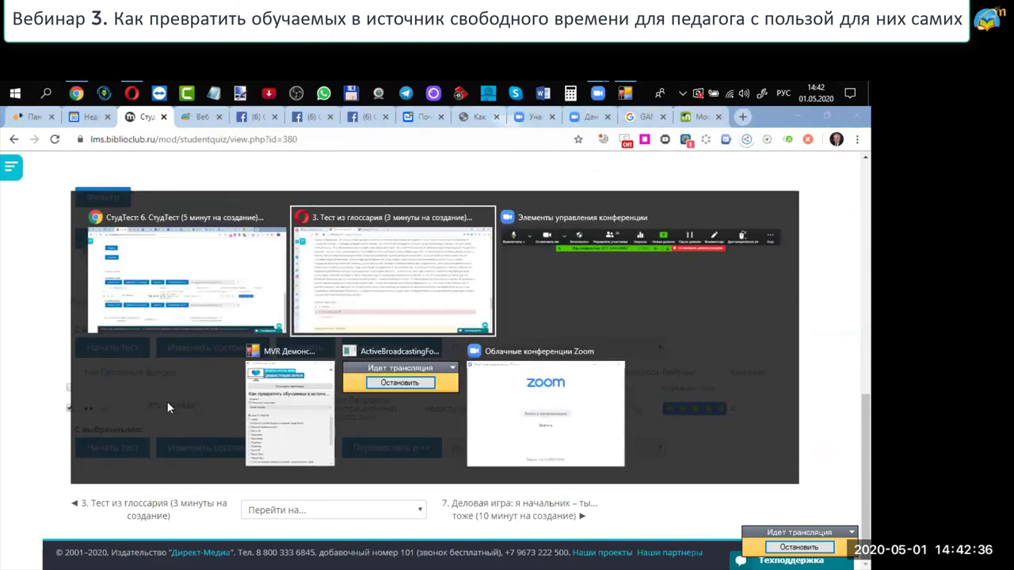
- Return the student's window from the quiz review to the Математика 10 класс course page
scroll(259, 313, up, 10)
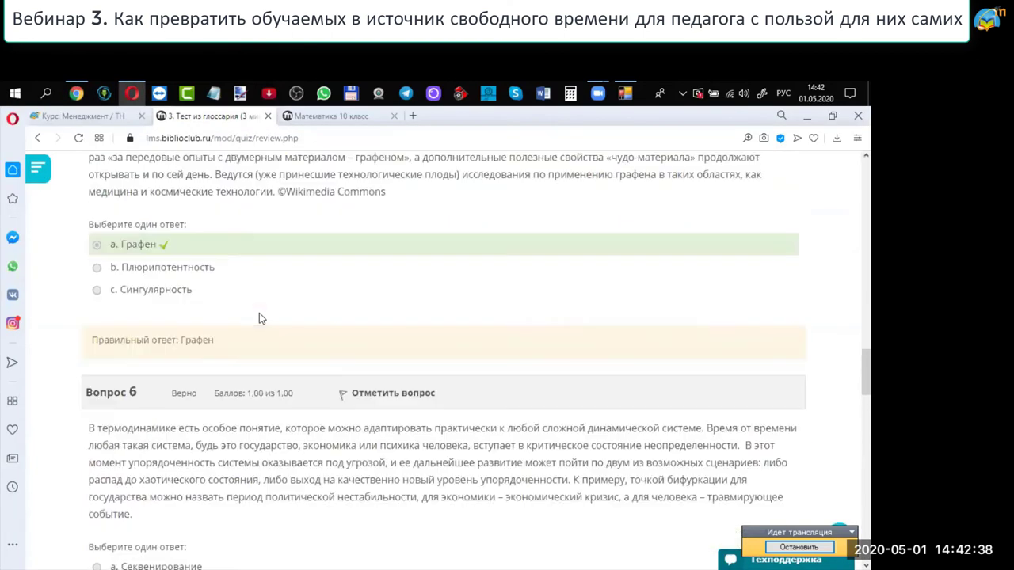
scroll(259, 313, up, 15)
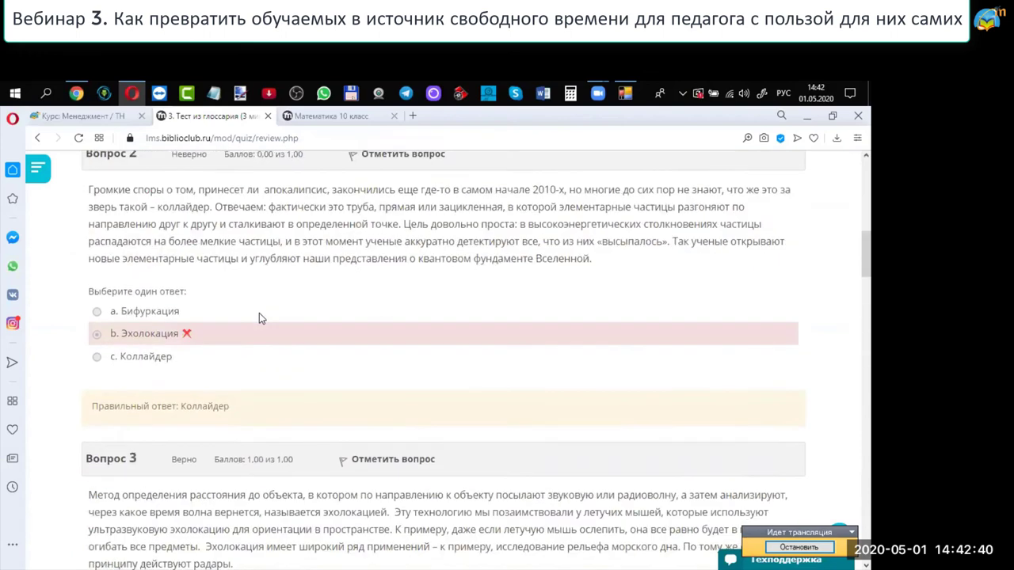
scroll(259, 313, up, 10)
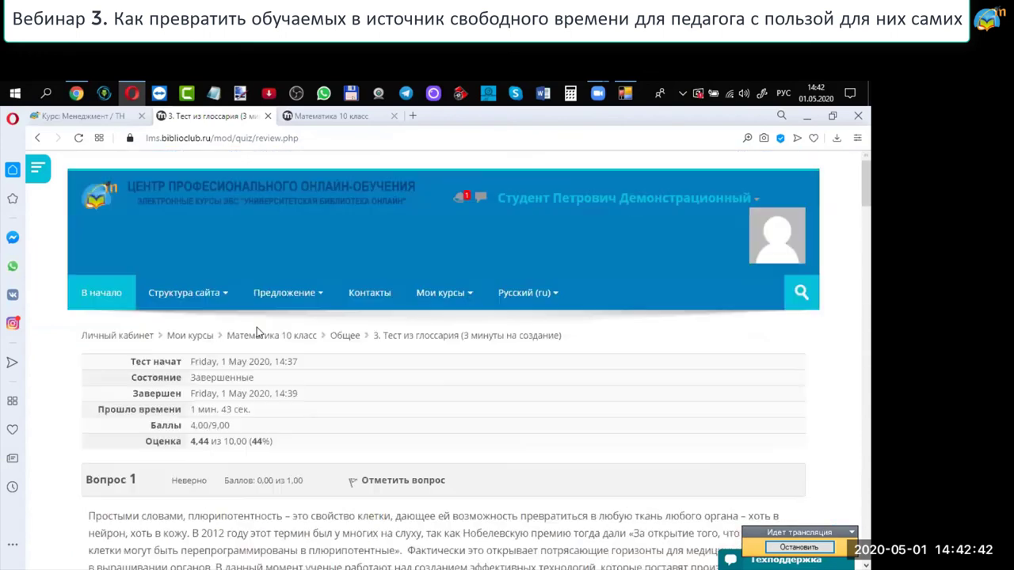
click(258, 339)
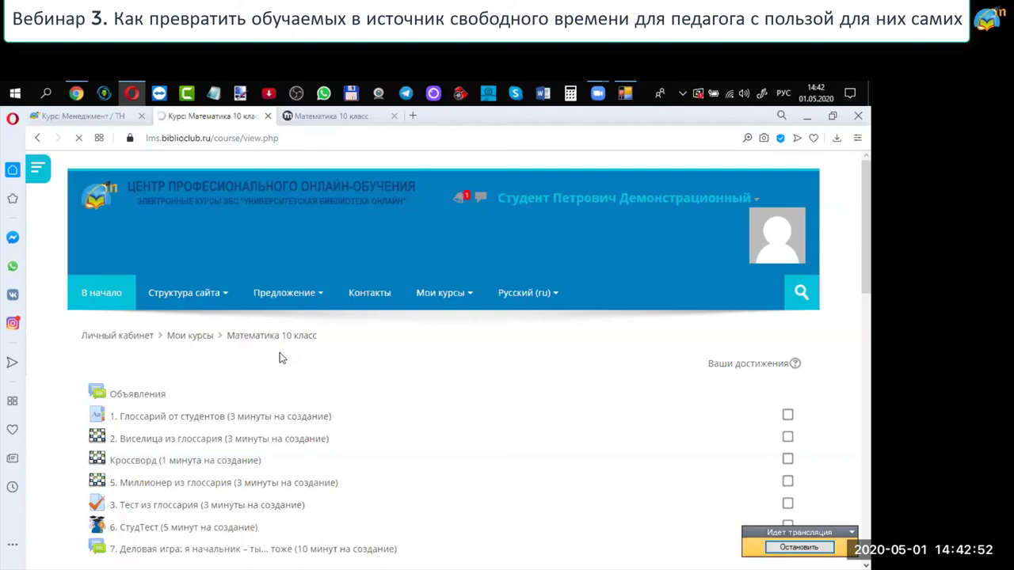
scroll(277, 355, down, 3)
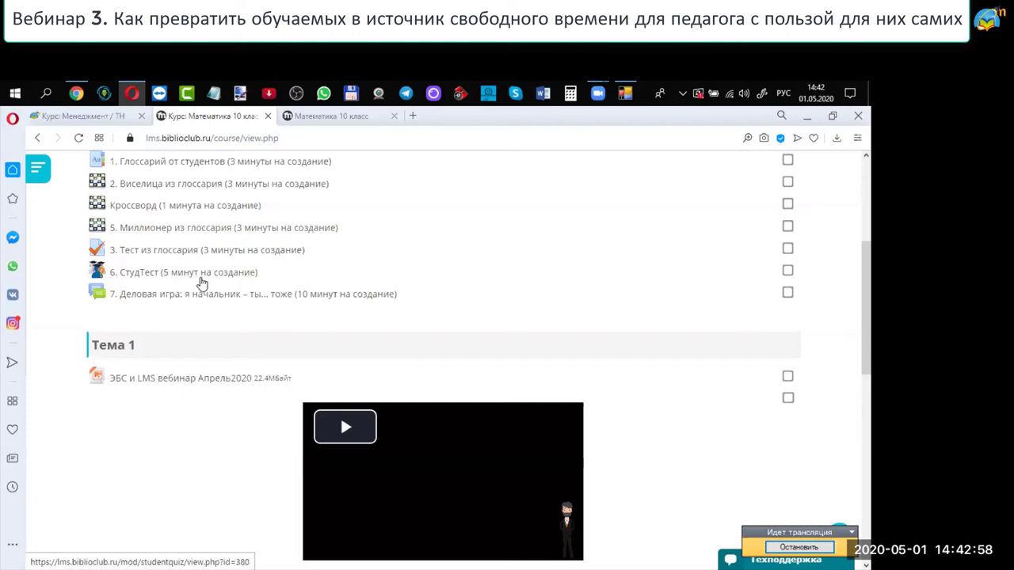
key(alt+Tab)
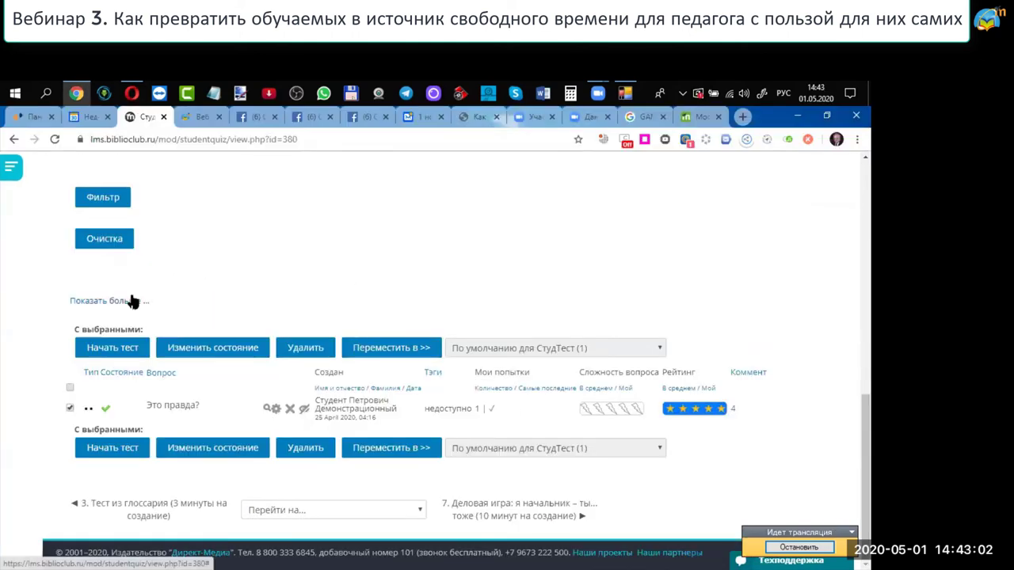
- Add a new Множественный выбор question to the СтудТест question bank
scroll(131, 301, up, 6)
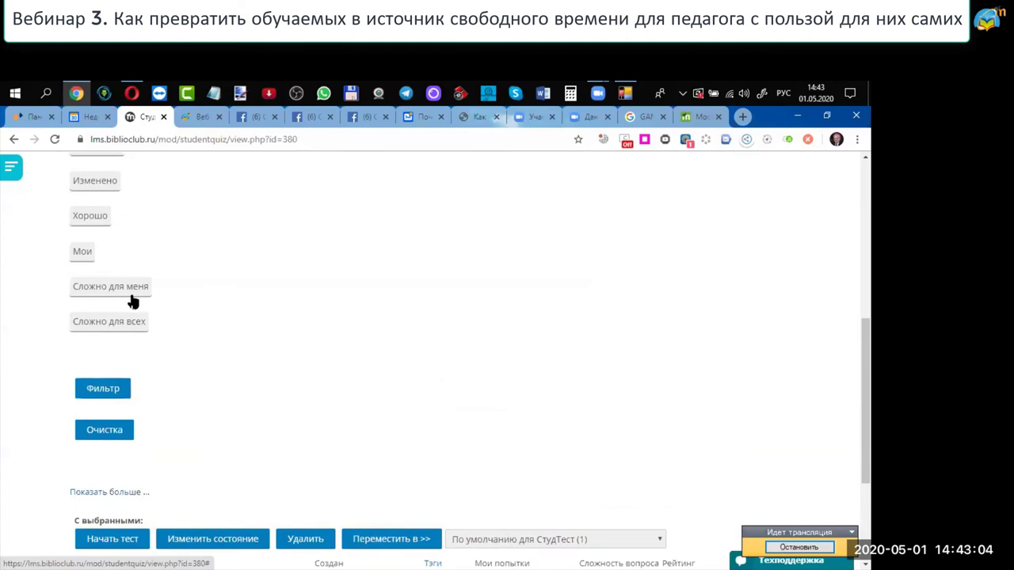
click(144, 226)
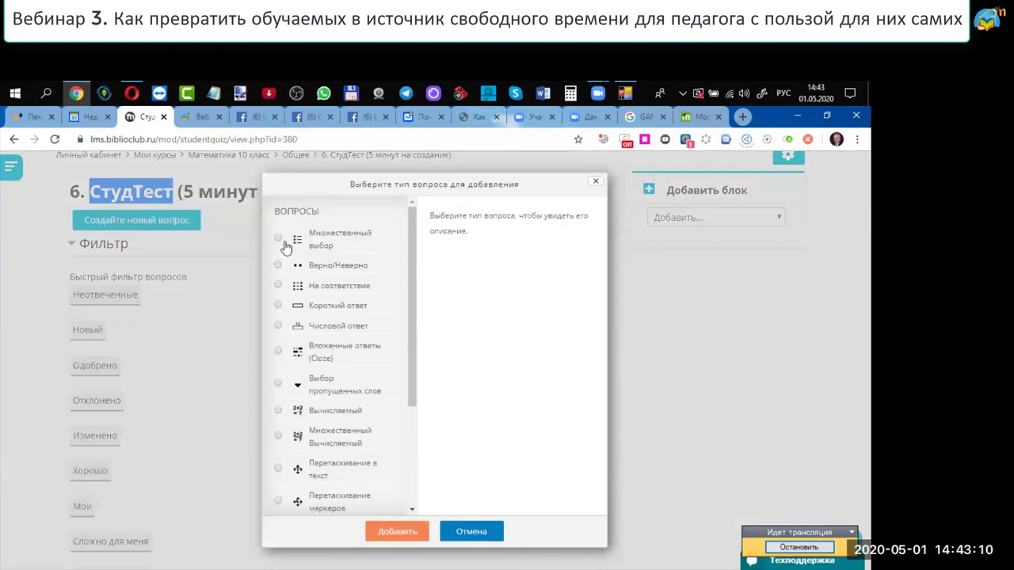
click(279, 239)
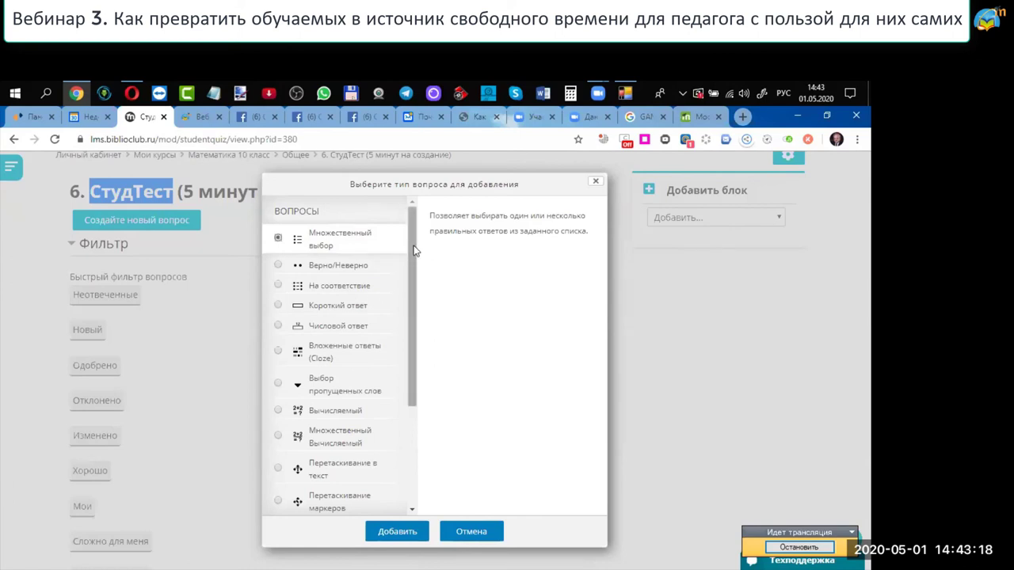
mouse_move(413, 250)
mouse_down()
mouse_move(414, 379)
mouse_move(405, 240)
mouse_up()
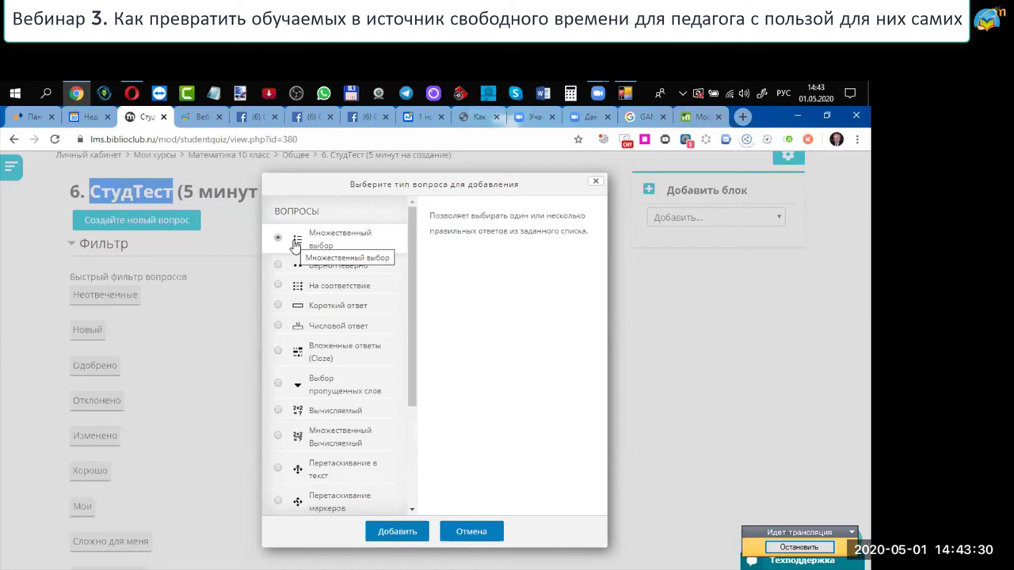
double_click(294, 245)
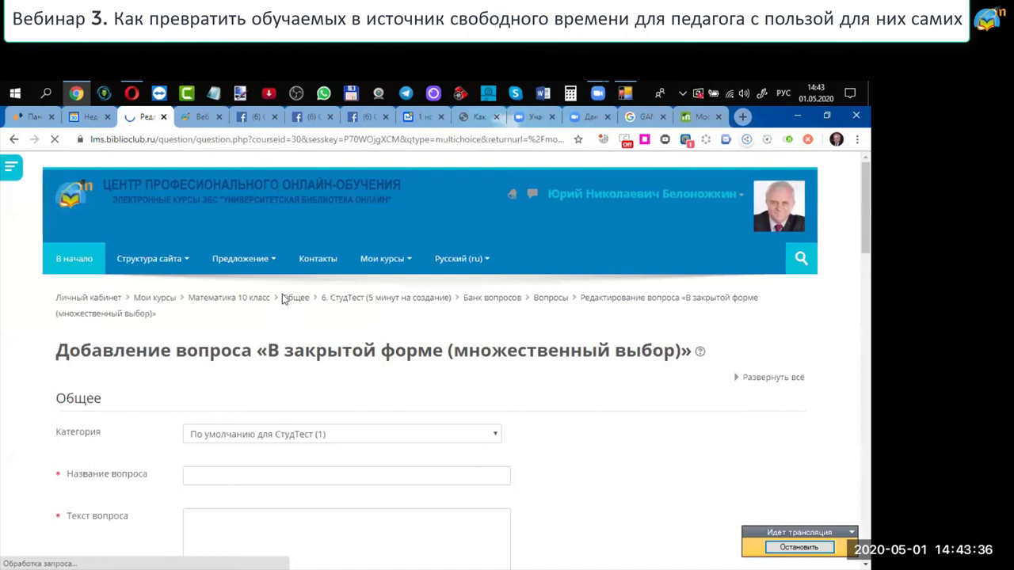
scroll(212, 329, down, 5)
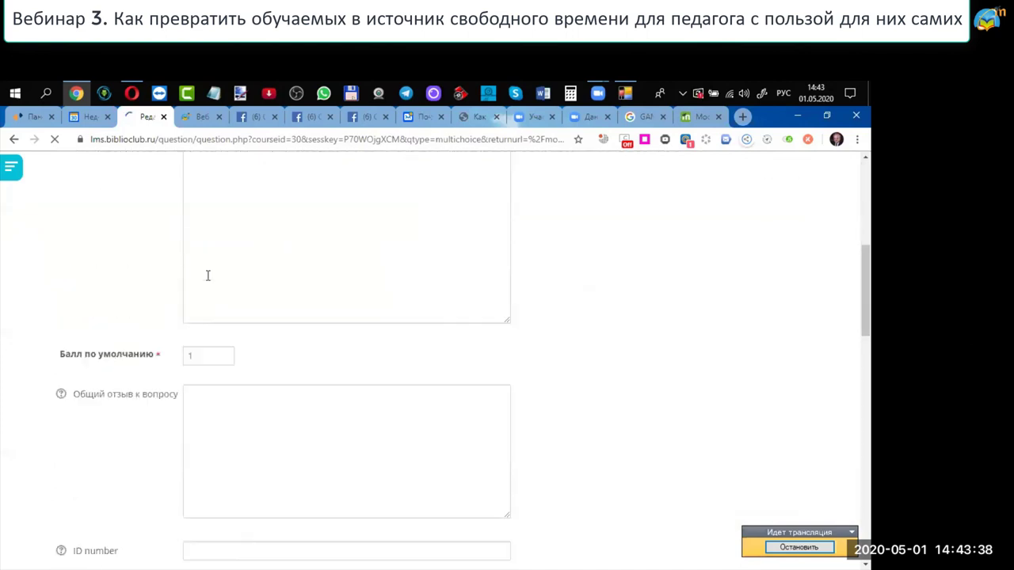
scroll(213, 330, up, 1)
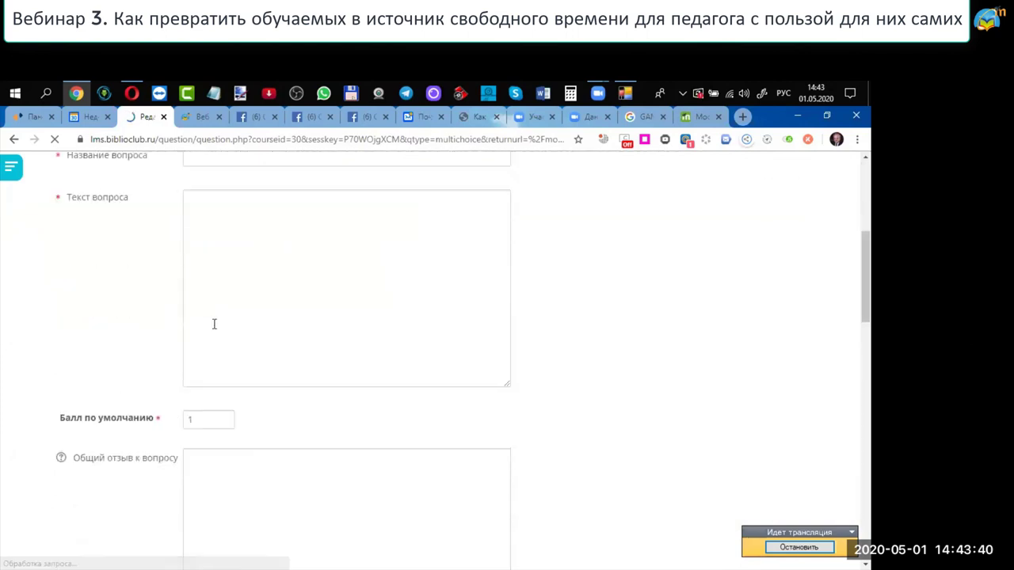
scroll(211, 272, up, 1)
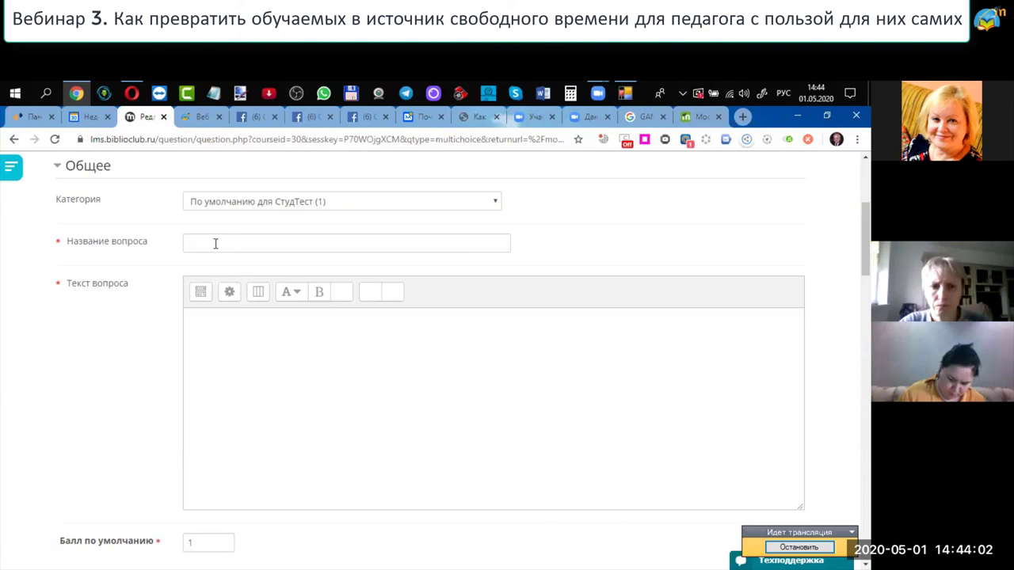
click(195, 325)
scroll(195, 325, down, 3)
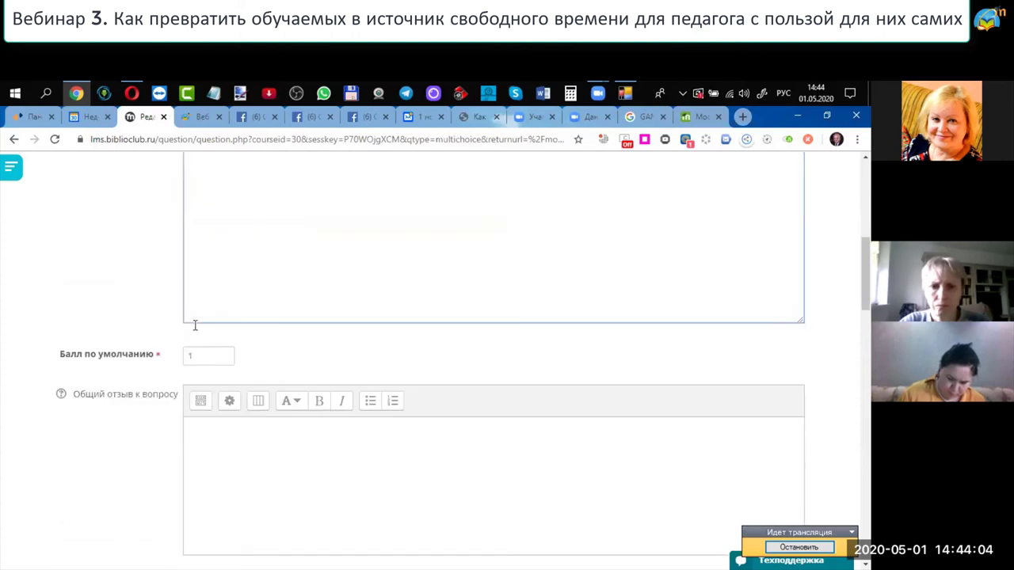
scroll(195, 287, up, 3)
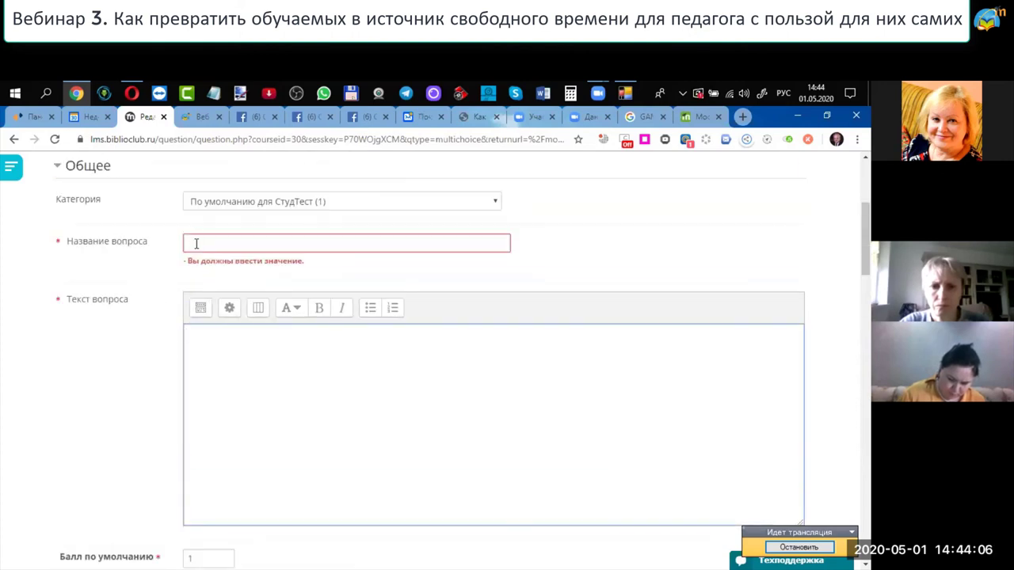
- Write «Кто написал поэму "Мцыри"?» as the question text and paste it as the question name
click(200, 341)
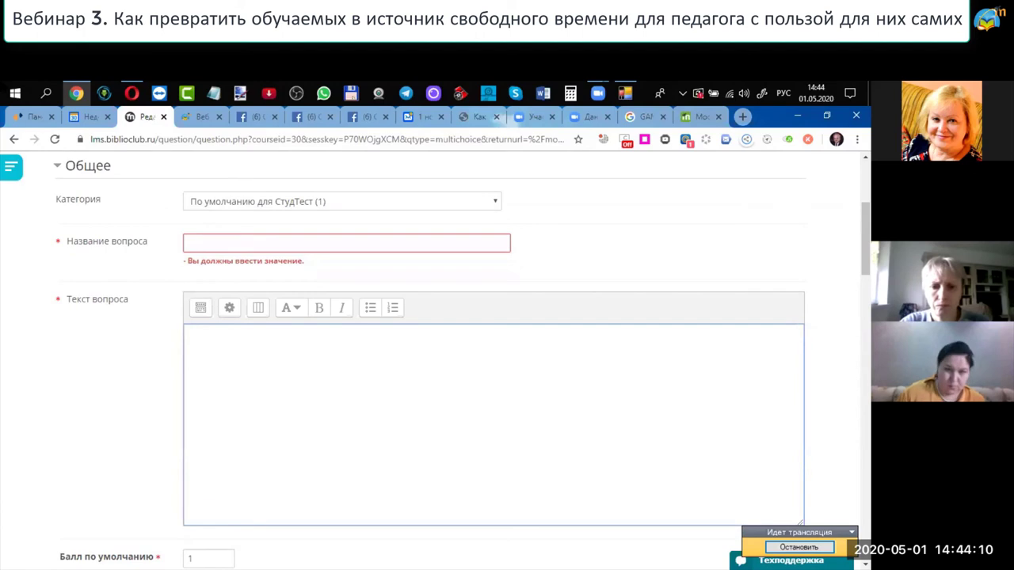
text(к)
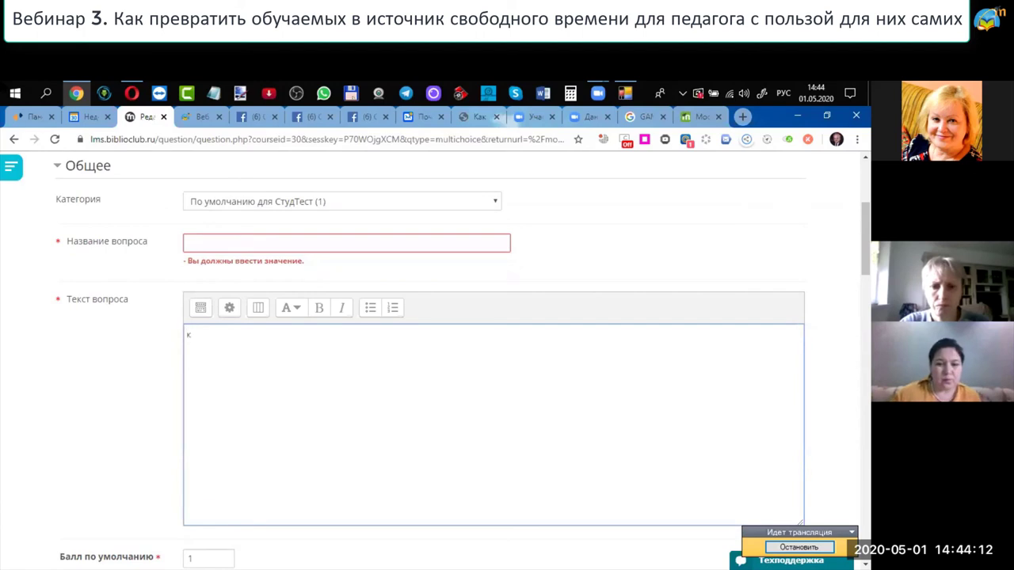
text(то)
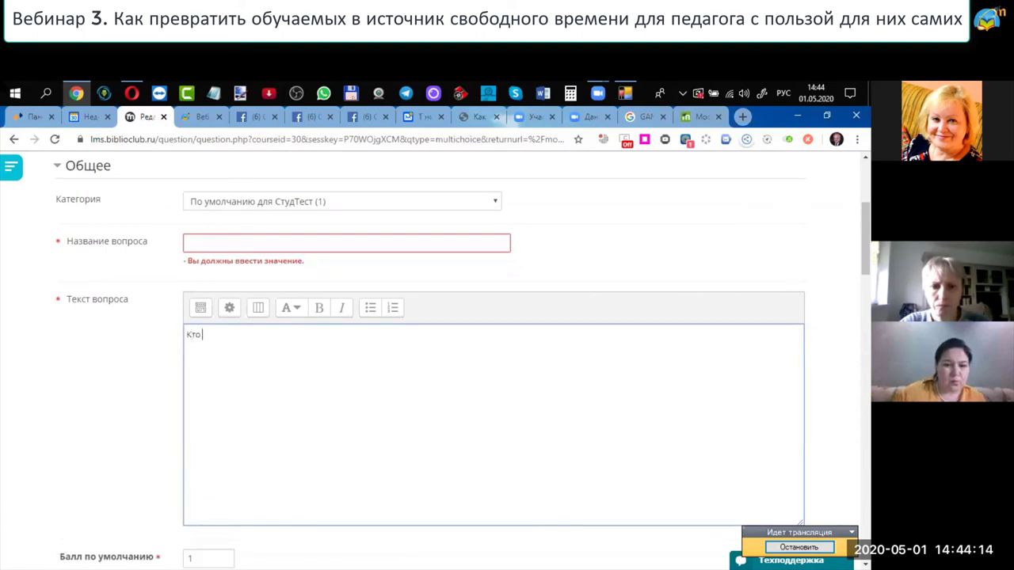
text( написал)
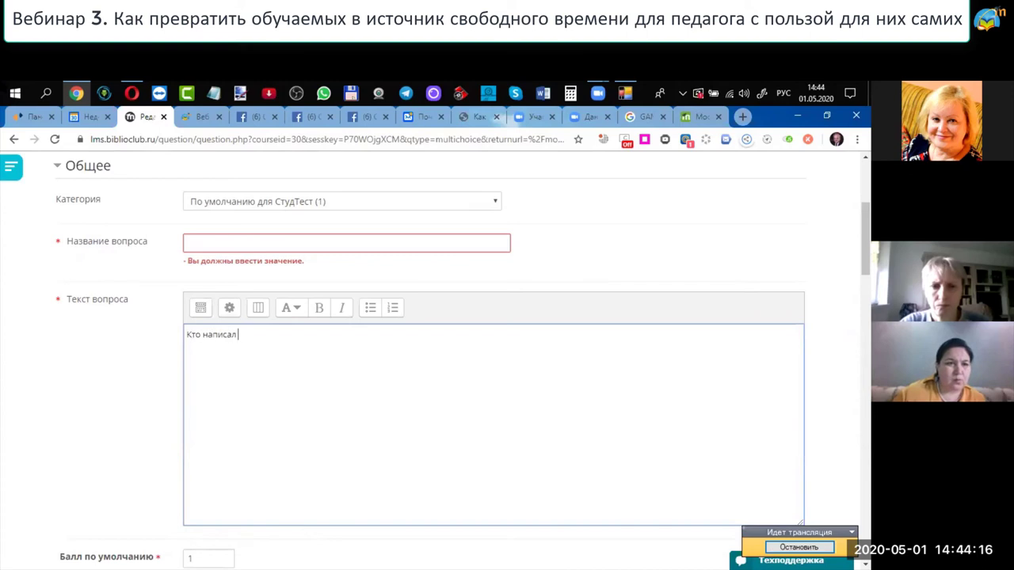
text( поэму)
key(BackSpace)
key(BackSpace)
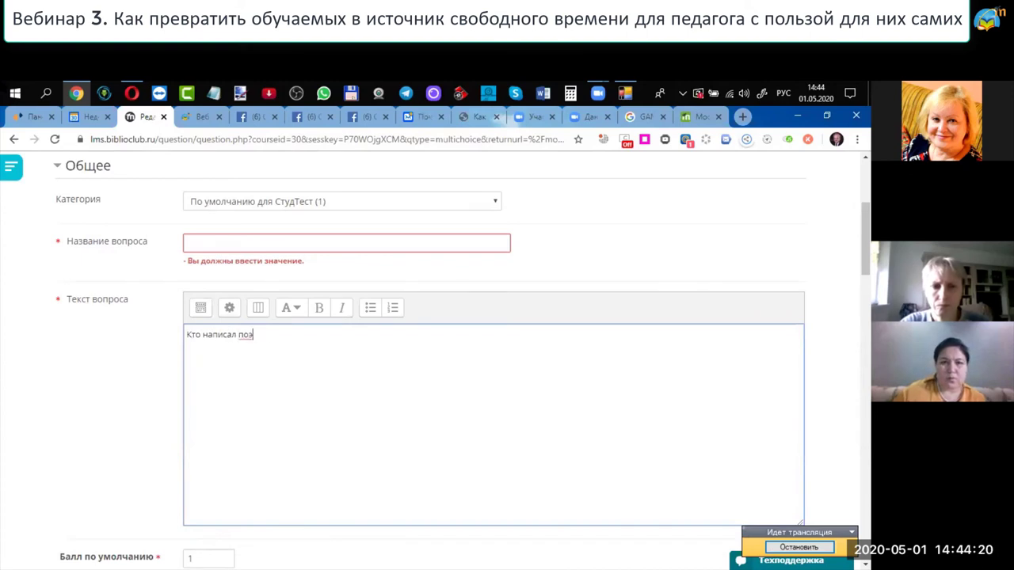
text(му)
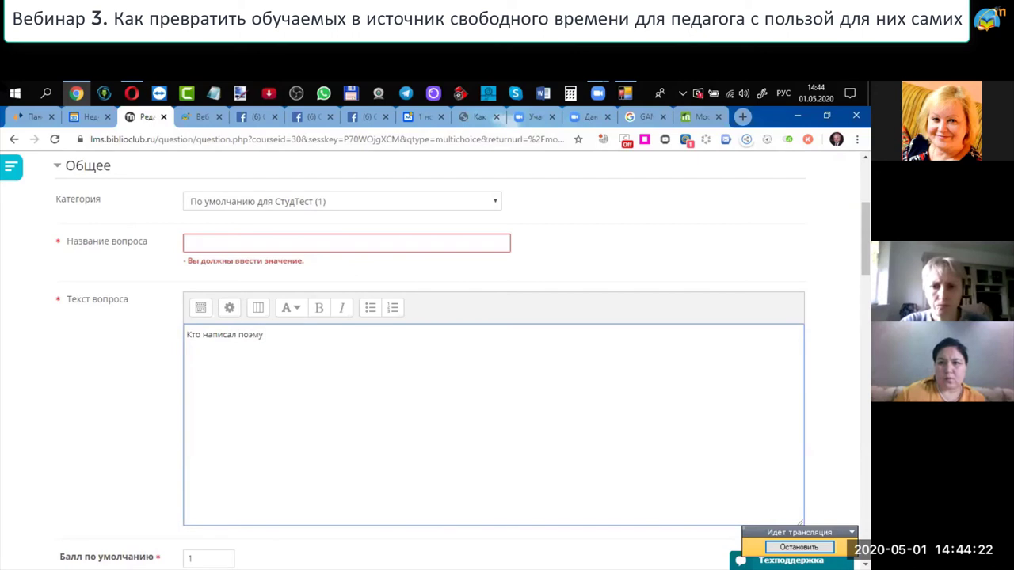
text( "Мц)
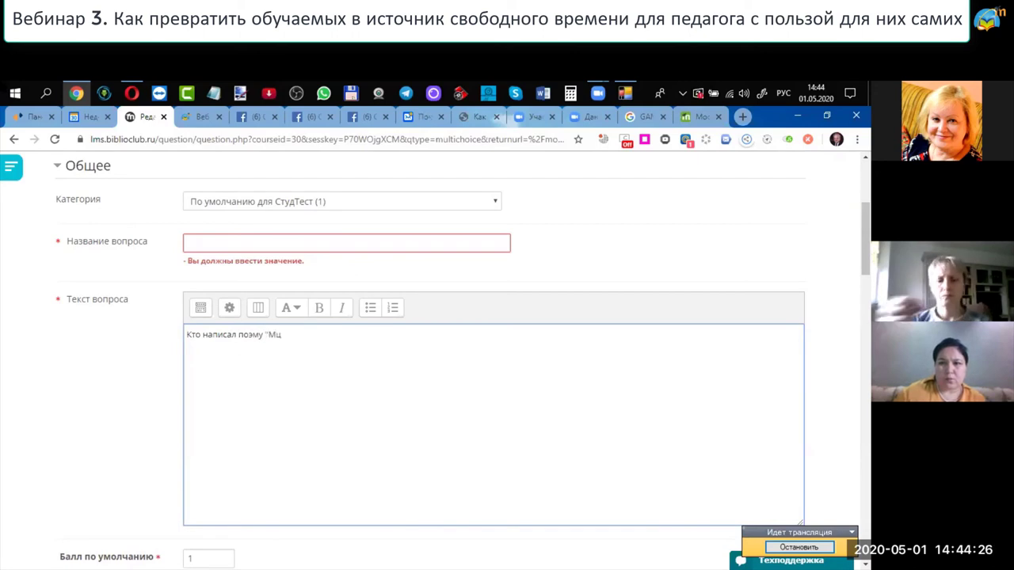
text(ыри)
text(")
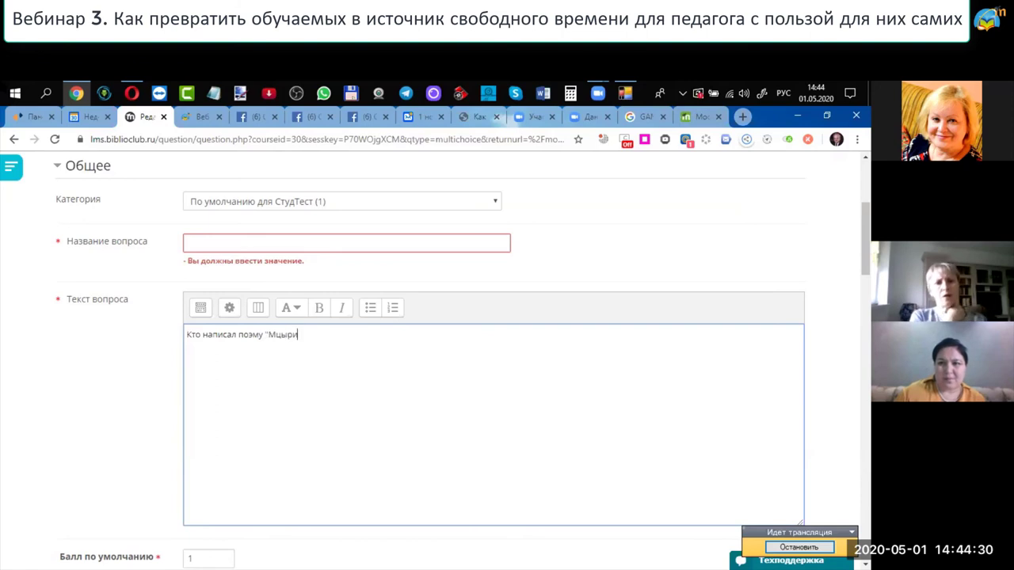
text(?)
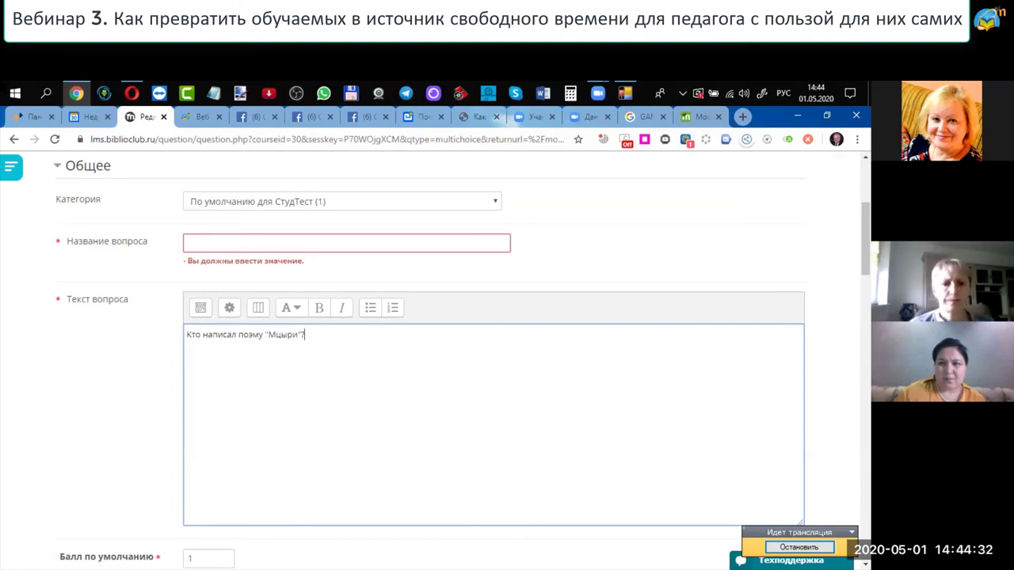
key(ctrl+a)
key(ctrl+c)
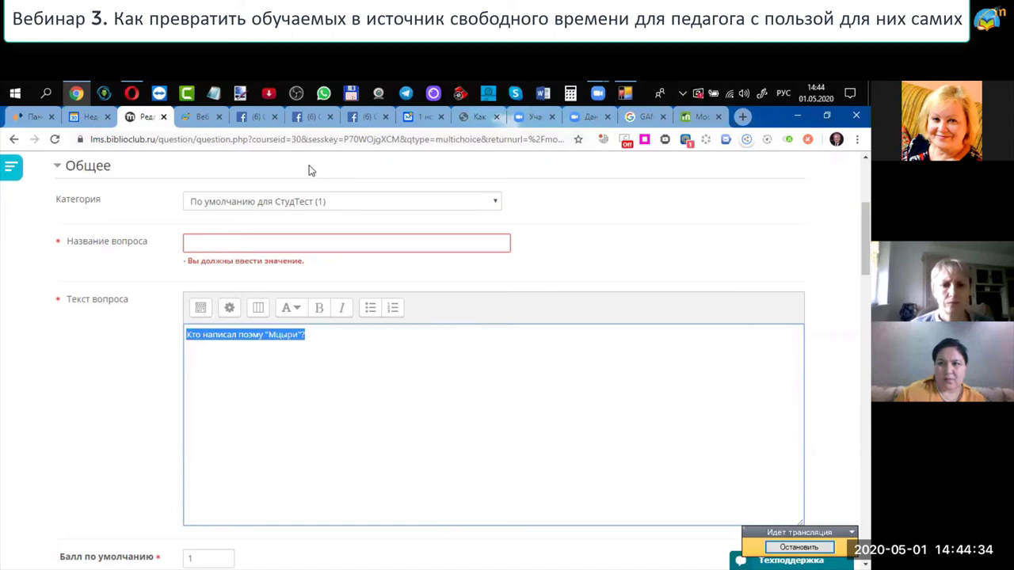
click(239, 242)
key(ctrl+v)
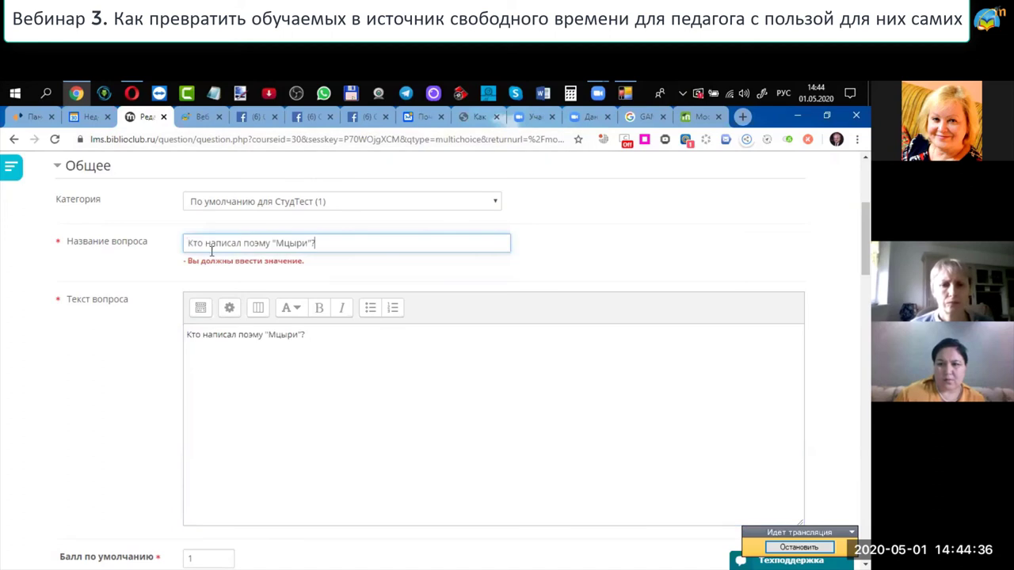
- Enter «М.Ю. Лермонтов» as answer option 1 and give it a 100% grade
scroll(162, 346, down, 2)
scroll(162, 346, down, 1)
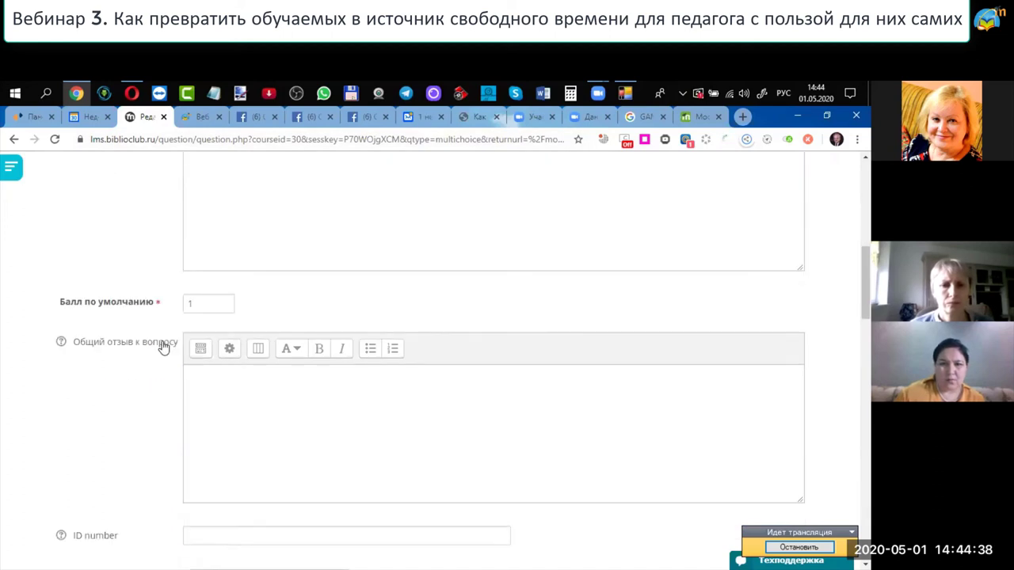
scroll(163, 346, down, 4)
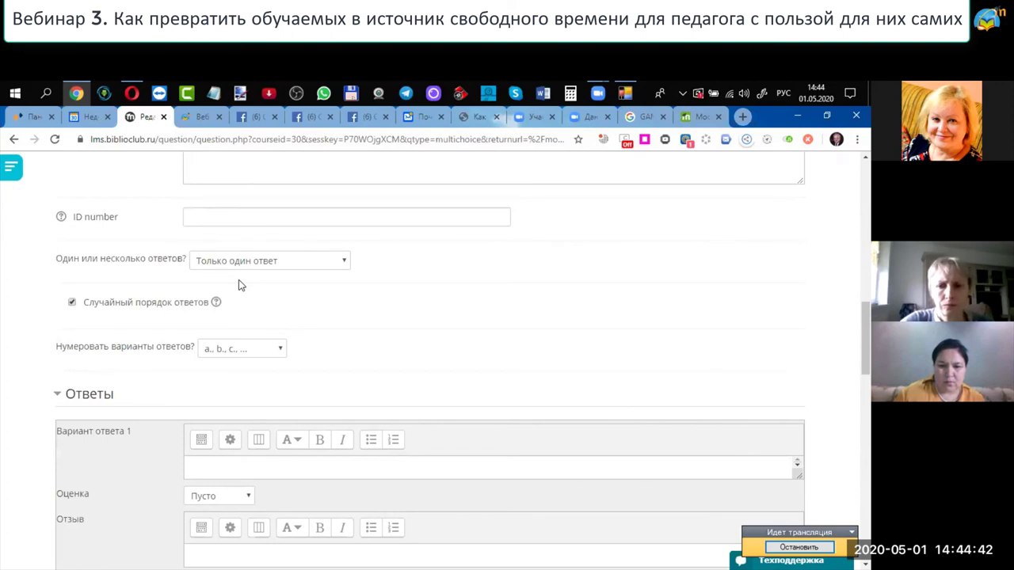
scroll(241, 285, down, 2)
click(204, 336)
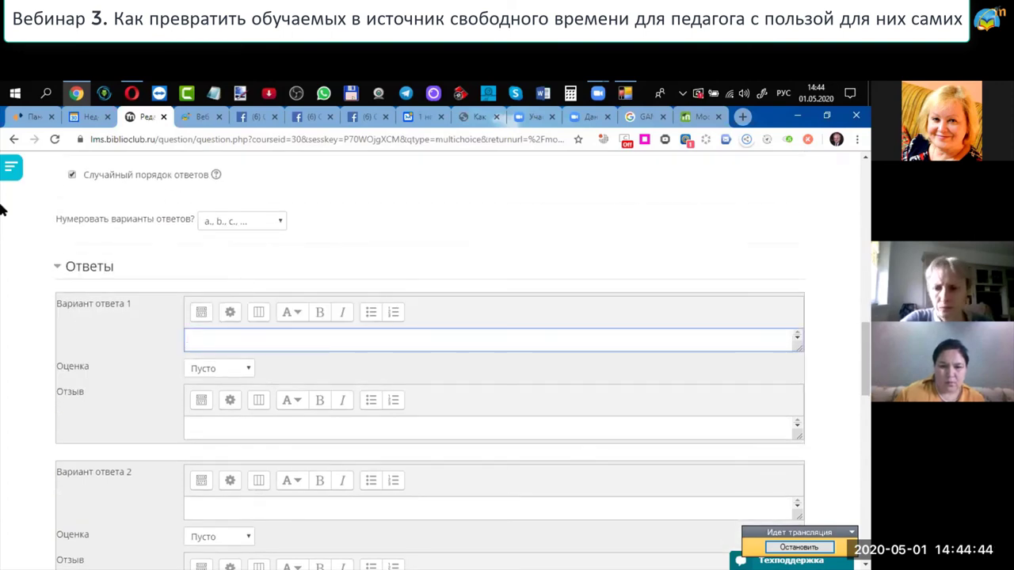
text(М.Ю.Ле)
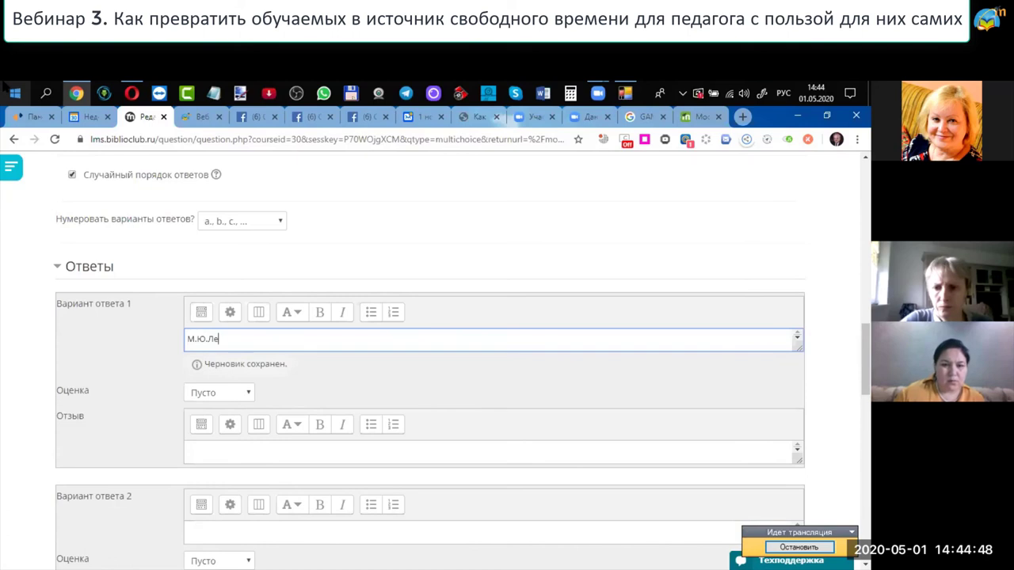
text(рмн)
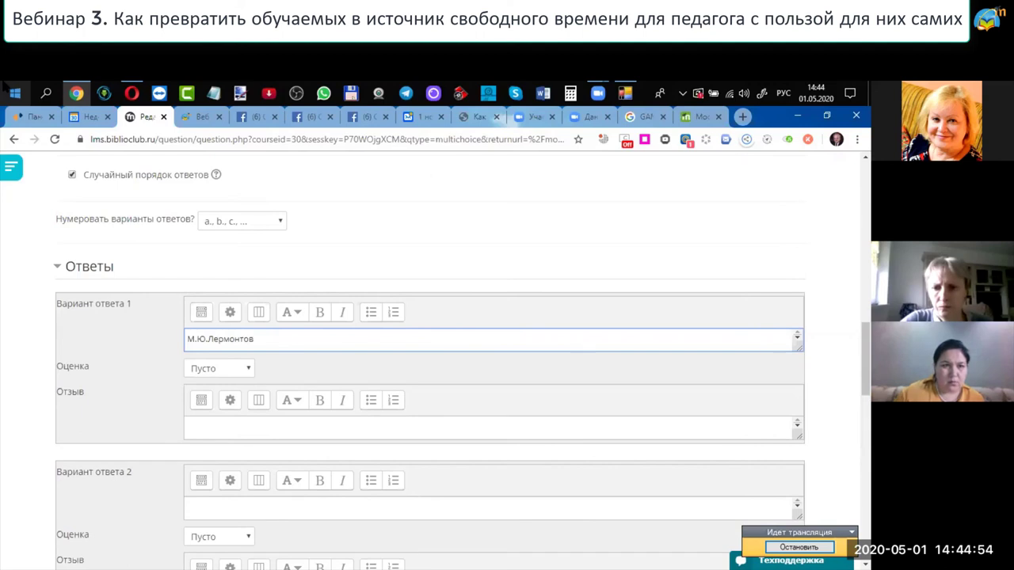
click(249, 370)
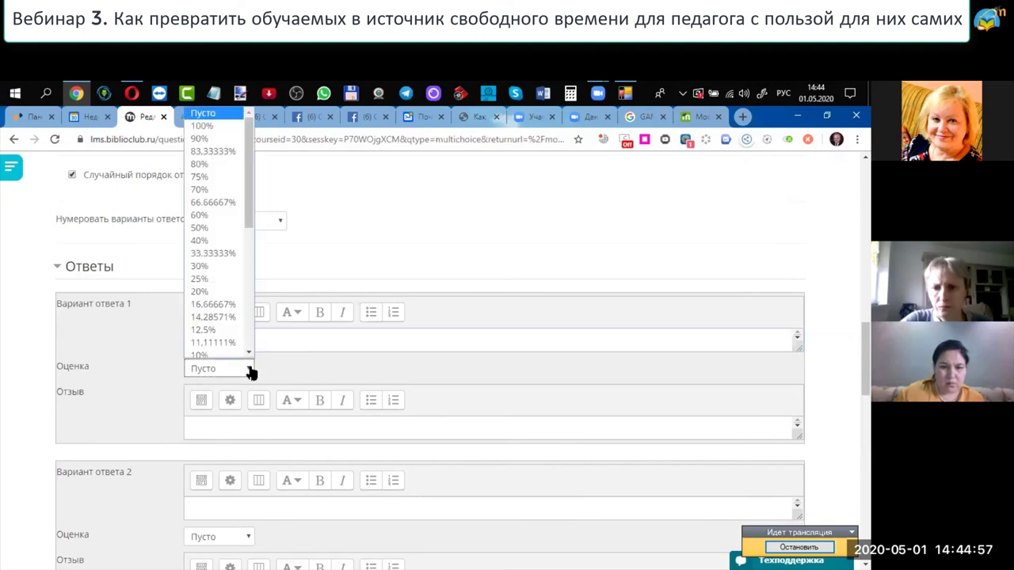
click(222, 127)
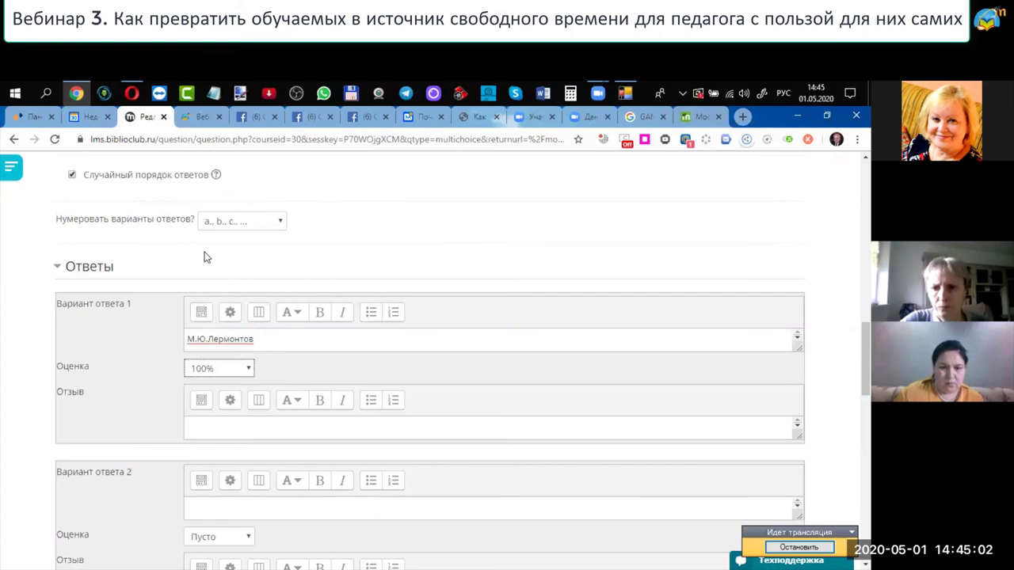
click(209, 343)
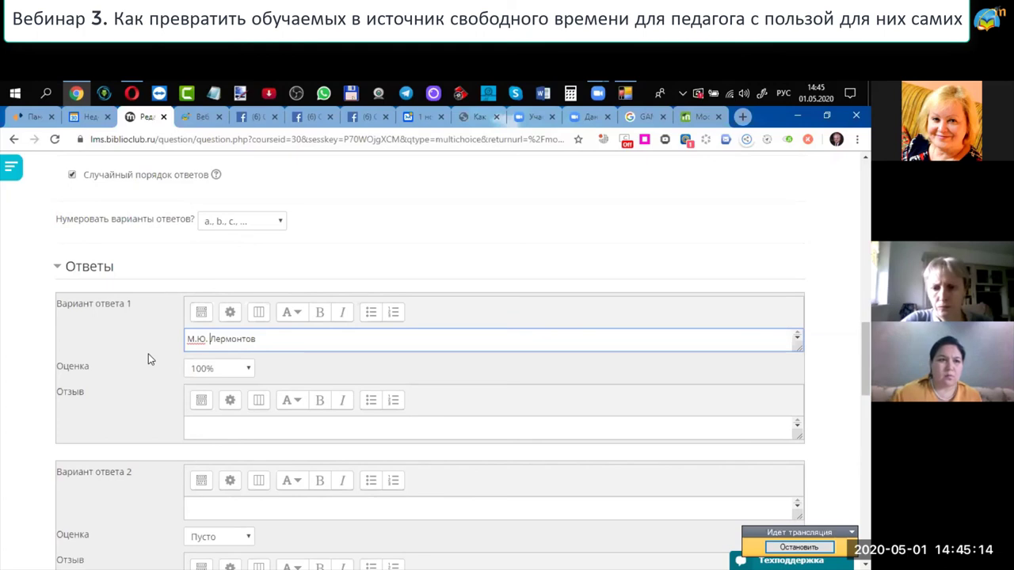
- Enter «А.С. Пушкин» as answer option 2 with a -100% grade
scroll(148, 354, down, 3)
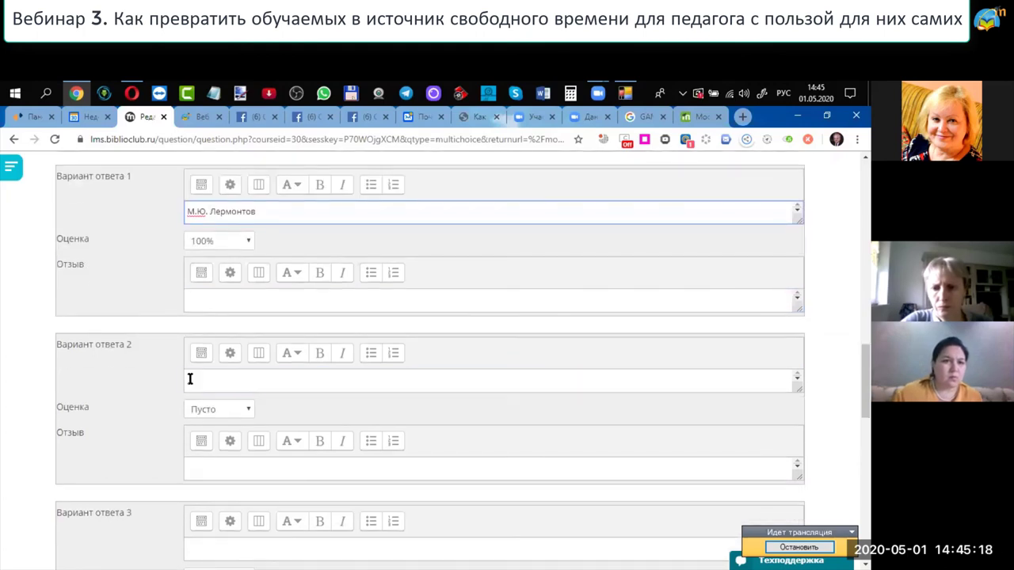
click(190, 380)
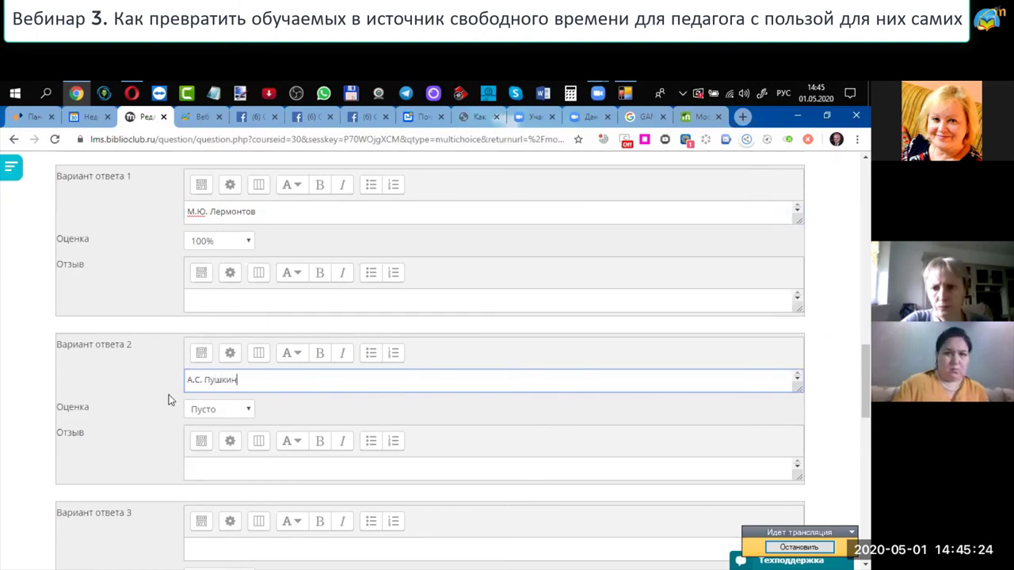
click(243, 412)
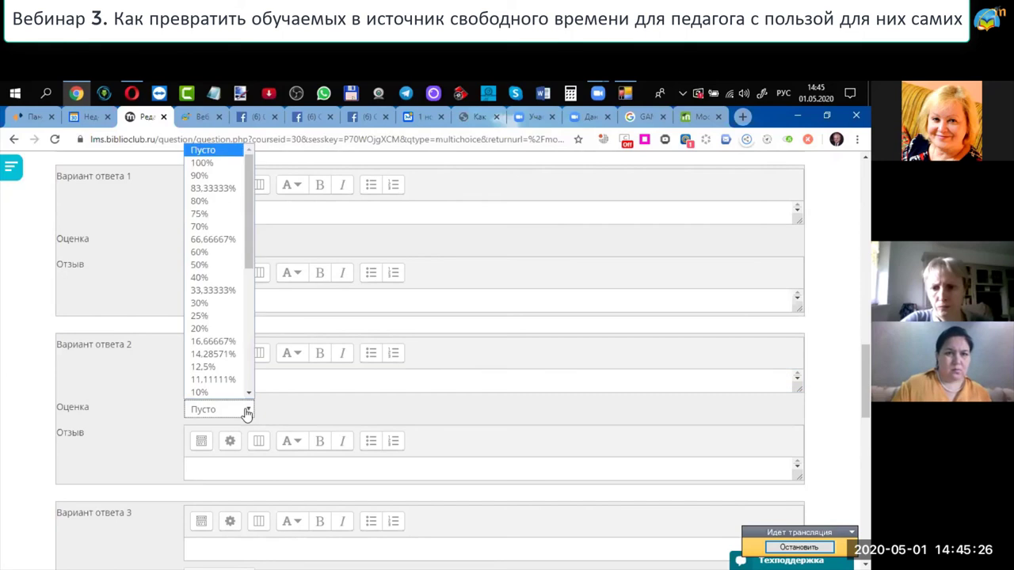
scroll(252, 227, down, 1)
drag(252, 228, 251, 336)
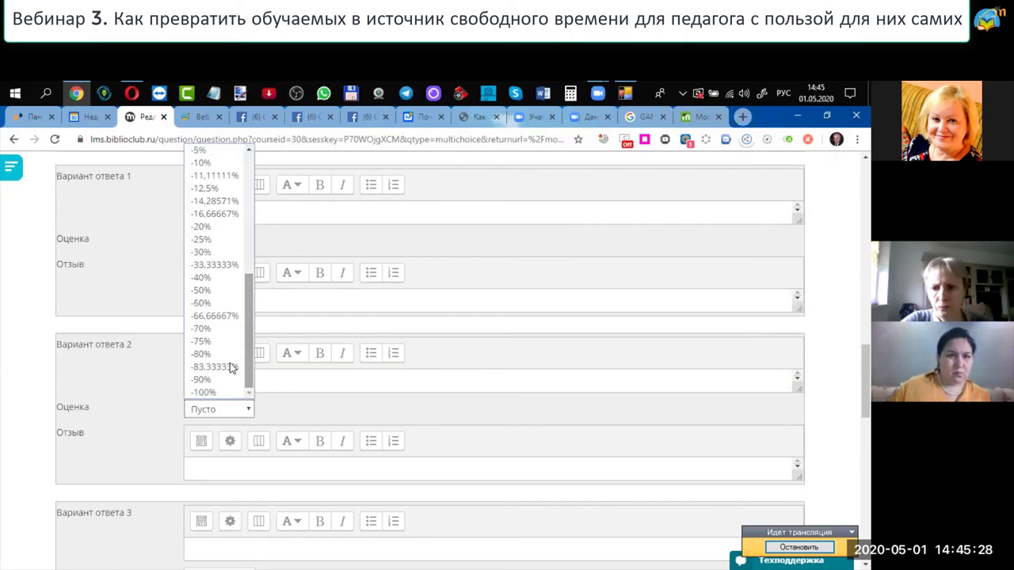
click(206, 389)
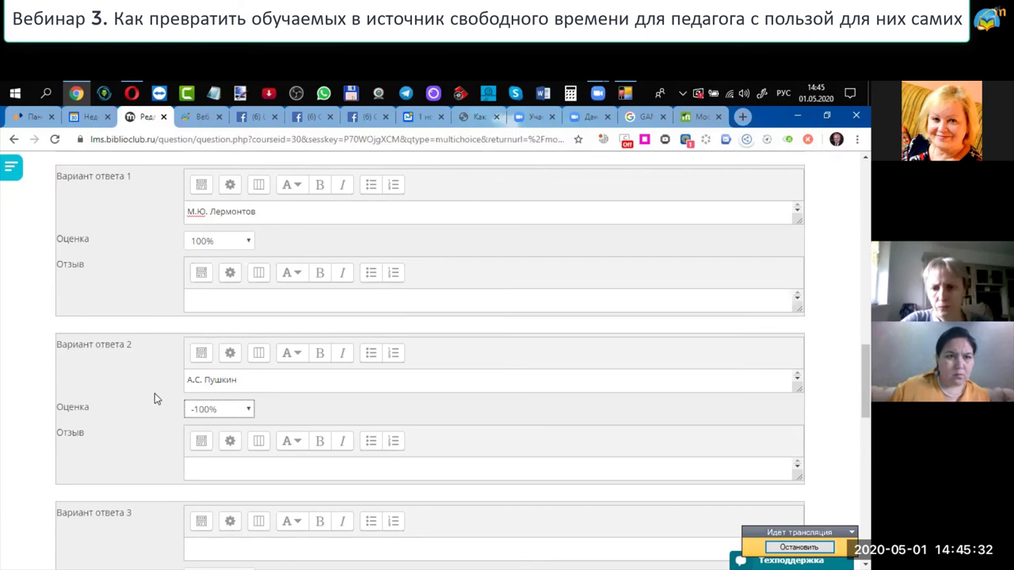
scroll(155, 394, down, 8)
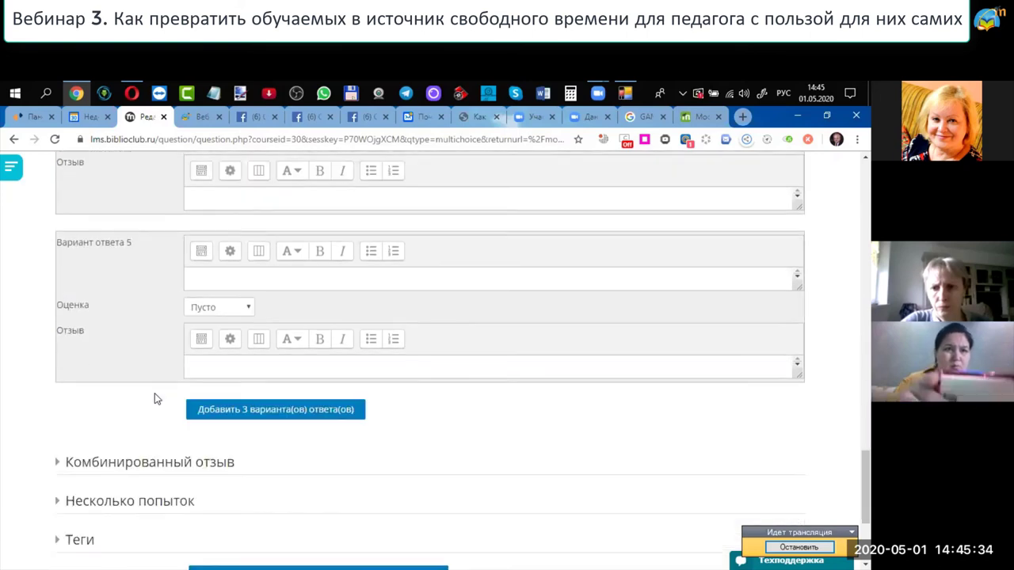
- Save the «Кто написал поэму "Мцыри"?» question and scroll up to review its two answers
scroll(155, 392, down, 3)
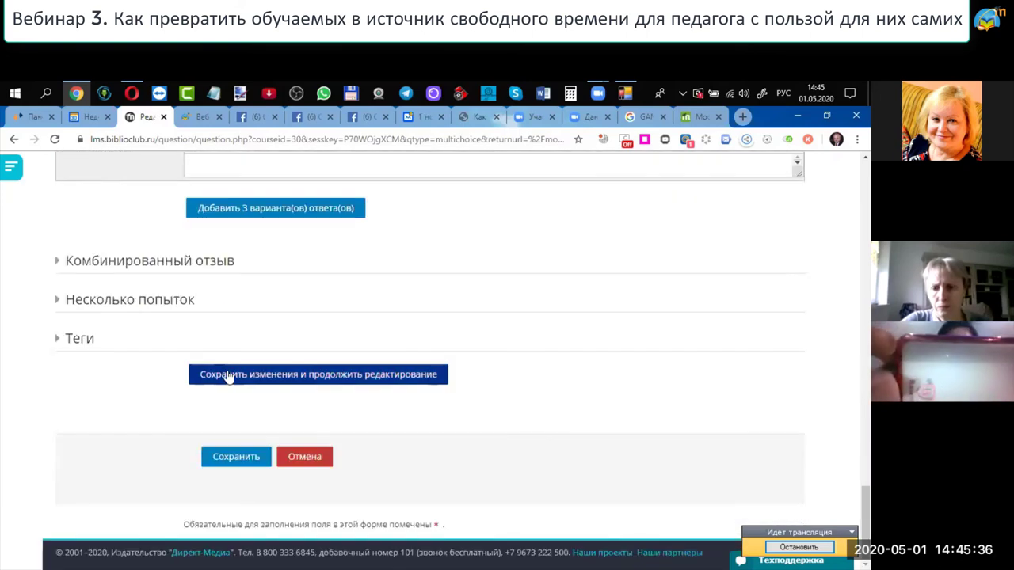
click(227, 376)
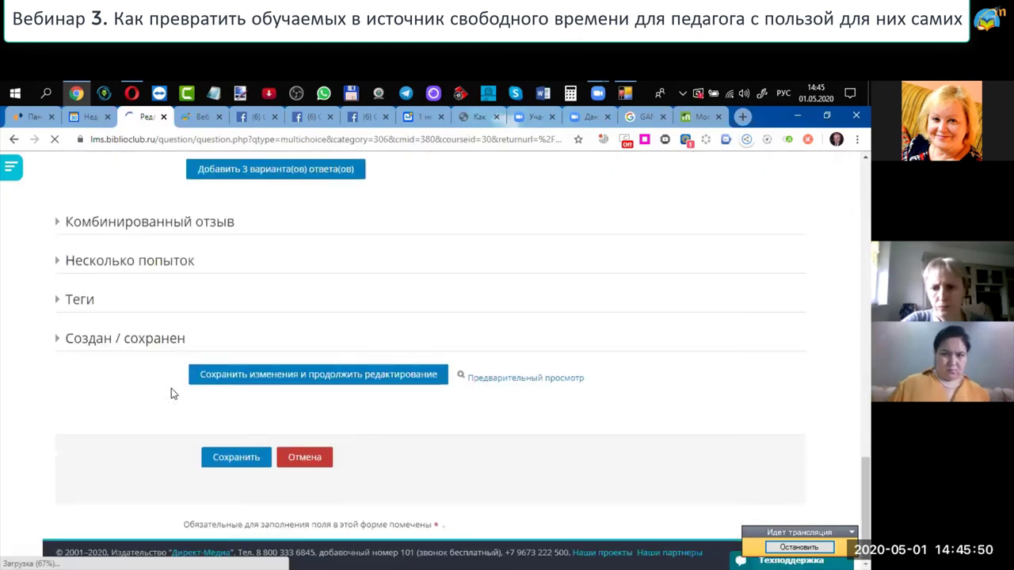
click(238, 460)
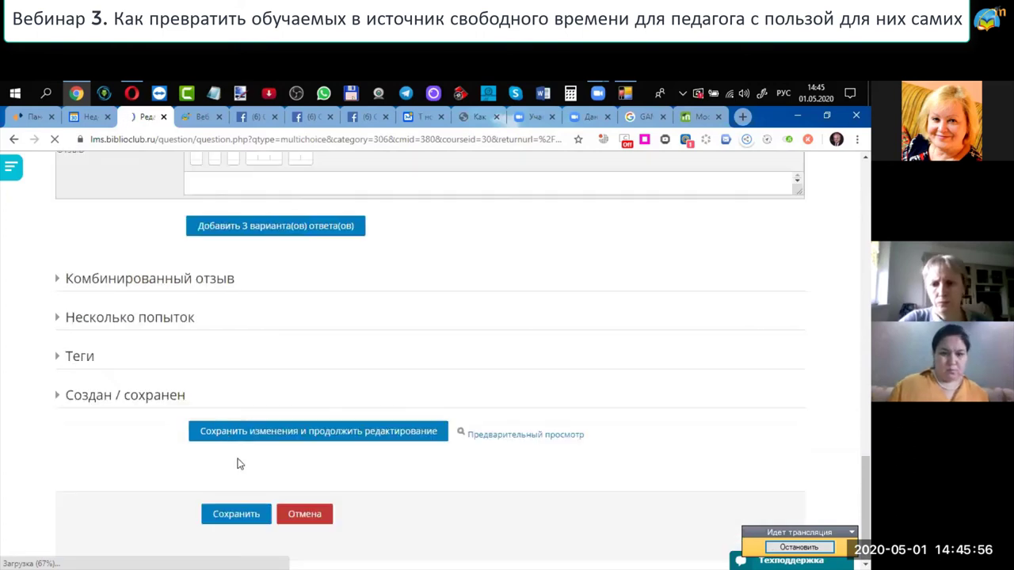
scroll(241, 444, up, 2)
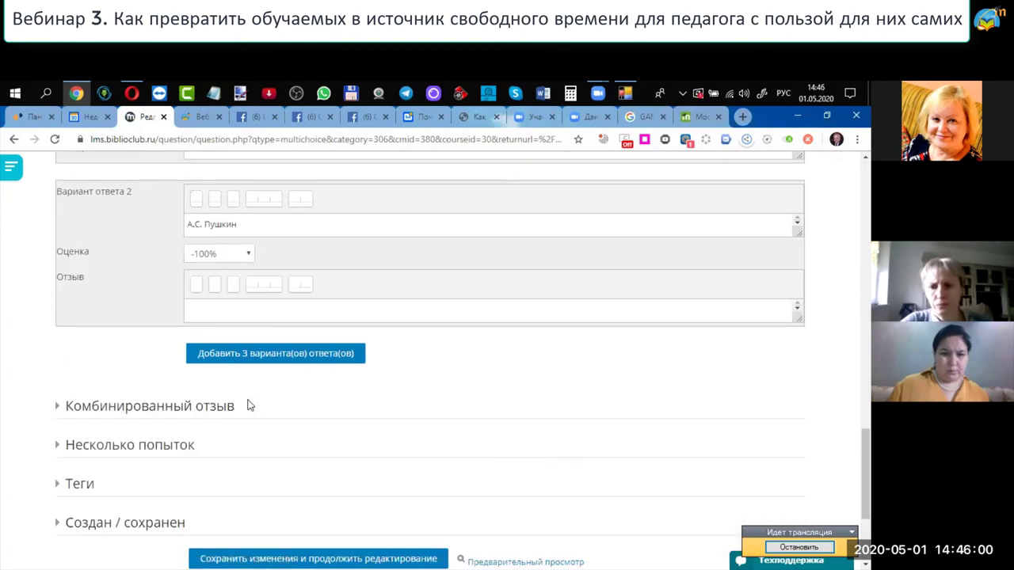
- Change answer 2 (А.С. Пушкин) from a -100% grade to Пусто
scroll(261, 366, up, 5)
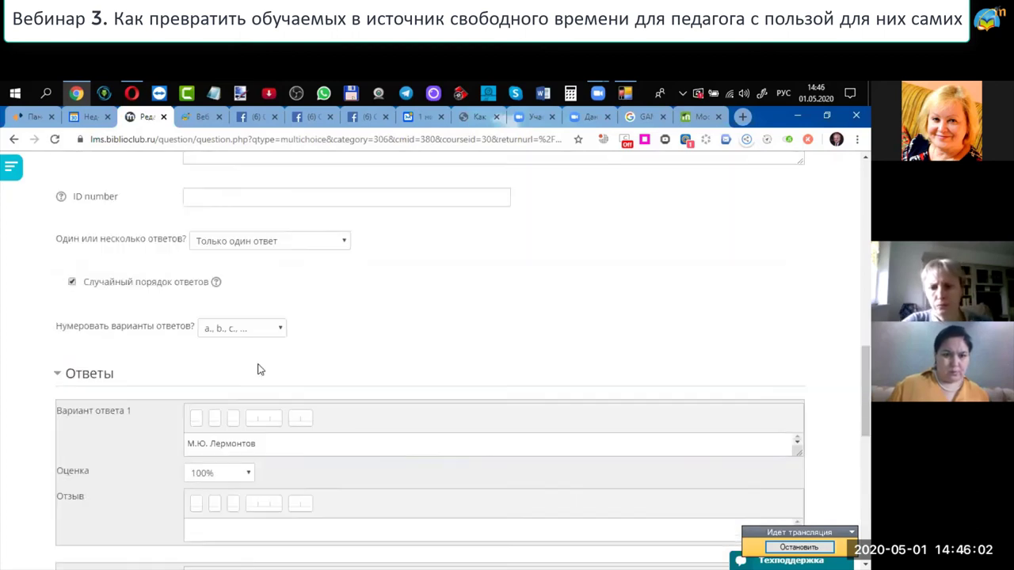
scroll(261, 369, up, 3)
scroll(258, 365, down, 5)
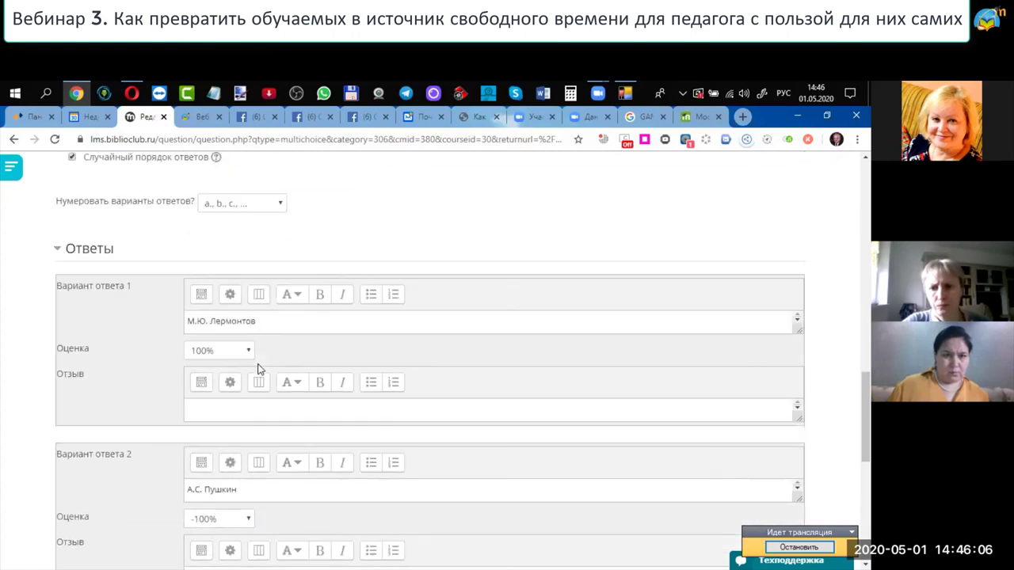
scroll(259, 369, down, 3)
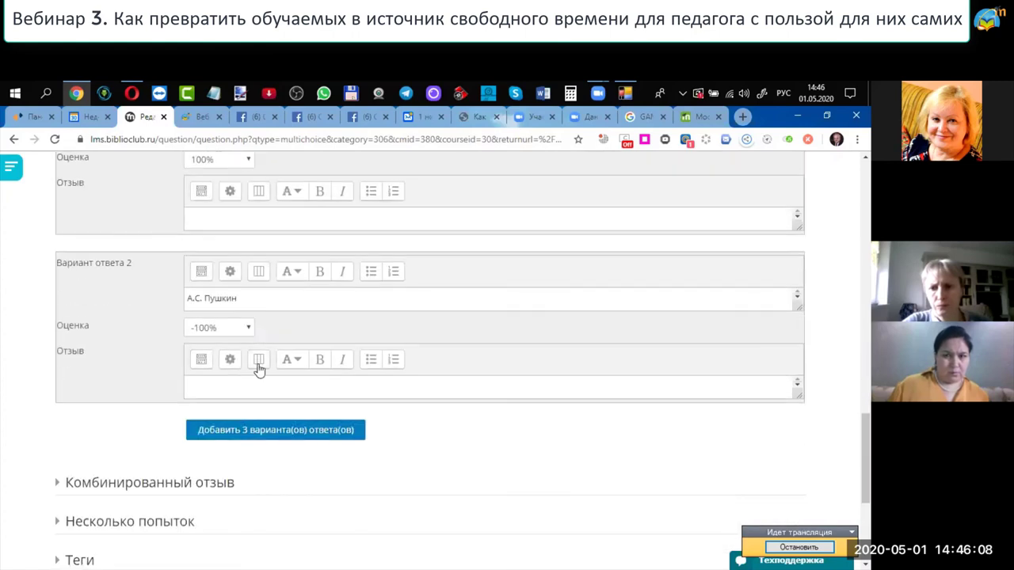
click(248, 329)
drag(253, 472, 241, 419)
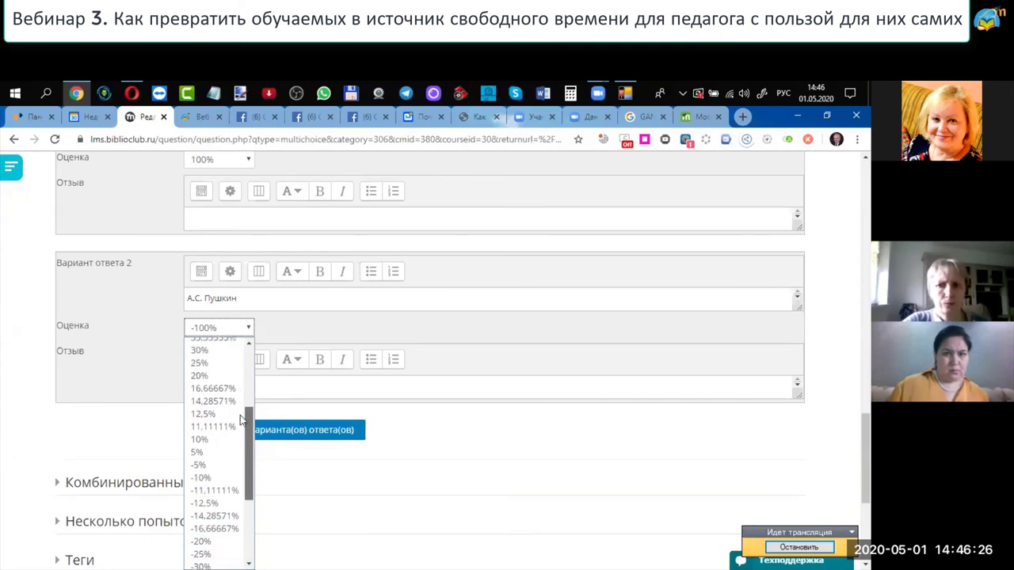
drag(247, 419, 237, 346)
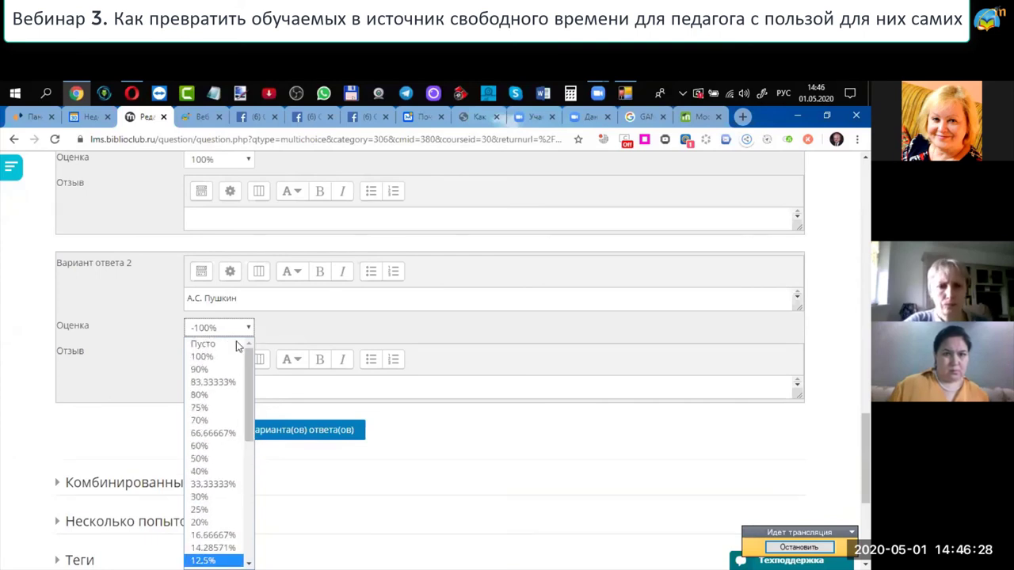
click(233, 346)
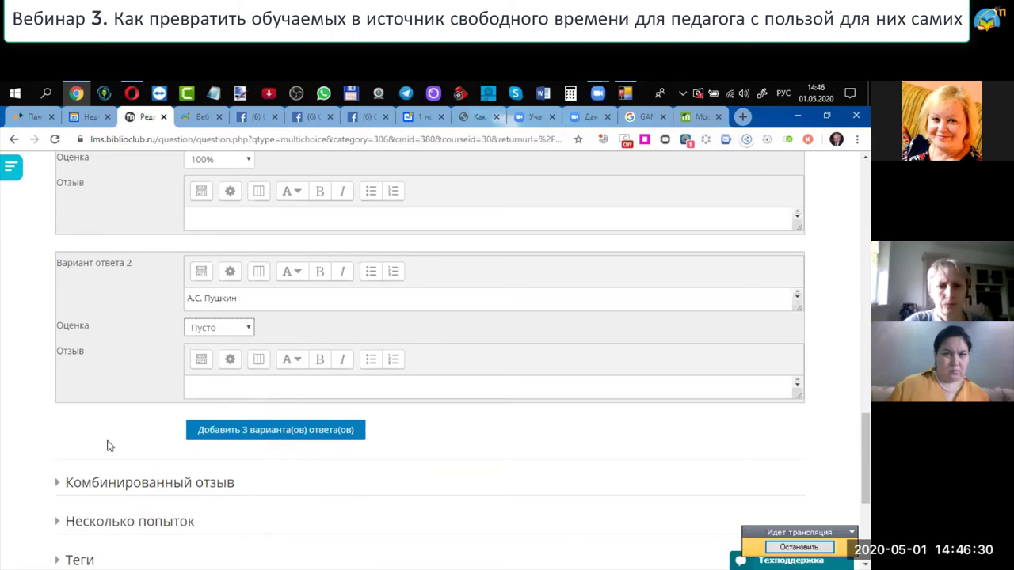
scroll(110, 446, down, 5)
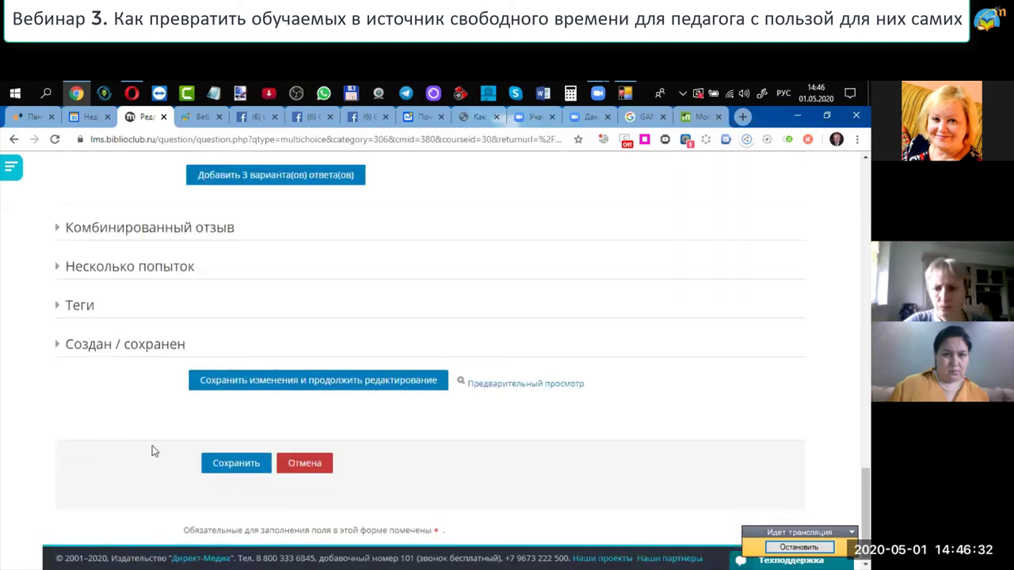
- Save the question and view it in the СтудТест list beside «Это правда?»
click(221, 467)
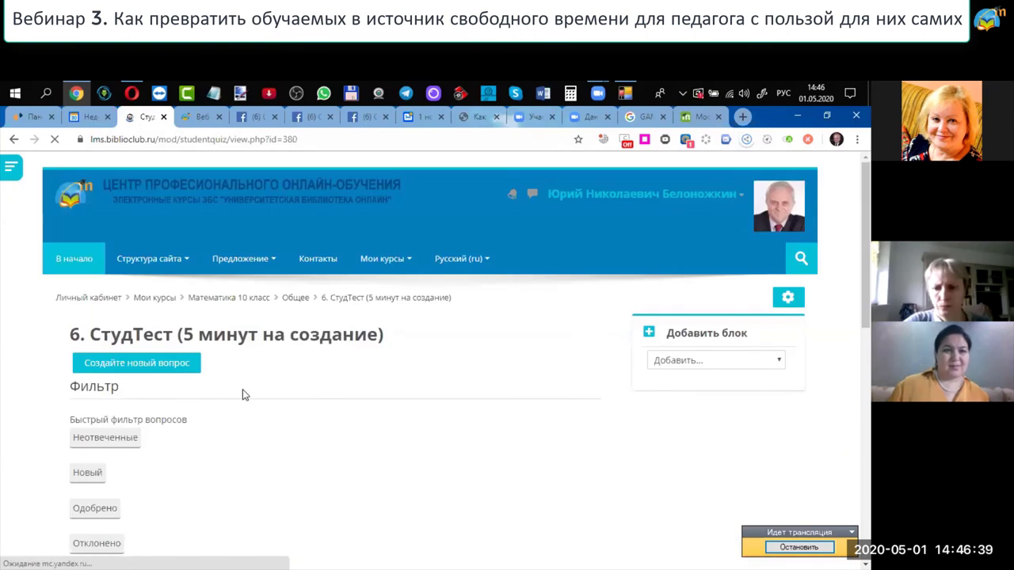
scroll(245, 394, down, 2)
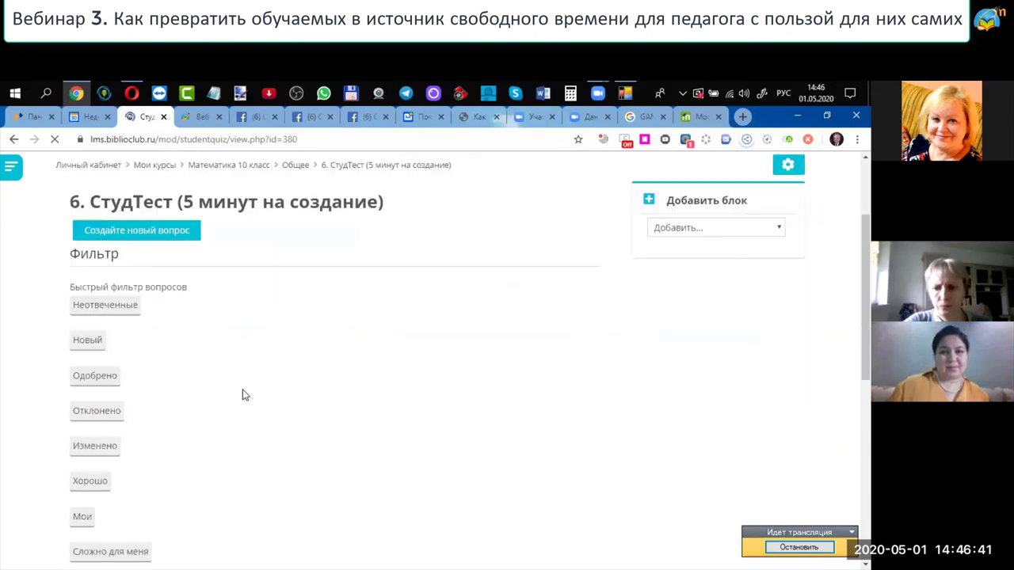
scroll(245, 395, down, 5)
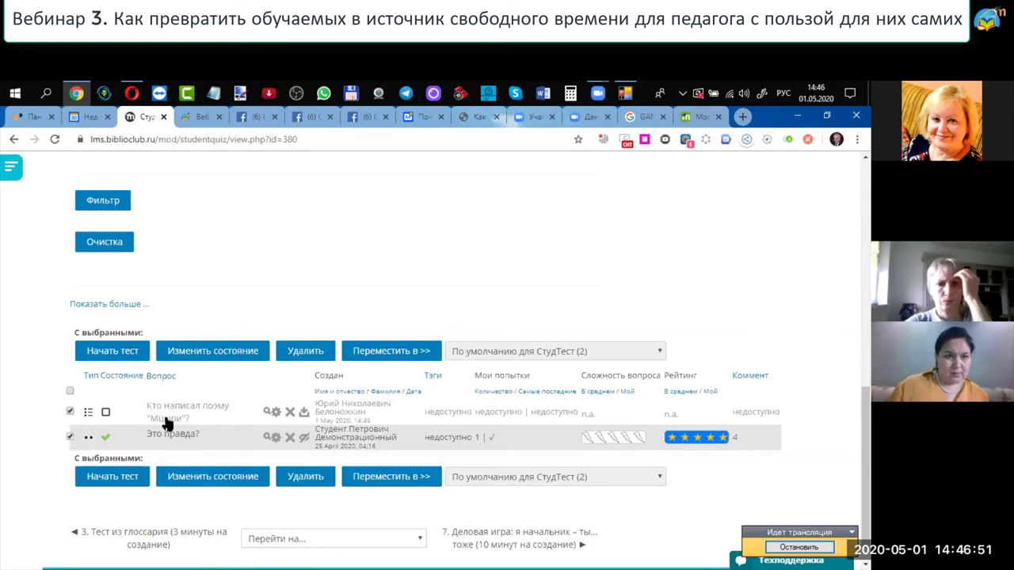
key(alt+Tab)
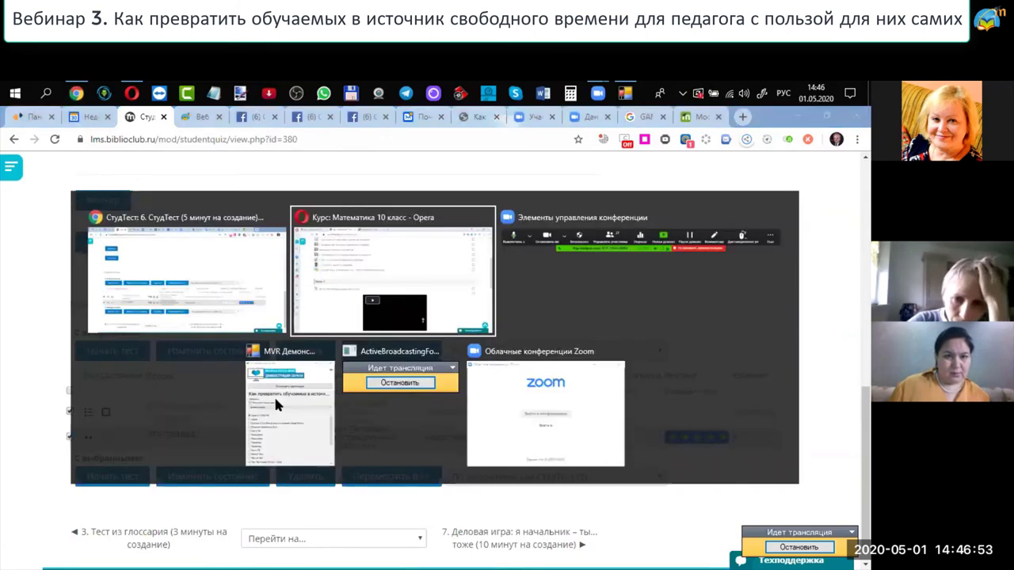
key(alt+Tab)
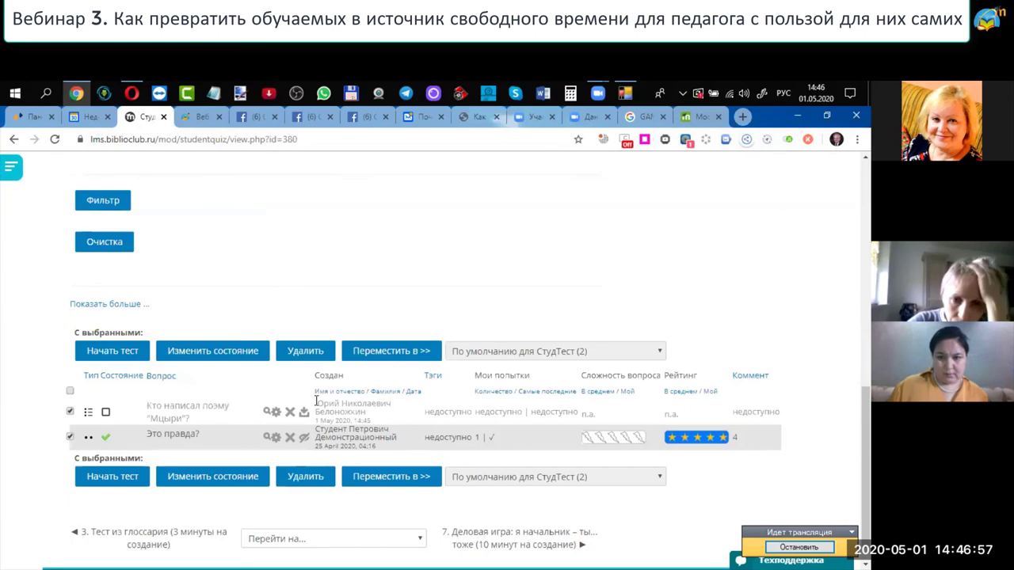
key(alt+Tab)
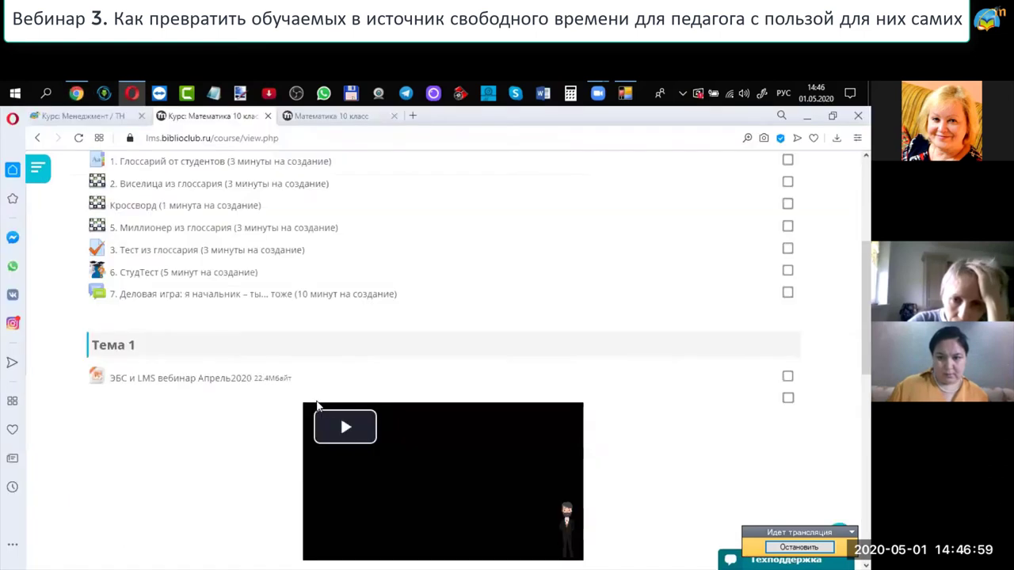
key(alt+Tab)
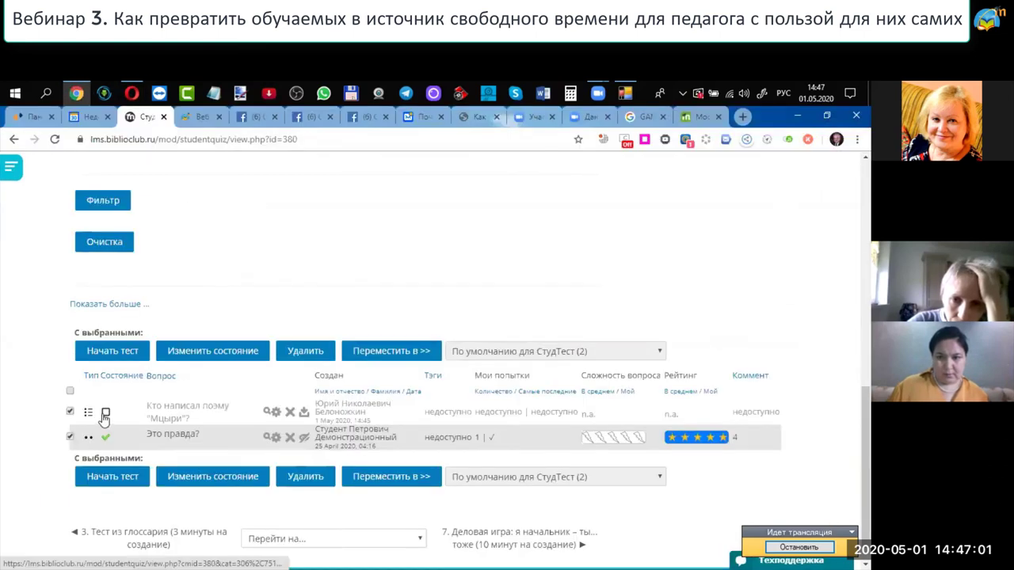
click(106, 417)
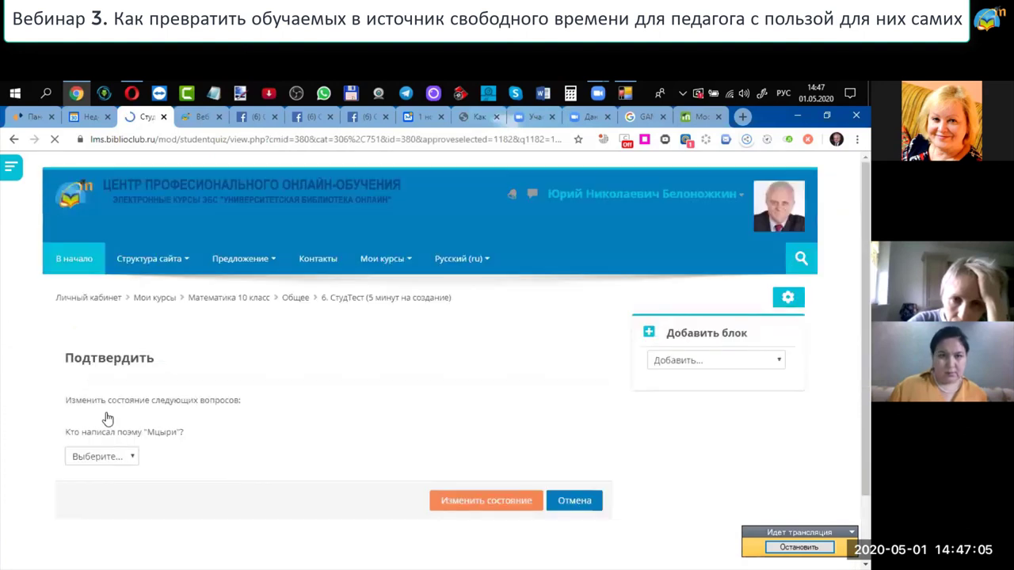
scroll(108, 418, down, 1)
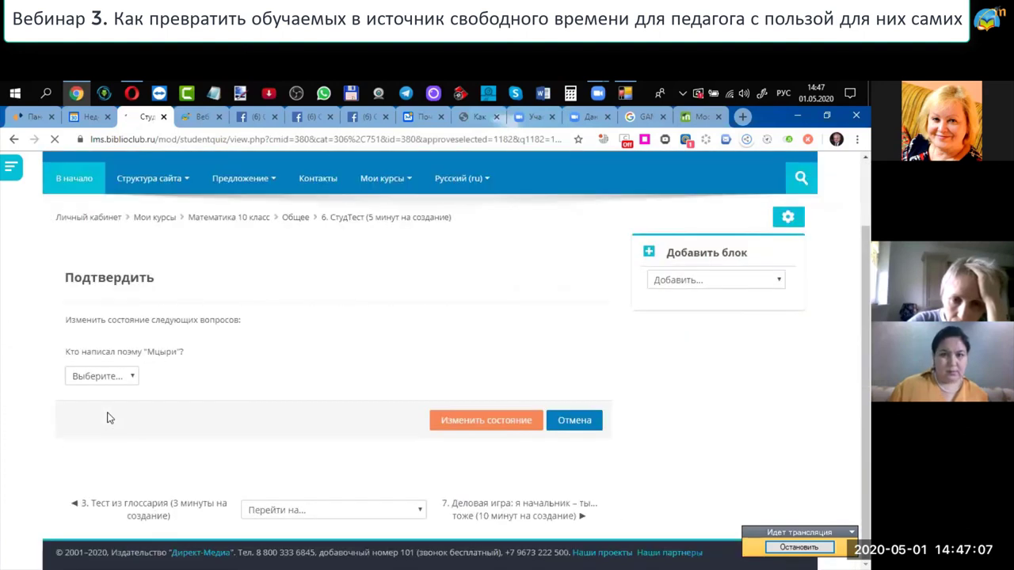
click(14, 141)
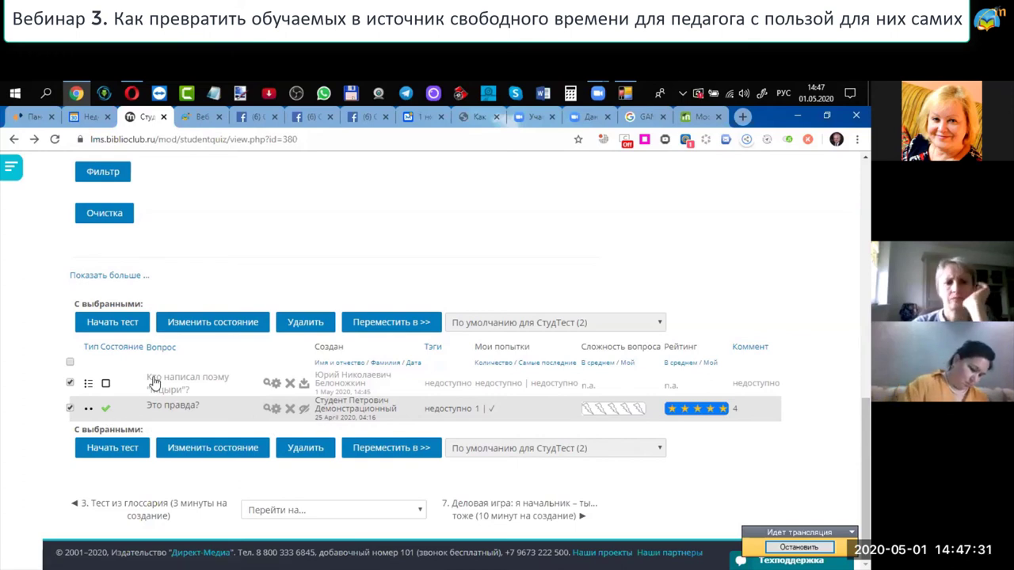
click(422, 447)
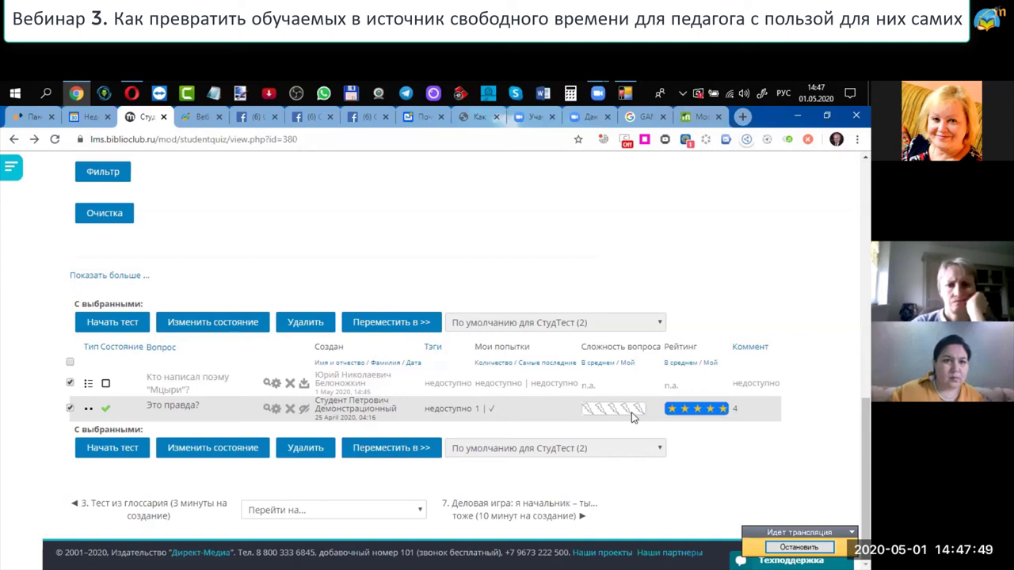
mouse_move(632, 417)
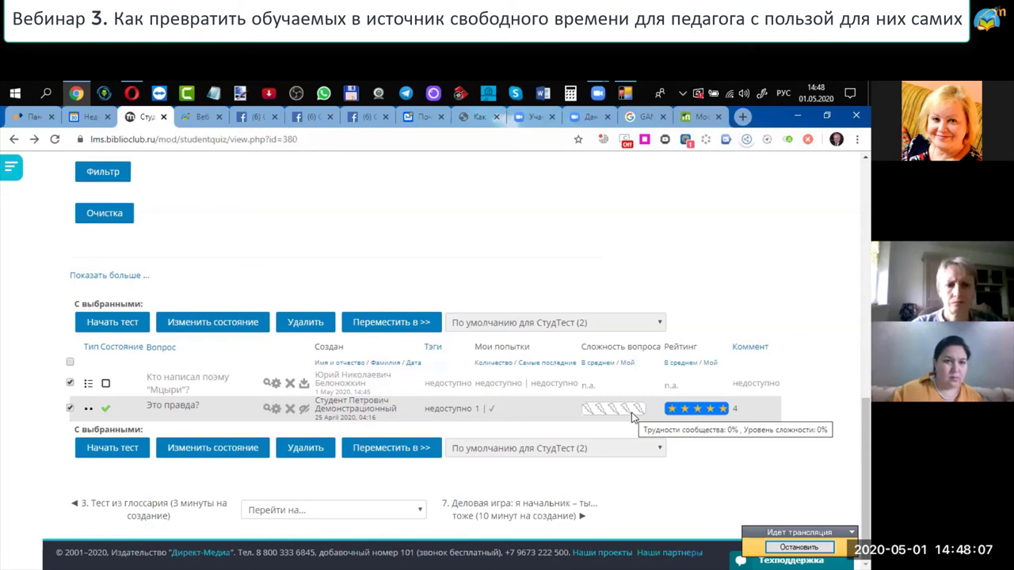
scroll(493, 361, up, 4)
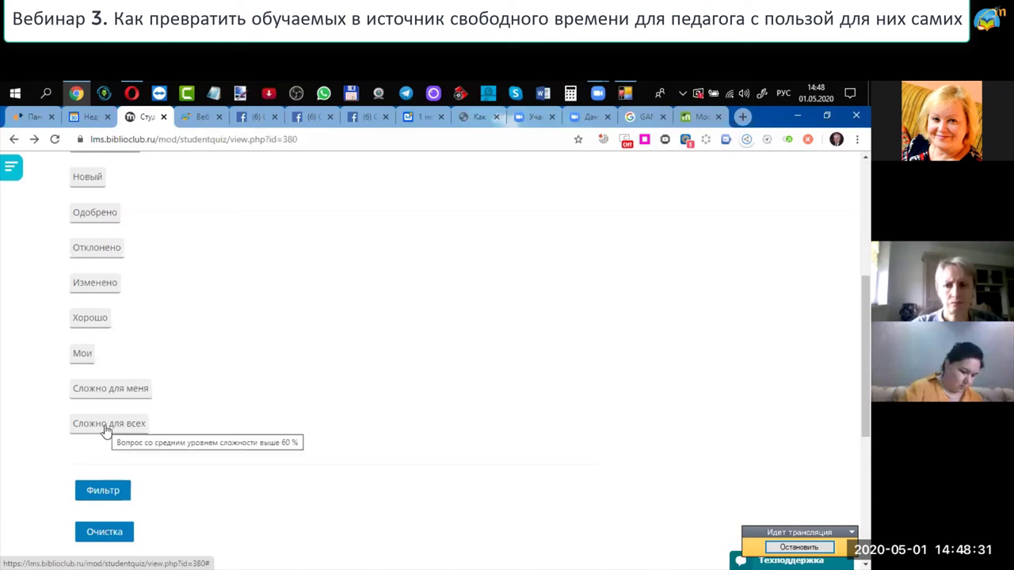
scroll(145, 392, up, 3)
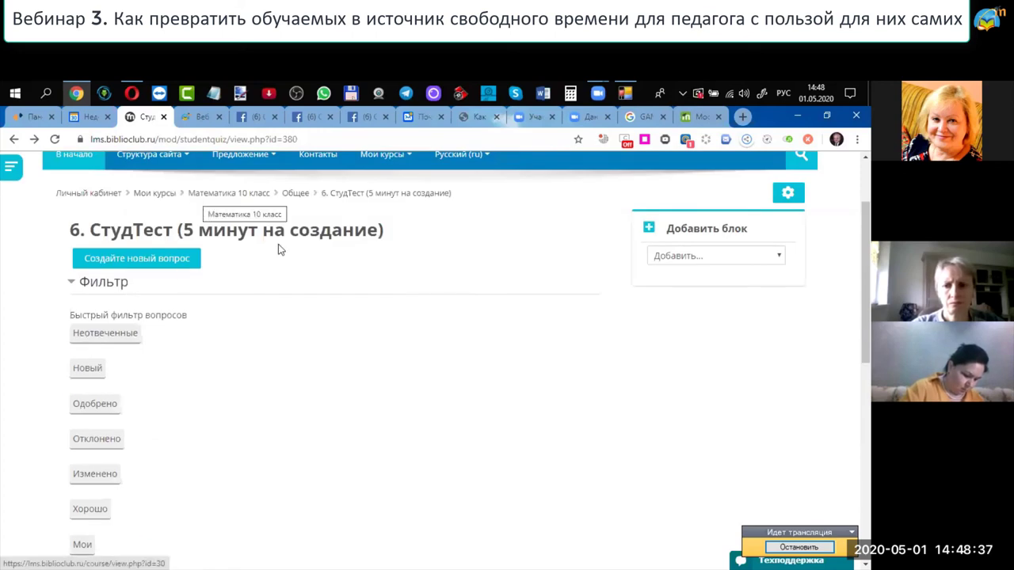
key(alt+Tab)
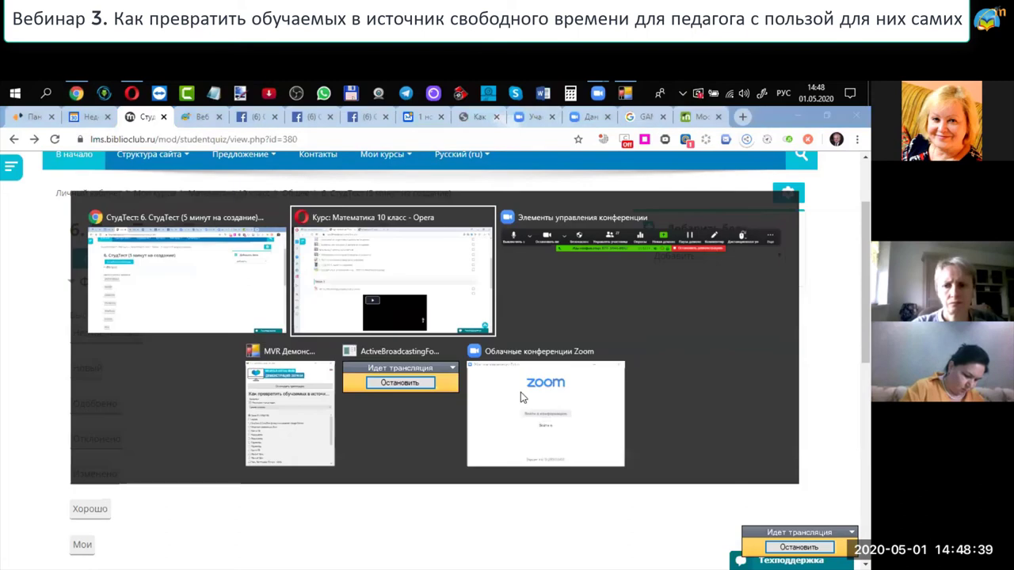
key(alt+Tab)
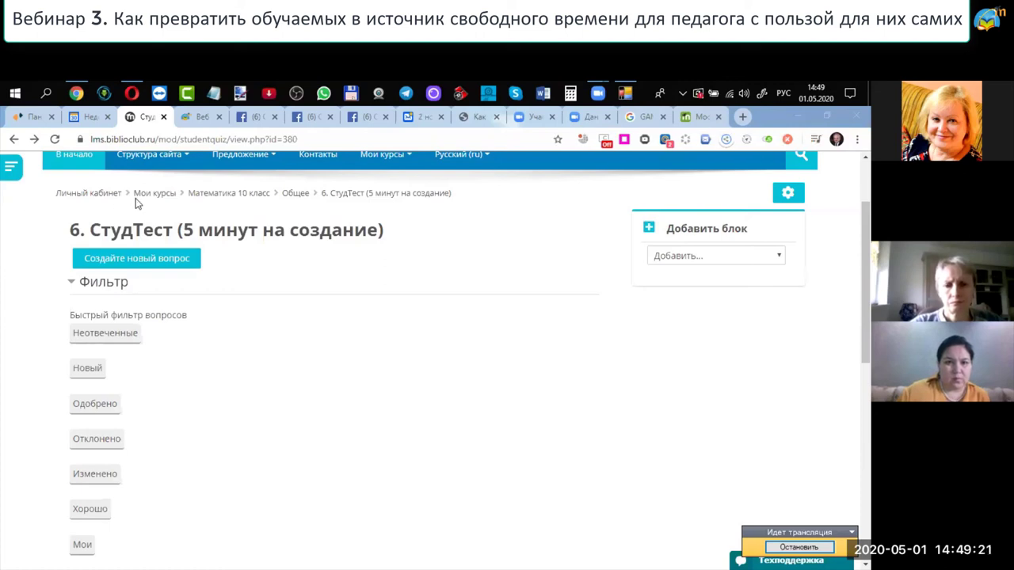
scroll(240, 278, up, 1)
scroll(240, 278, up, 1)
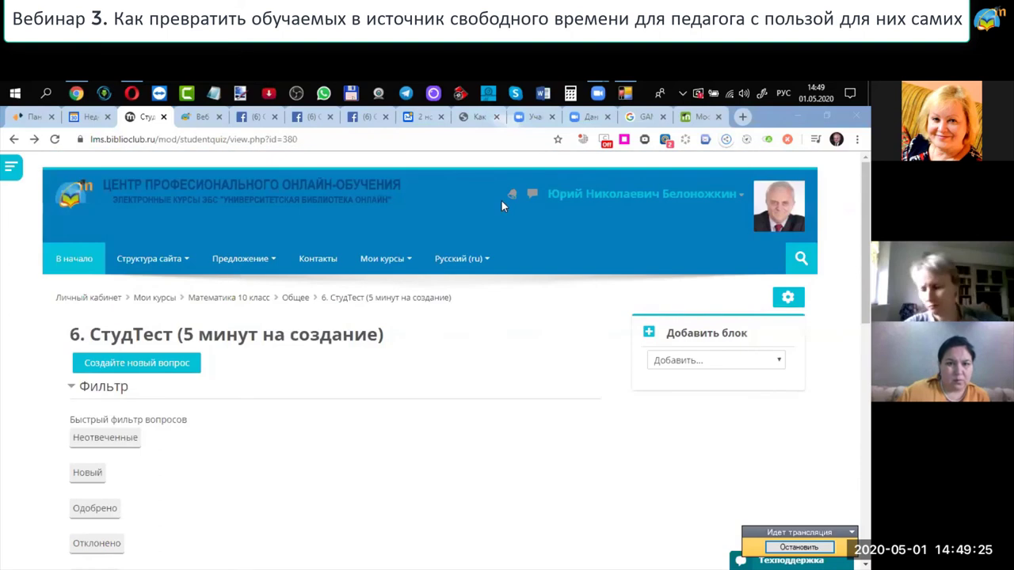
click(457, 261)
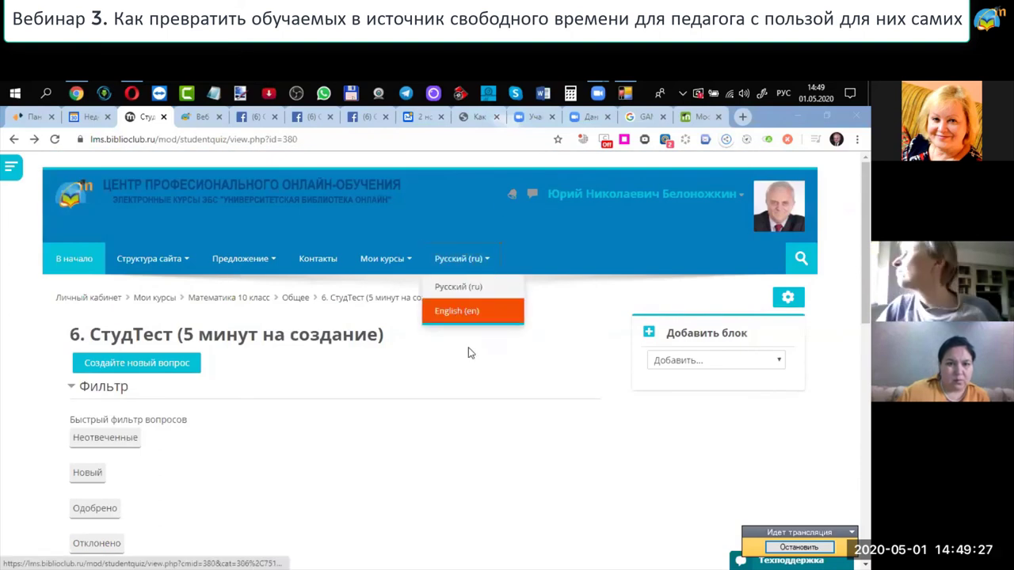
click(456, 354)
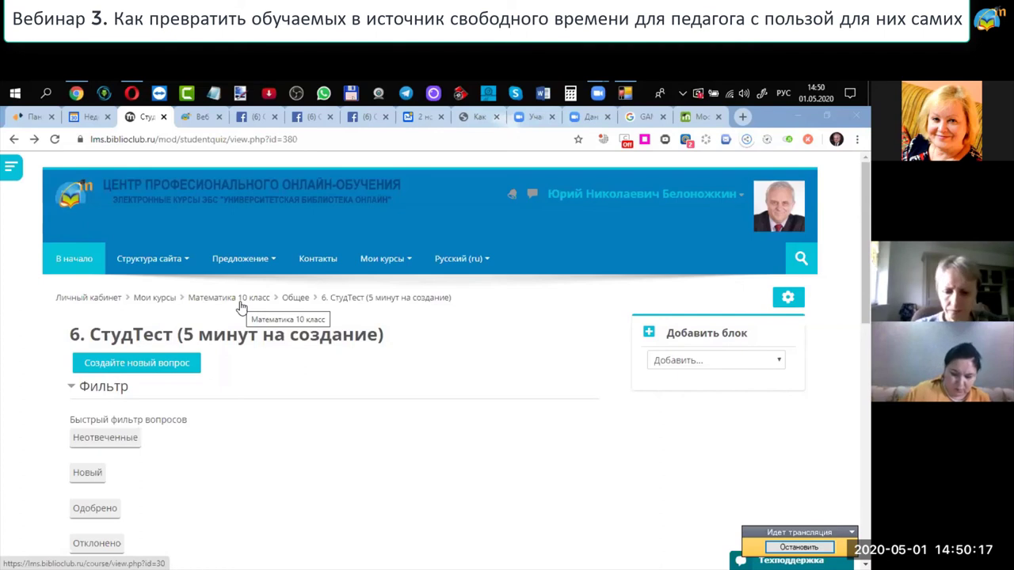
click(241, 308)
- Visit the Математика 10 класс course page, then switch to the Вебинар 3 page
click(242, 307)
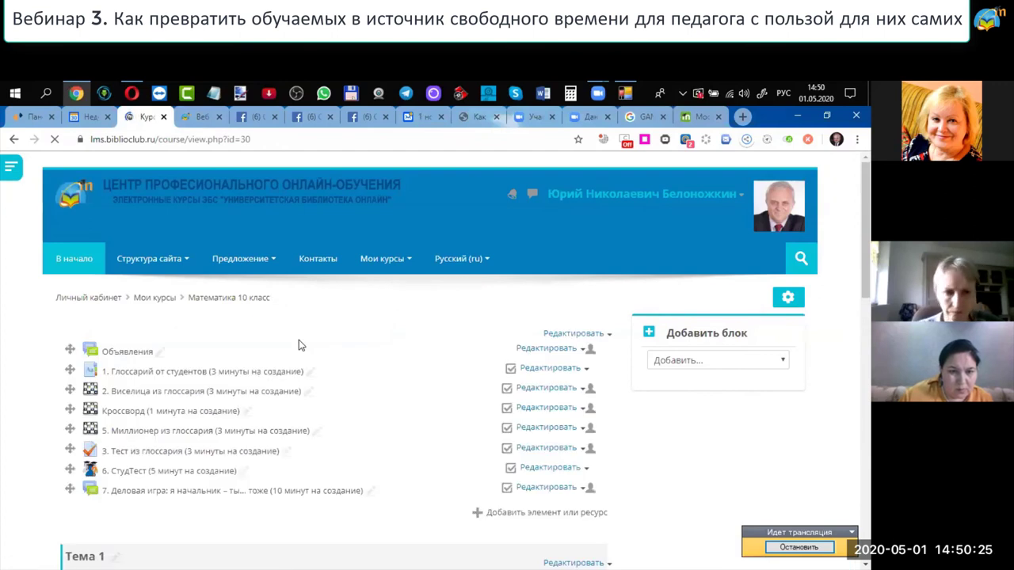
scroll(298, 345, down, 1)
scroll(298, 345, down, 1)
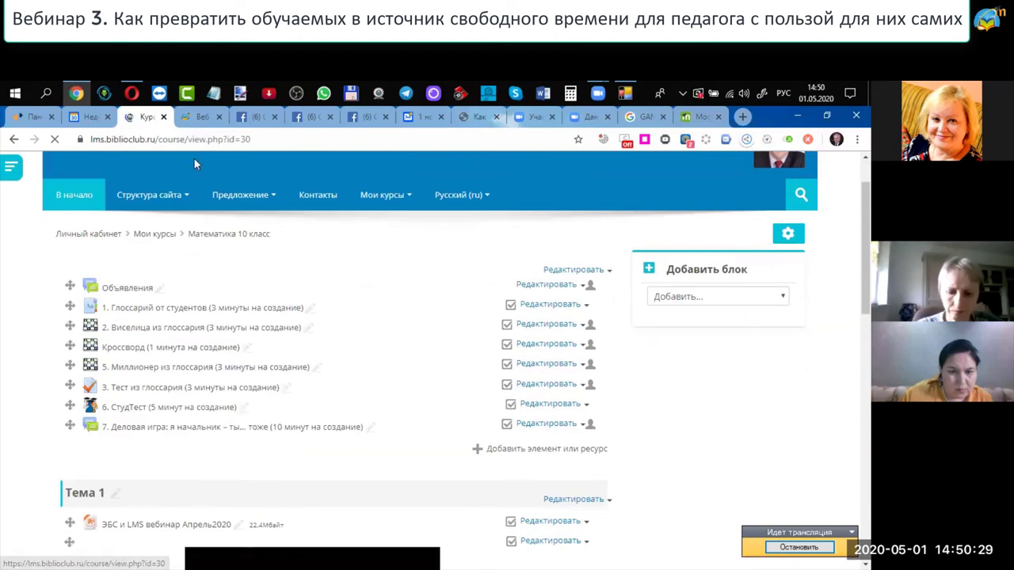
click(200, 117)
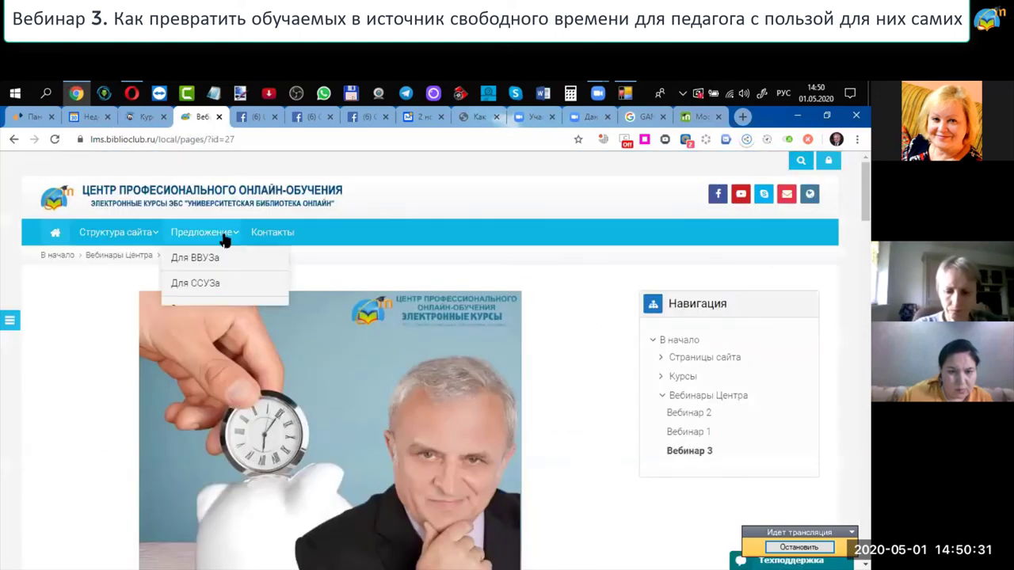
- Return to the Математика 10 класс course page with its activities listed
mouse_move(143, 242)
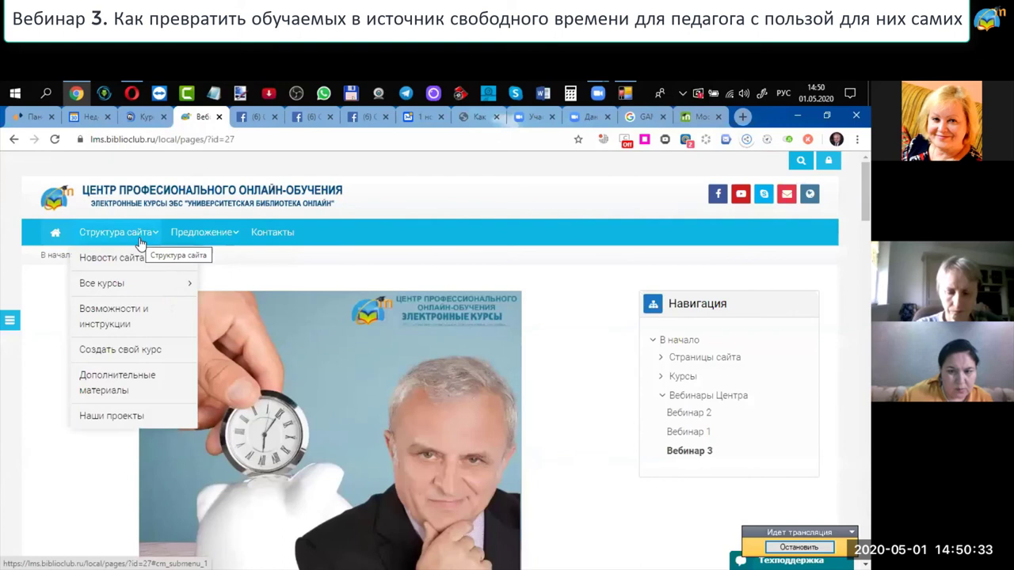
mouse_move(183, 240)
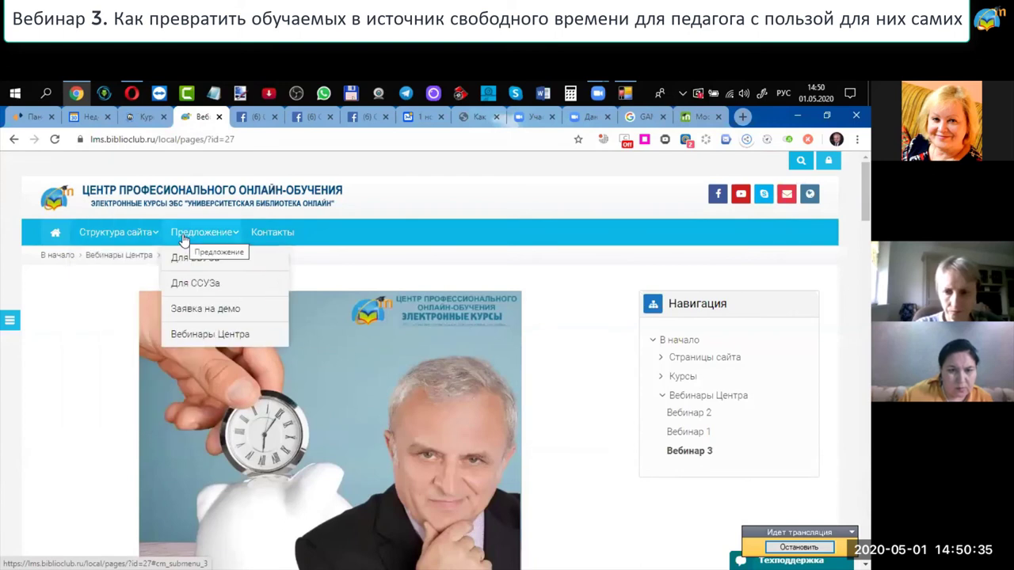
click(139, 121)
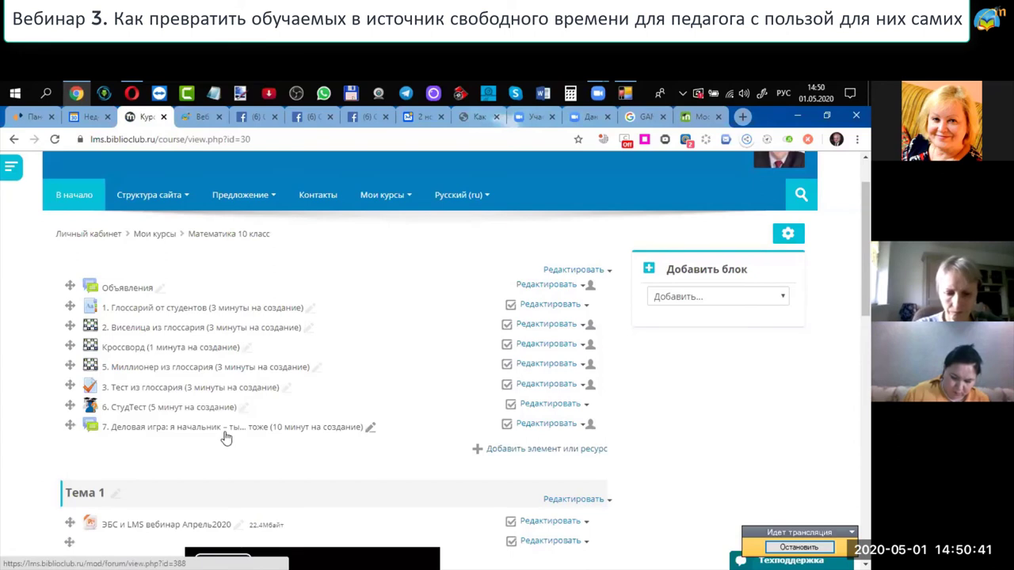
- Open the «7. Деловая игра» forum, then show the moodle.org mod_game plugin page
scroll(165, 451, down, 1)
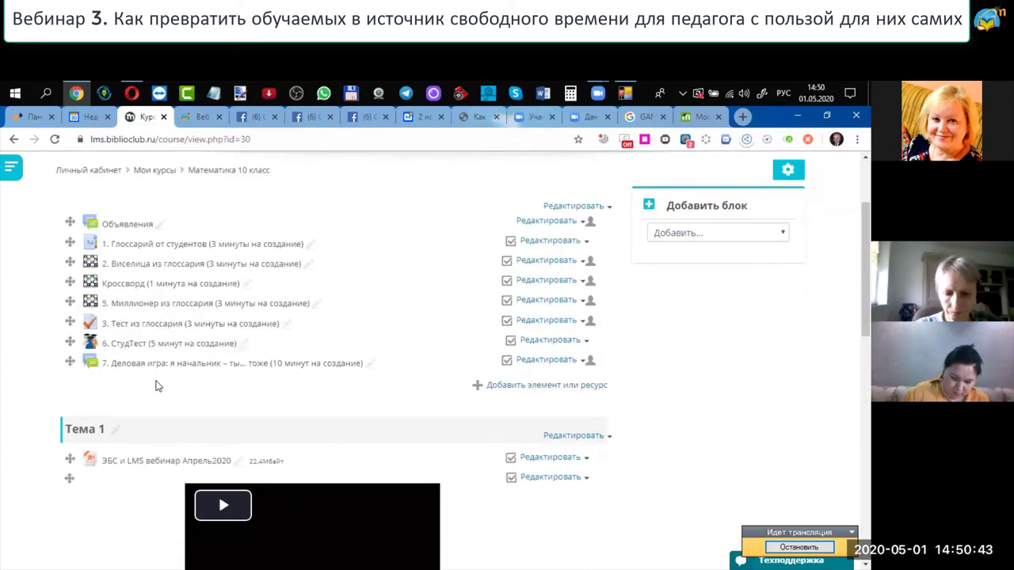
key(alt+Tab)
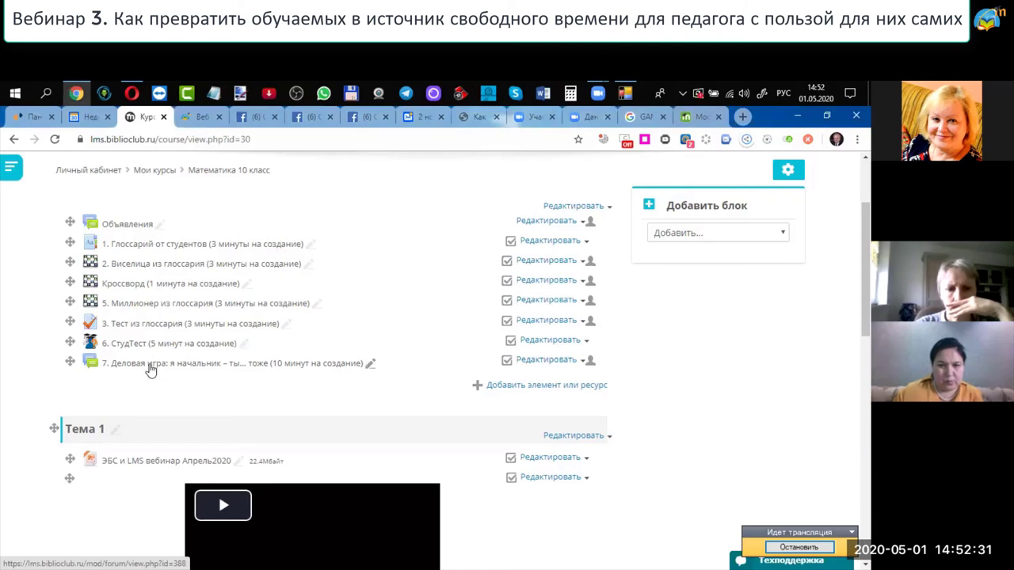
click(150, 366)
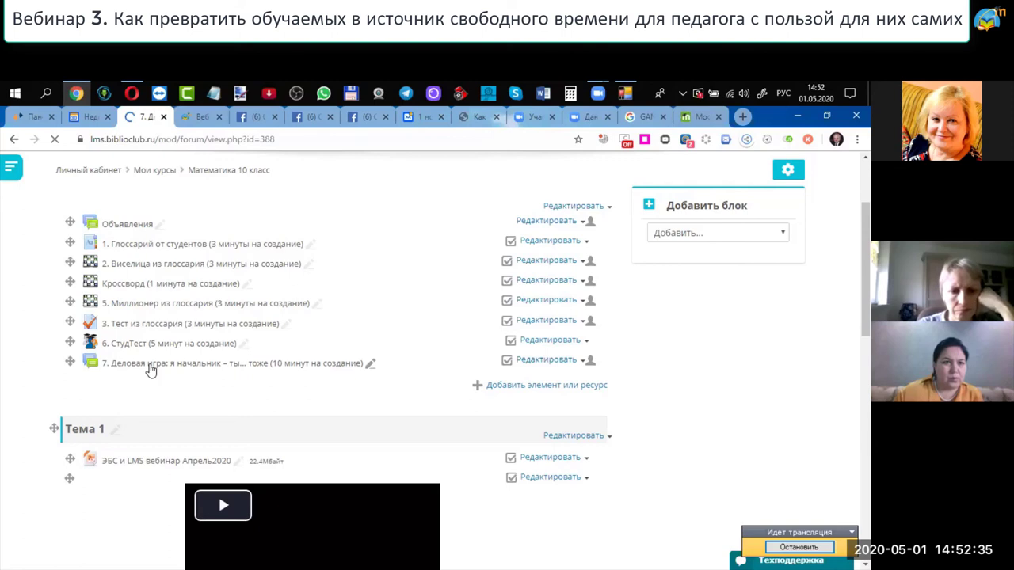
click(688, 117)
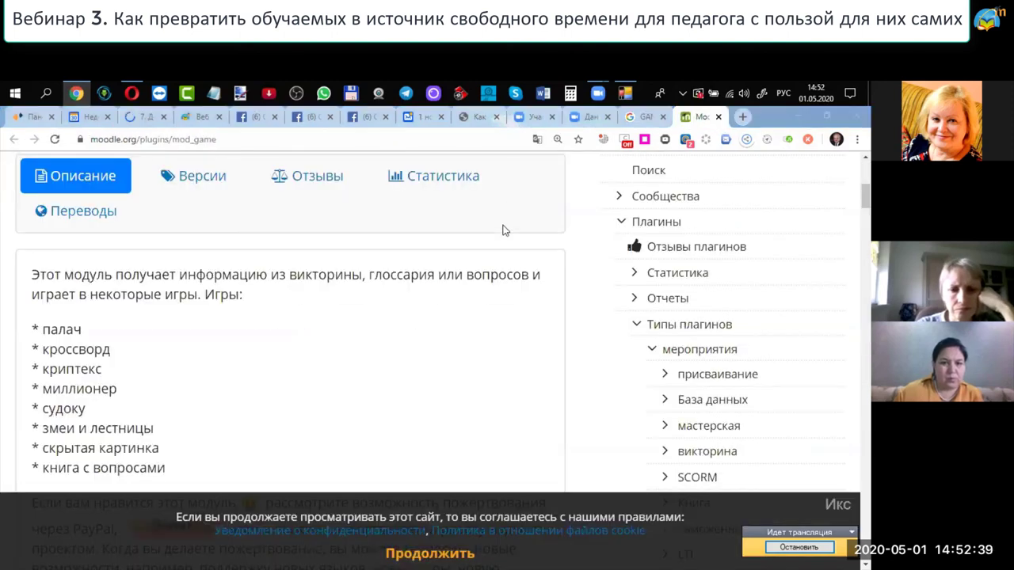
- Search the moodle.org plugins directory for 'studtest'
scroll(511, 226, up, 4)
scroll(511, 225, up, 2)
click(641, 336)
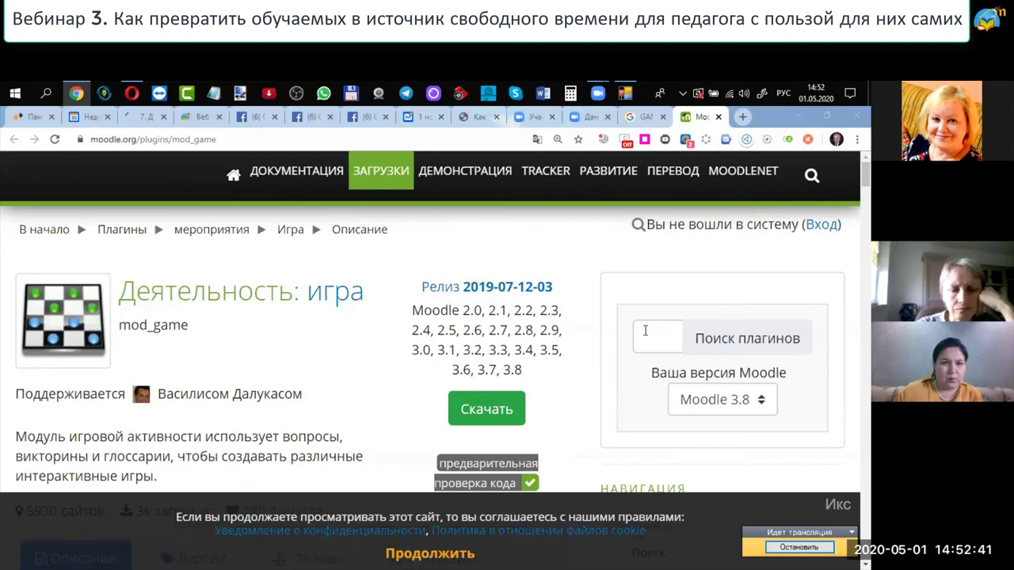
key(alt+shift)
text(s)
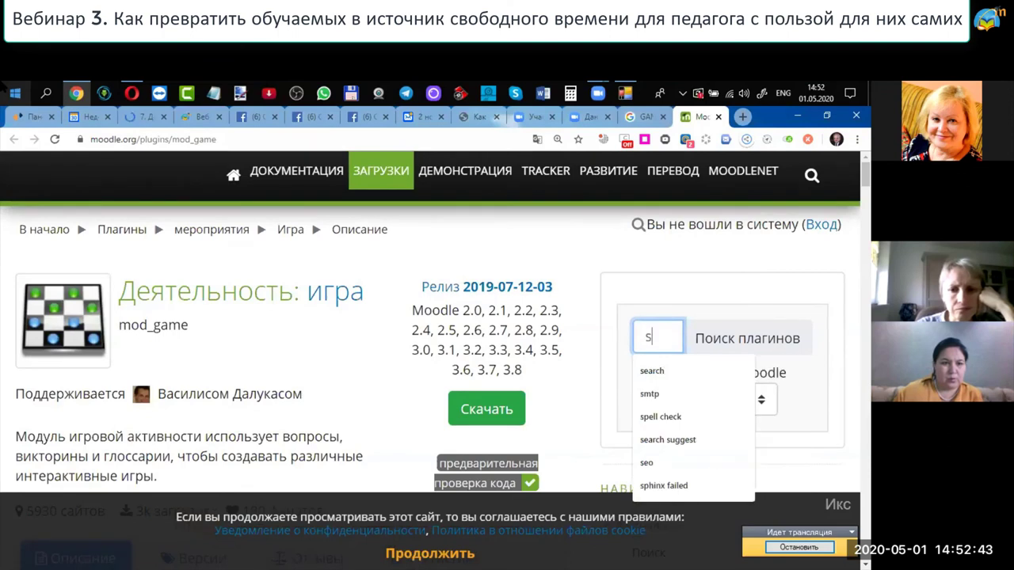
text(tud)
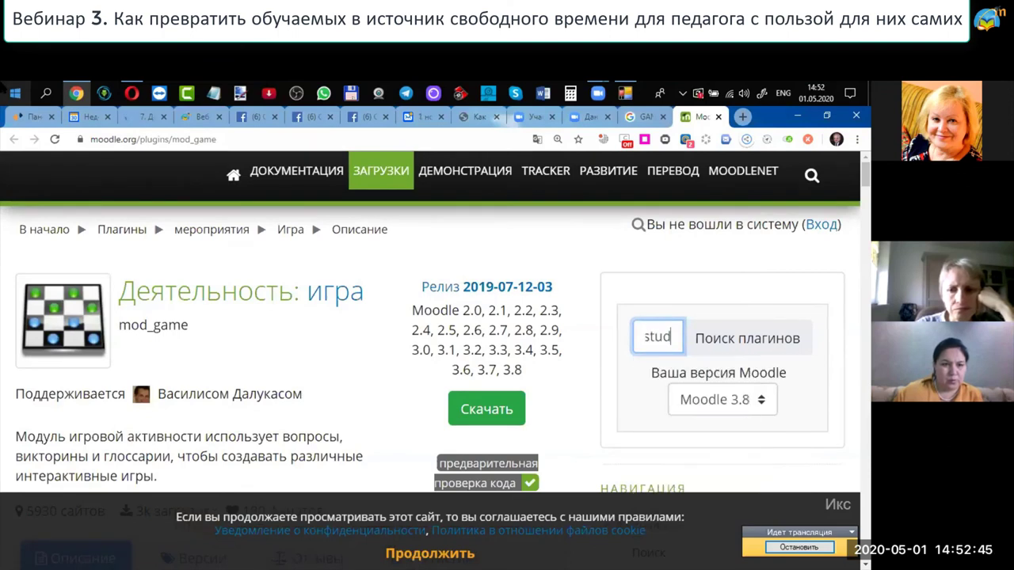
key(BackSpace)
key(BackSpace)
key(BackSpace)
key(BackSpace)
text(test)
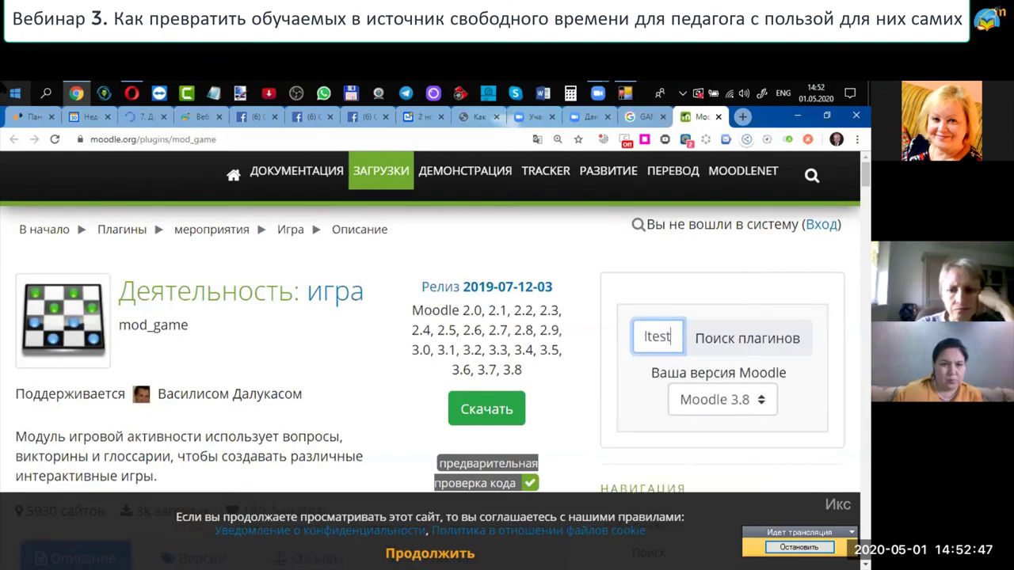
key(Return)
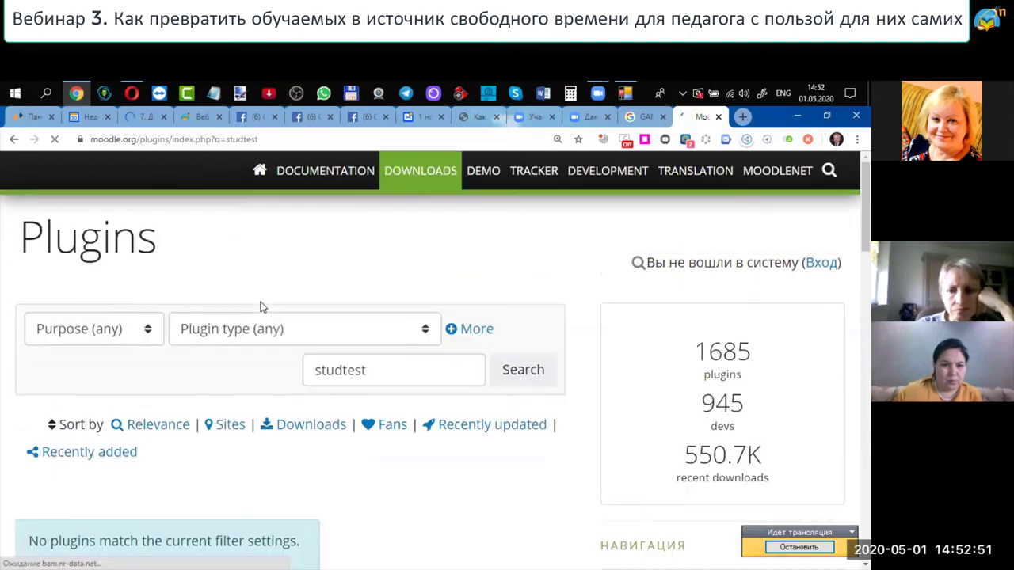
- Rerun the plugin search as 'stud test' and browse results such as StudentQuiz
scroll(263, 308, down, 3)
scroll(263, 307, up, 2)
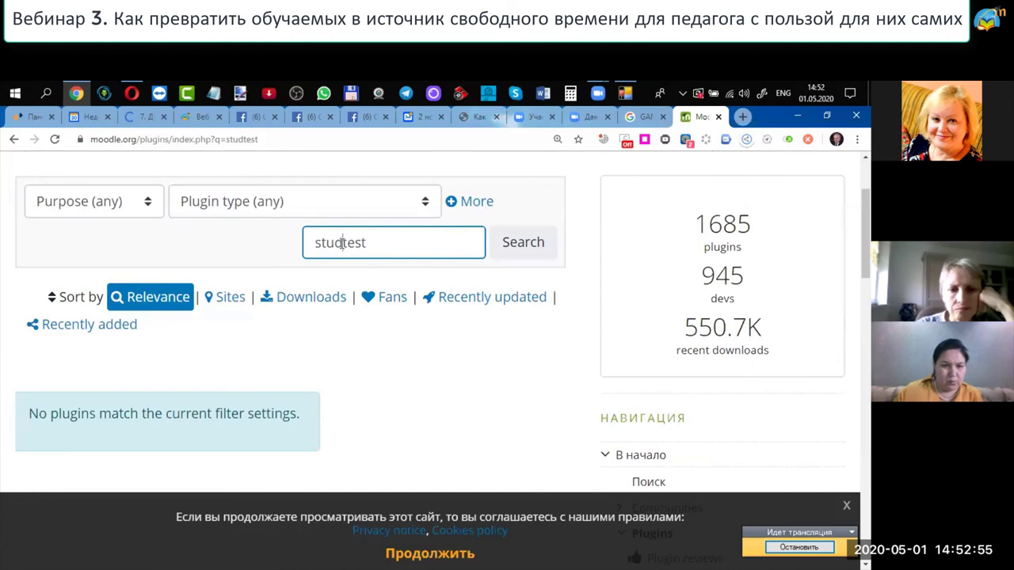
click(341, 243)
key(Return)
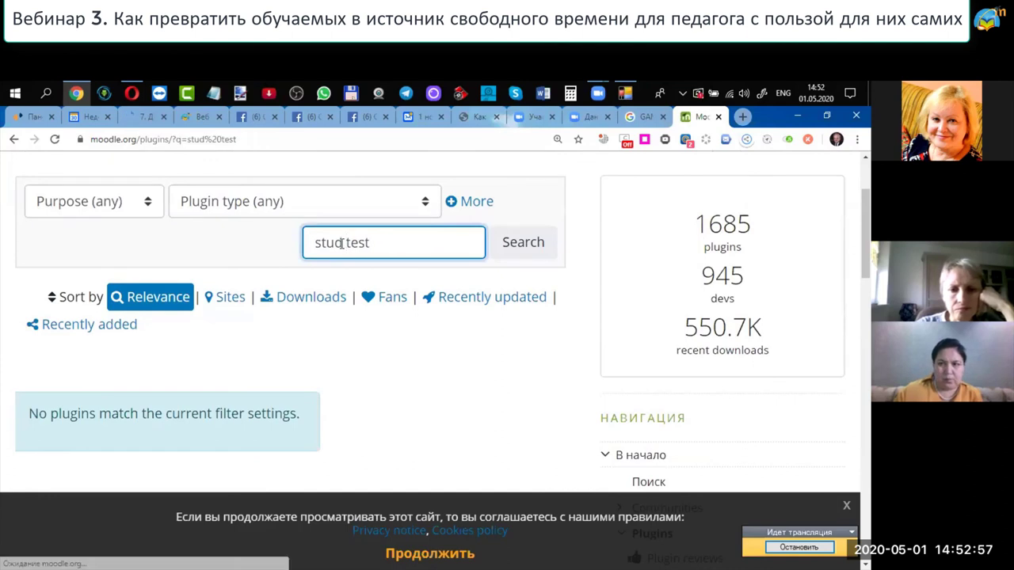
scroll(341, 250, down, 6)
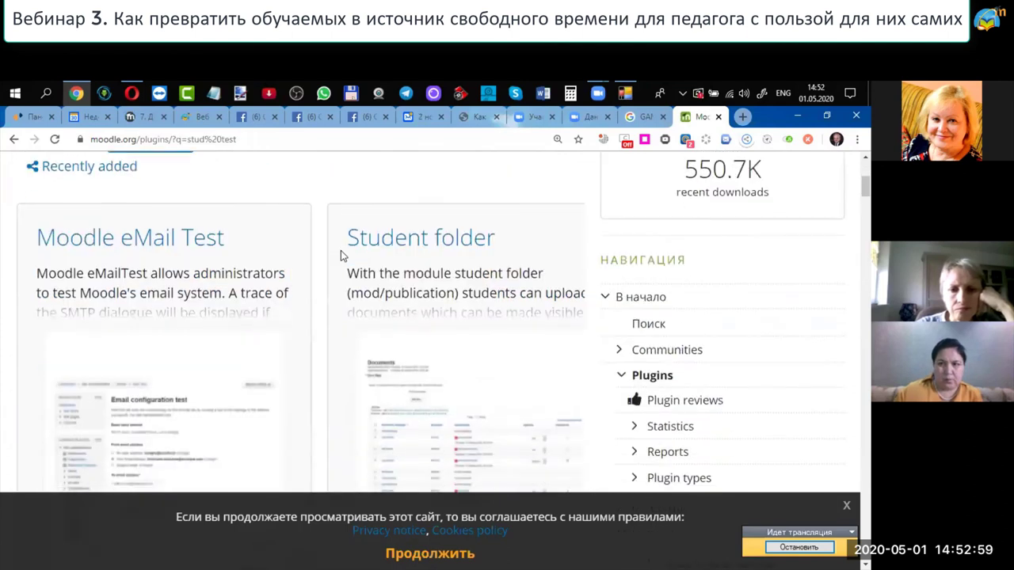
scroll(341, 251, down, 6)
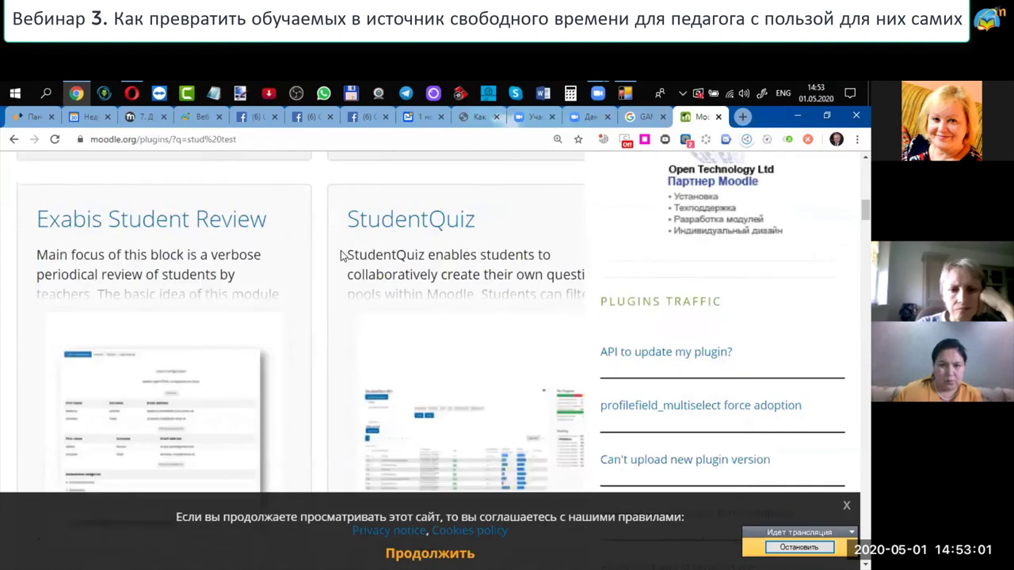
scroll(341, 252, down, 5)
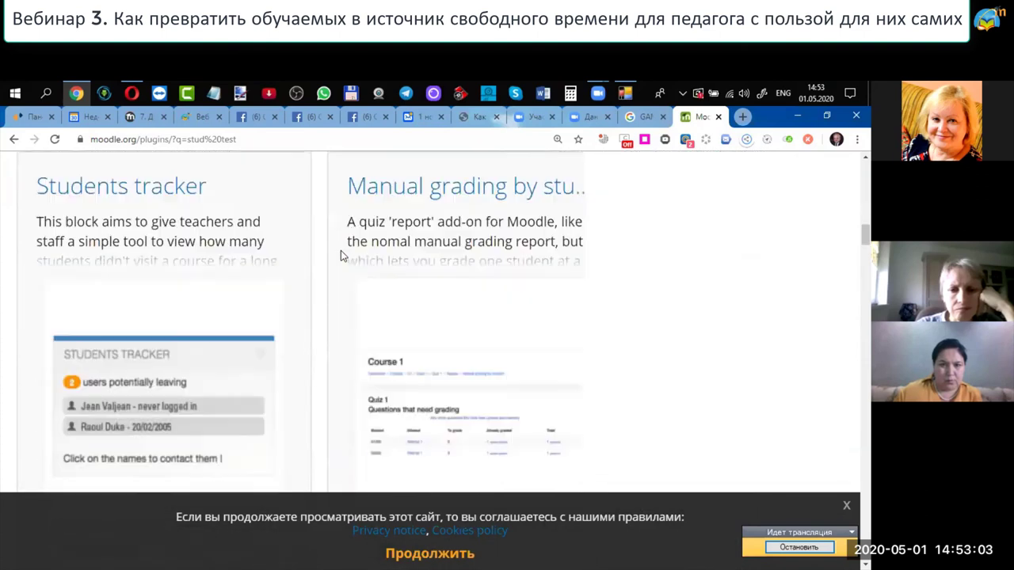
scroll(341, 250, down, 3)
scroll(341, 250, up, 8)
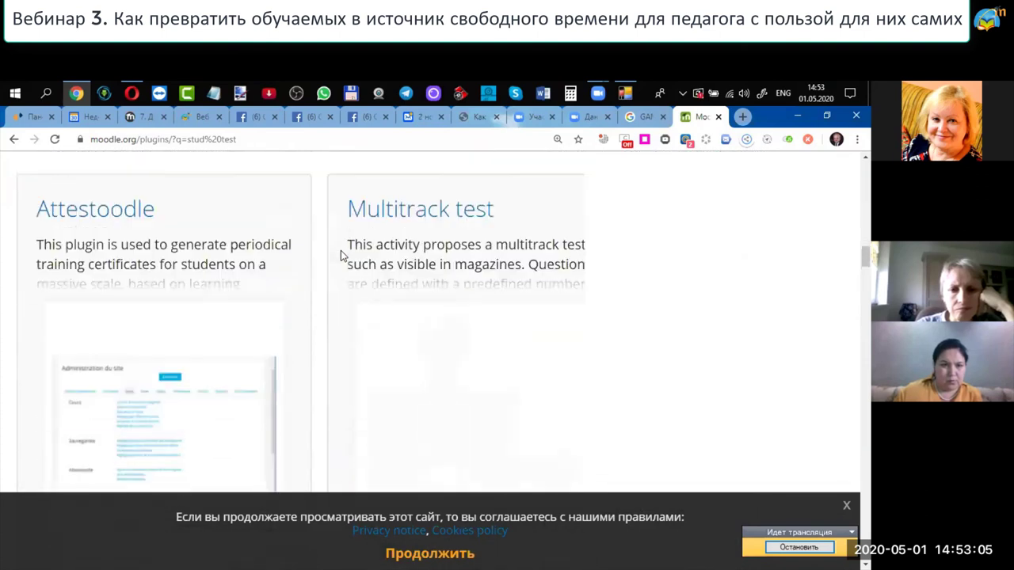
- Go back to the Математика 10 класс course page in Opera
key(alt+Tab)
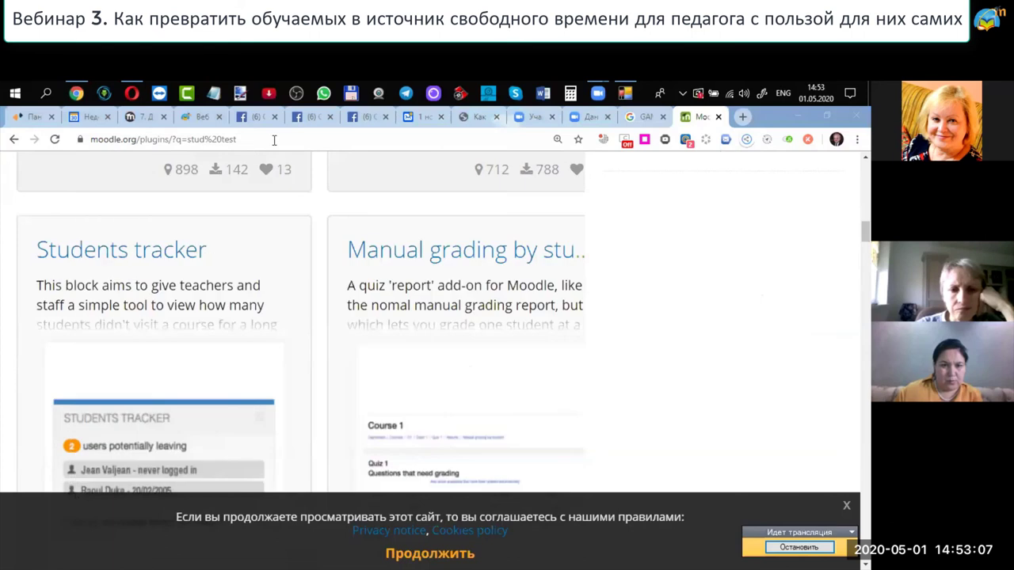
click(201, 117)
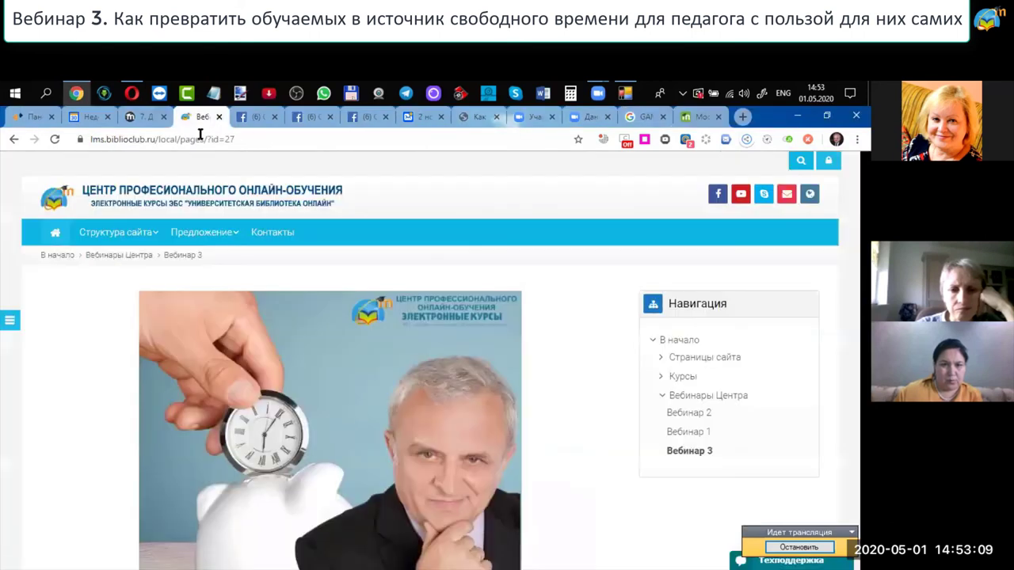
key(alt+Tab)
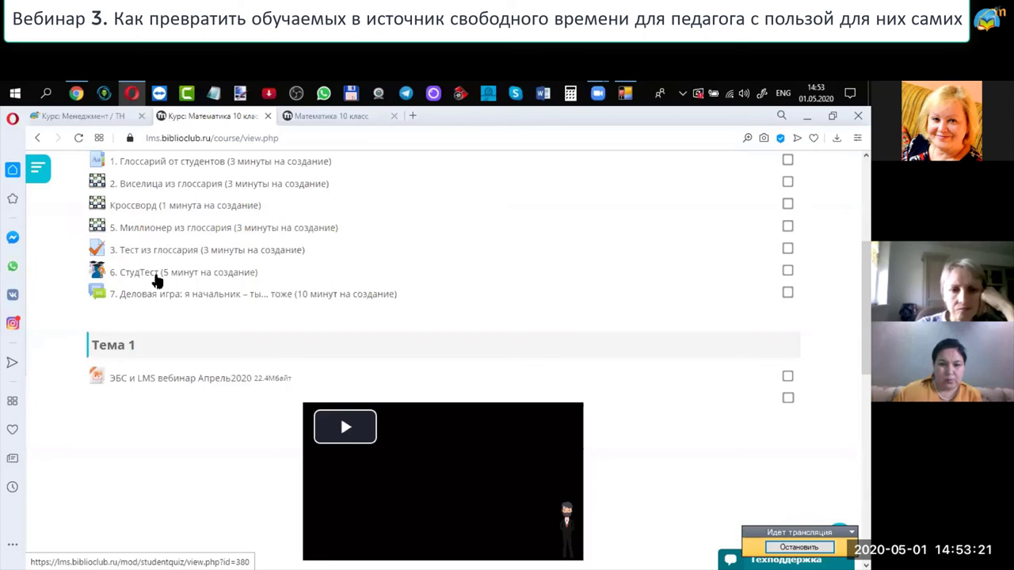
- Back on the moodle.org plugin results, change the search term to 'stud quiz' and run it
key(alt+Tab)
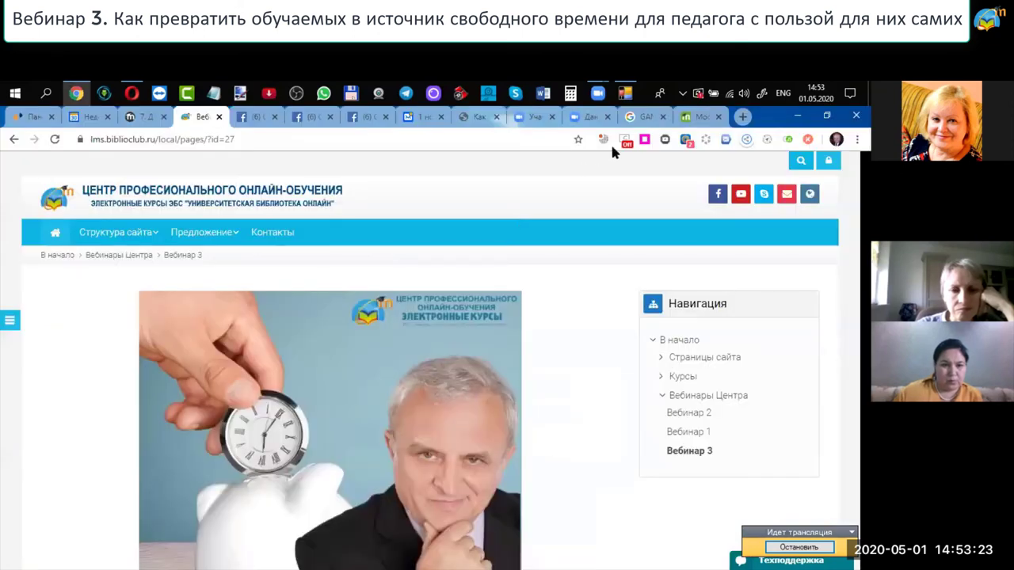
click(697, 117)
scroll(432, 273, up, 3)
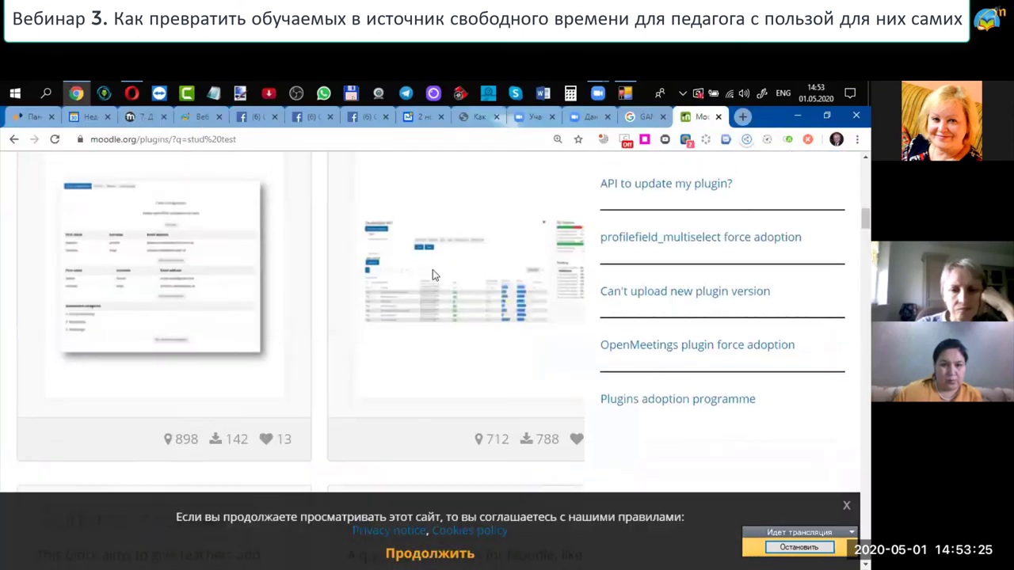
scroll(432, 273, up, 10)
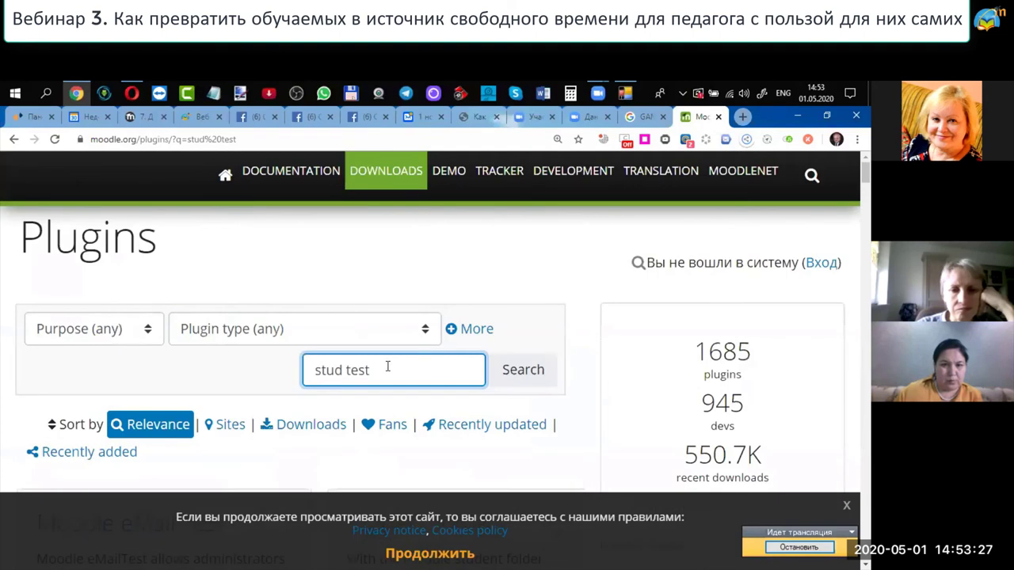
double_click(388, 367)
text(q)
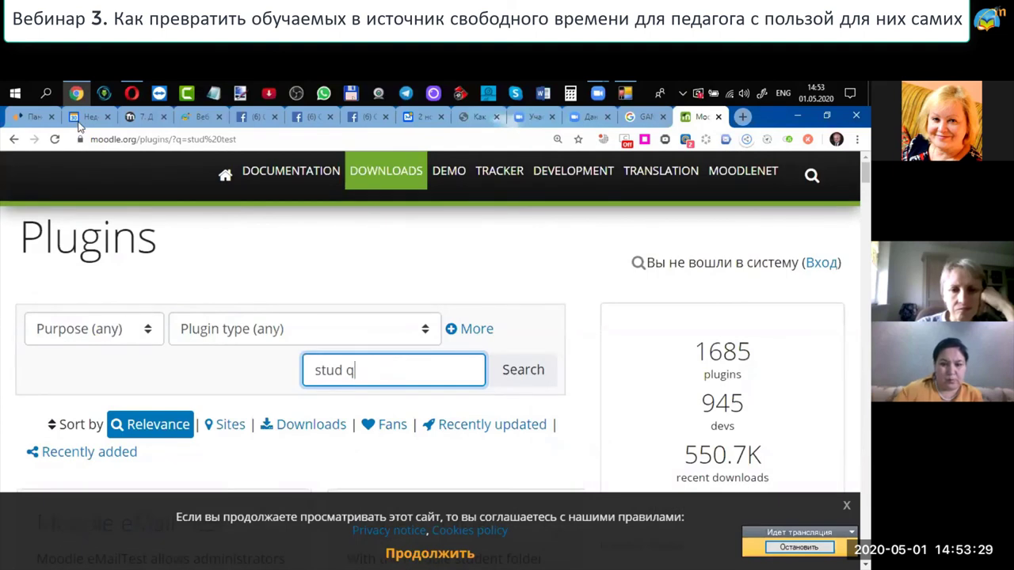
text(uiz)
key(Return)
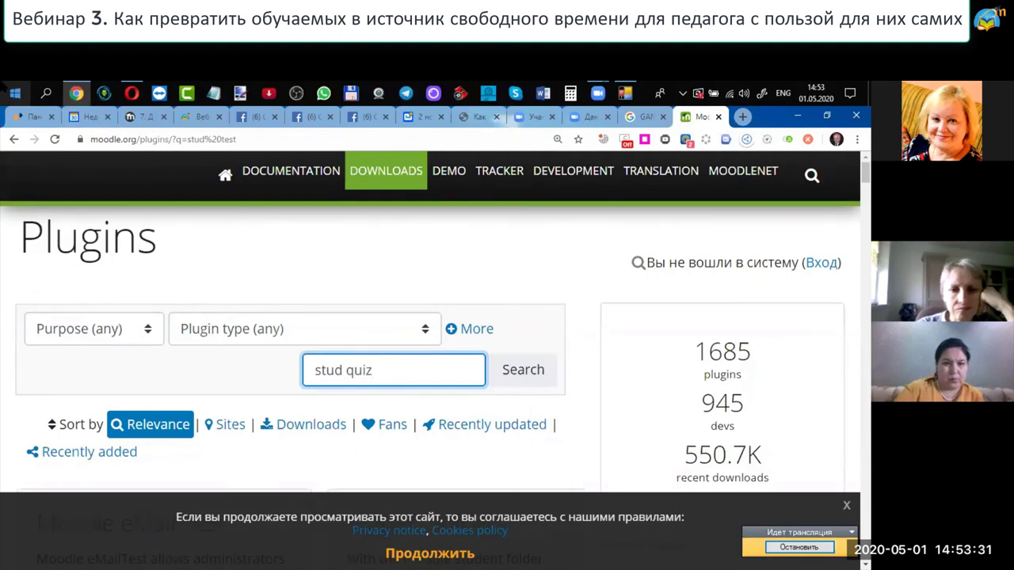
- Refine the plugin search to 'student quiz' with the page zoomed out, then return to the Moodle course
scroll(466, 344, down, 3)
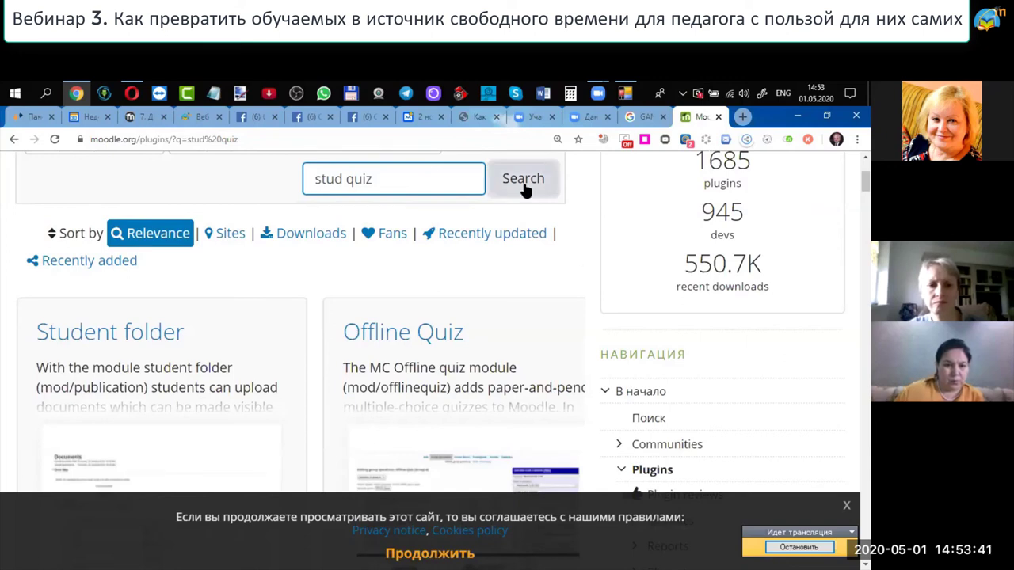
scroll(517, 314, down, 6)
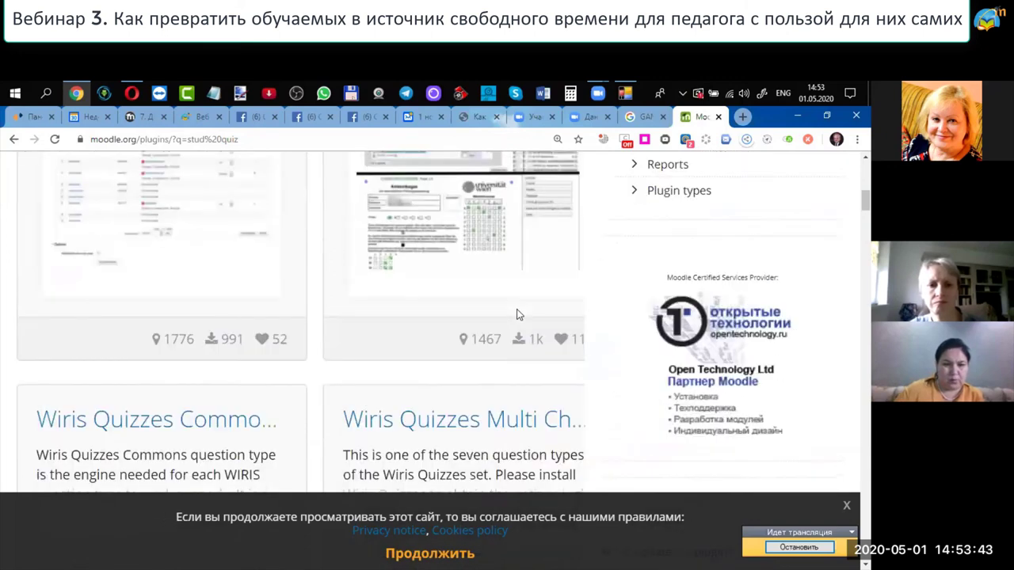
scroll(517, 315, up, 2)
scroll(516, 314, up, 5)
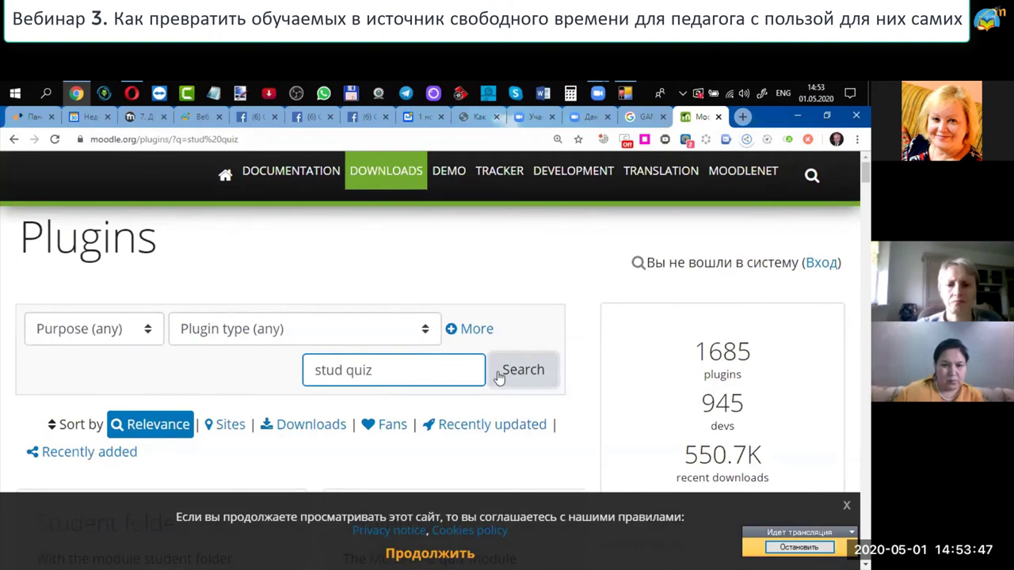
click(450, 370)
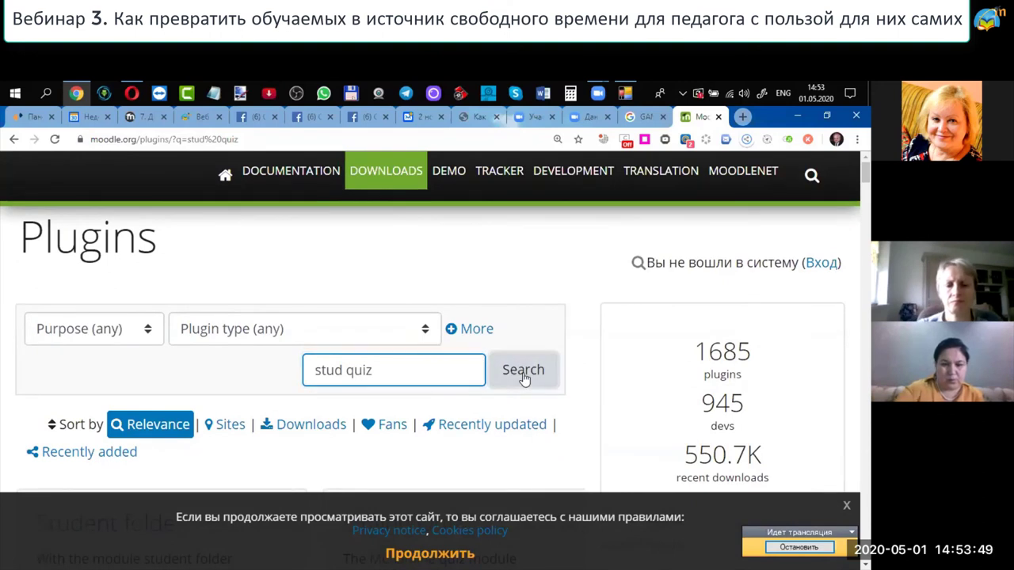
key(ctrl+minus)
key(ctrl+minus)
key(ctrl+minus)
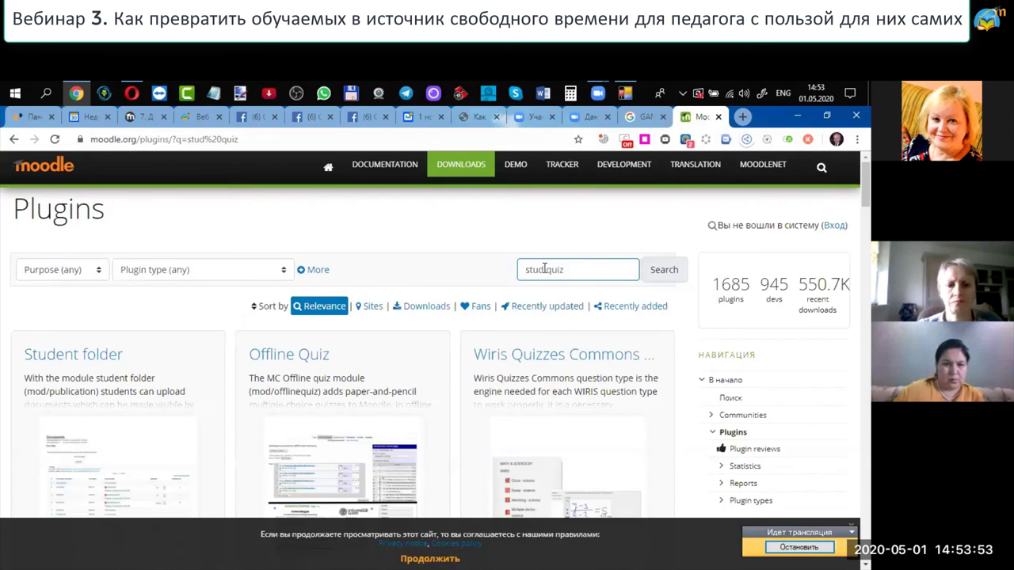
click(547, 270)
text(ent)
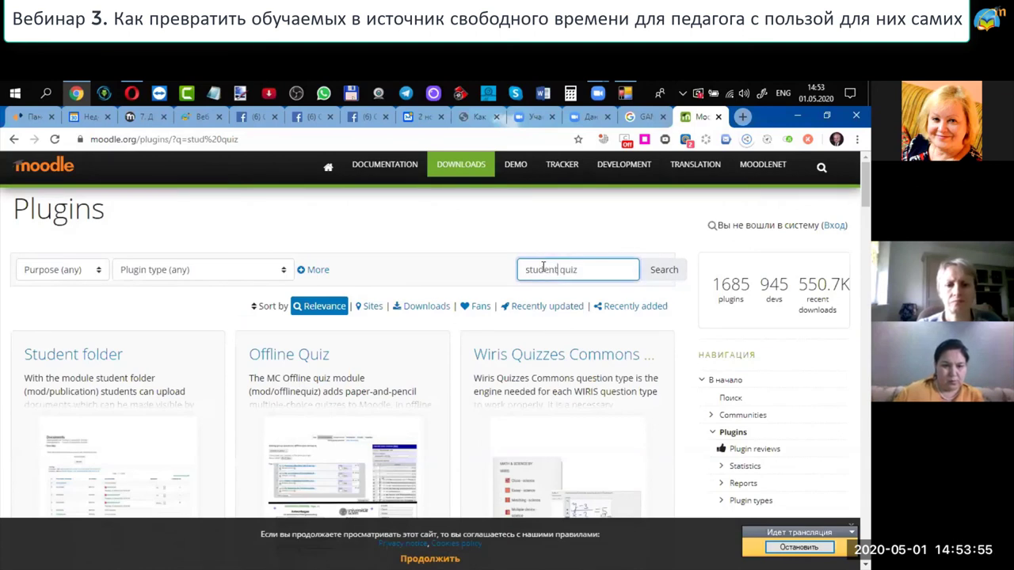
click(669, 271)
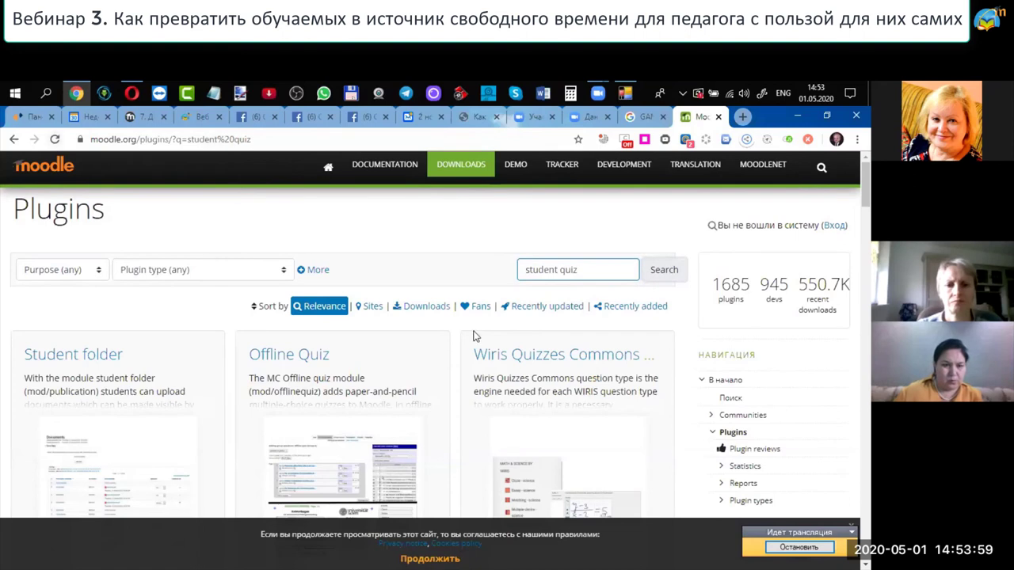
key(alt+Tab)
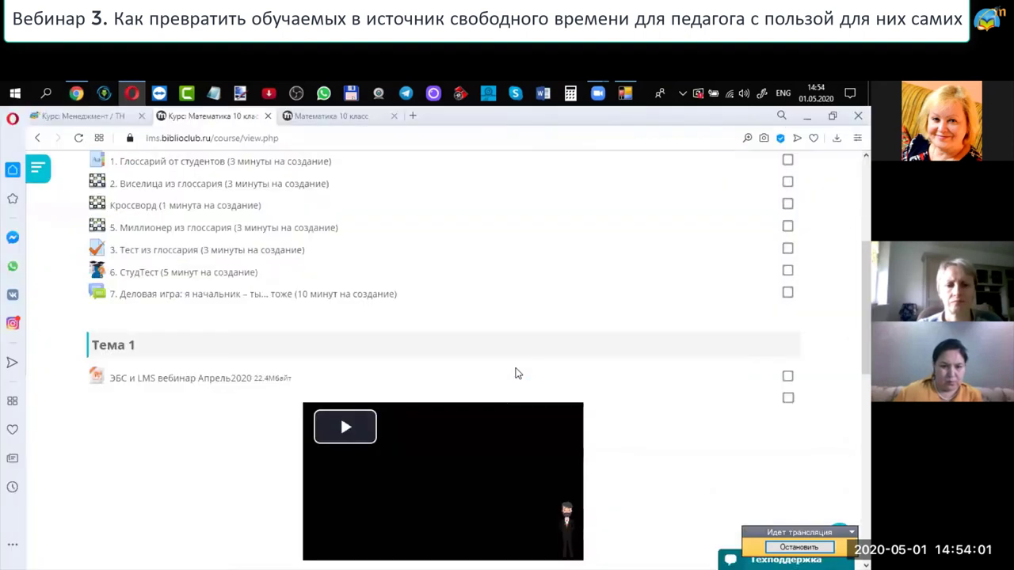
key(alt+Tab)
key(alt+Tab)
key(alt+Tab)
key(alt+Tab)
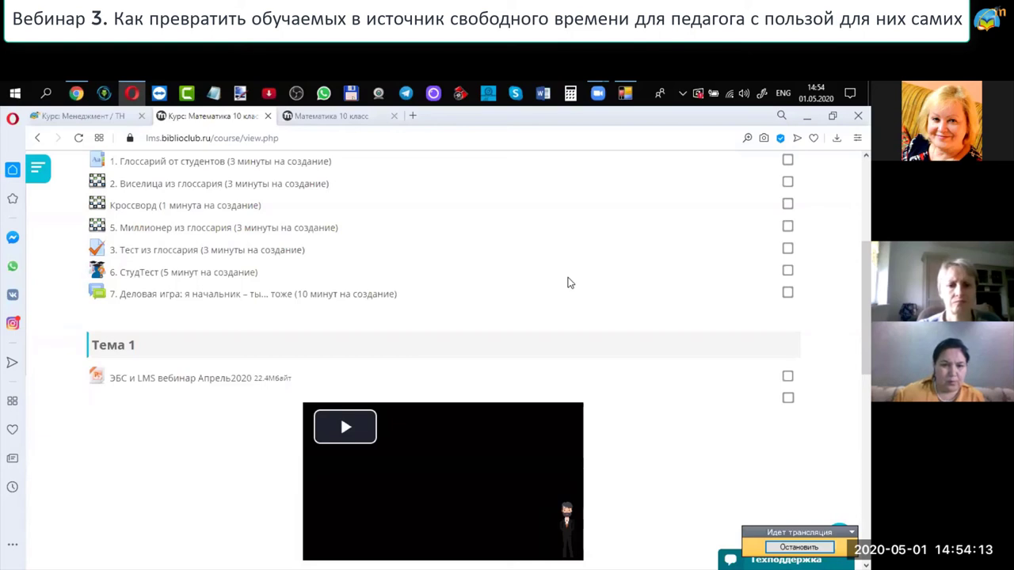
- Open the '7. Деловая игра: я начальник – ты... тоже' forum activity
click(211, 300)
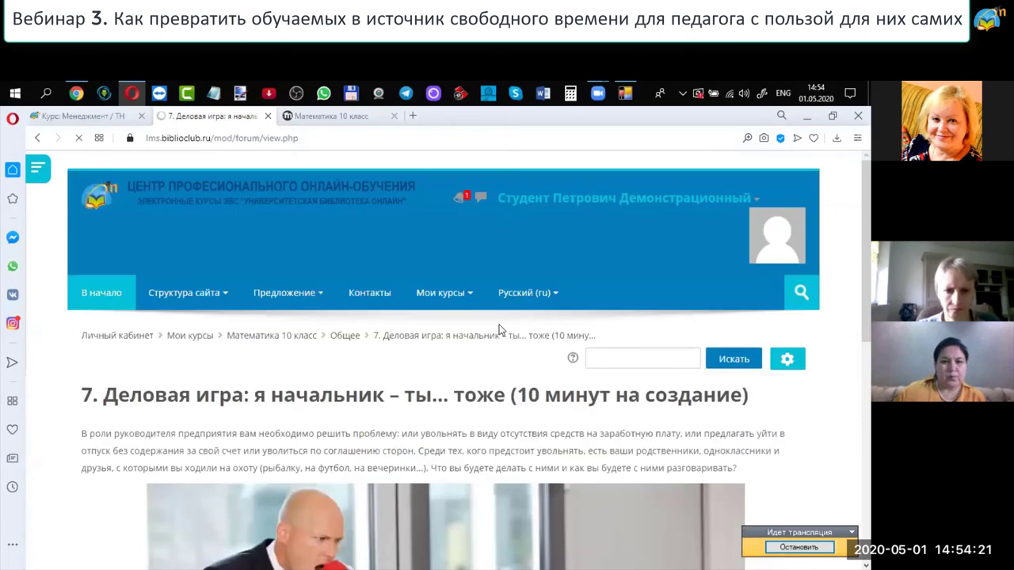
scroll(499, 330, down, 5)
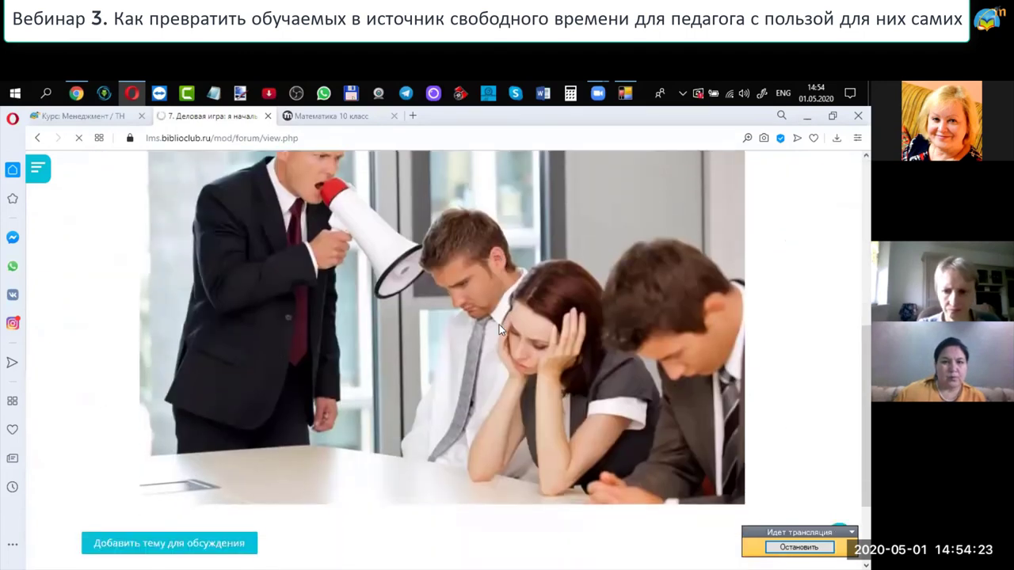
scroll(499, 325, up, 1)
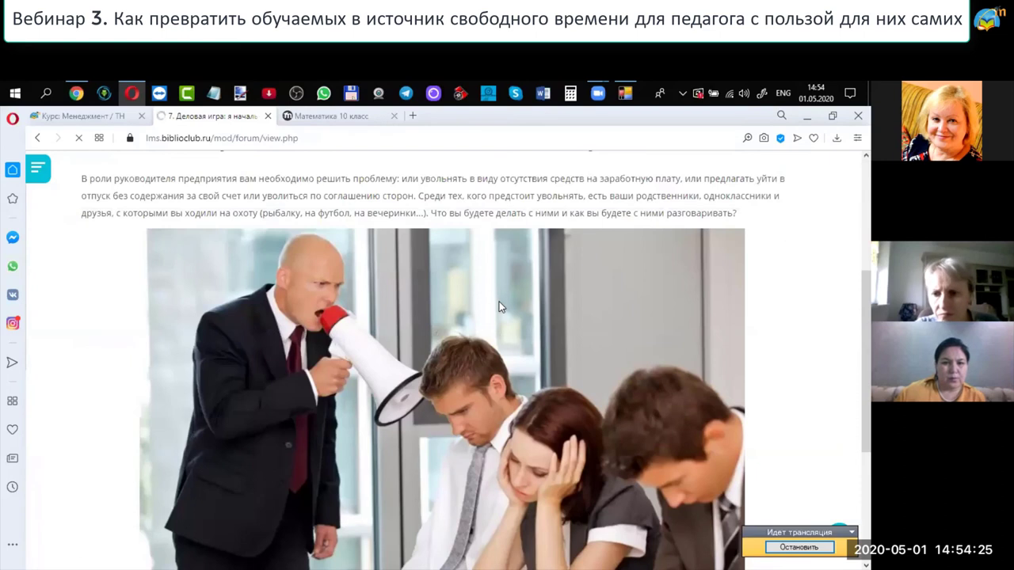
scroll(499, 307, up, 3)
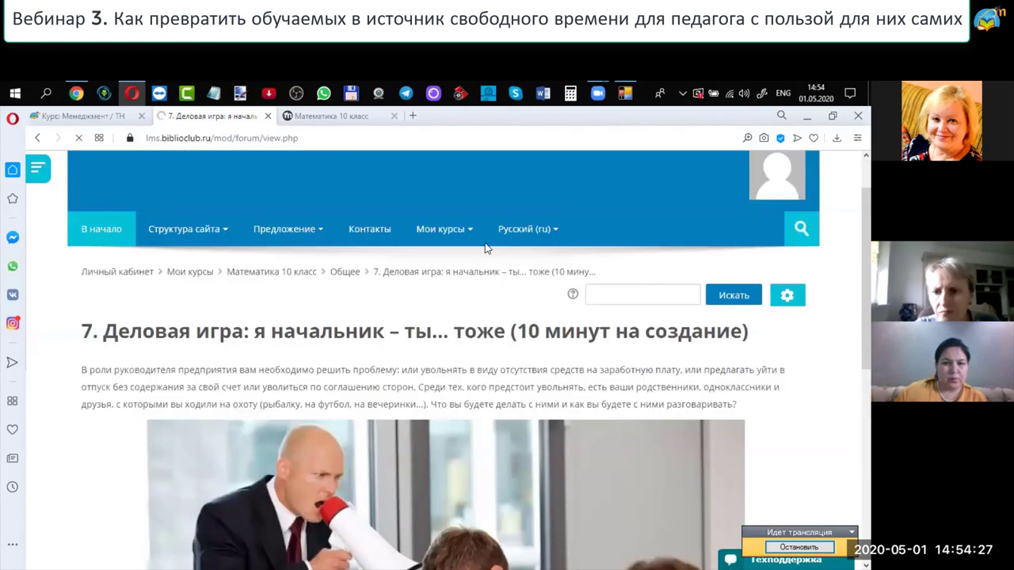
scroll(112, 338, up, 1)
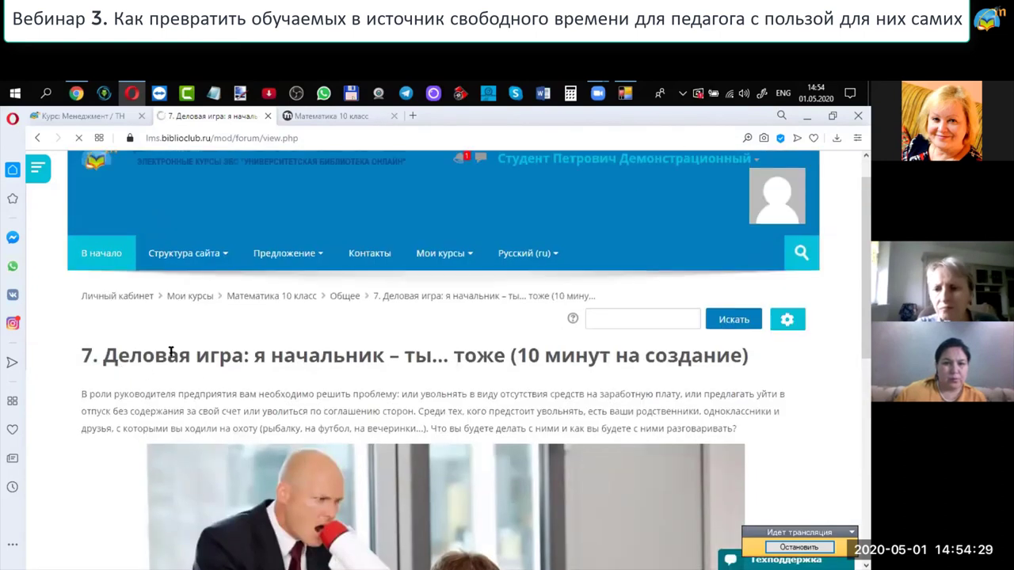
- Highlight the word 'тоже' and then the time estimate in the forum title
double_click(466, 357)
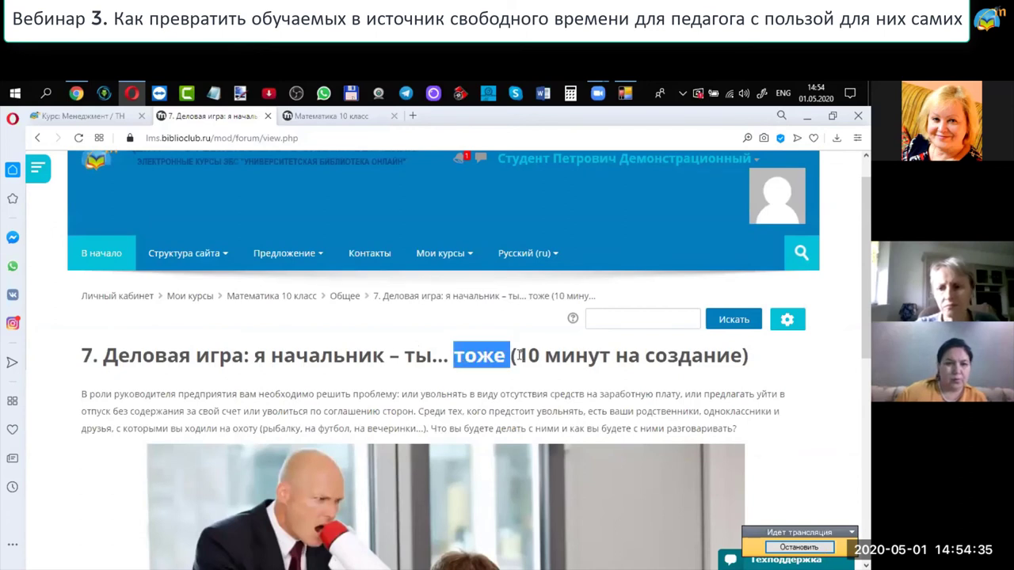
click(511, 354)
drag(509, 354, 753, 358)
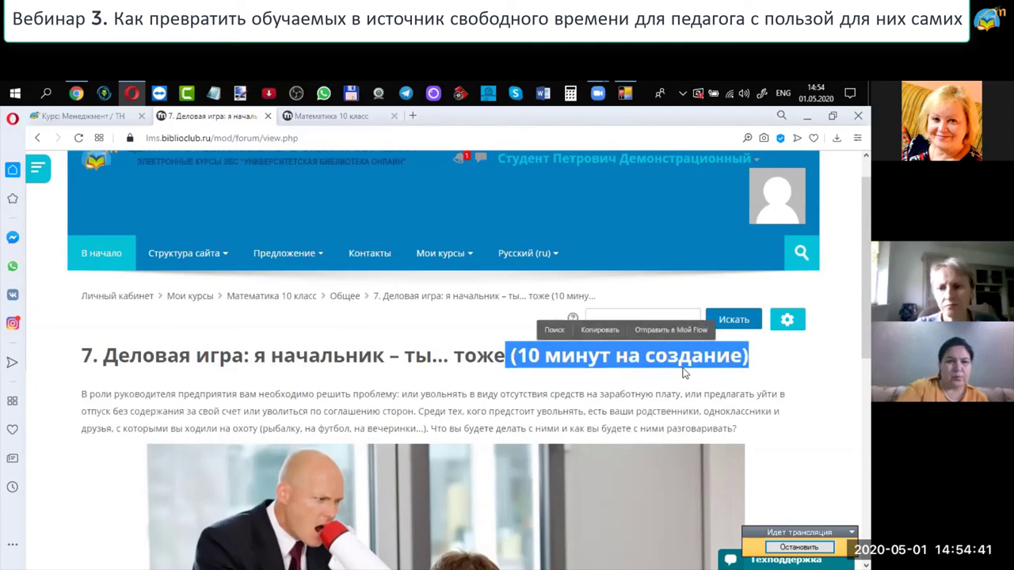
- Highlight the first sentence of the scenario description, then clear the selection
scroll(684, 373, down, 1)
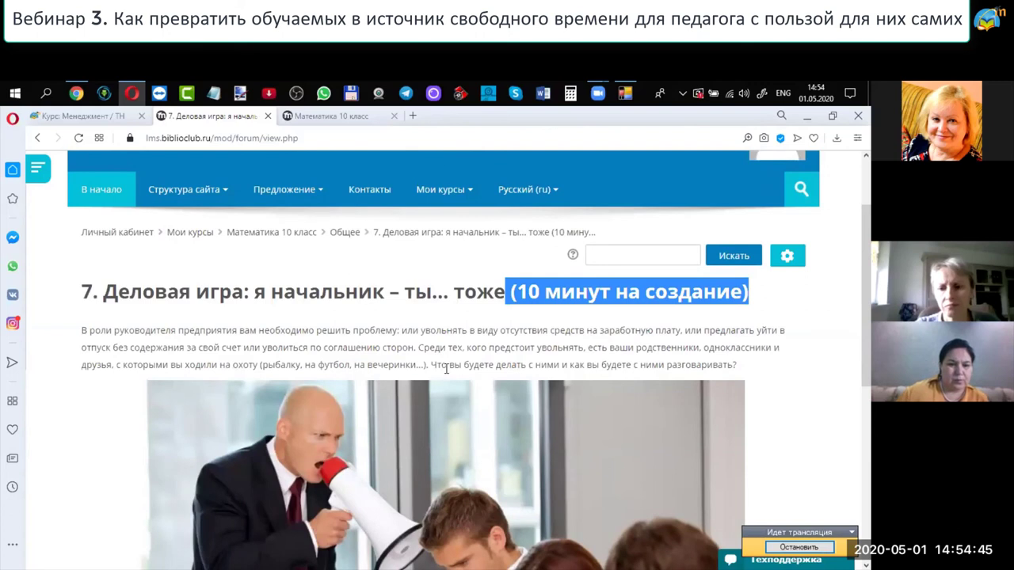
scroll(446, 368, down, 2)
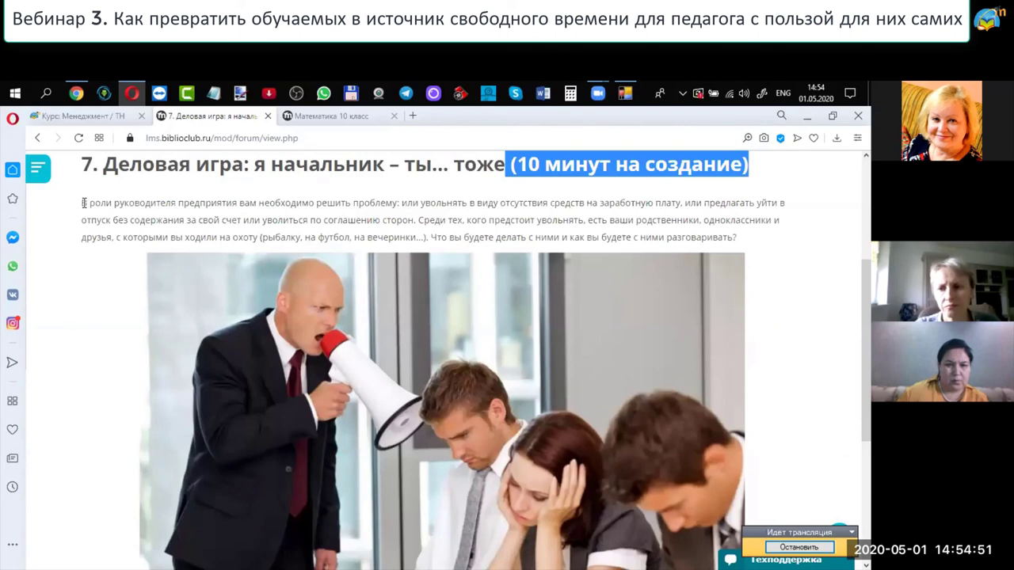
drag(83, 202, 415, 224)
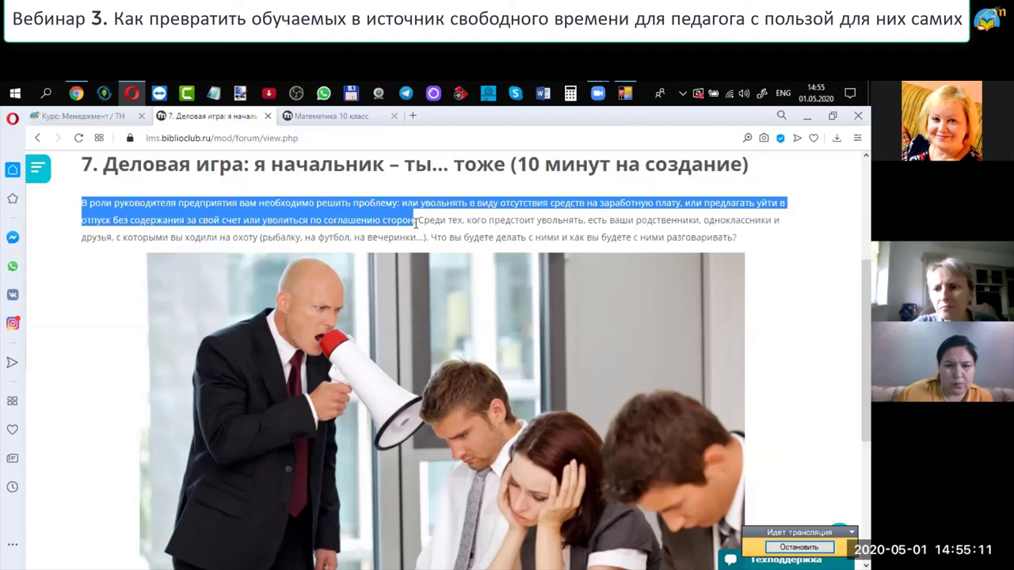
drag(415, 224, 735, 238)
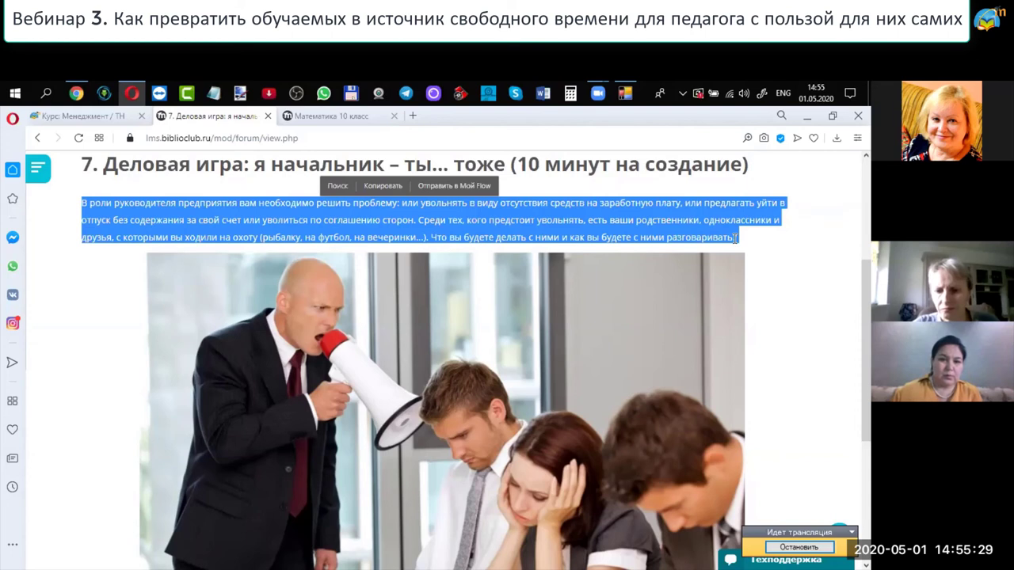
click(715, 223)
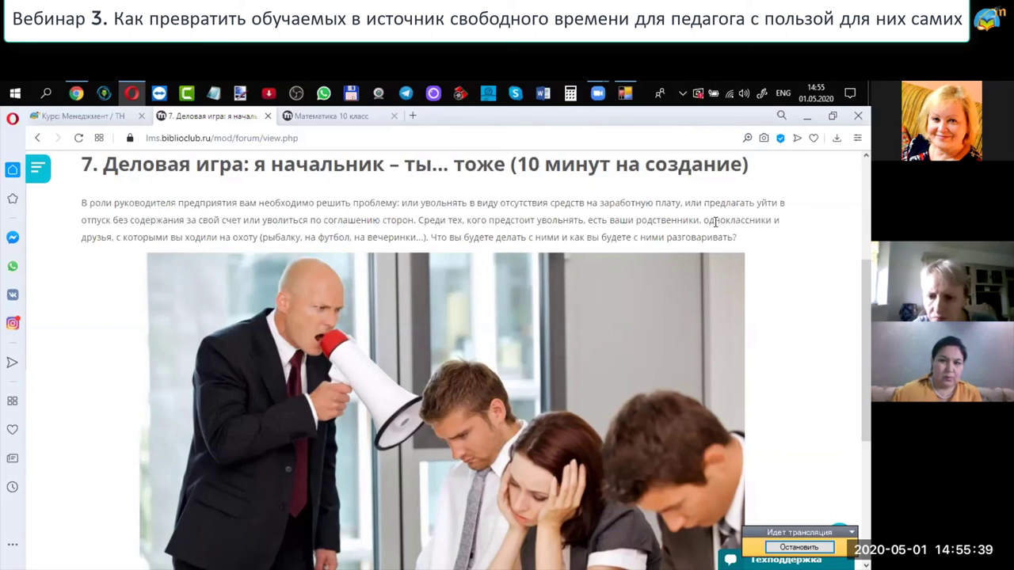
scroll(716, 223, down, 3)
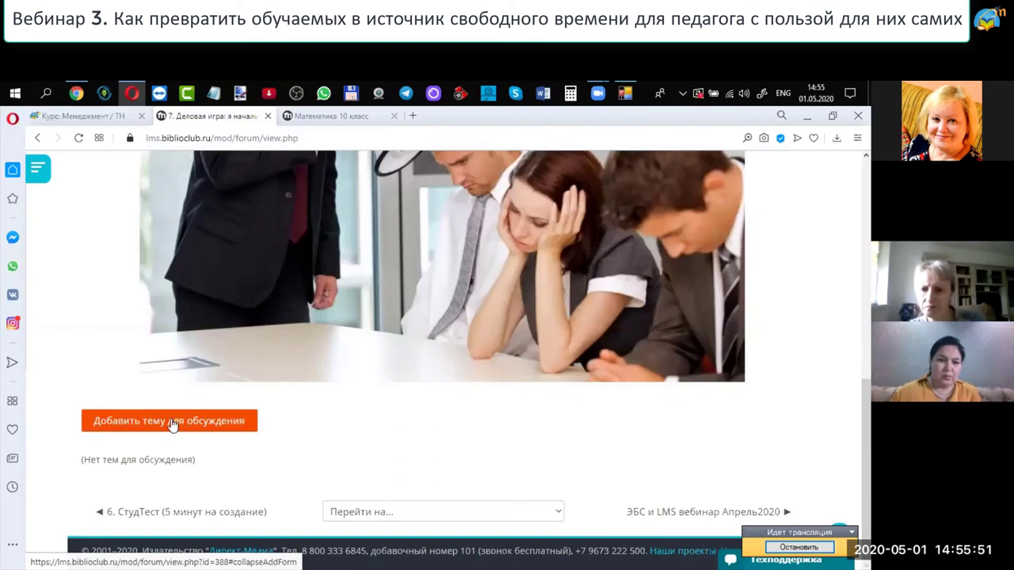
- Start a new discussion topic and put the cursor in the Тема field
click(172, 425)
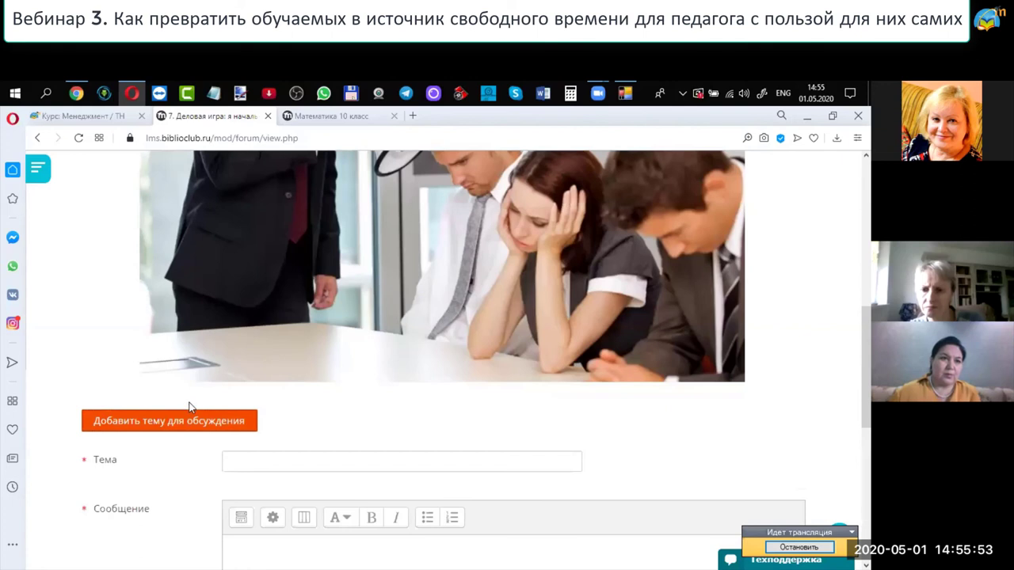
scroll(194, 396, down, 3)
click(235, 271)
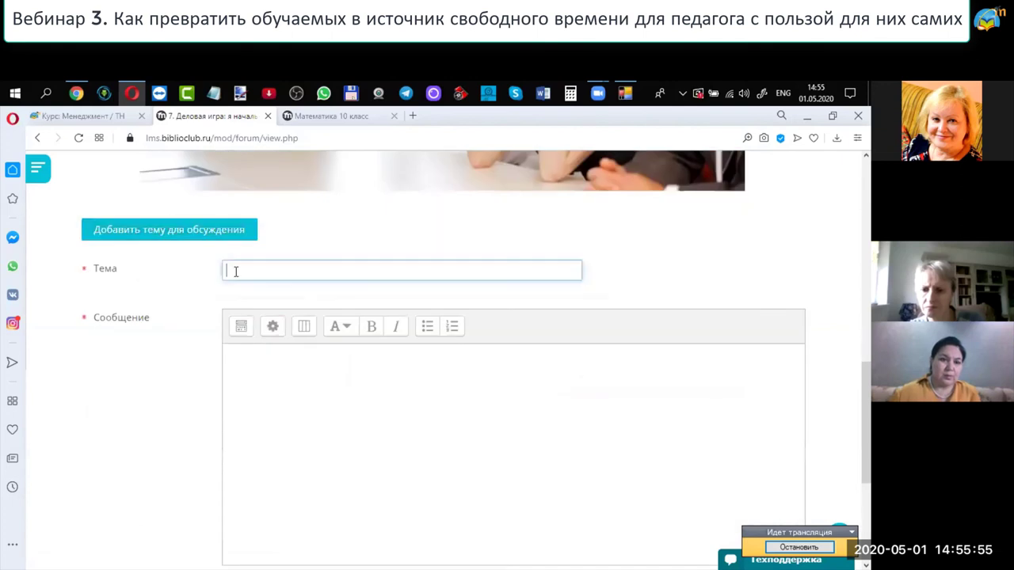
- Move into the Сообщение message field, then return up to the task description
scroll(234, 261, down, 2)
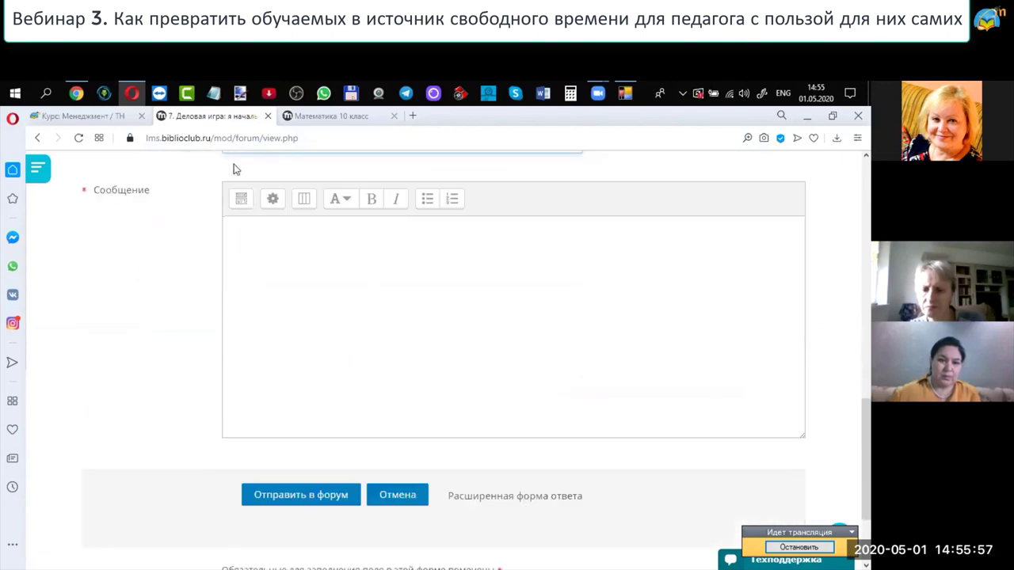
scroll(233, 168, up, 2)
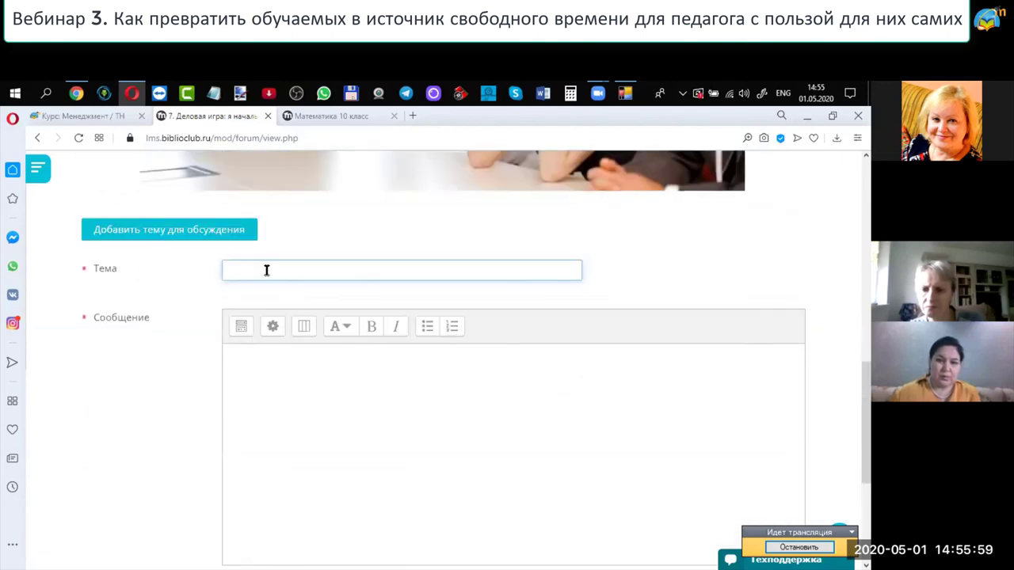
scroll(264, 274, down, 2)
click(250, 247)
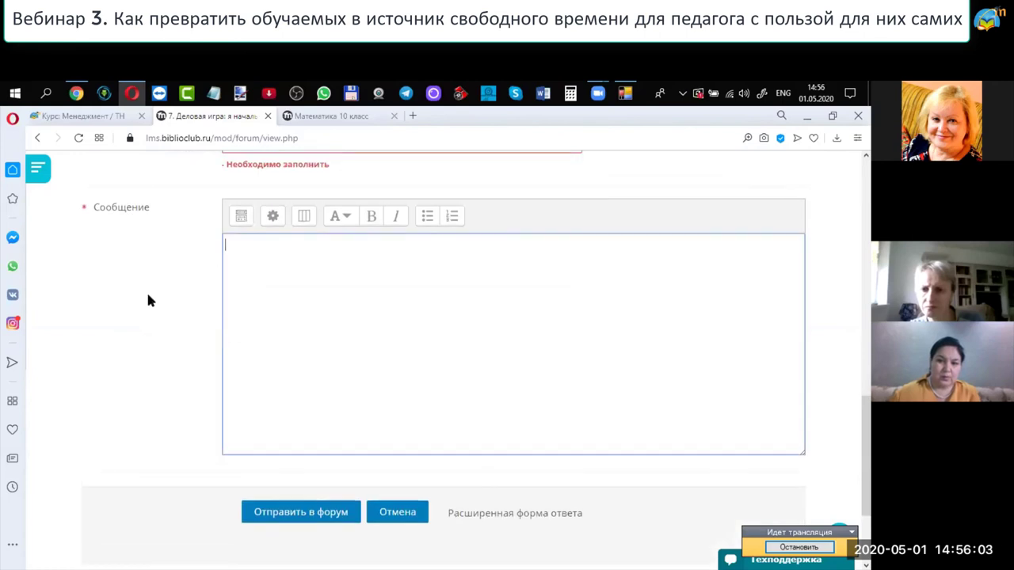
scroll(148, 301, down, 2)
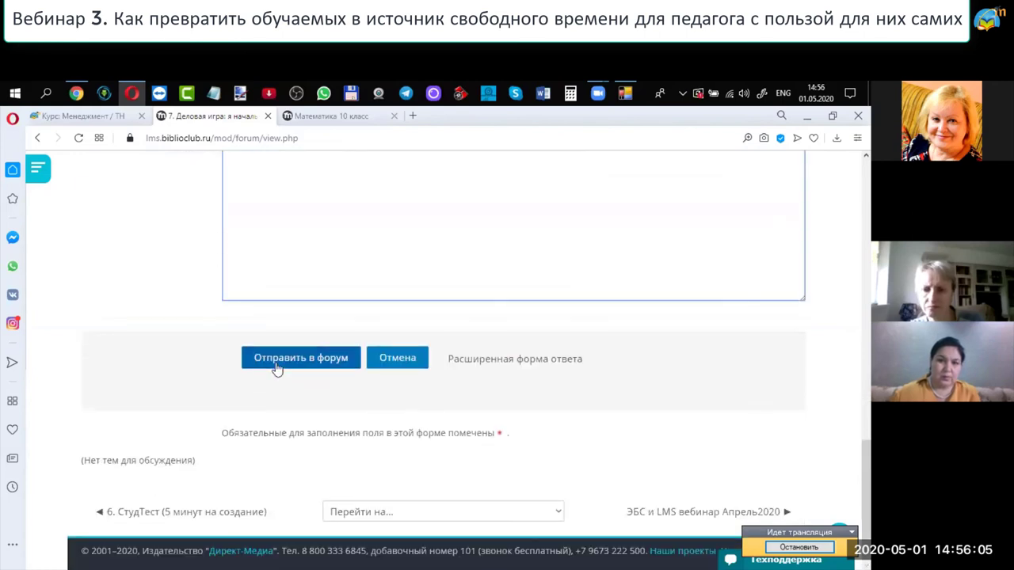
scroll(130, 332, up, 4)
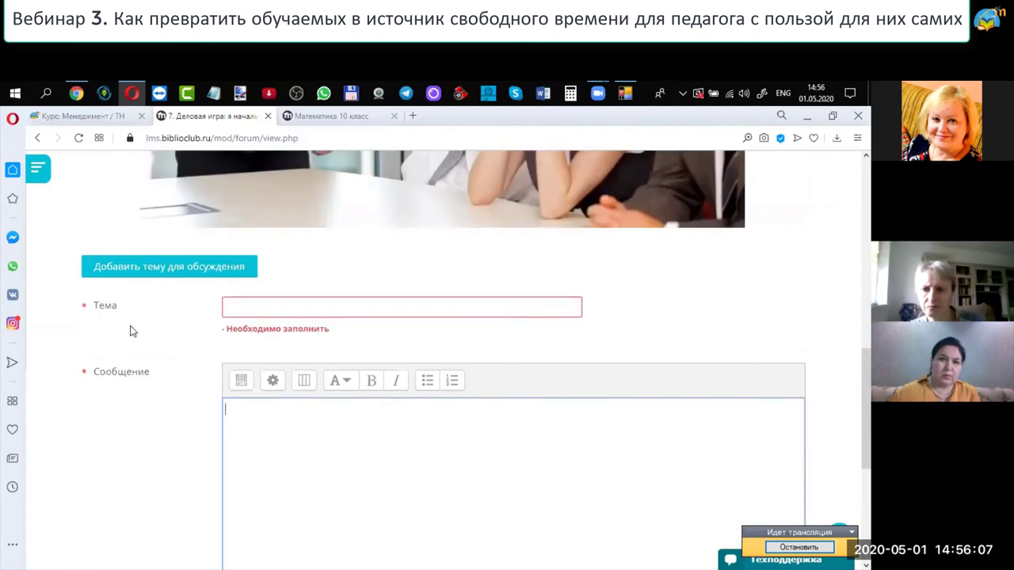
scroll(133, 331, up, 2)
scroll(132, 331, up, 2)
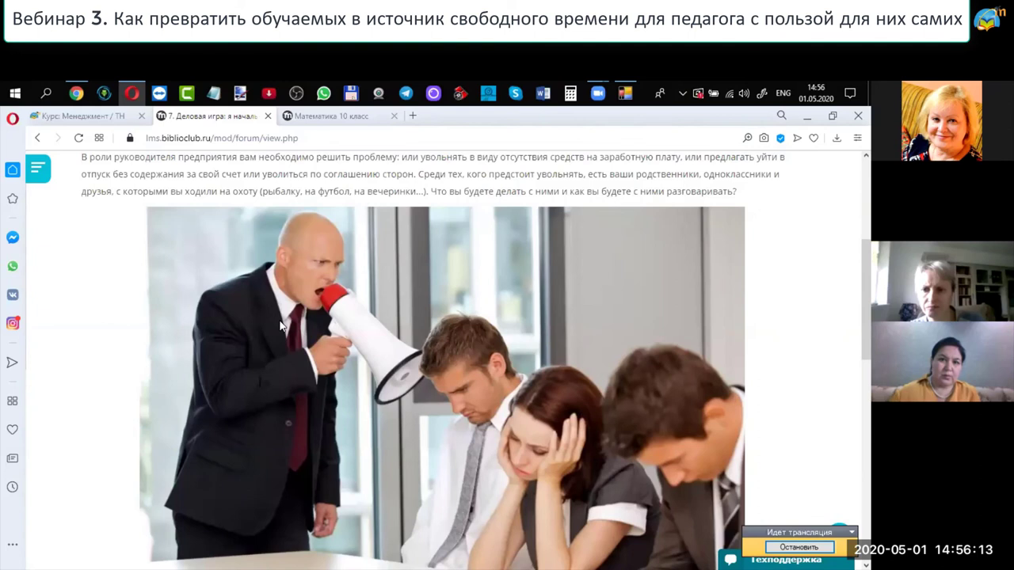
scroll(280, 325, down, 2)
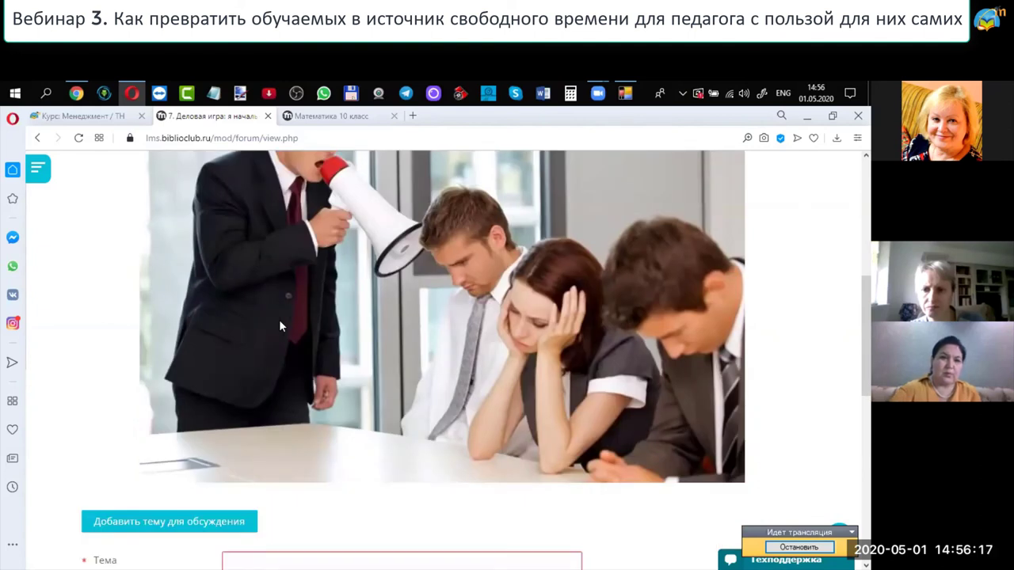
scroll(280, 324, up, 2)
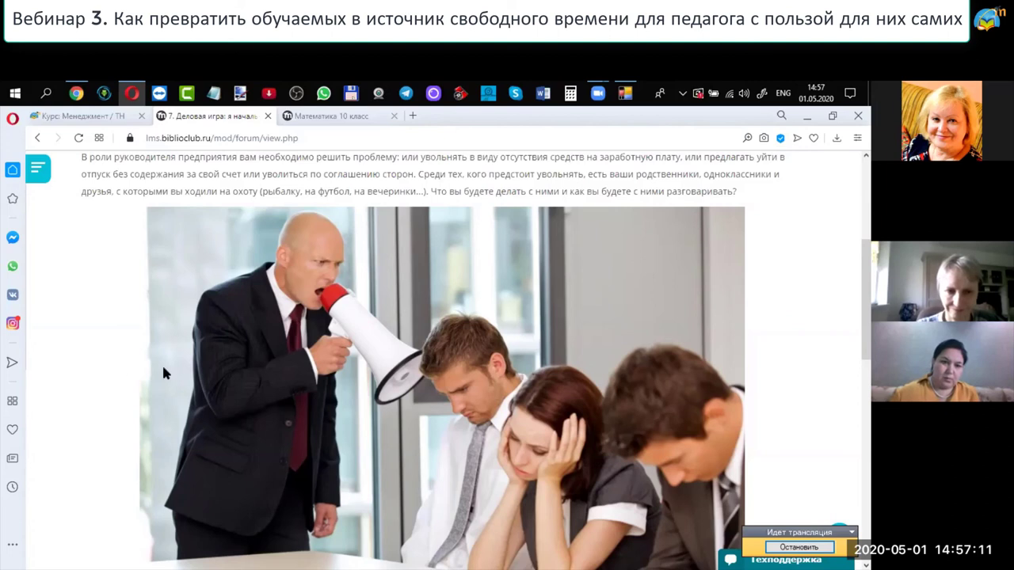
scroll(123, 369, up, 3)
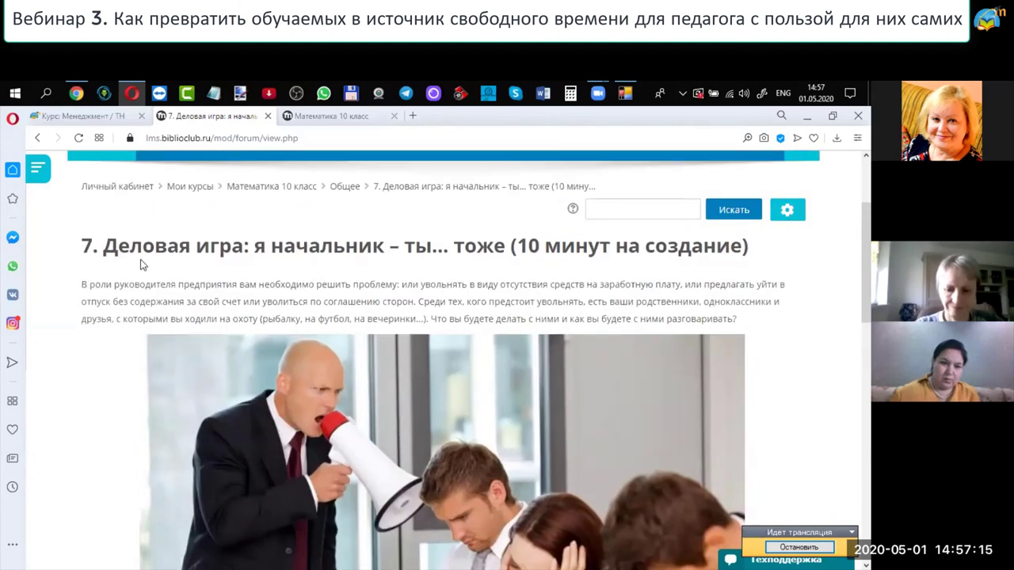
drag(102, 241, 507, 235)
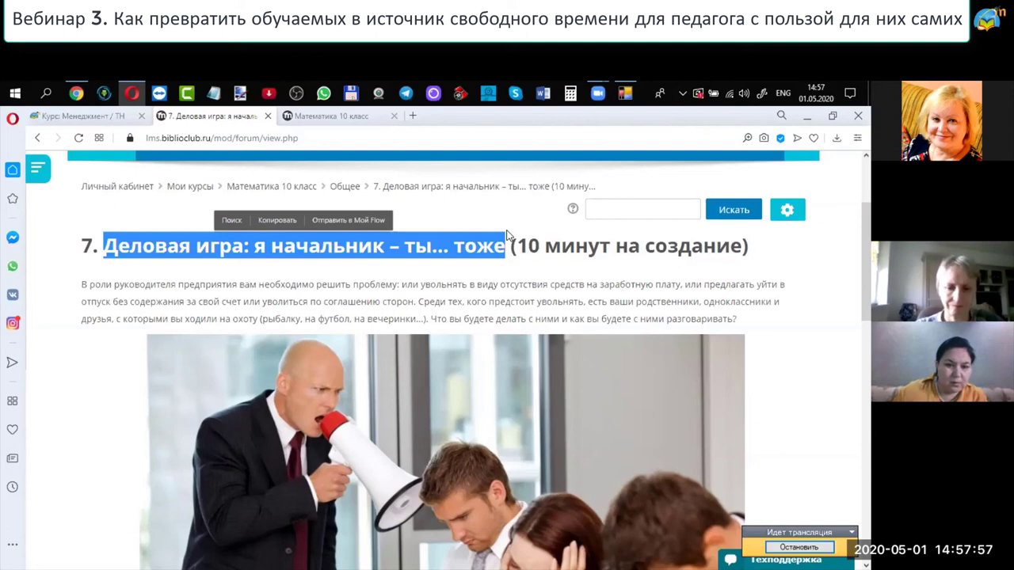
drag(523, 246, 740, 252)
click(227, 283)
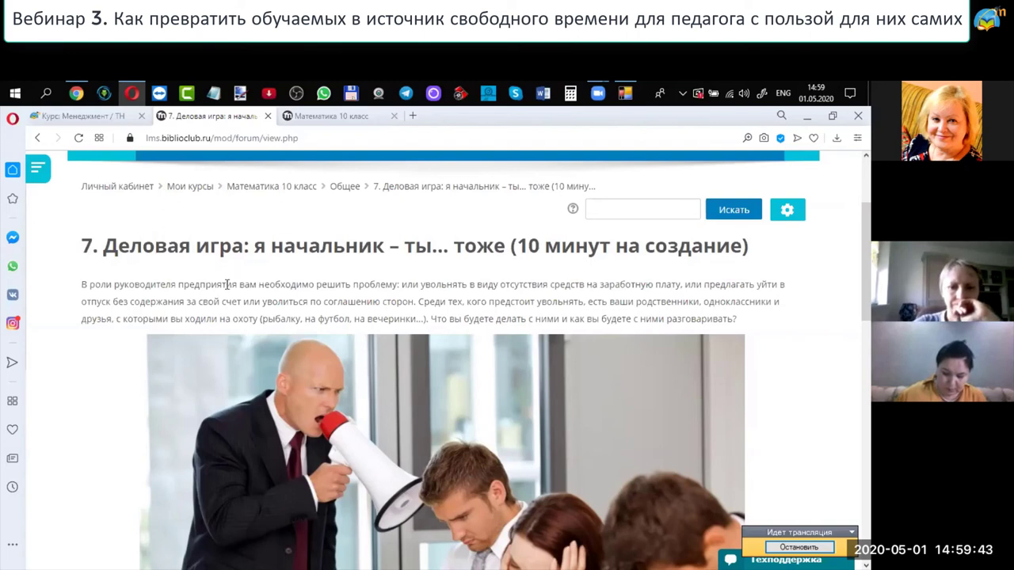
scroll(227, 284, down, 3)
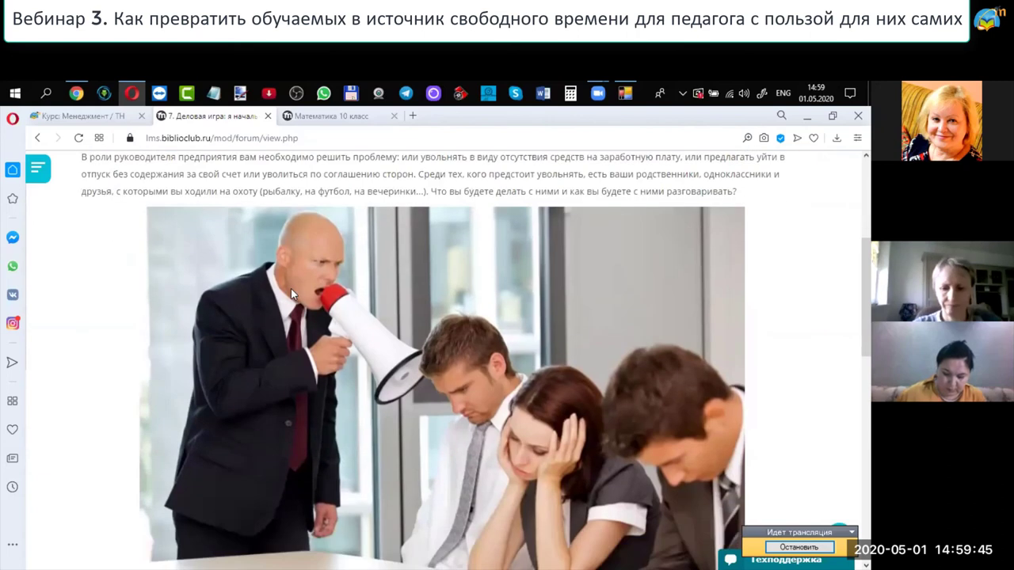
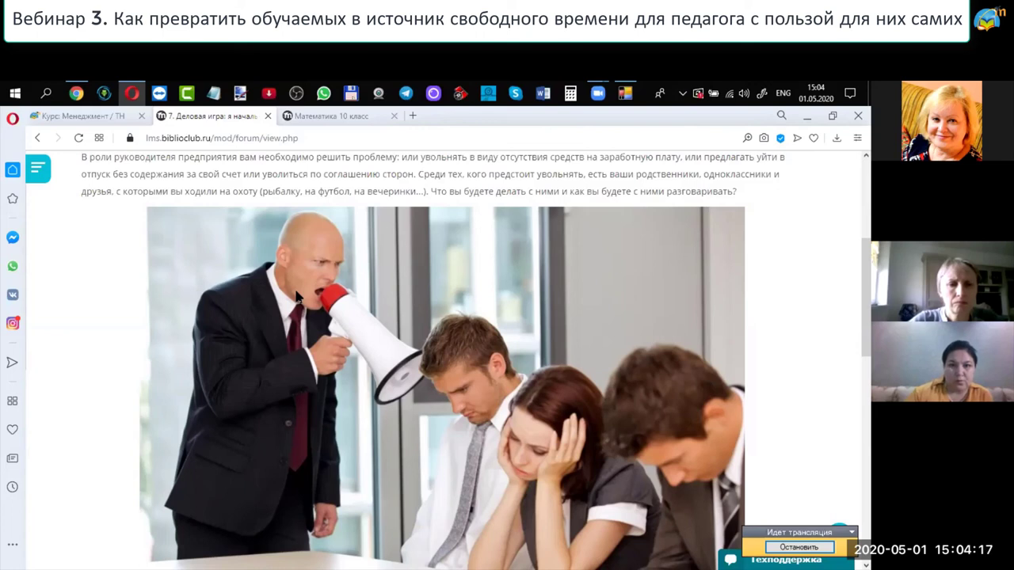
- Browse the Менеджмент, forum and Математика 10 класс tabs, enlarge the page, then switch to Chrome
click(111, 118)
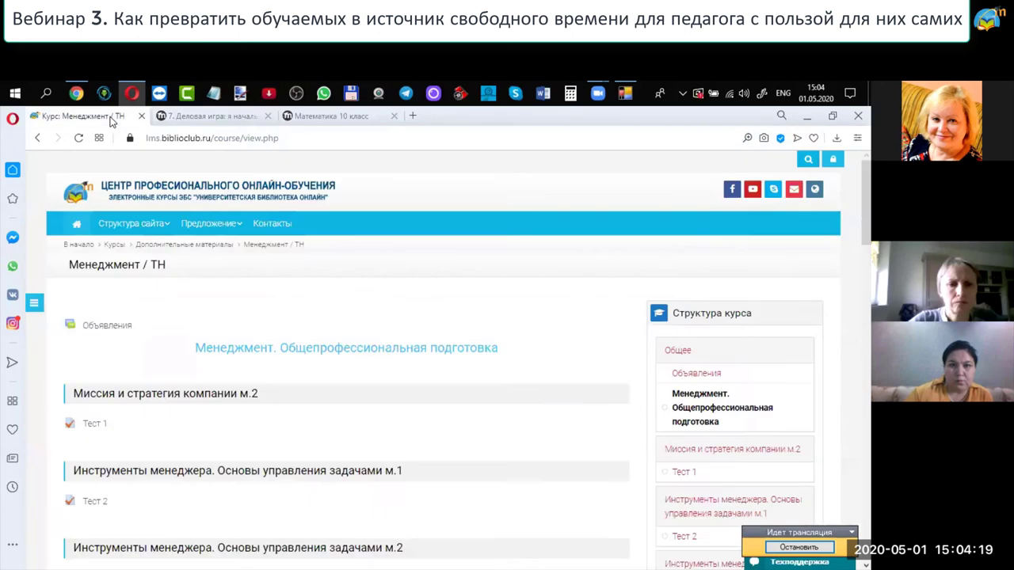
key(ctrl+plus)
click(208, 117)
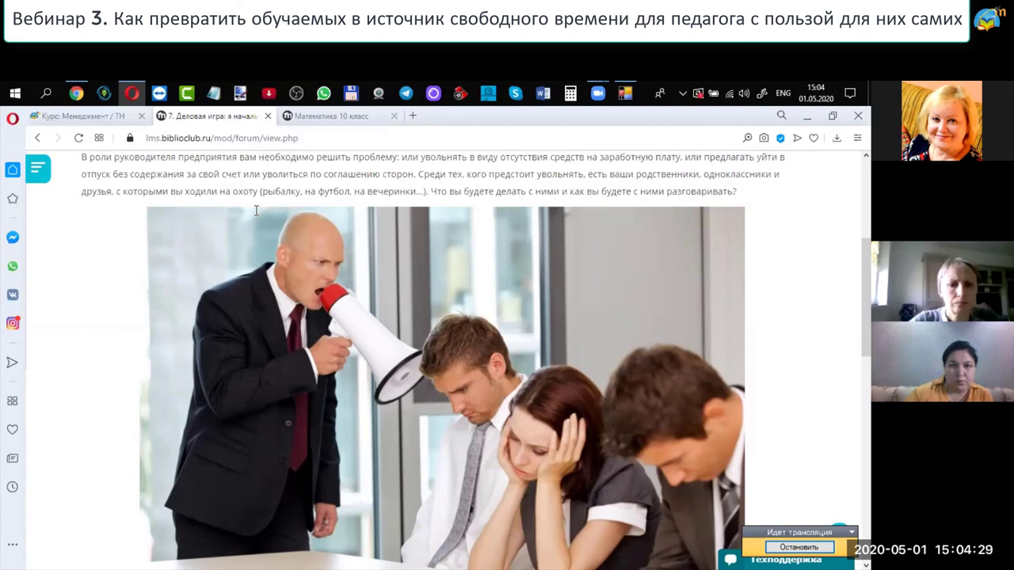
click(335, 117)
key(alt+Tab)
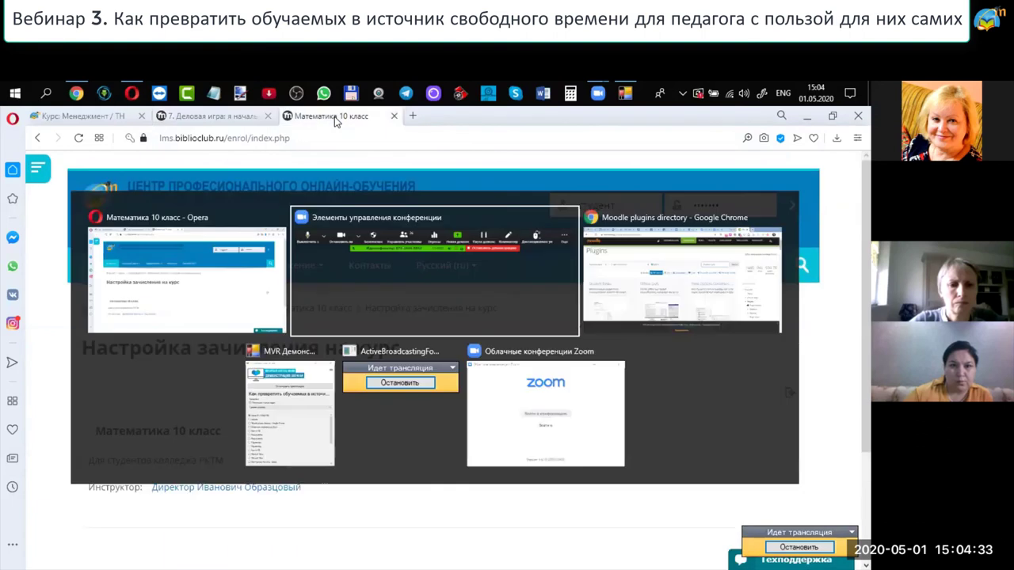
key(alt+Tab)
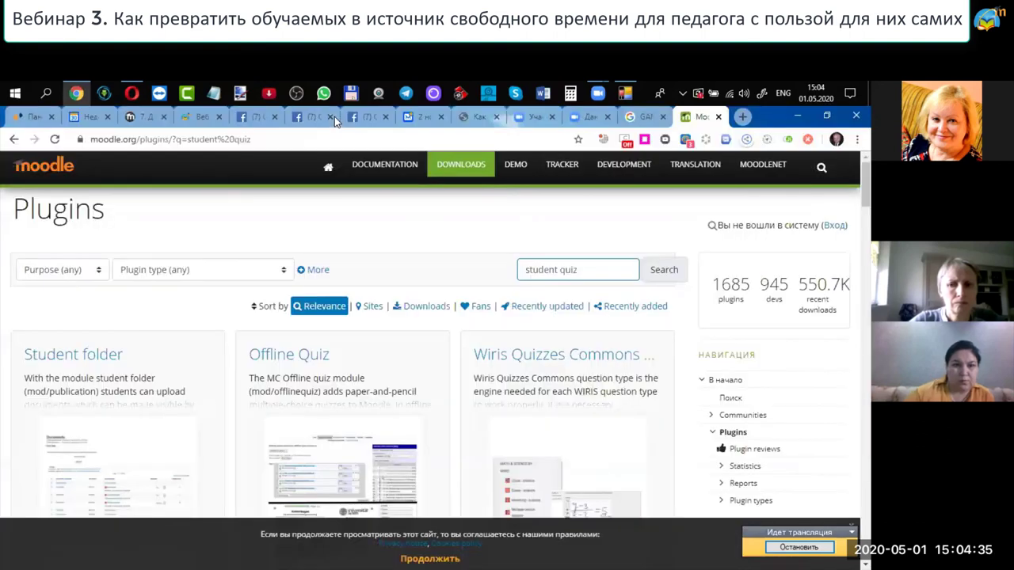
- Open the edit settings form of forum '7. Деловая игра' from the Настройки drawer and review it
click(141, 117)
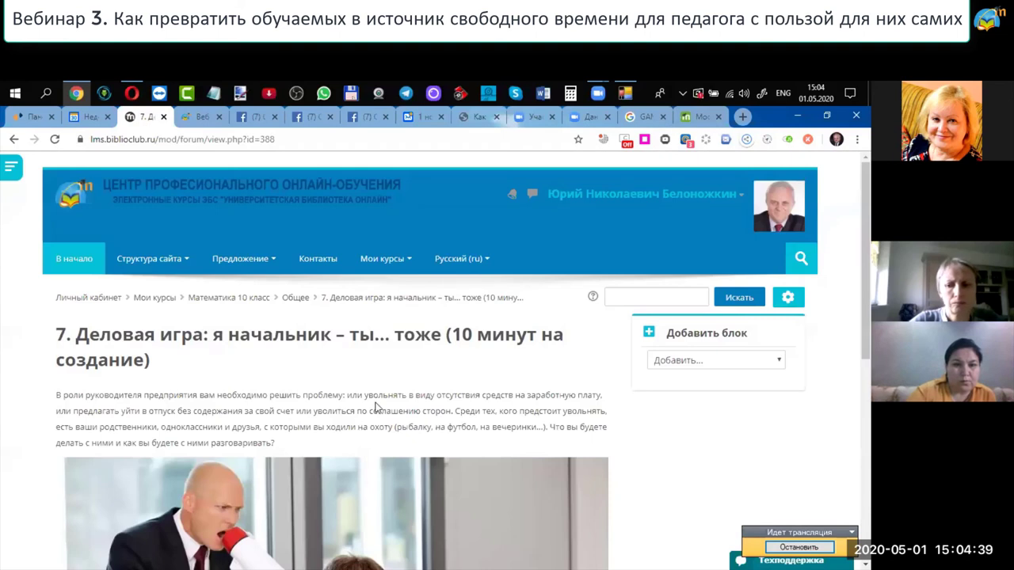
scroll(379, 408, down, 4)
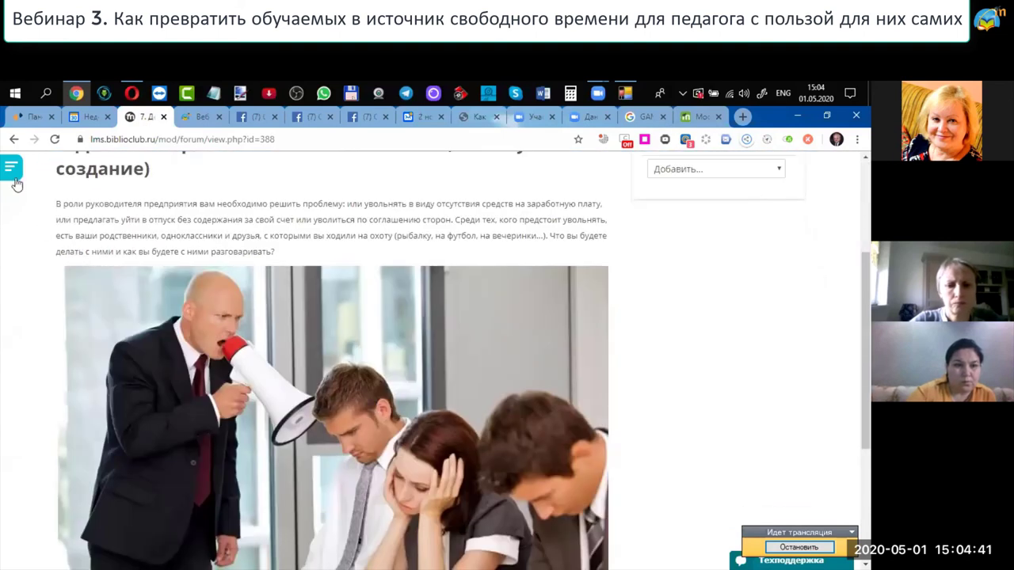
click(13, 181)
scroll(162, 229, up, 3)
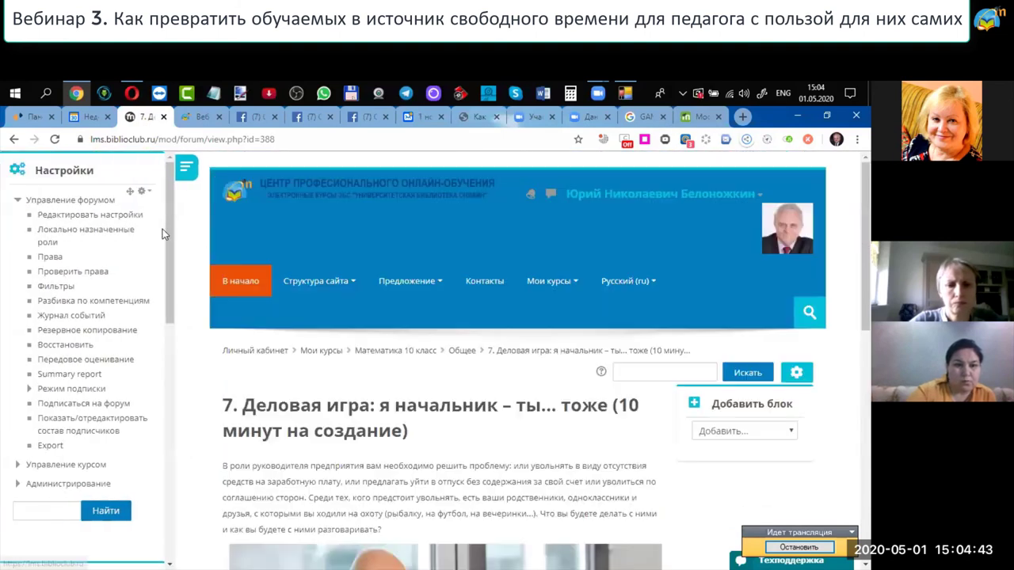
click(121, 217)
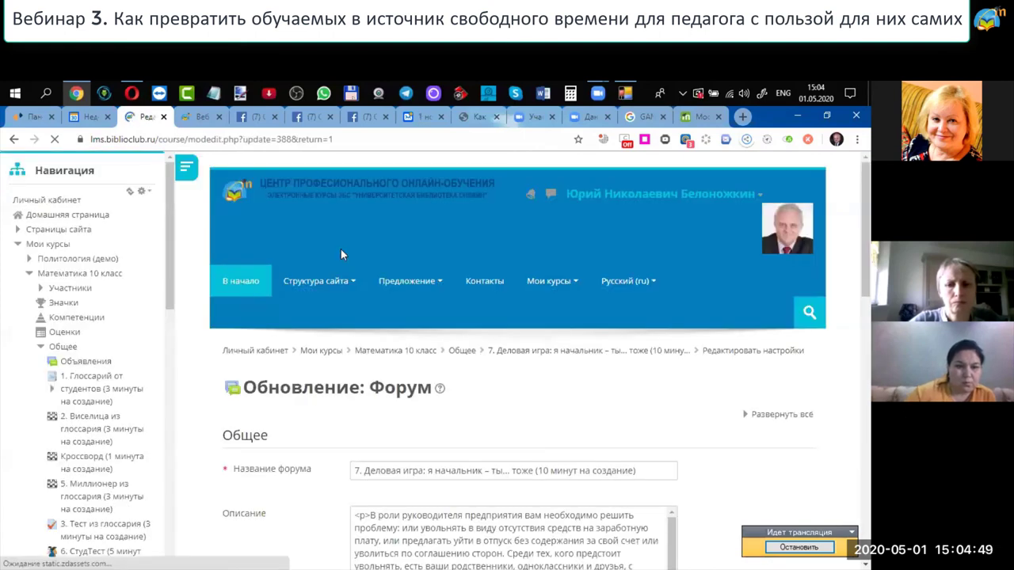
scroll(373, 270, down, 4)
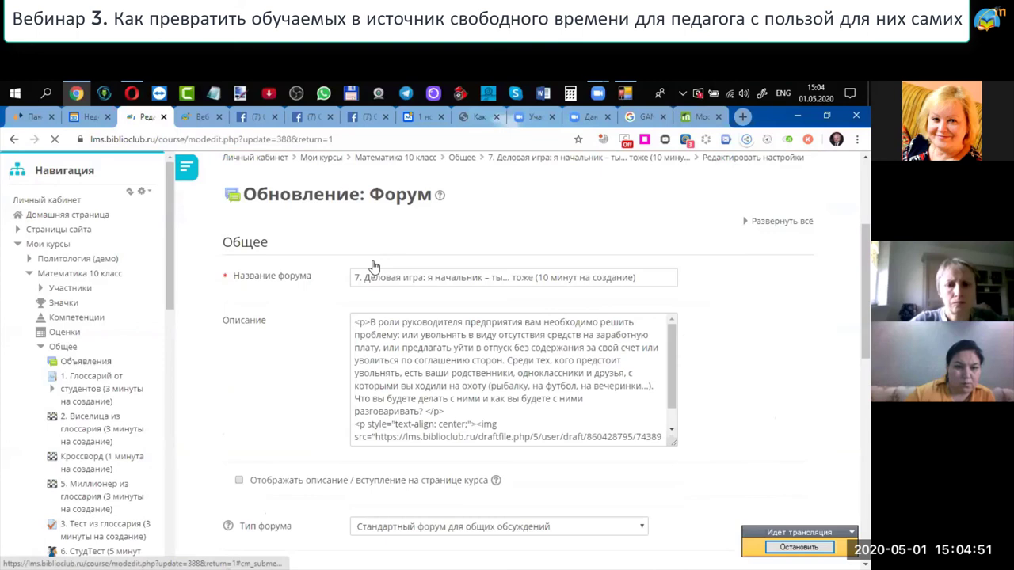
scroll(385, 264, down, 4)
scroll(398, 211, up, 2)
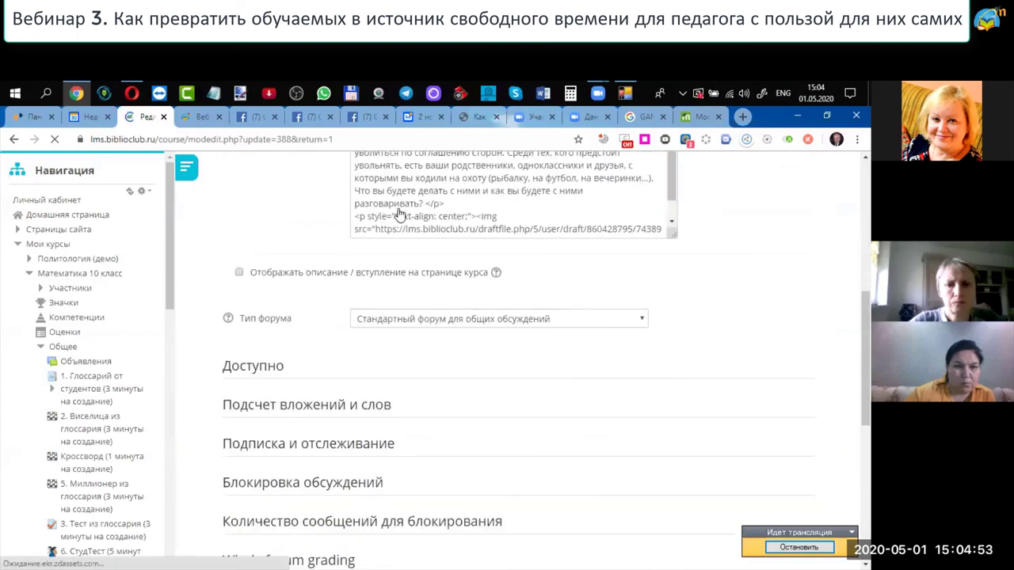
scroll(399, 209, up, 2)
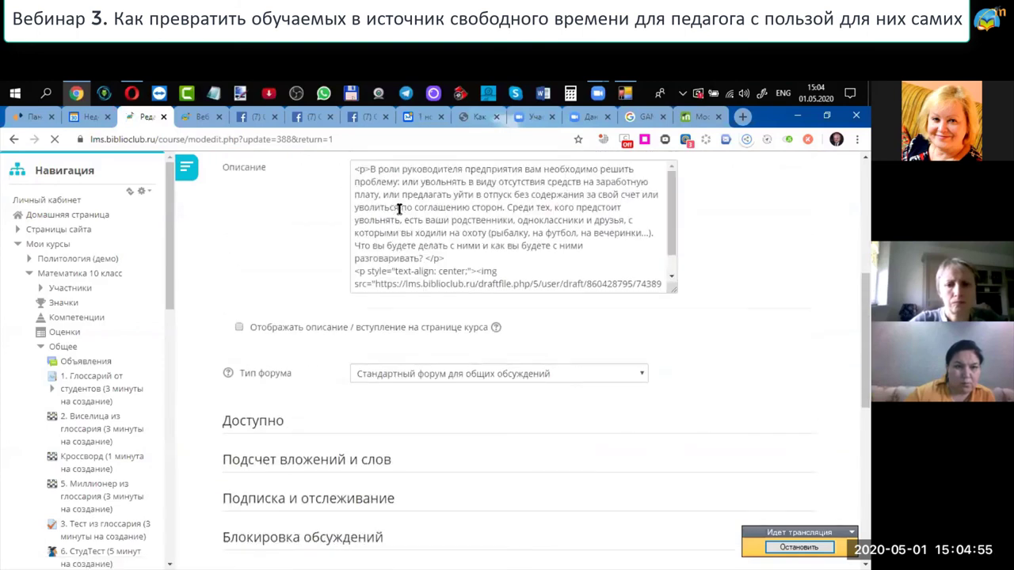
scroll(399, 209, up, 1)
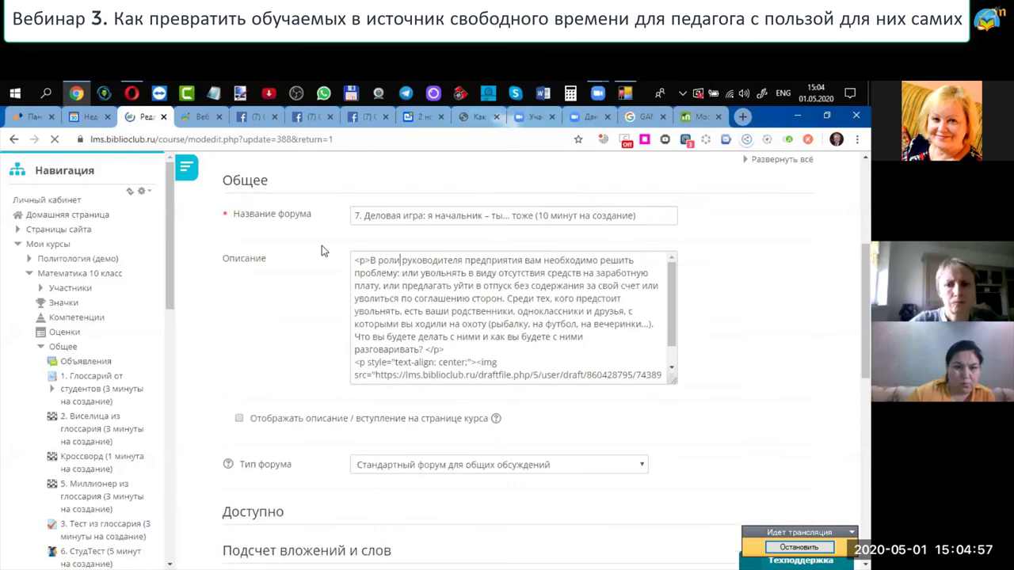
scroll(321, 251, down, 3)
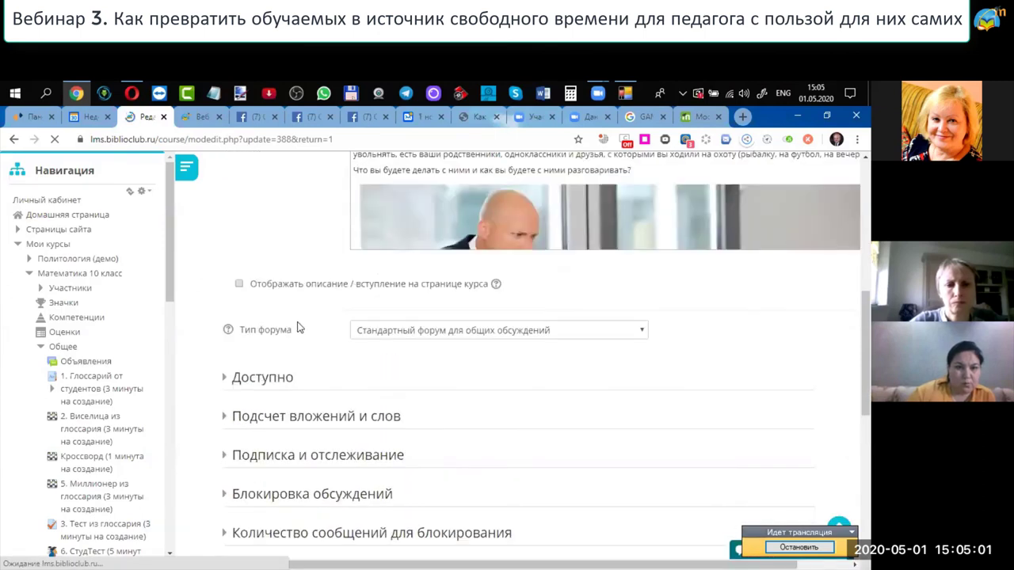
scroll(241, 273, down, 3)
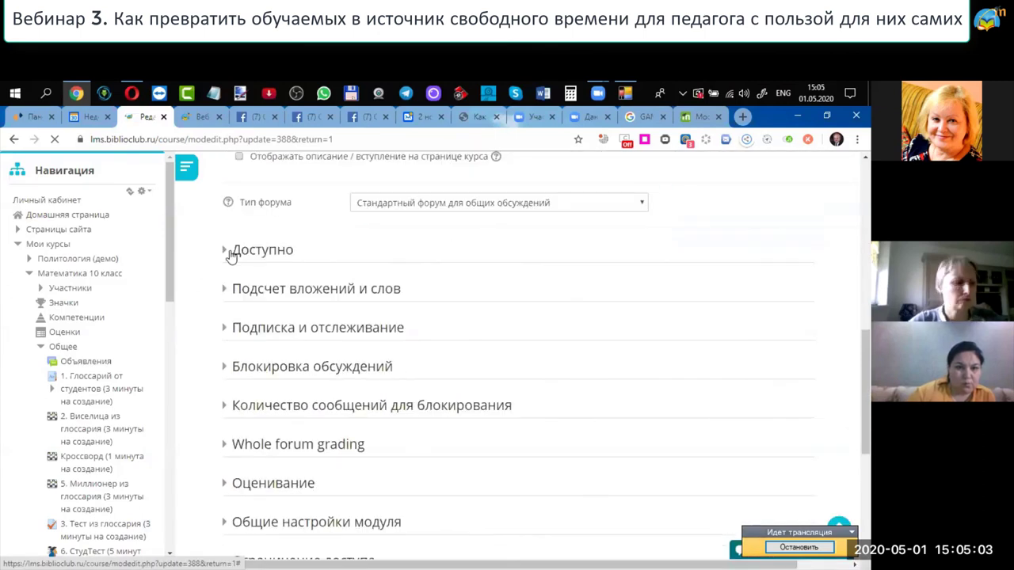
- Under Доступно, enable the posting cutoff and set it to 13 May 2020, 15:04
click(228, 253)
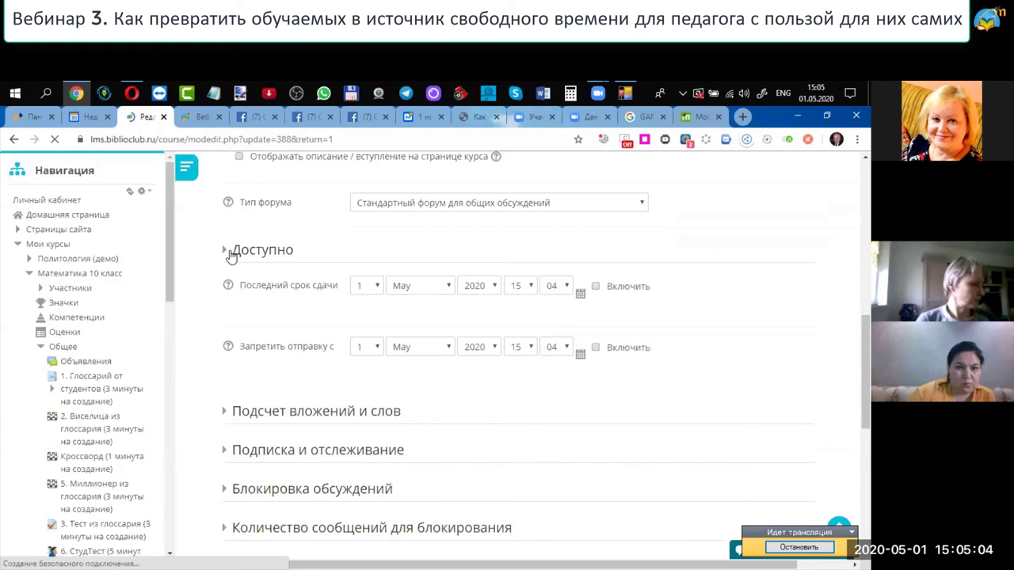
click(596, 349)
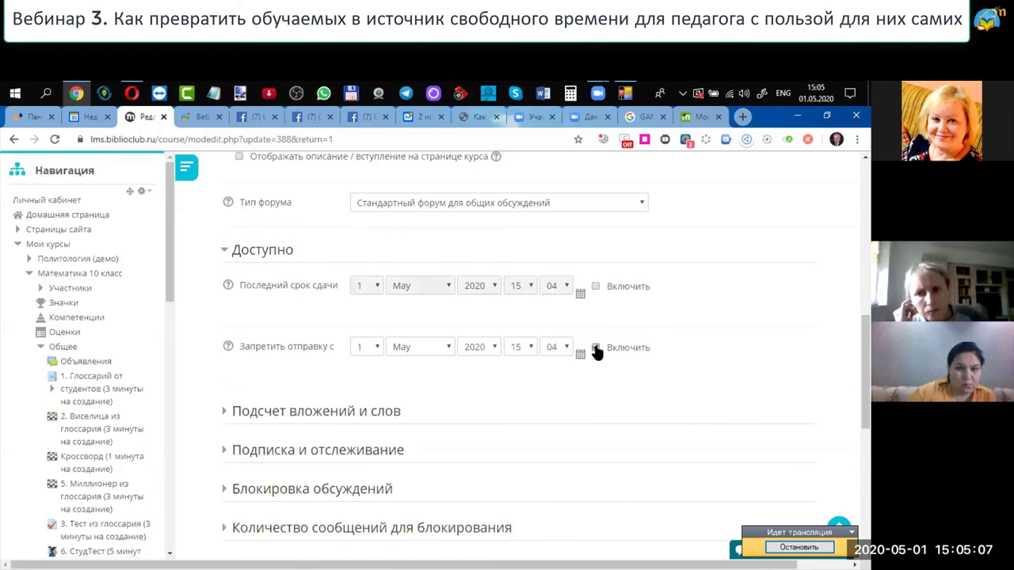
click(449, 354)
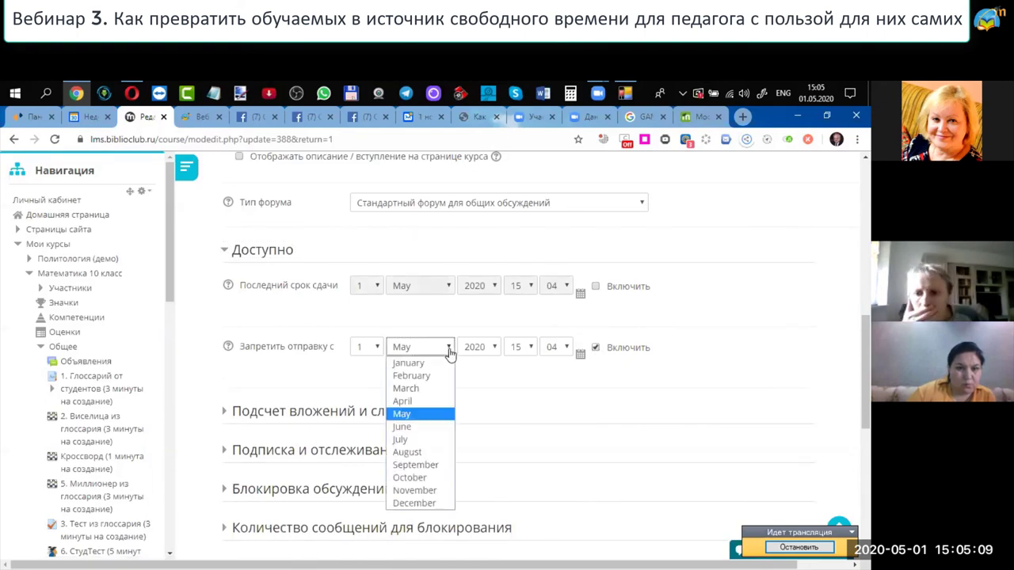
click(360, 365)
click(376, 350)
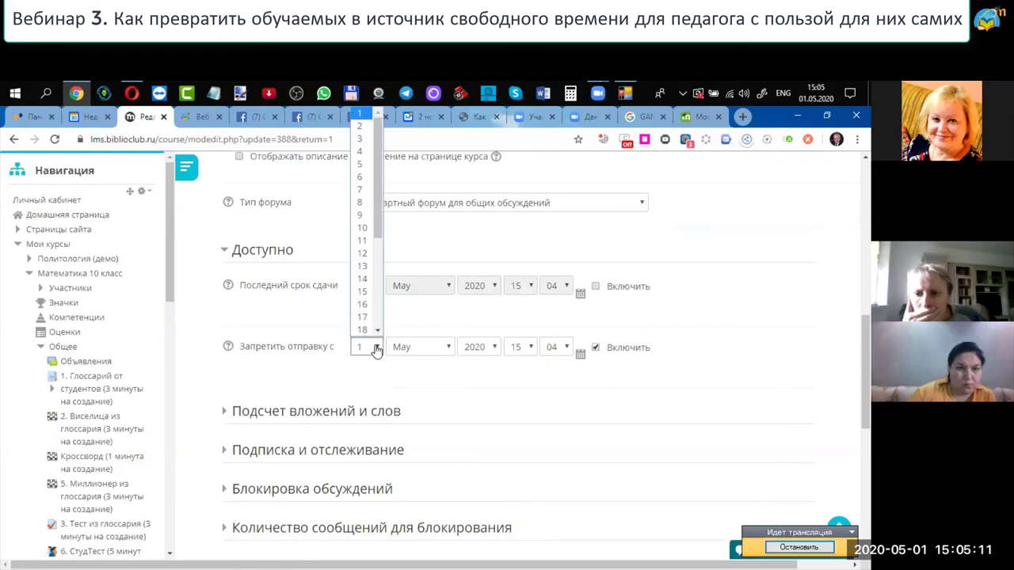
click(361, 267)
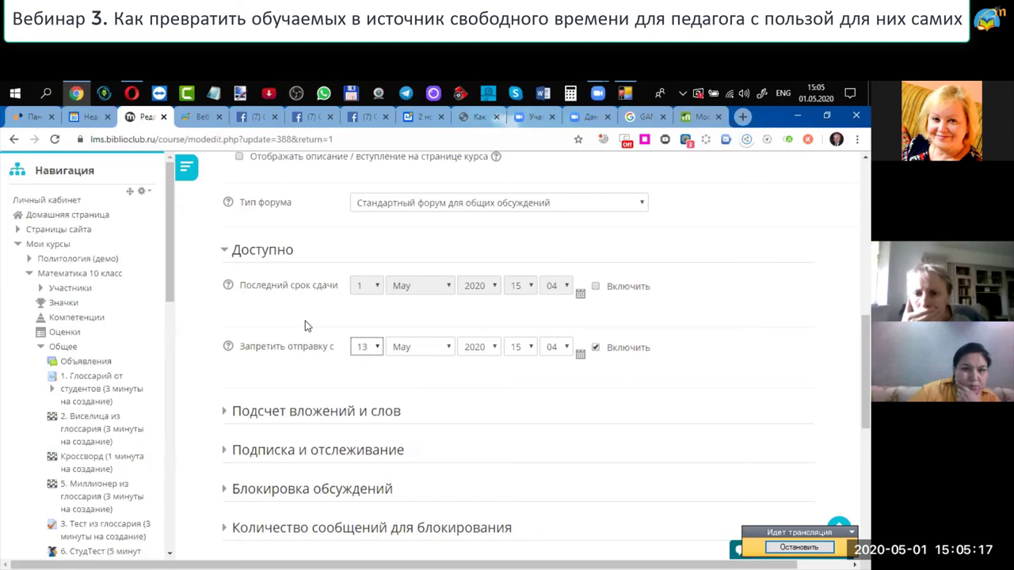
click(595, 287)
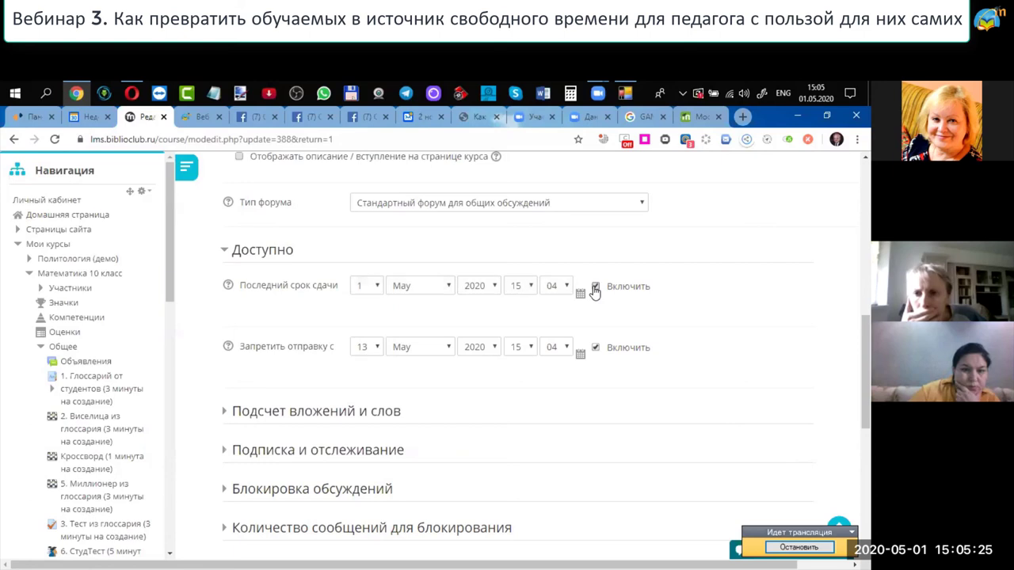
click(595, 287)
- Under Подписка и отслеживание, set Режим подписки to Автоматическая подписка
scroll(236, 369, down, 3)
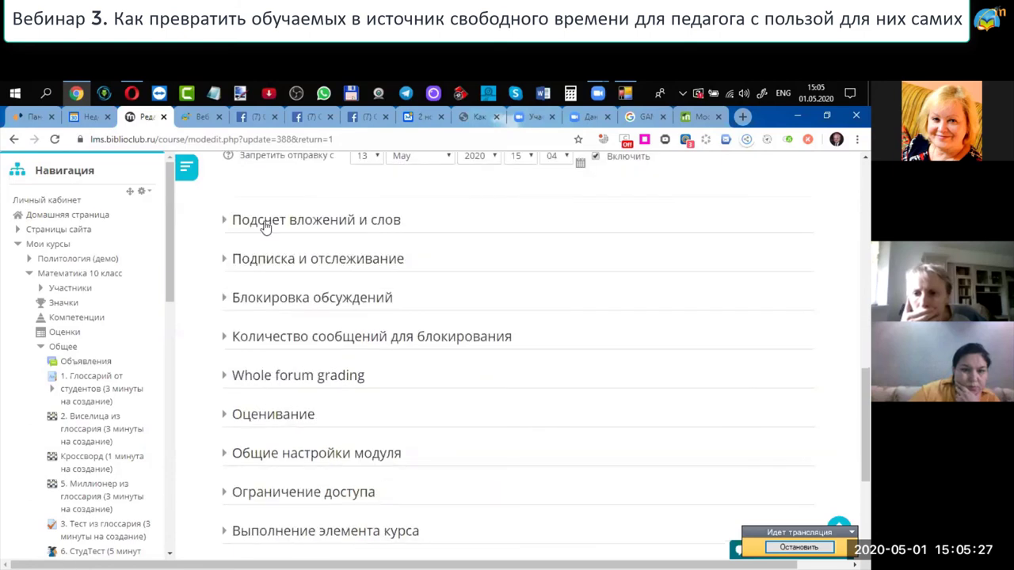
click(273, 263)
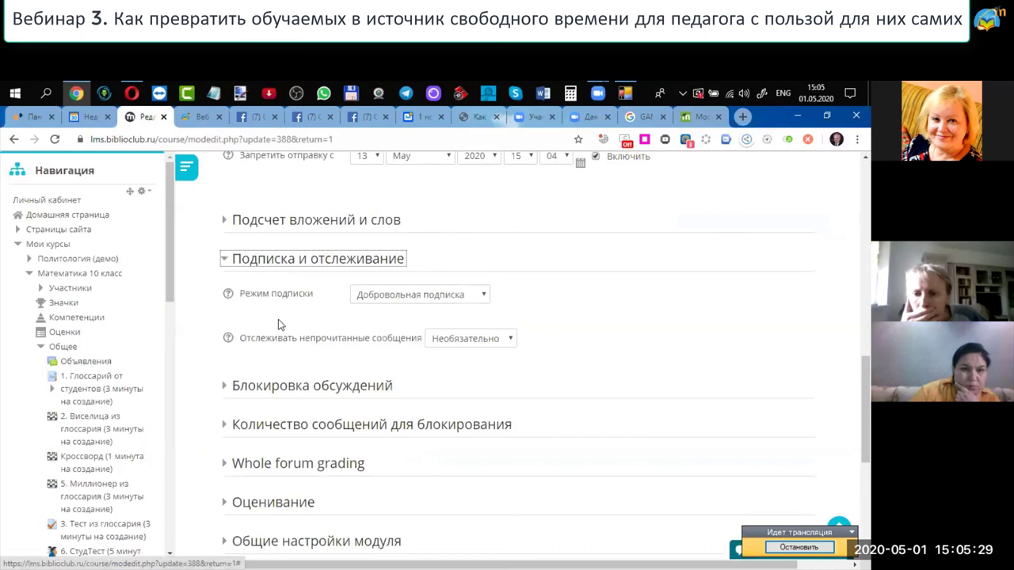
scroll(366, 260, down, 1)
click(385, 235)
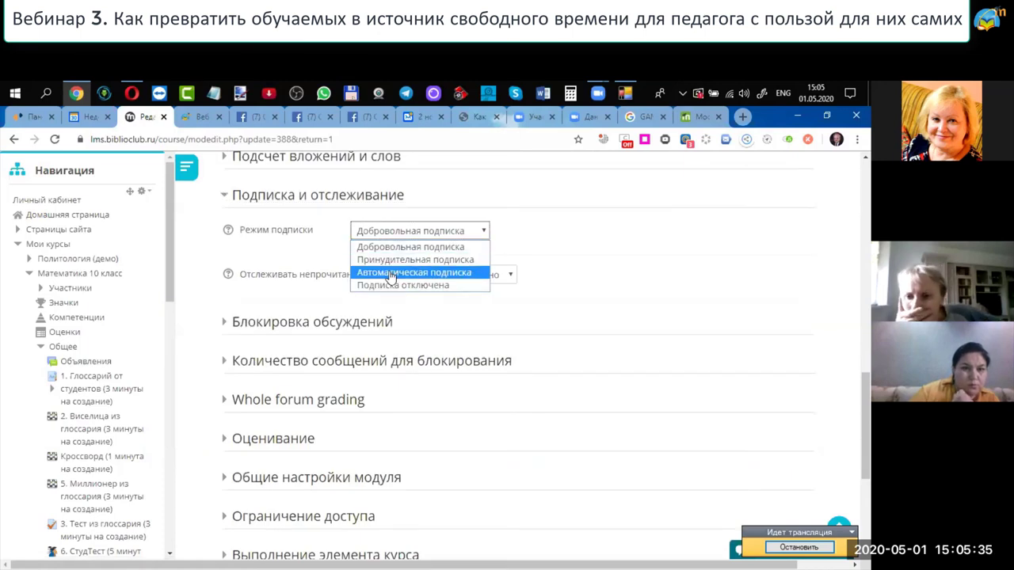
click(390, 274)
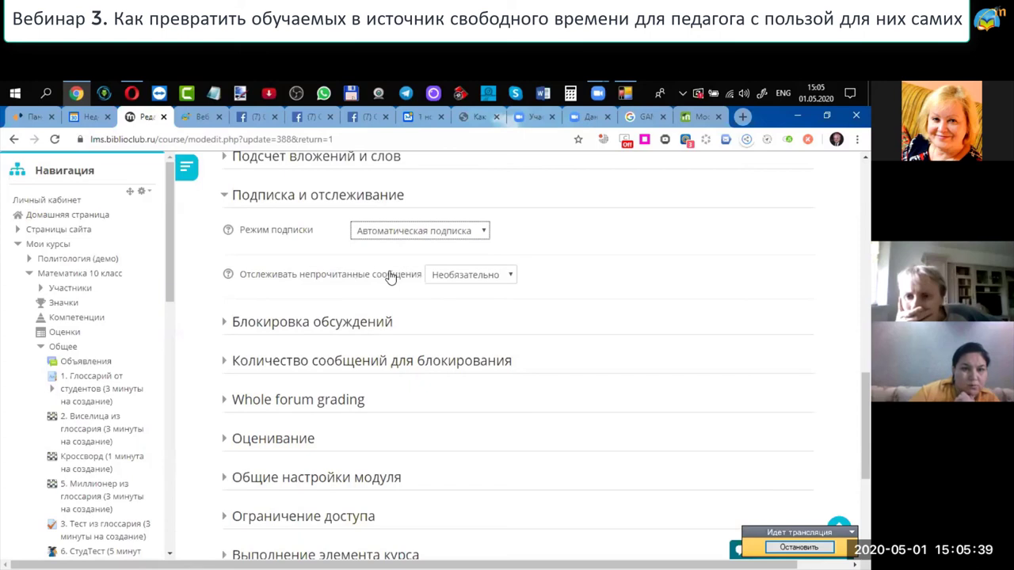
click(387, 238)
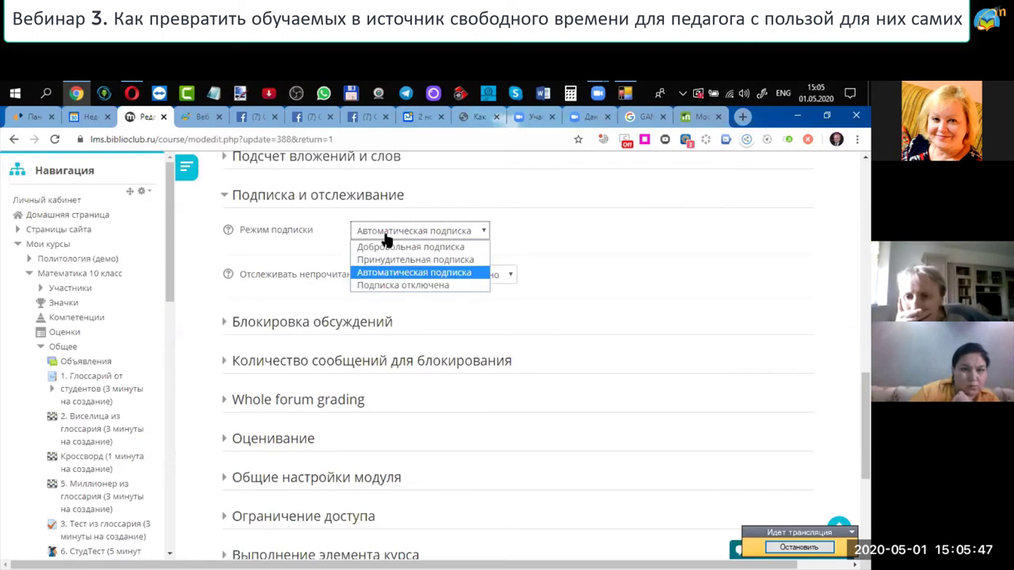
click(394, 272)
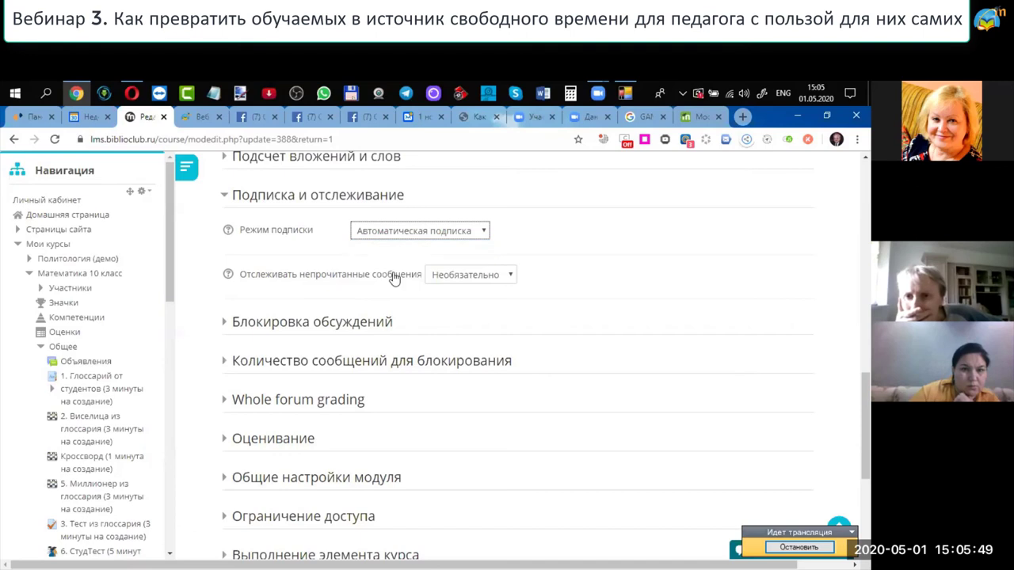
- Try a 1 д. lock period, revert to Не блокировать обсуждения, and expand post-count blocking
scroll(254, 249, down, 1)
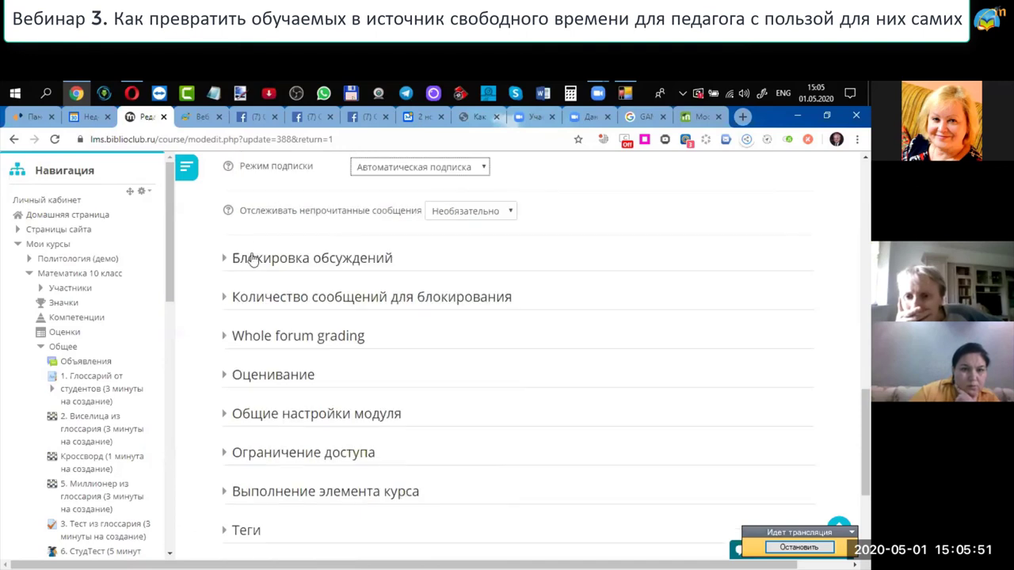
click(249, 263)
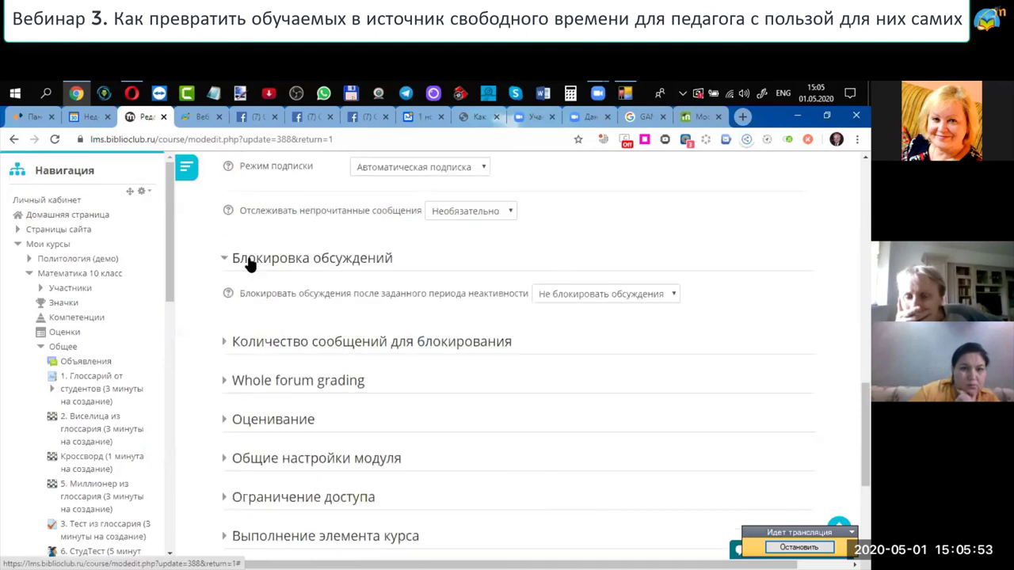
scroll(248, 263, down, 2)
scroll(613, 241, up, 1)
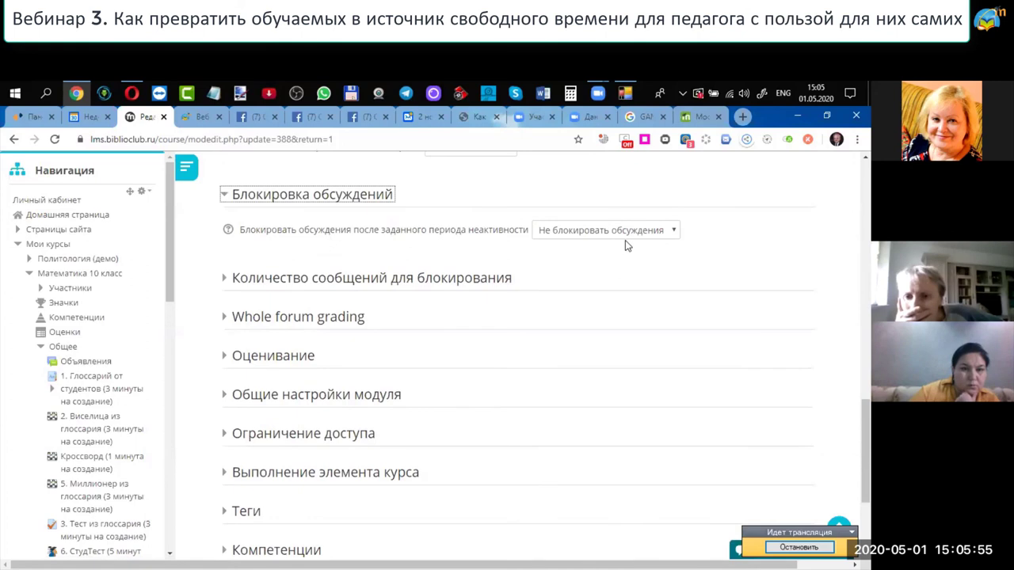
click(664, 236)
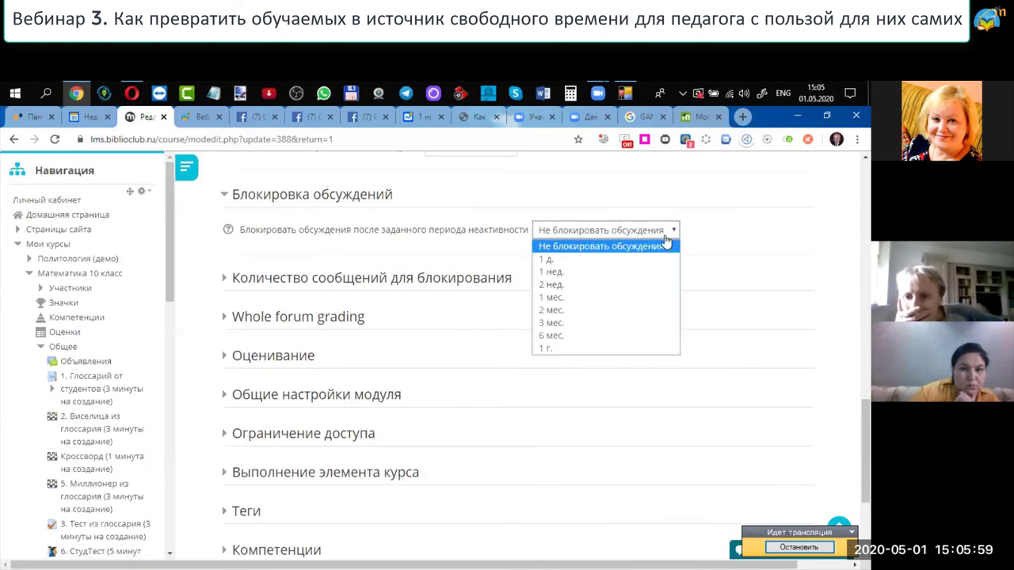
click(666, 244)
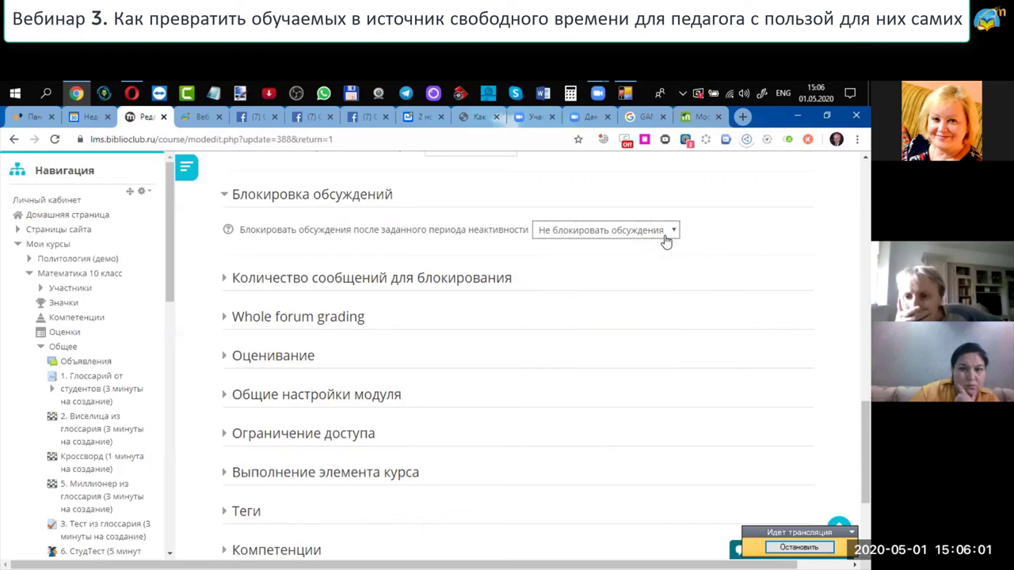
click(666, 237)
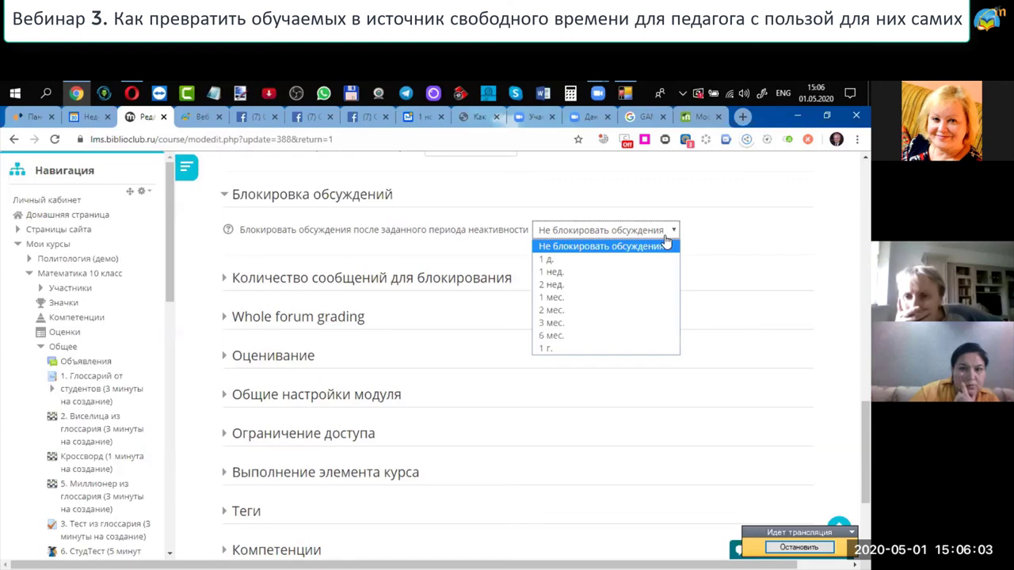
click(613, 255)
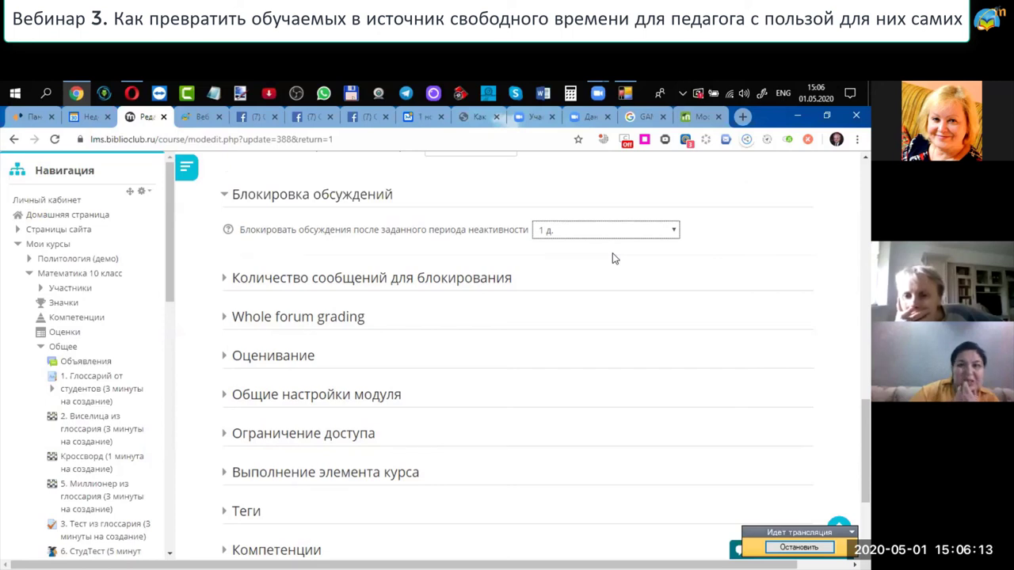
click(615, 241)
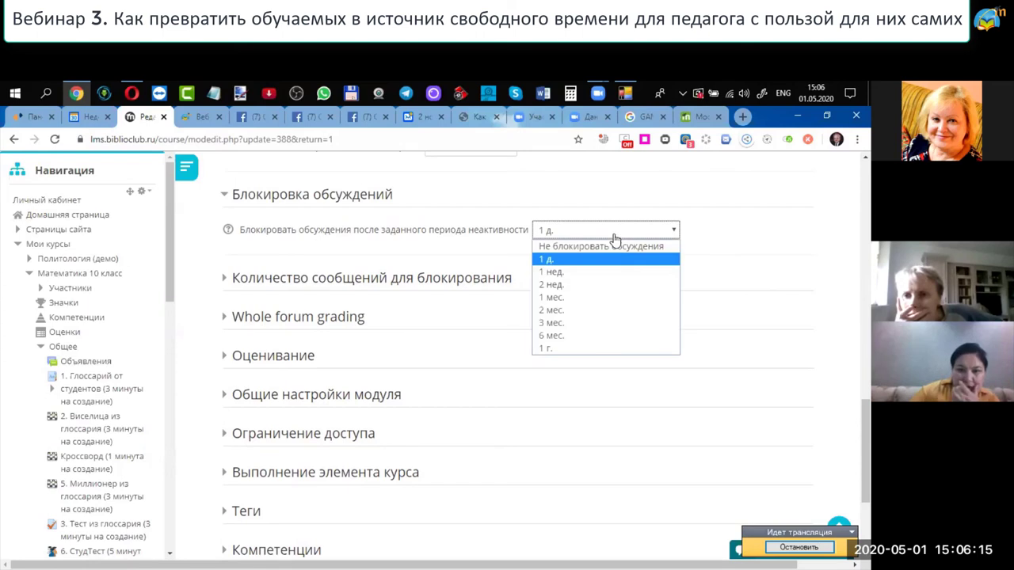
click(616, 258)
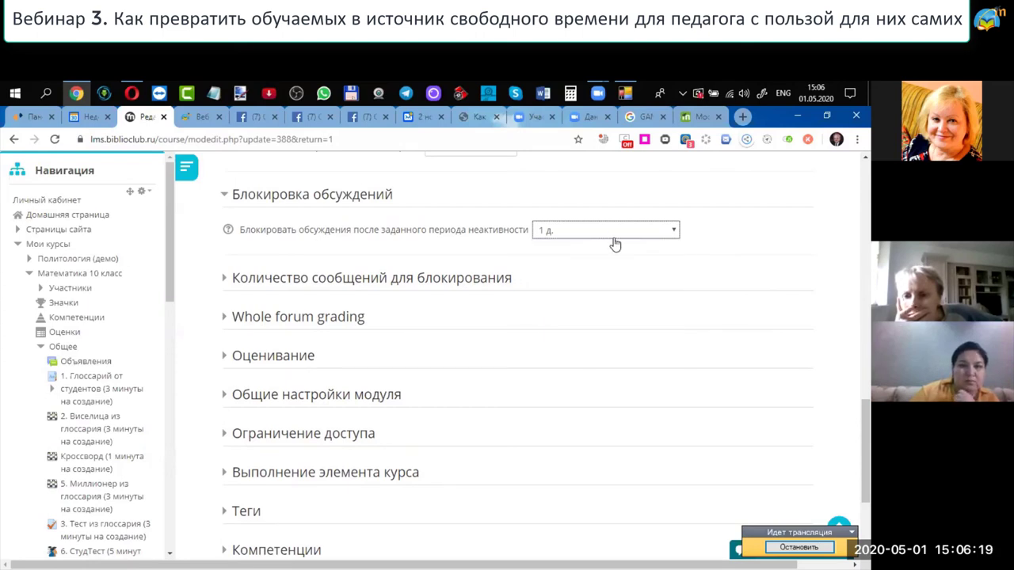
click(611, 230)
click(610, 242)
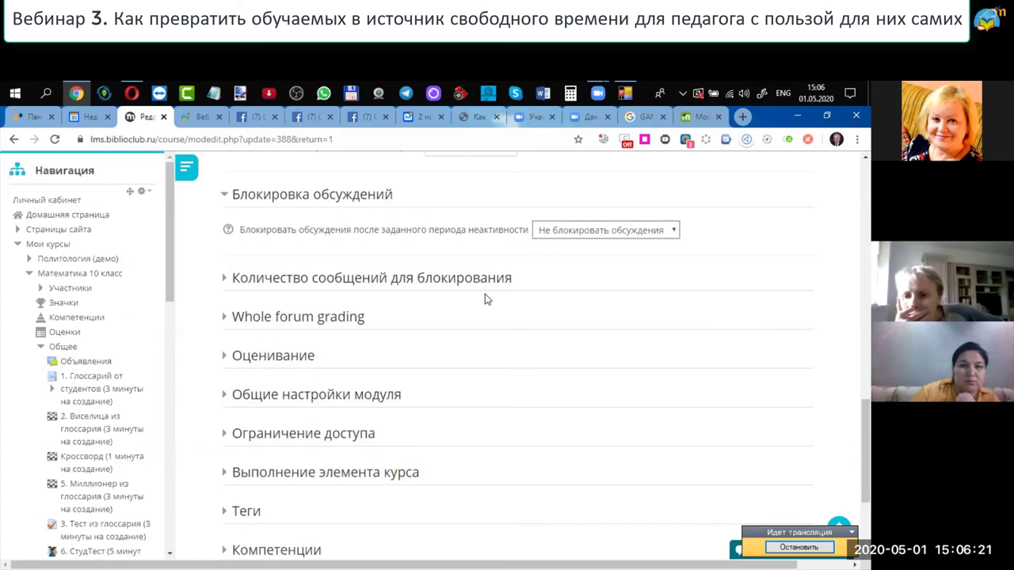
click(394, 290)
- Under Оценивание, change the grade Тип from Балл to Отсутствует
scroll(394, 290, down, 3)
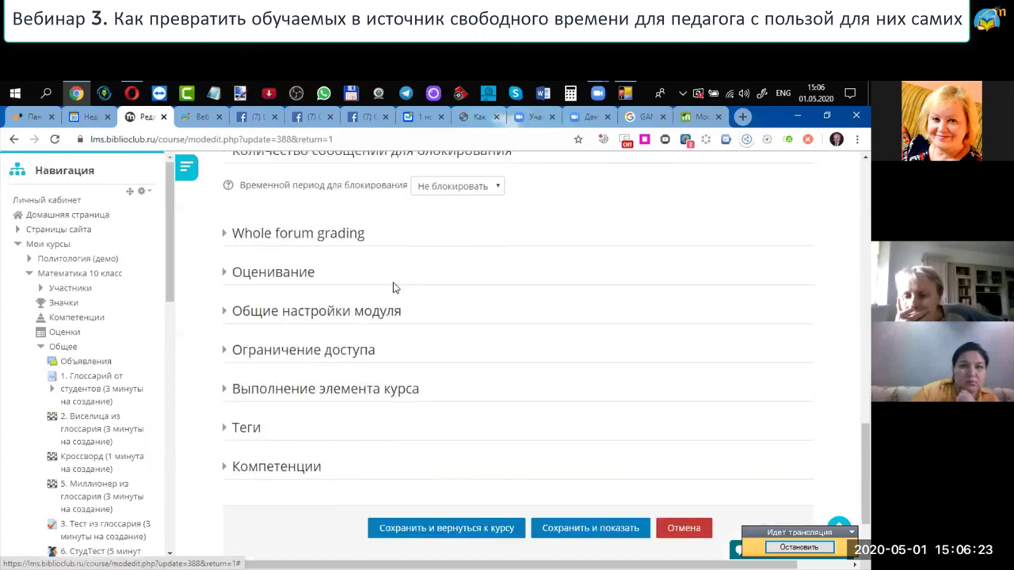
click(300, 278)
scroll(299, 279, down, 3)
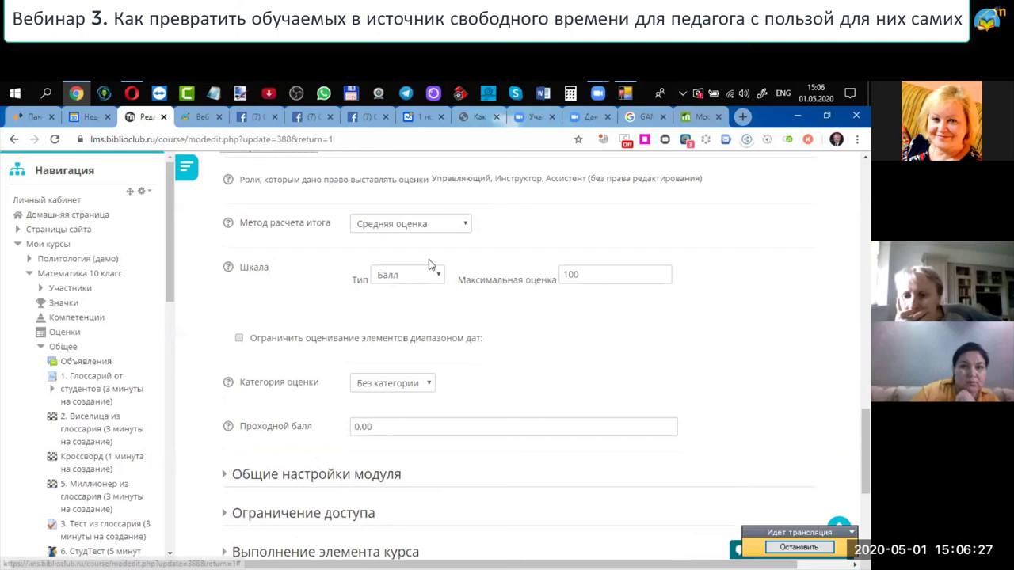
scroll(252, 295, down, 2)
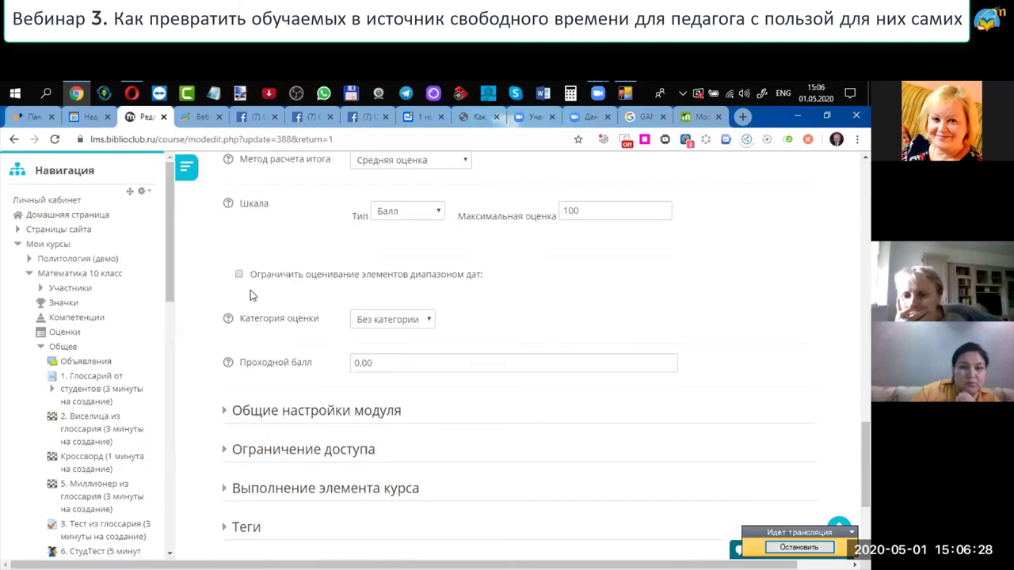
click(385, 211)
click(385, 229)
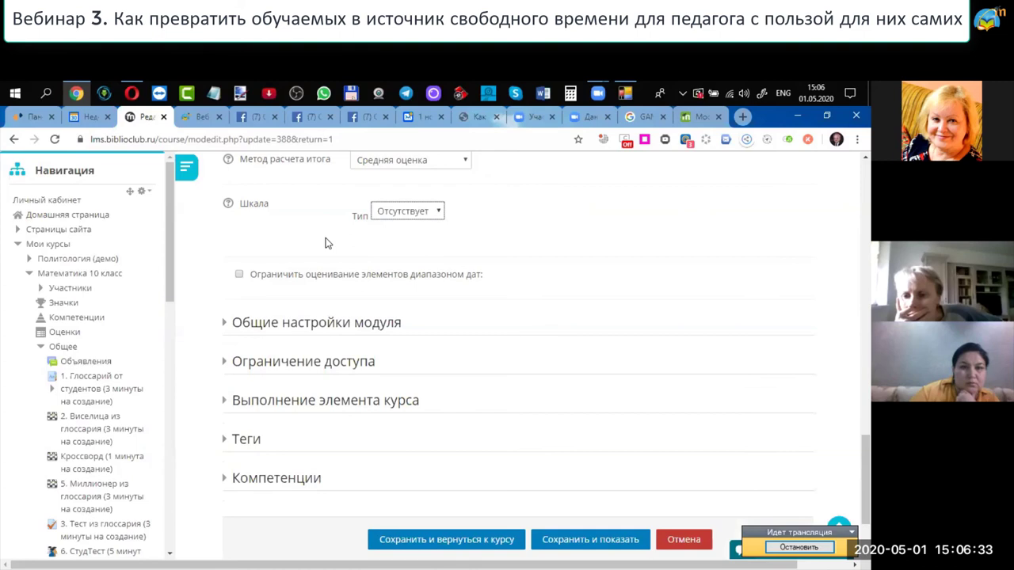
scroll(325, 243, down, 3)
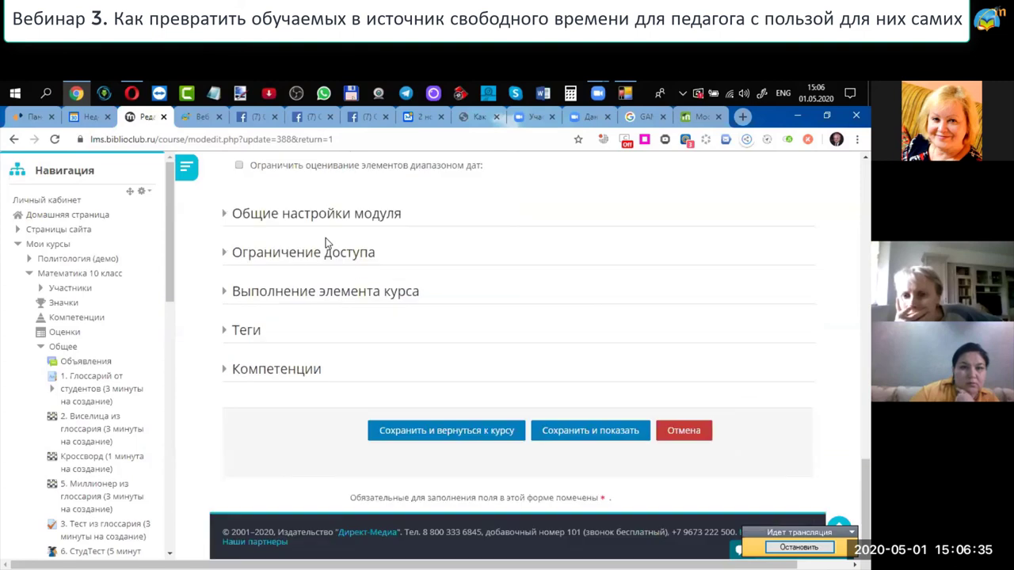
- Set completion tracking to mark the forum complete when conditions are met
click(299, 296)
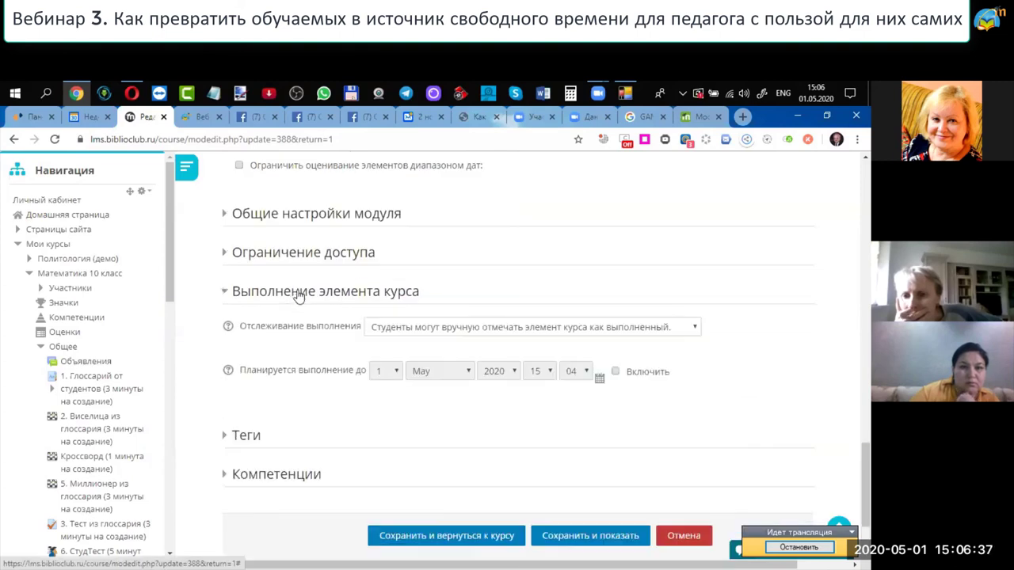
scroll(297, 296, down, 1)
click(526, 263)
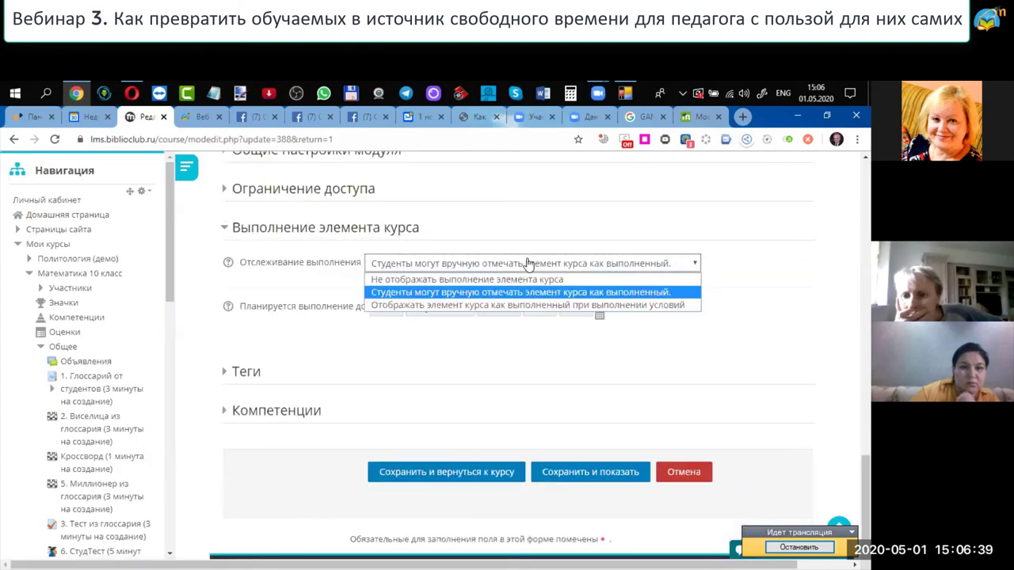
click(535, 306)
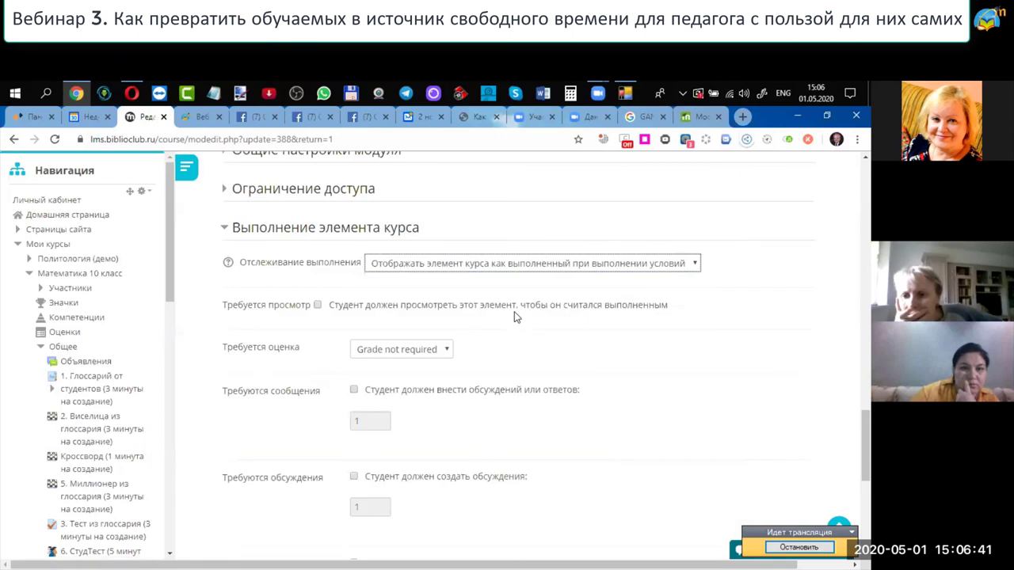
scroll(514, 314, down, 2)
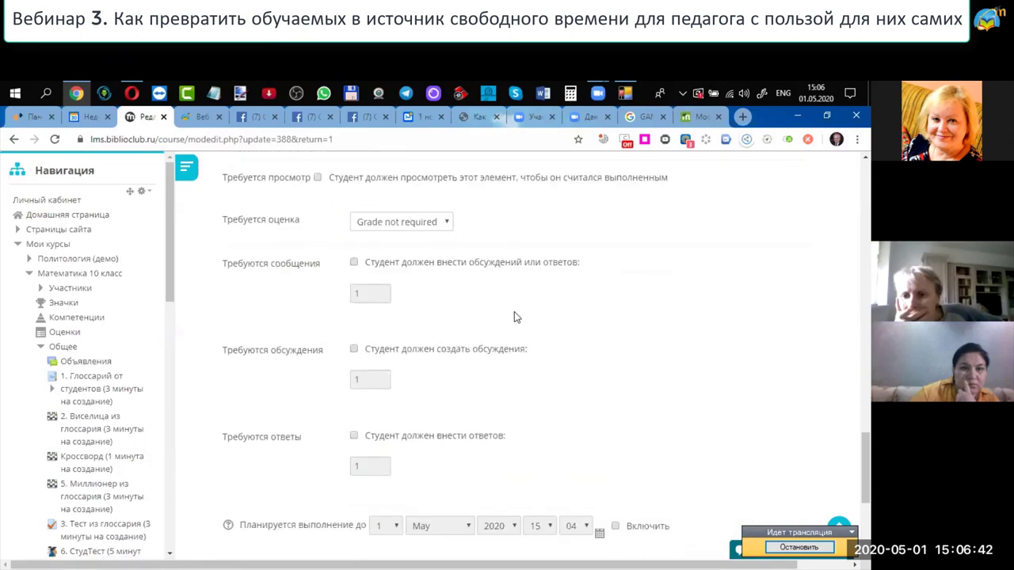
- Require 5 posts, 1 discussion and 2 replies as the completion conditions
click(354, 262)
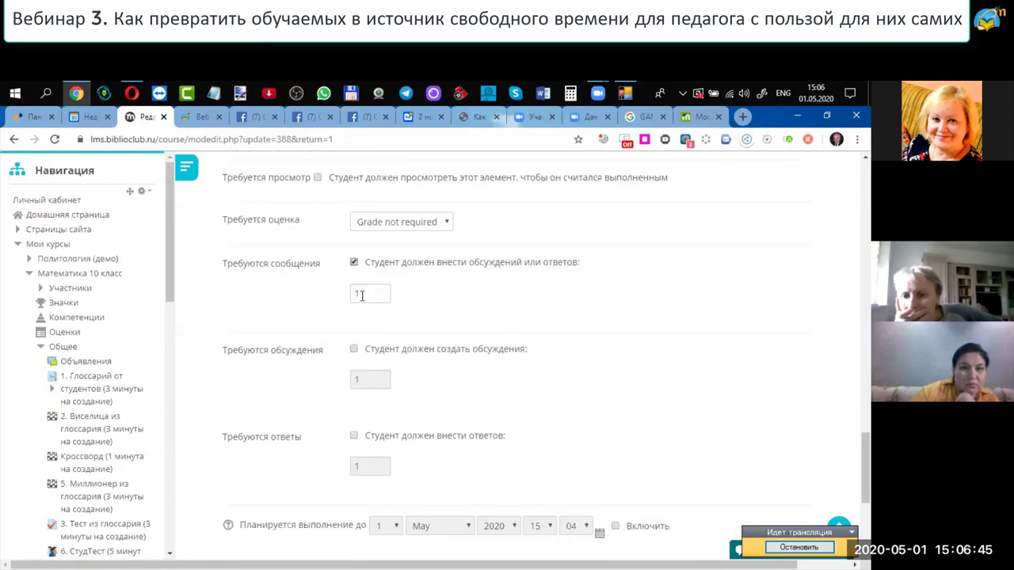
scroll(380, 328, down, 2)
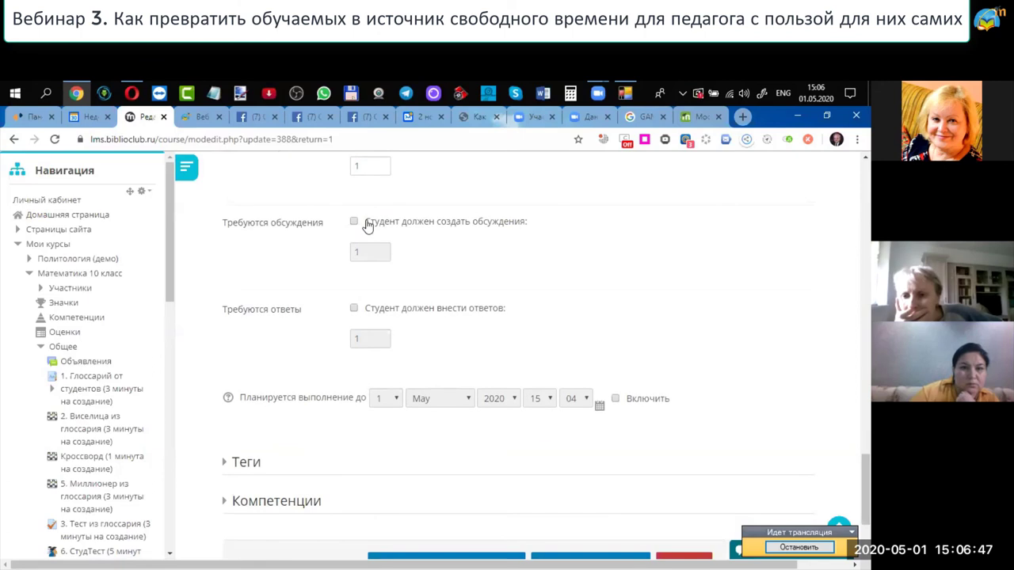
click(354, 222)
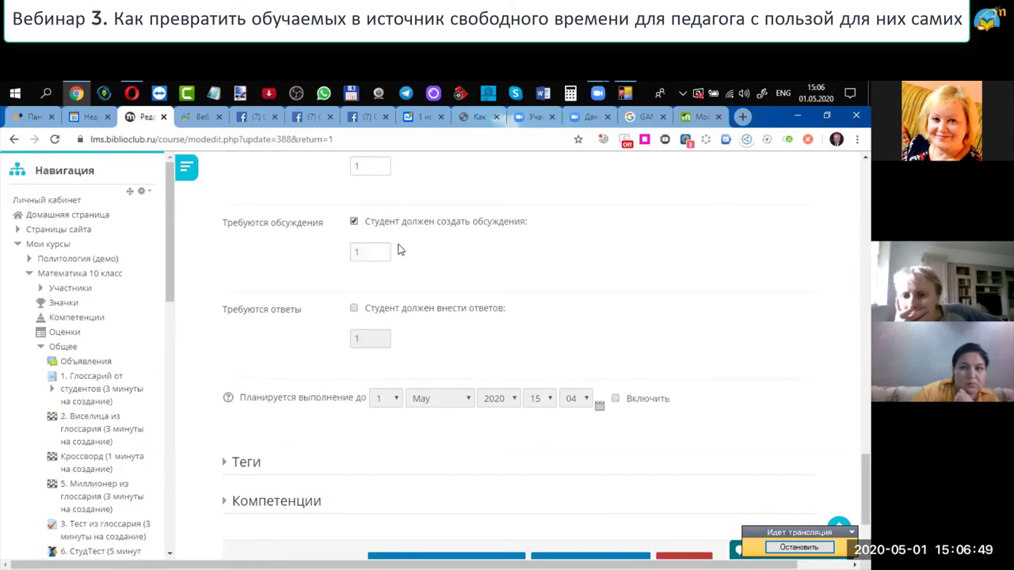
scroll(401, 252, up, 1)
click(380, 232)
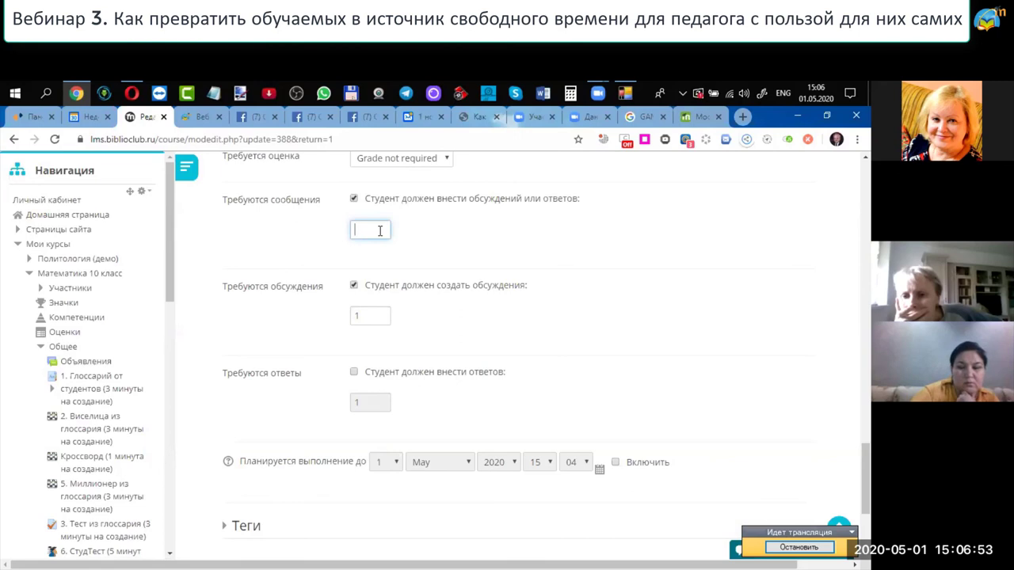
key(BackSpace)
text(5)
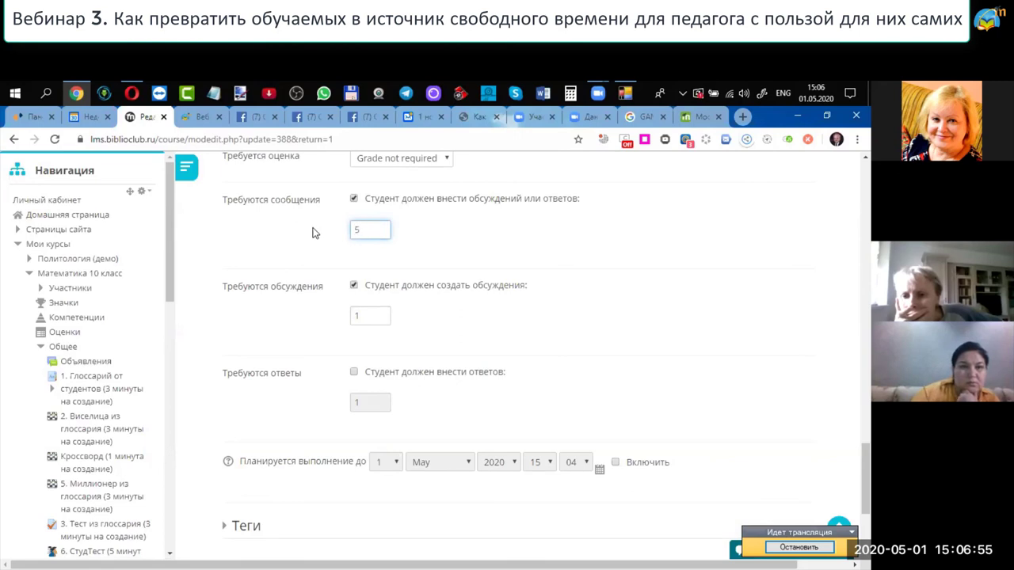
click(314, 233)
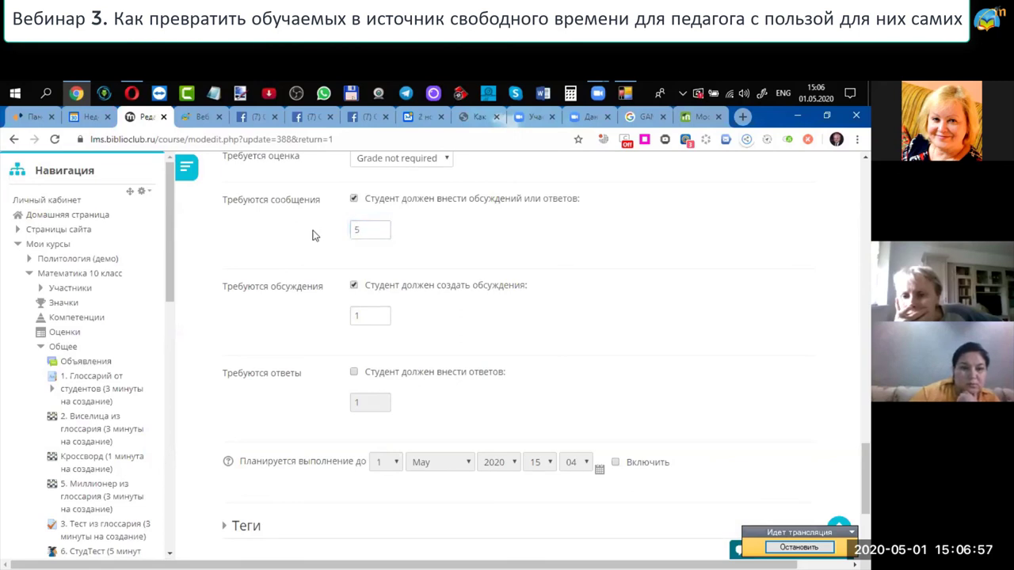
click(355, 374)
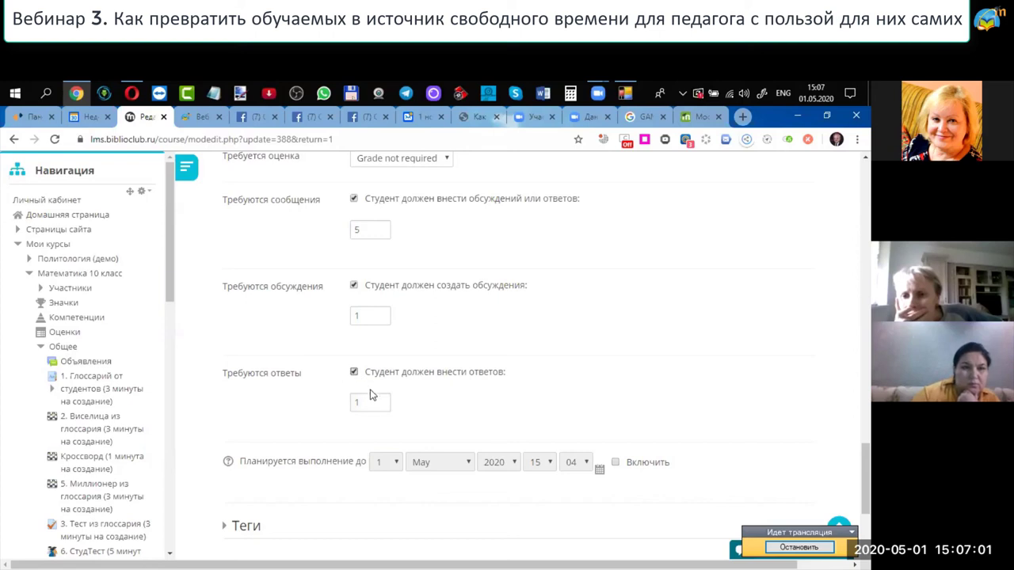
drag(371, 402, 334, 410)
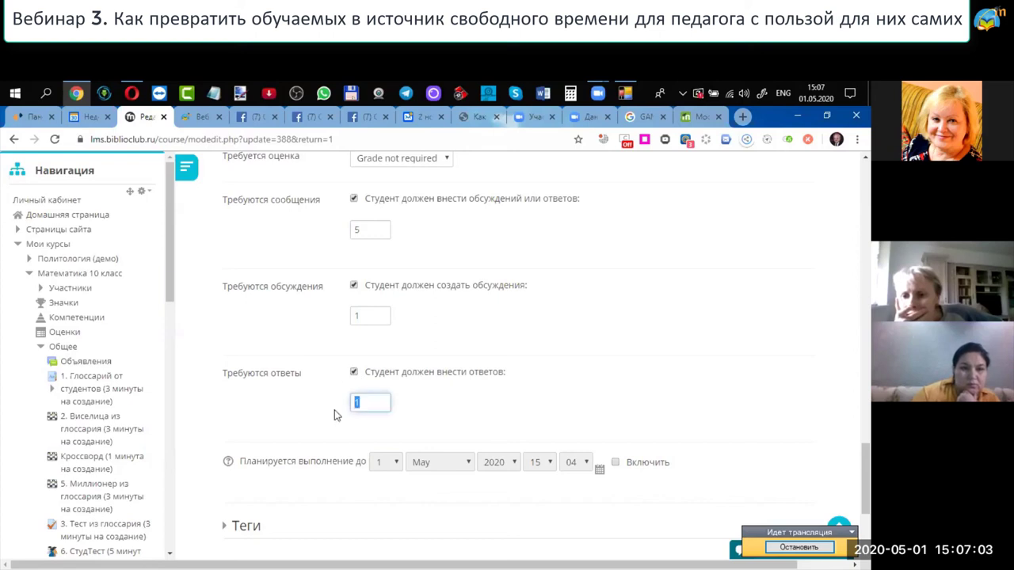
scroll(334, 409, down, 3)
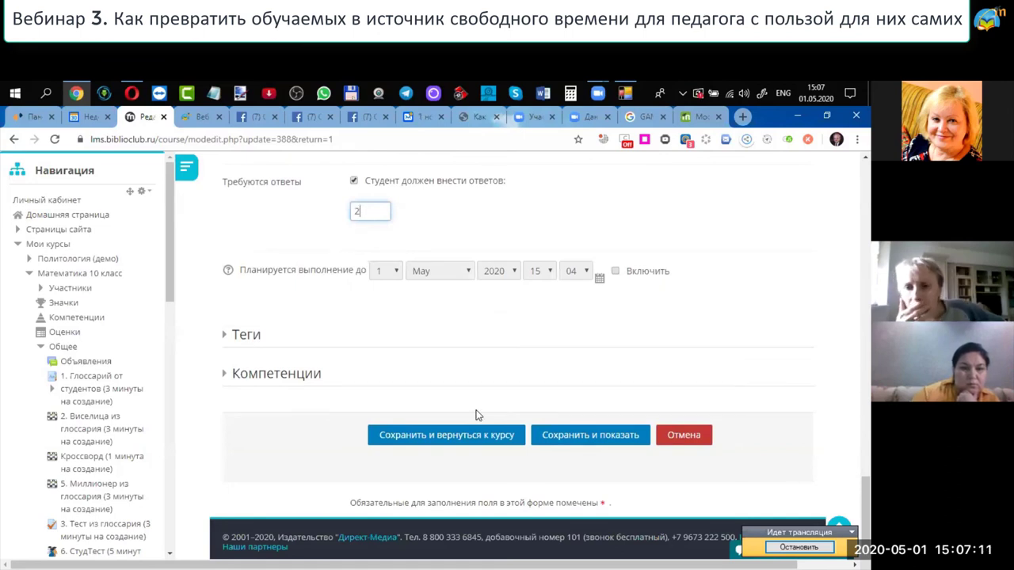
scroll(477, 415, up, 2)
scroll(477, 408, up, 3)
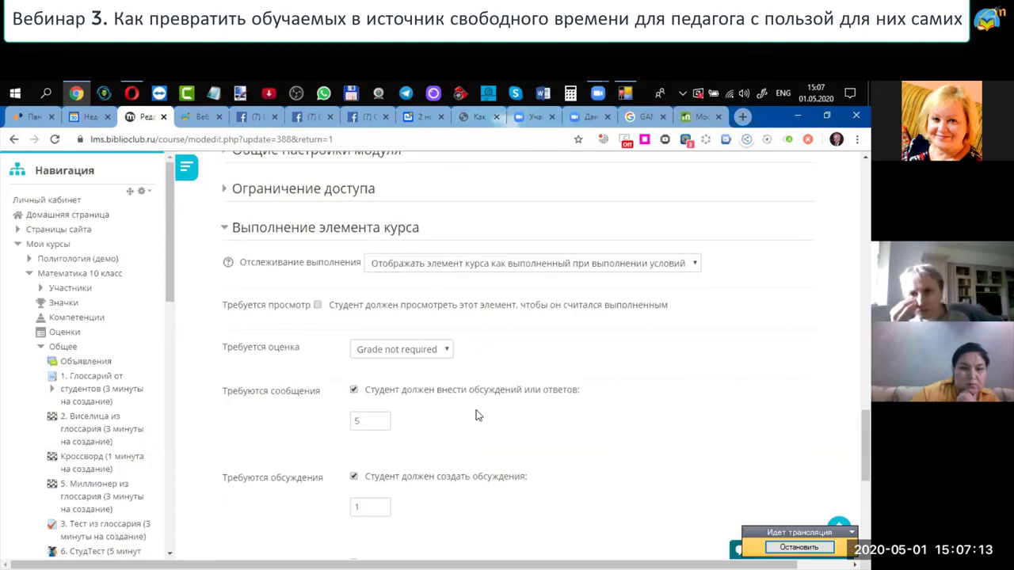
scroll(478, 415, up, 1)
scroll(476, 415, up, 1)
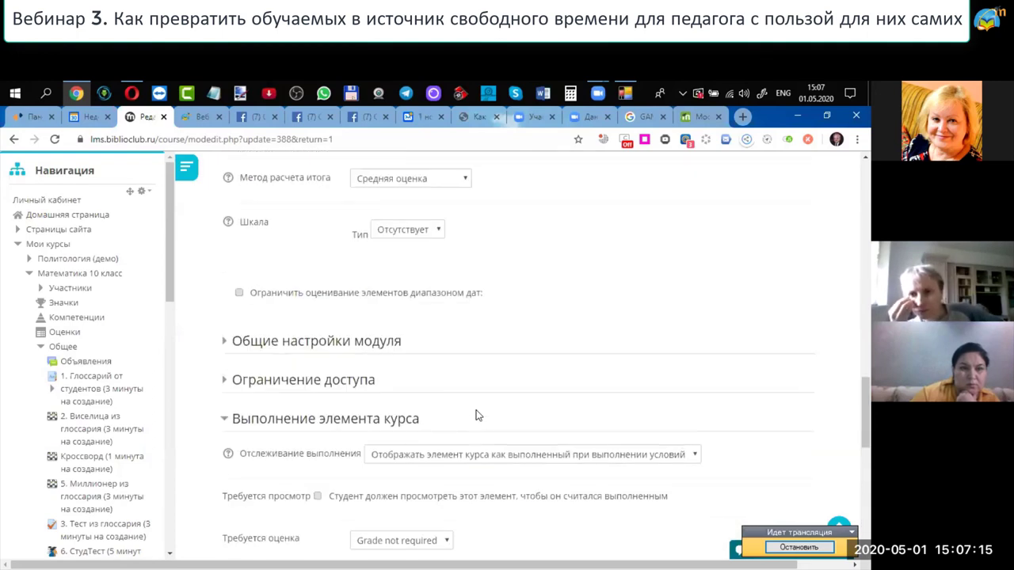
scroll(477, 415, up, 2)
scroll(477, 415, up, 2)
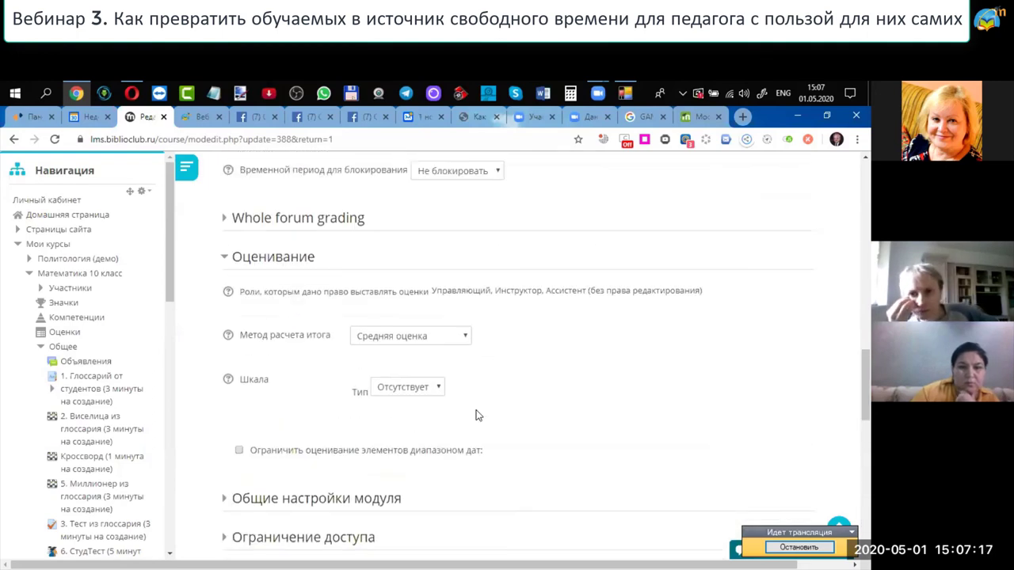
scroll(477, 415, up, 3)
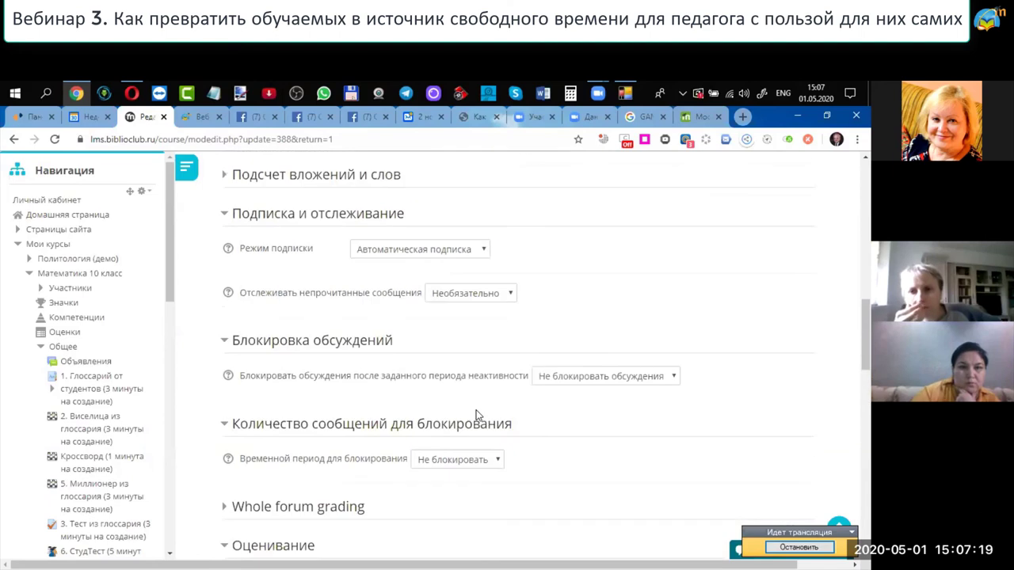
scroll(473, 408, up, 2)
click(465, 381)
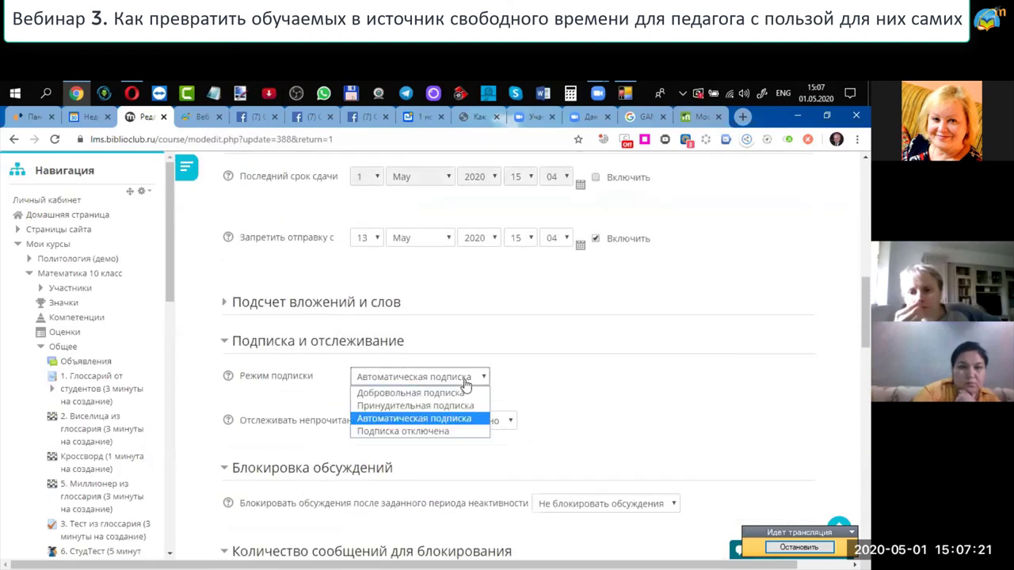
click(470, 425)
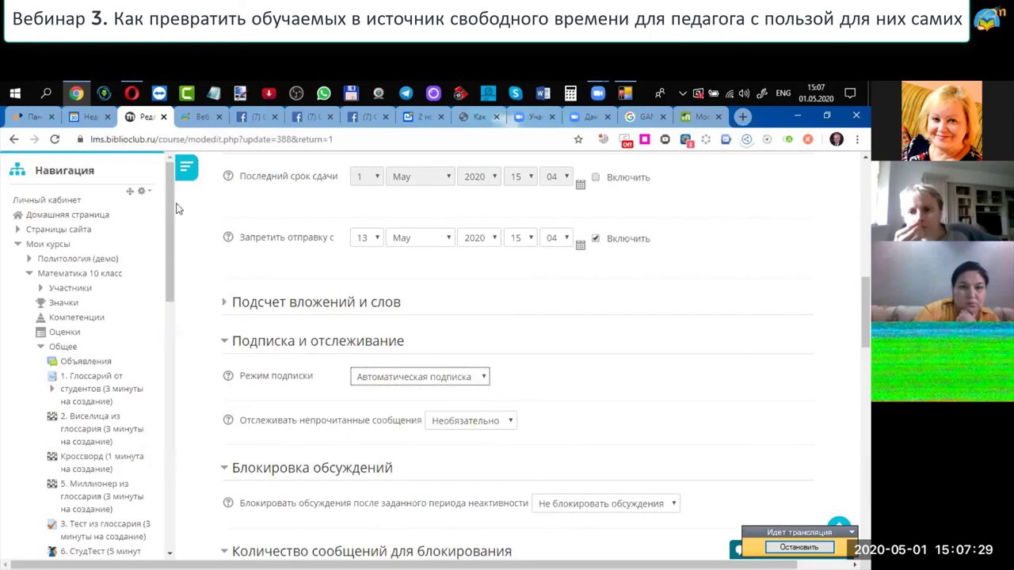
- Open the Вебинар 3 page and scroll through its description to the end of the План вебинара table
click(190, 117)
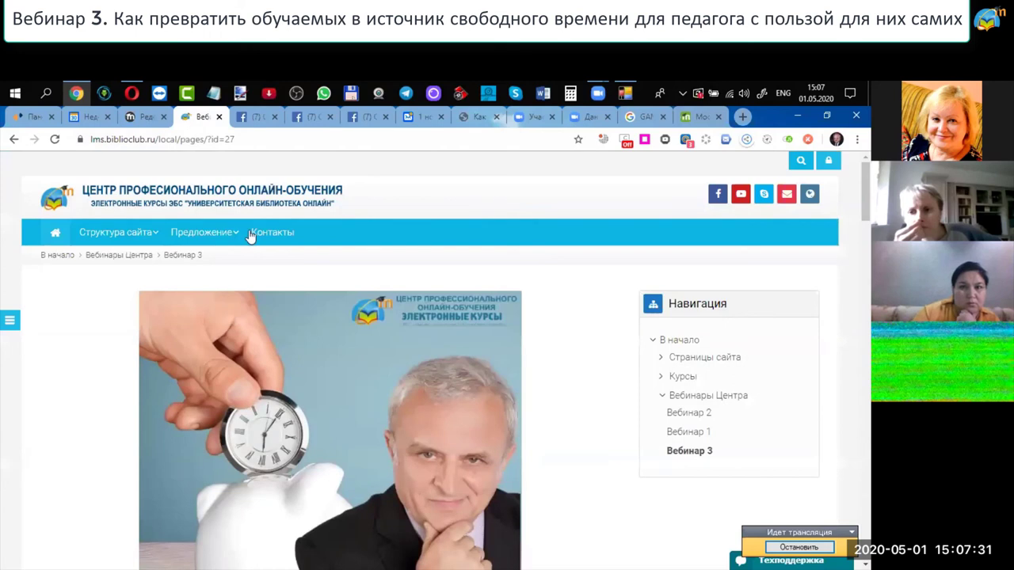
mouse_move(233, 239)
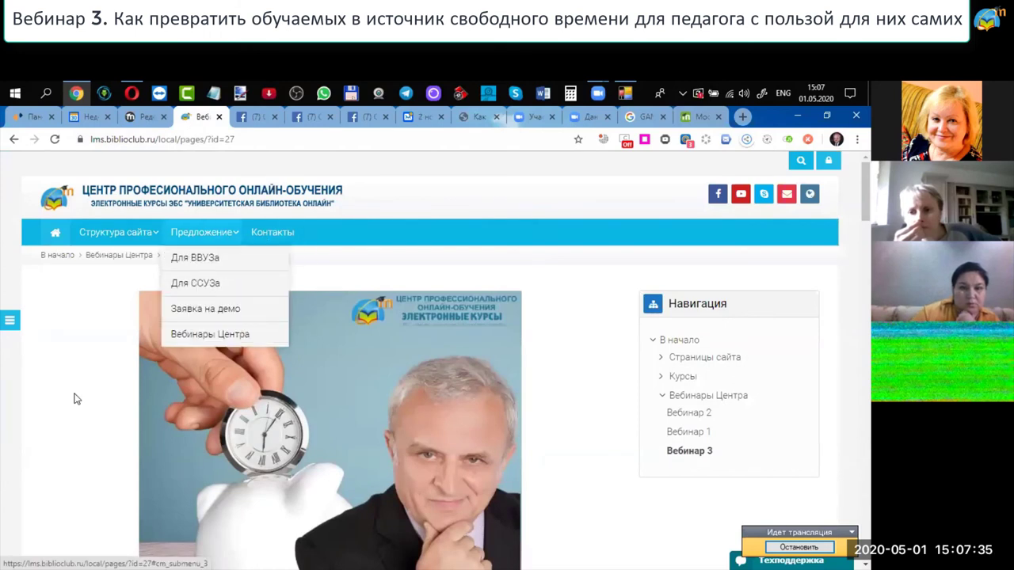
scroll(76, 399, down, 5)
scroll(76, 399, down, 12)
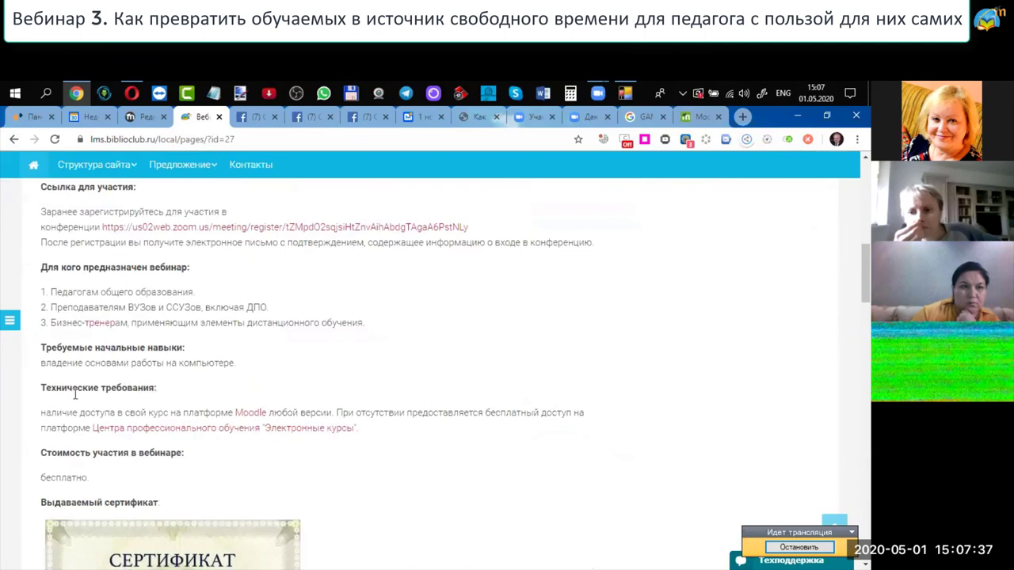
scroll(74, 399, down, 8)
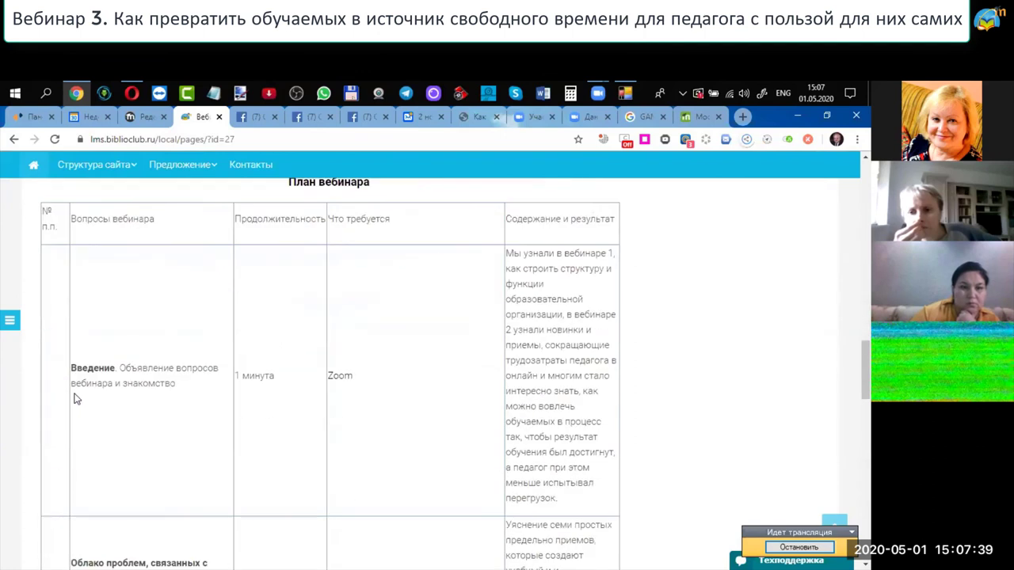
scroll(75, 396, down, 8)
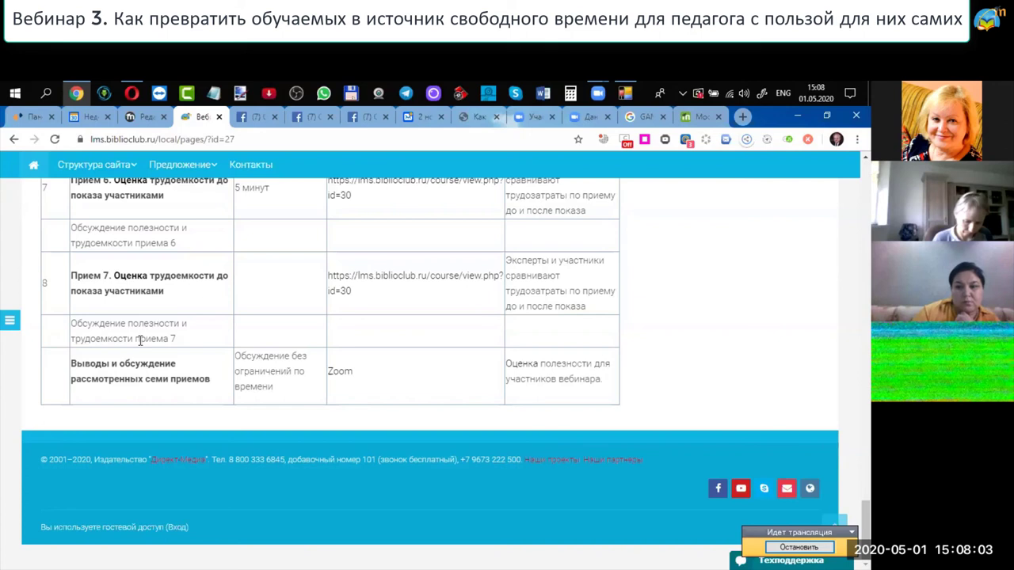
scroll(139, 341, up, 1)
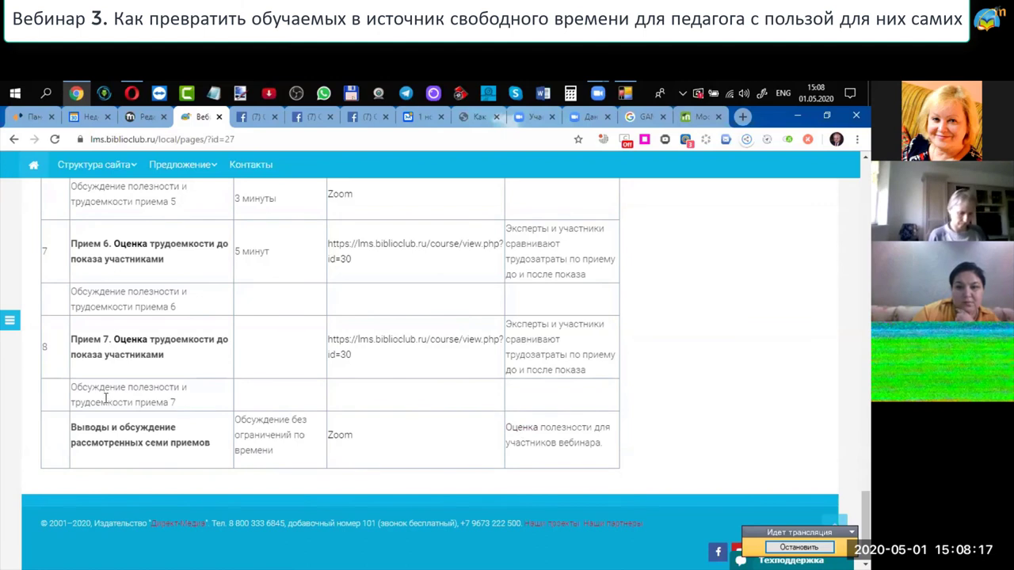
scroll(106, 397, up, 15)
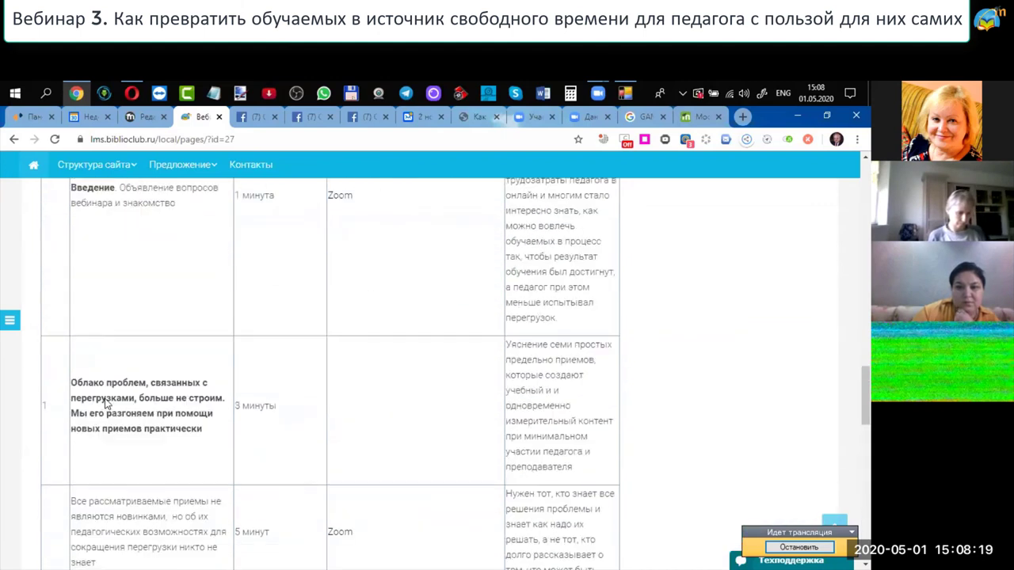
scroll(106, 399, up, 10)
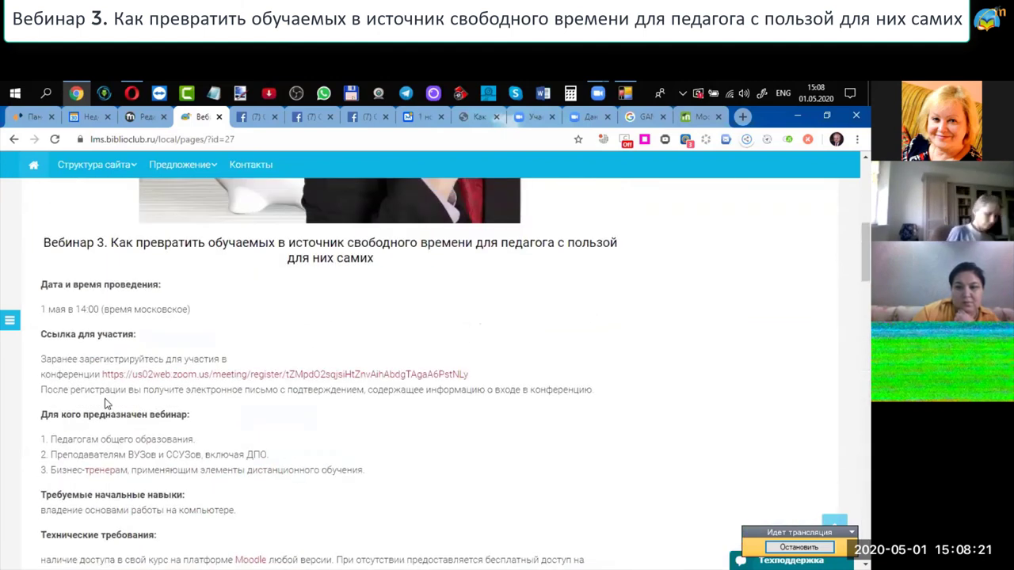
scroll(144, 405, down, 4)
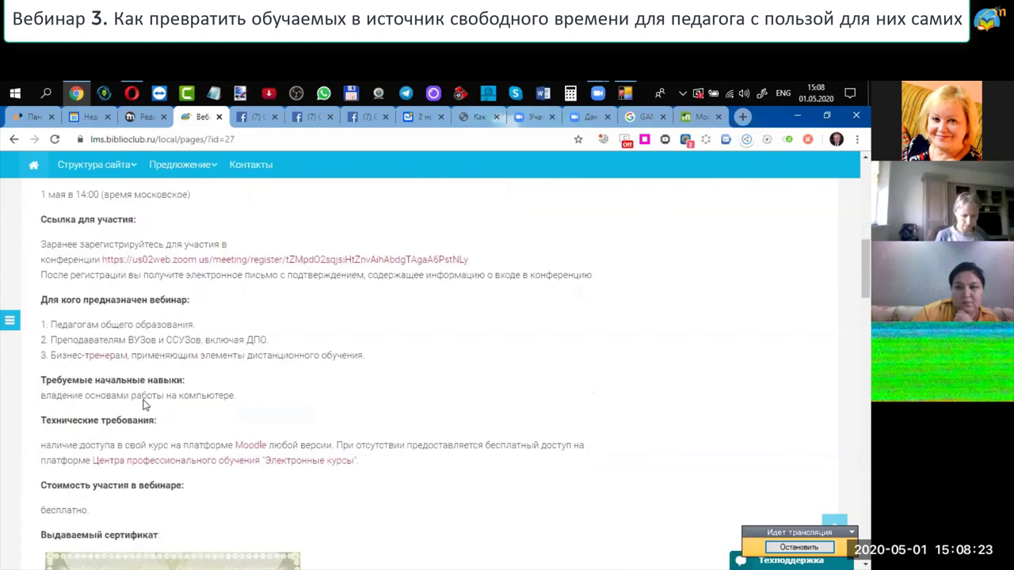
scroll(143, 404, down, 4)
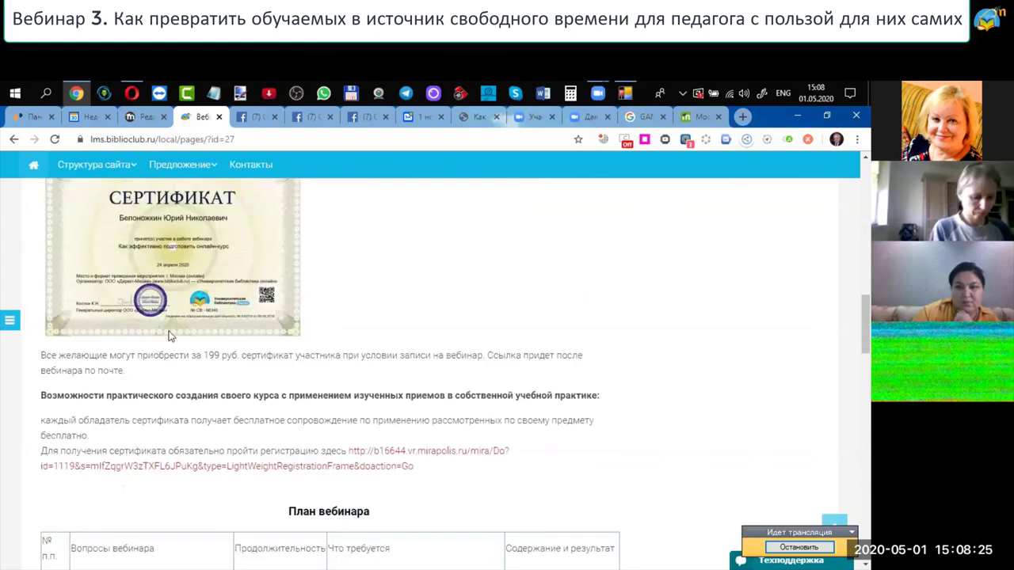
double_click(212, 355)
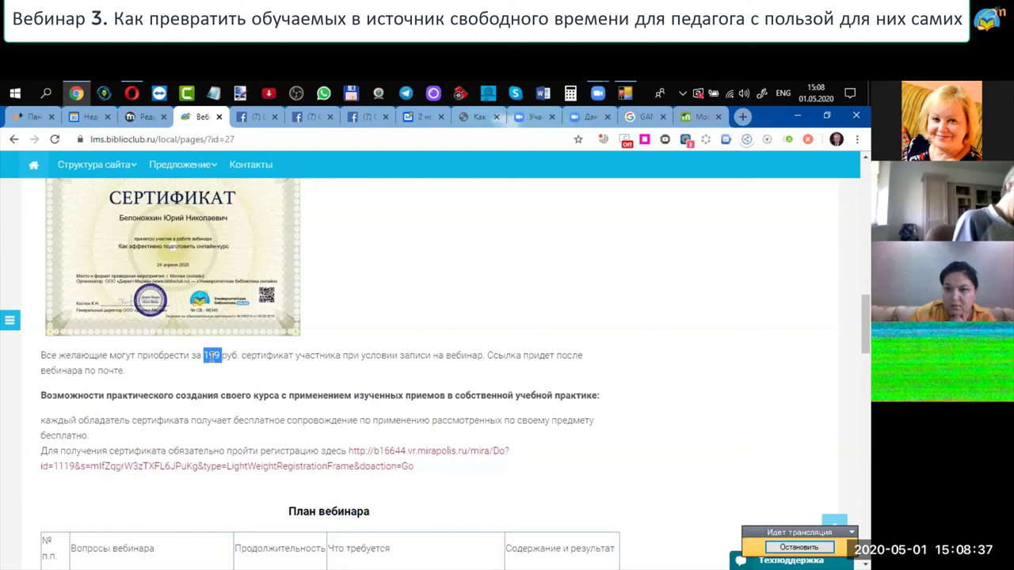
scroll(212, 356, up, 2)
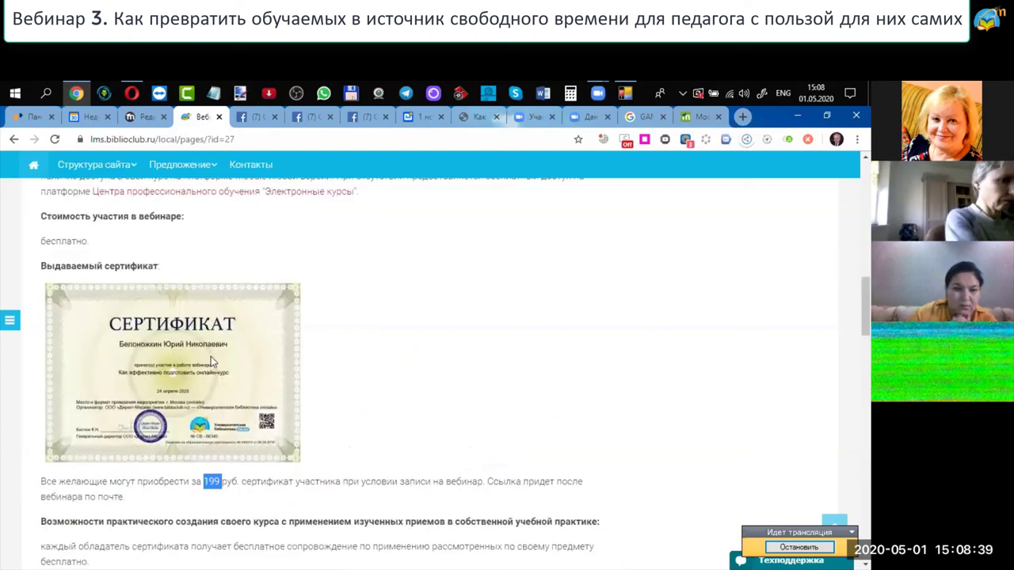
scroll(211, 360, down, 3)
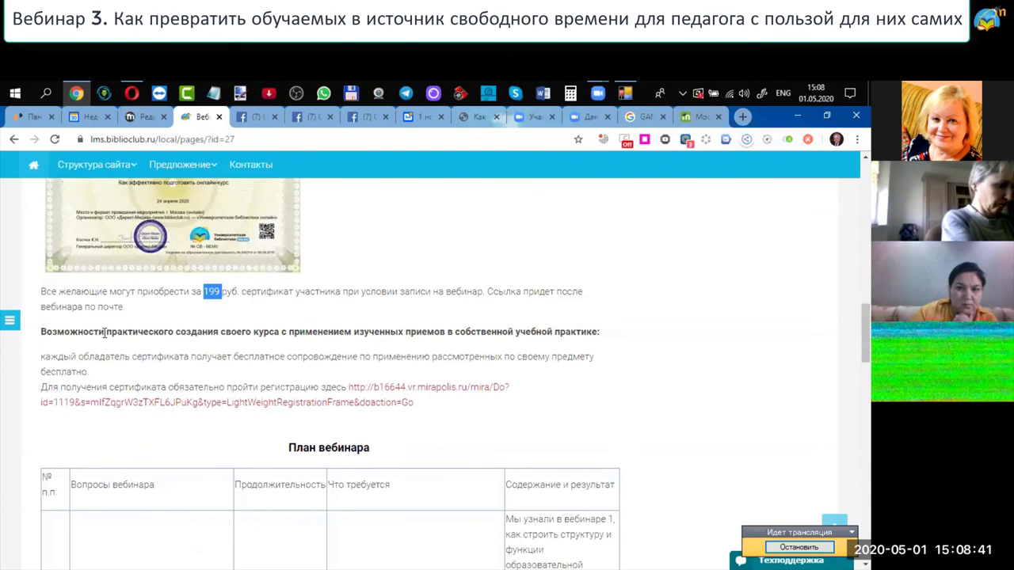
drag(105, 332, 280, 332)
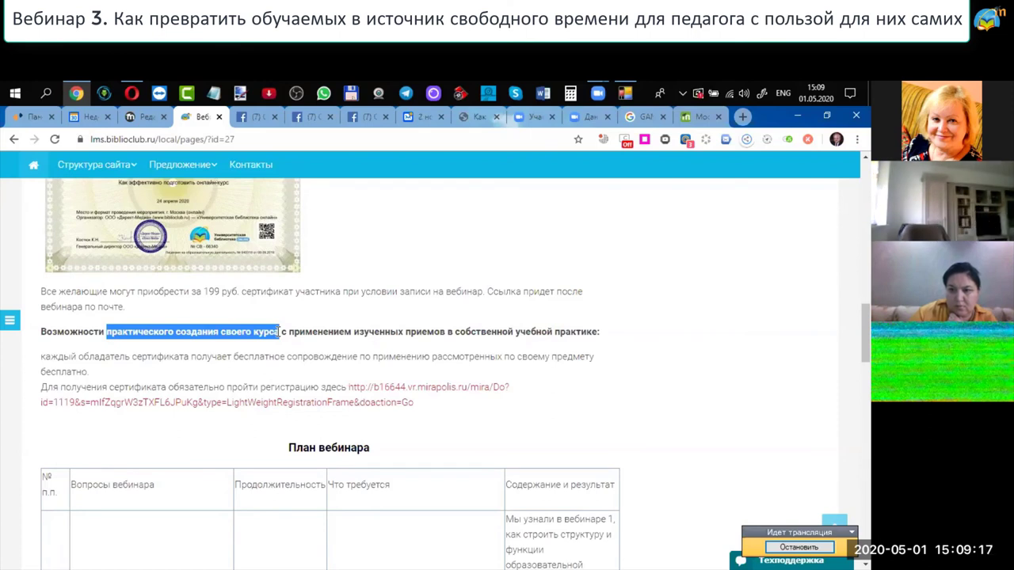
scroll(285, 329, up, 3)
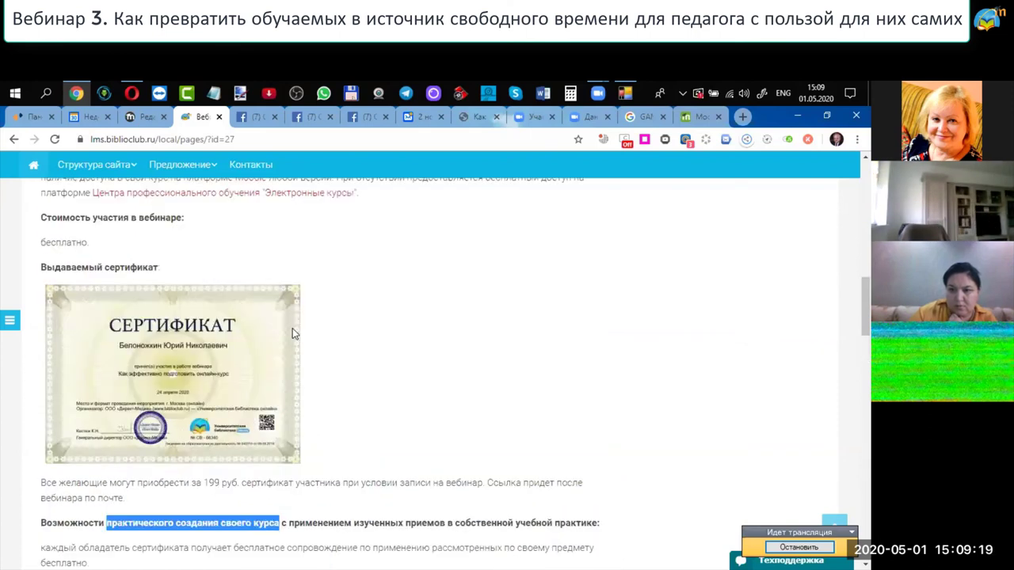
scroll(298, 330, down, 3)
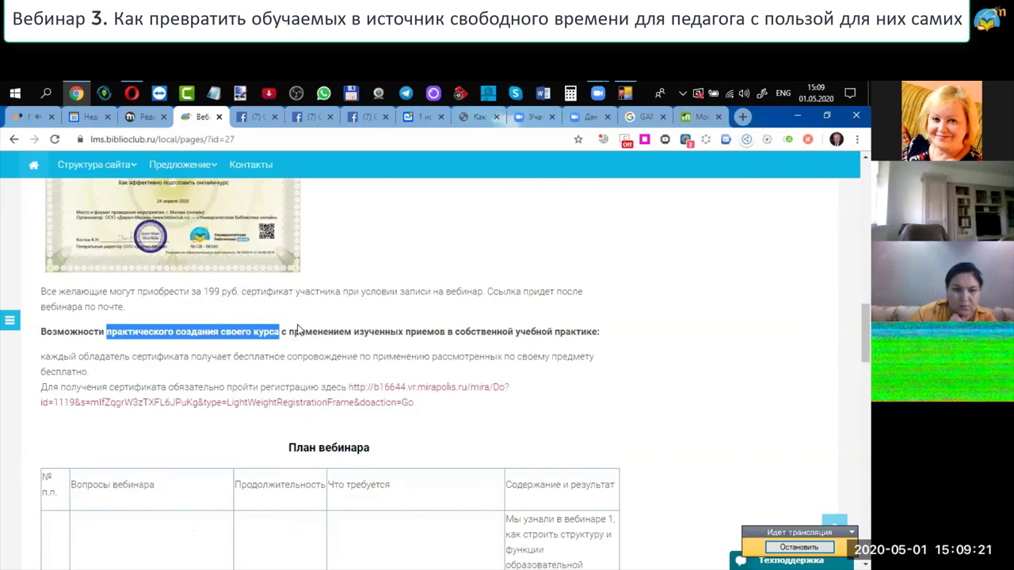
scroll(298, 329, up, 2)
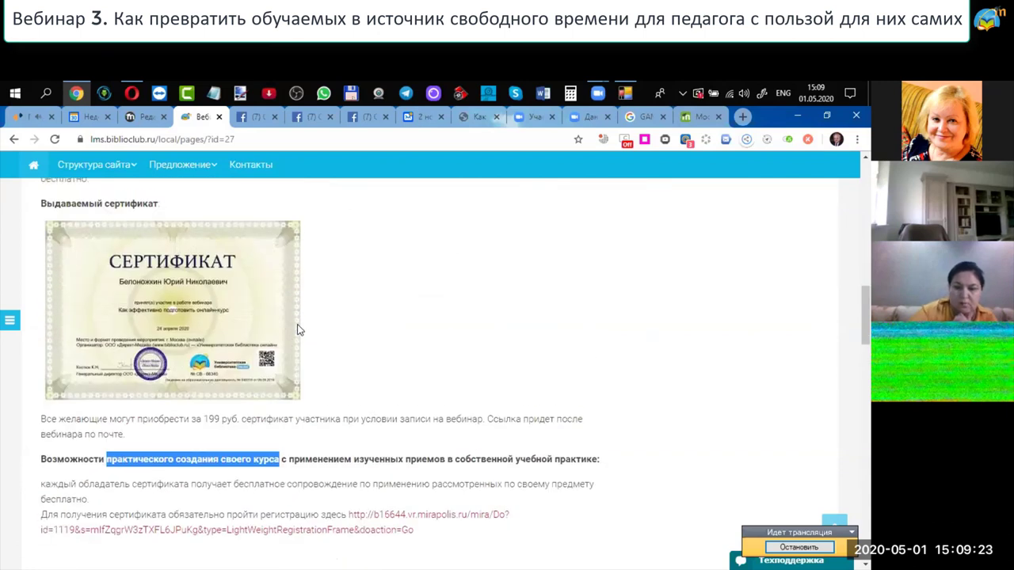
scroll(299, 330, down, 2)
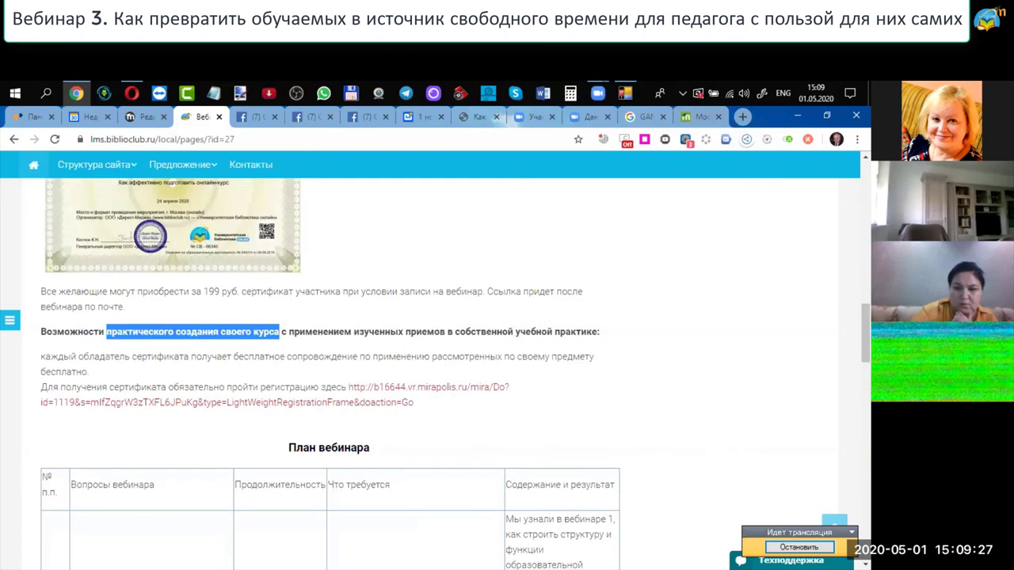
key(alt+Tab)
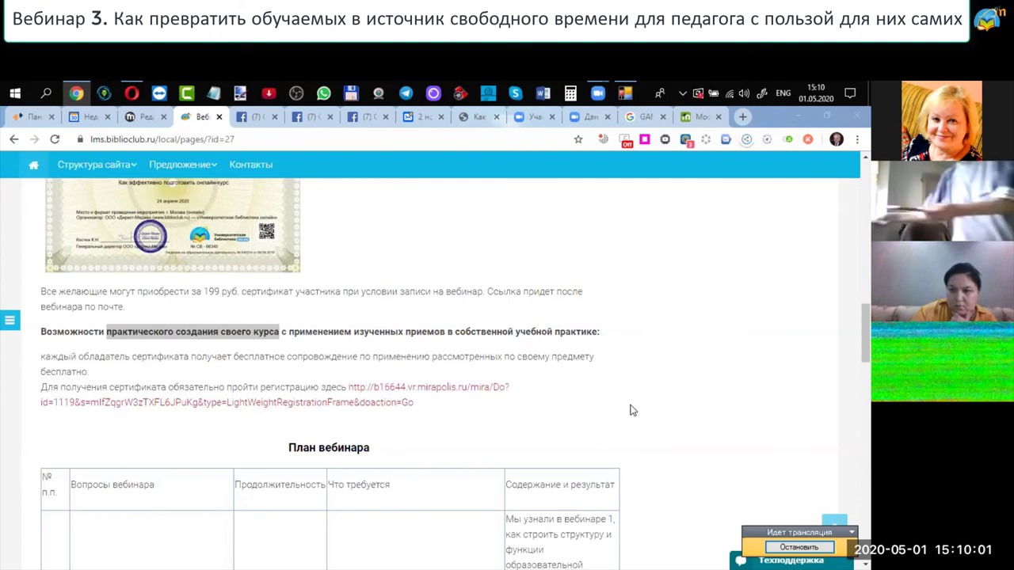
- Return to the top of the Вебинар 3 page and reveal the Поиск курса search bar
click(315, 291)
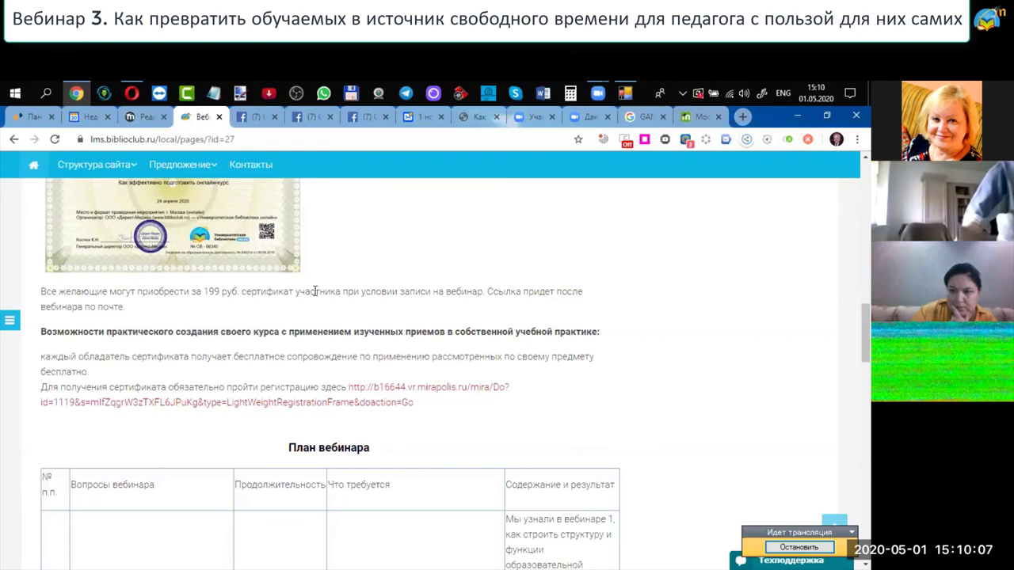
scroll(315, 292, up, 10)
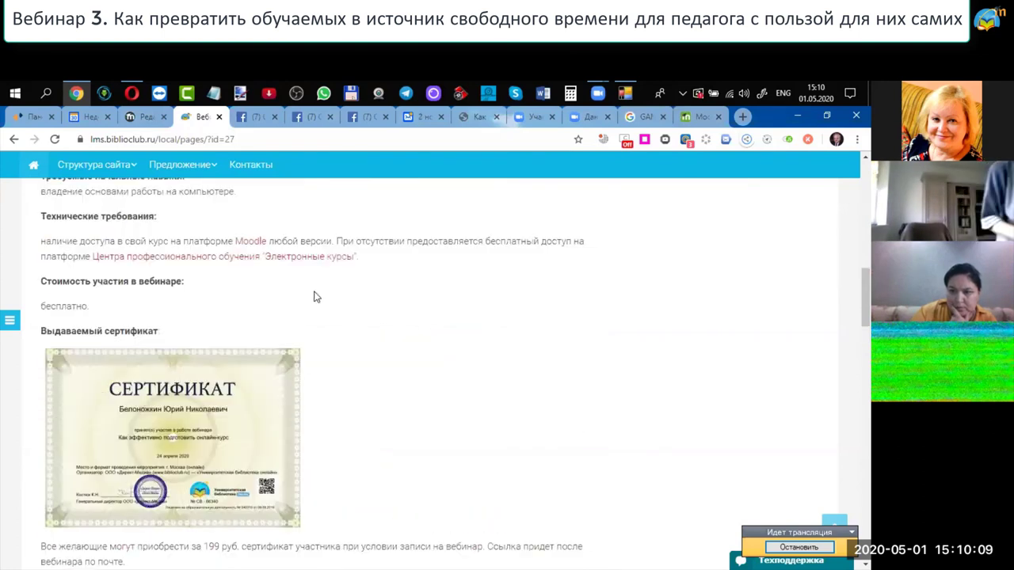
scroll(315, 296, up, 5)
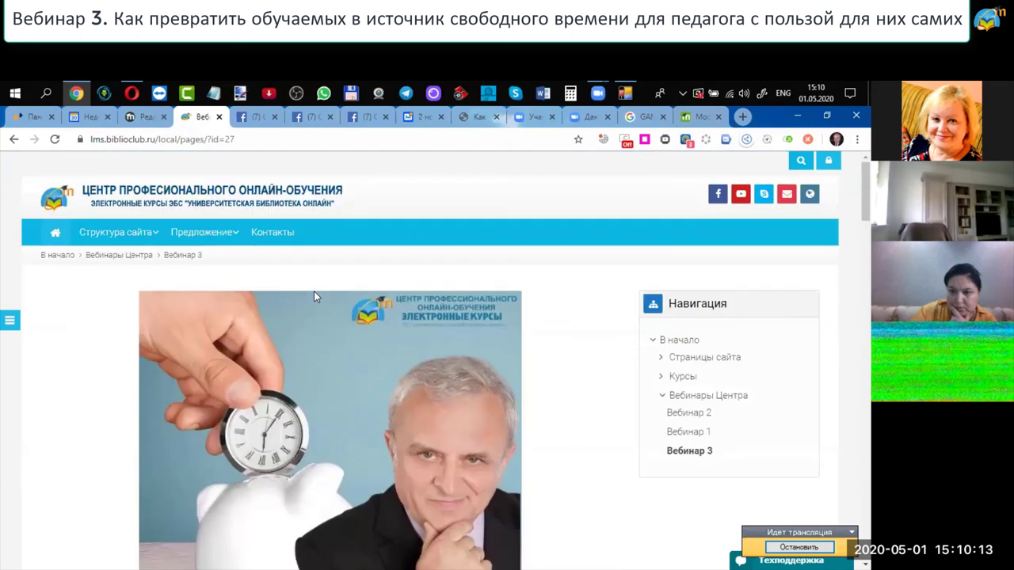
scroll(313, 291, down, 3)
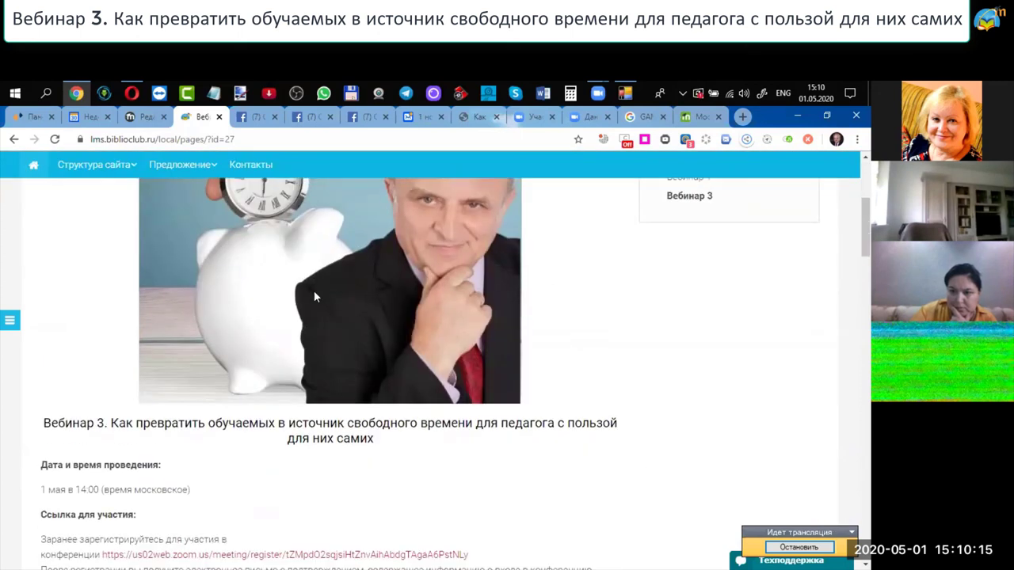
scroll(314, 290, down, 3)
scroll(313, 291, up, 5)
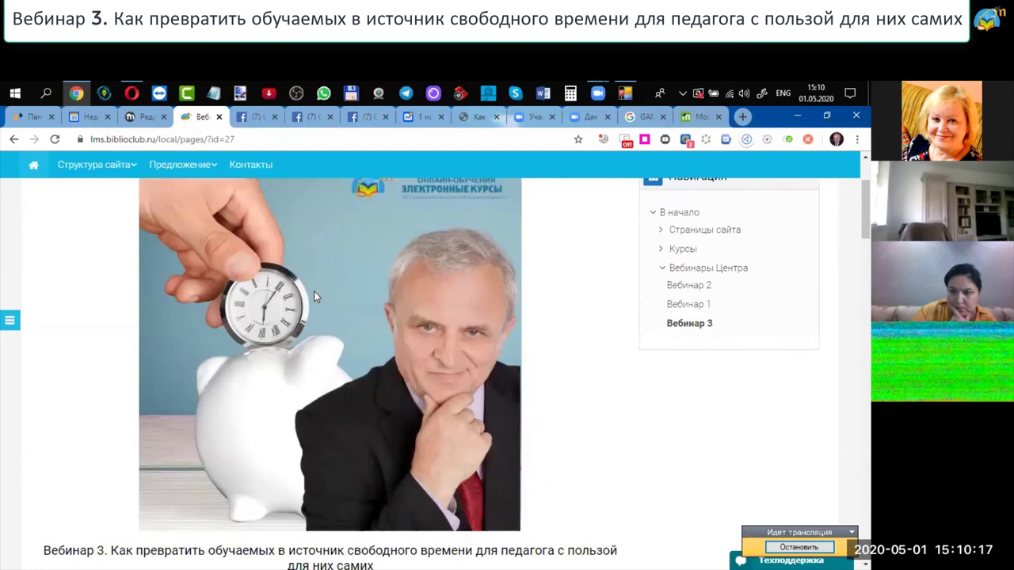
scroll(314, 297, up, 3)
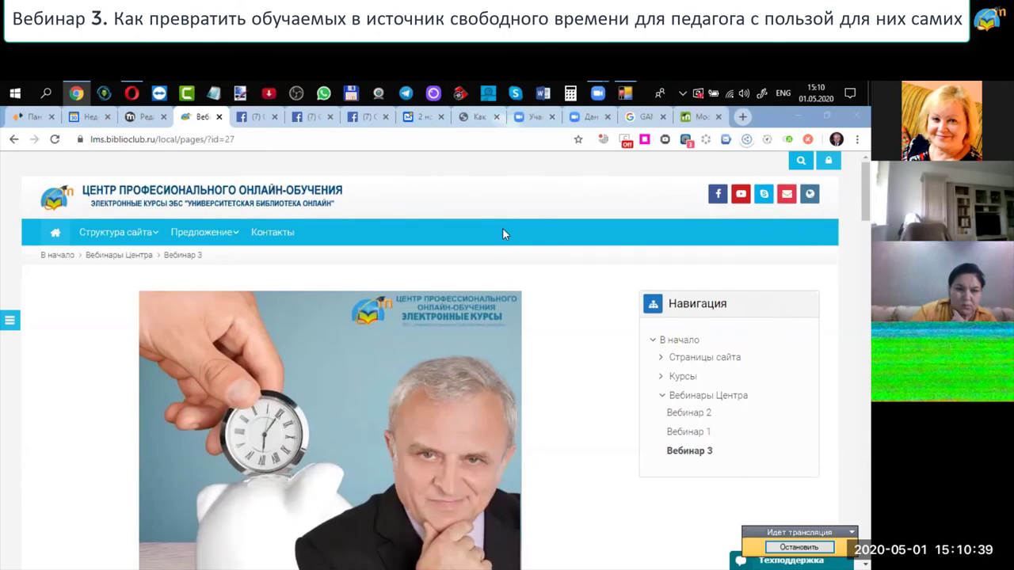
scroll(544, 227, down, 1)
scroll(554, 230, up, 1)
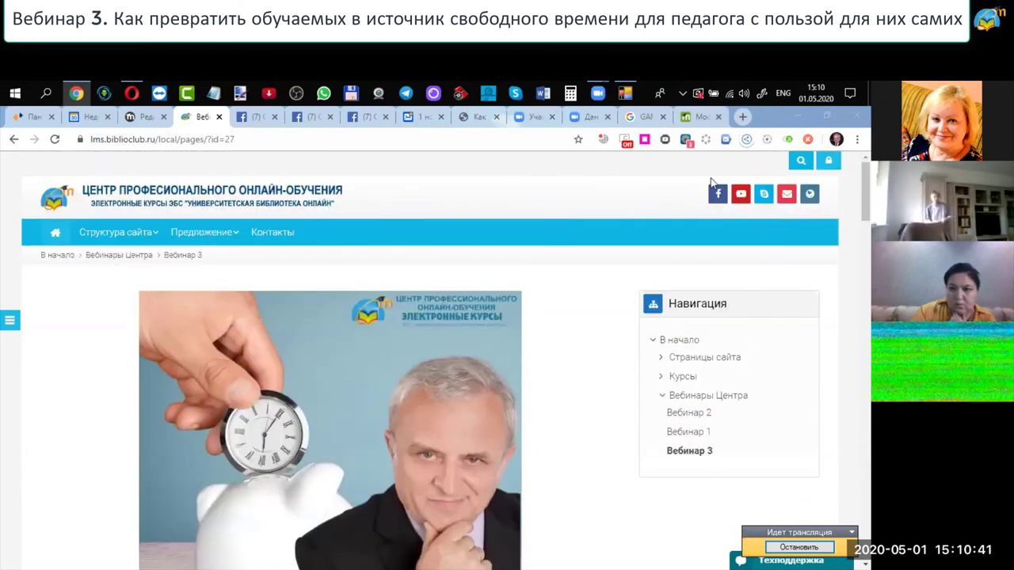
click(801, 160)
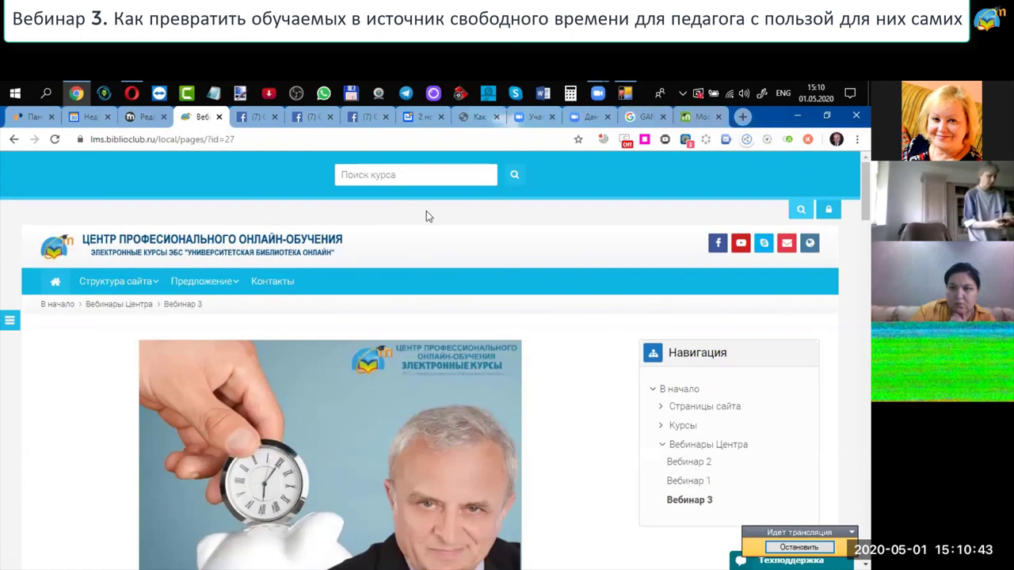
- Go to Структура сайта > Все курсы and try expanding all course categories
click(232, 287)
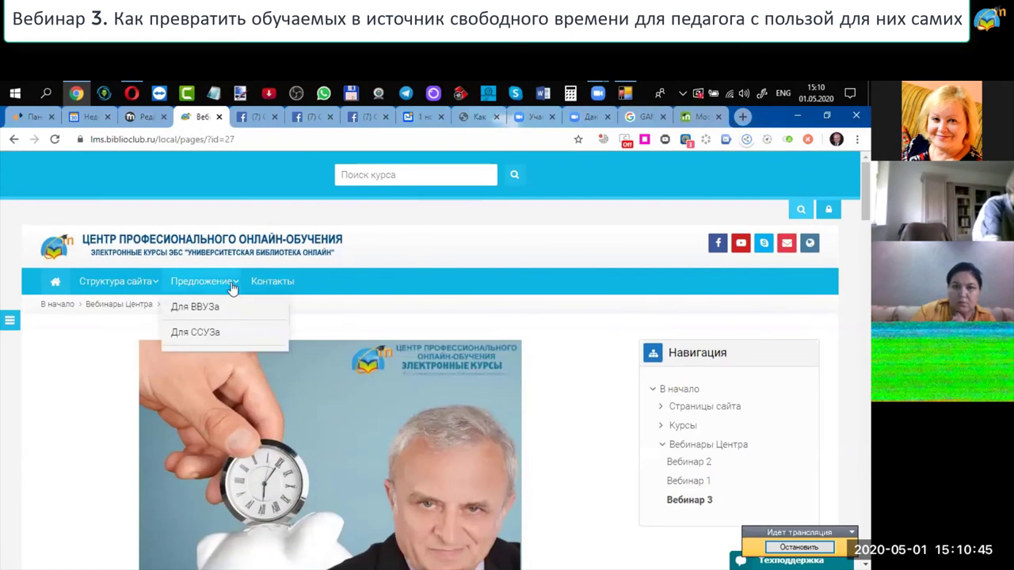
click(114, 282)
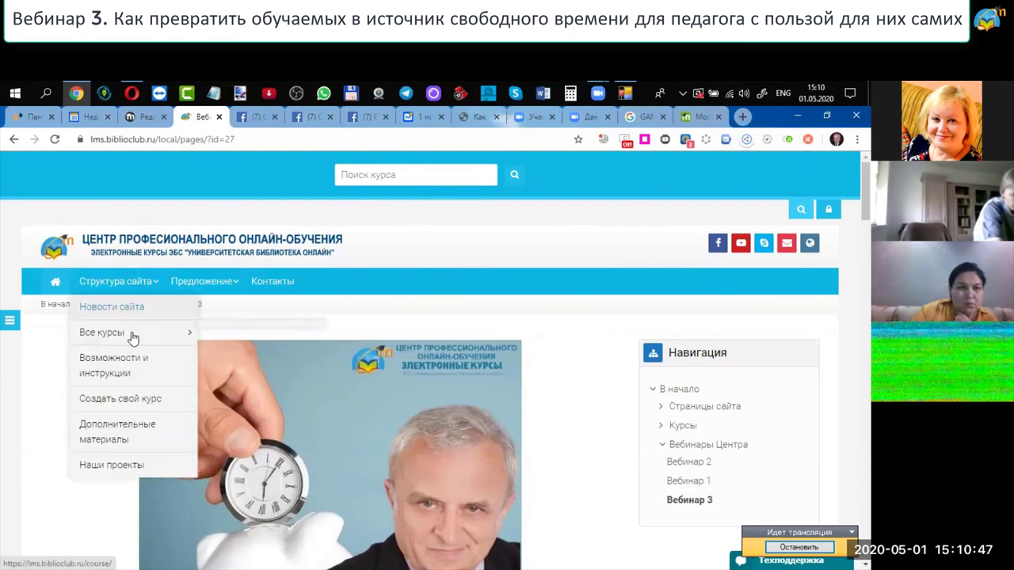
mouse_move(133, 338)
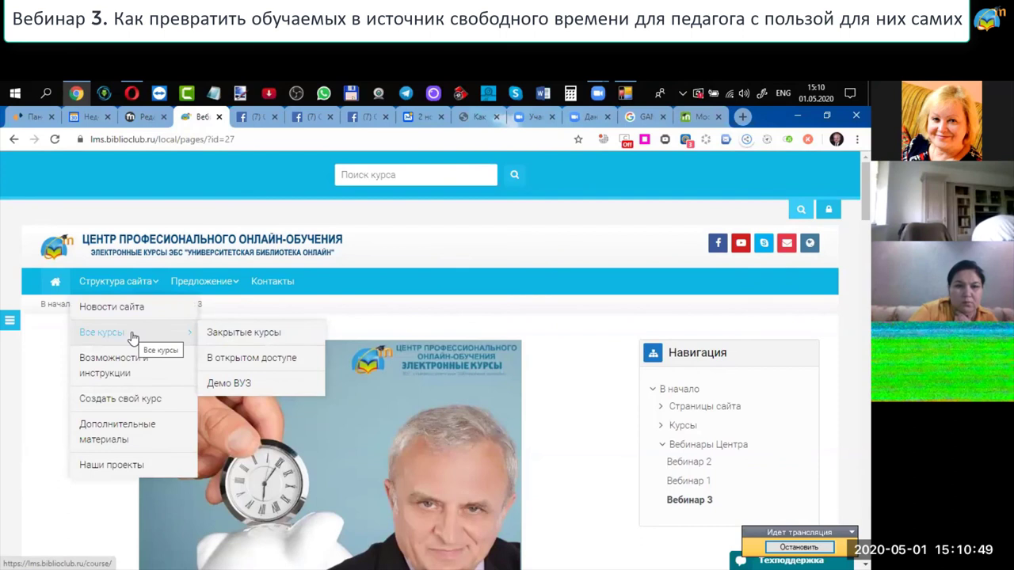
click(133, 338)
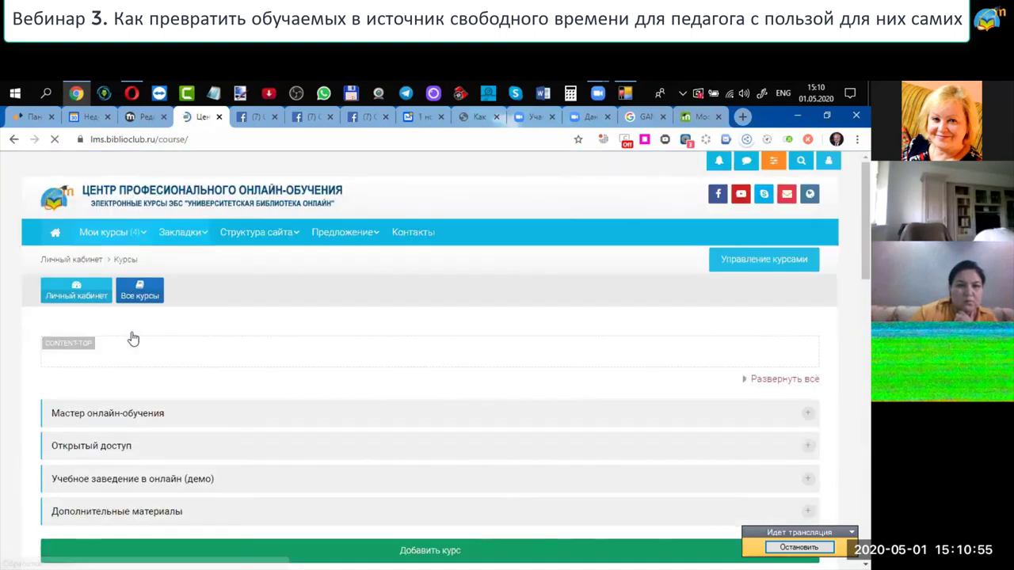
scroll(133, 338, down, 3)
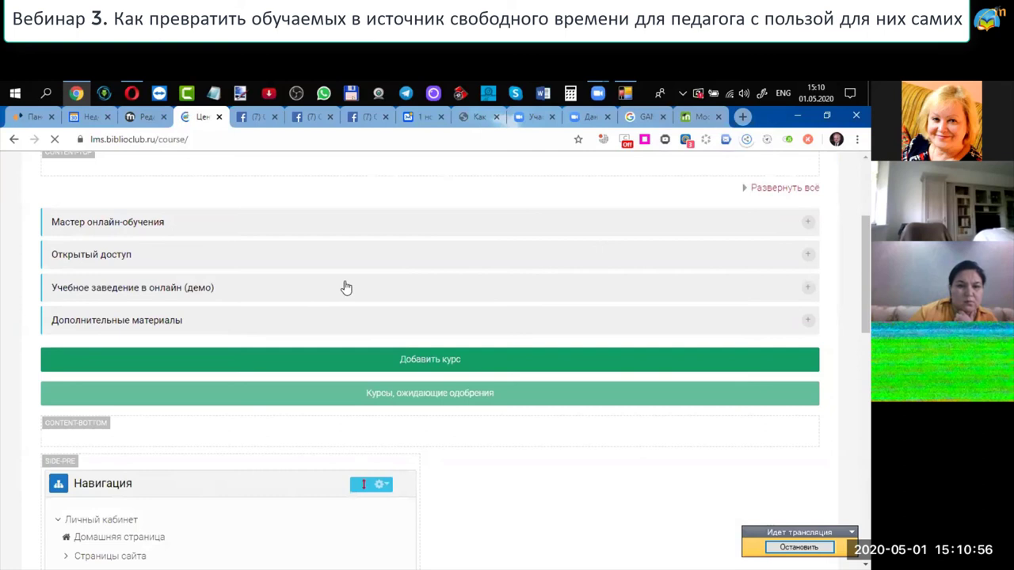
click(752, 194)
scroll(696, 325, down, 2)
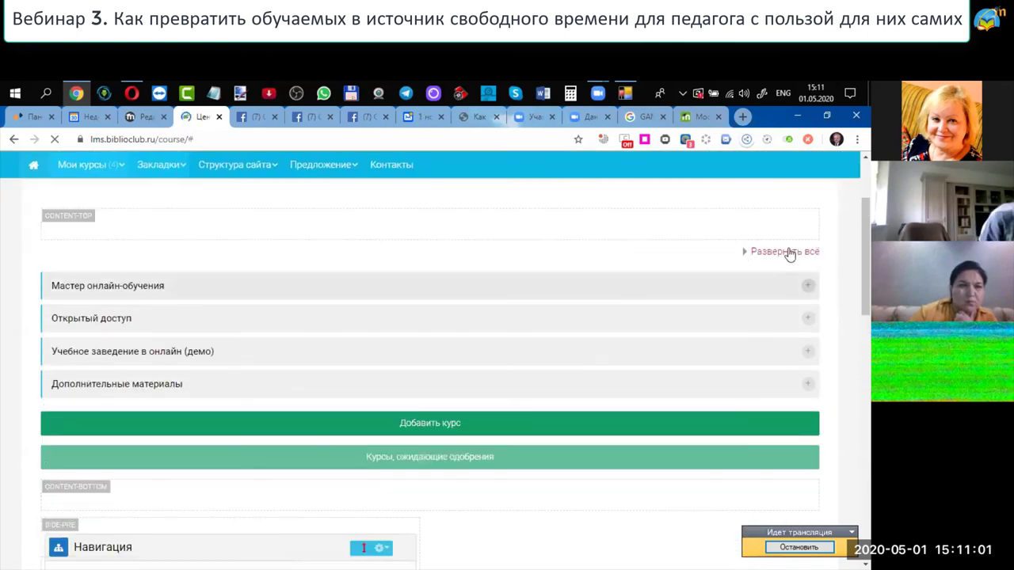
click(747, 253)
scroll(526, 388, down, 2)
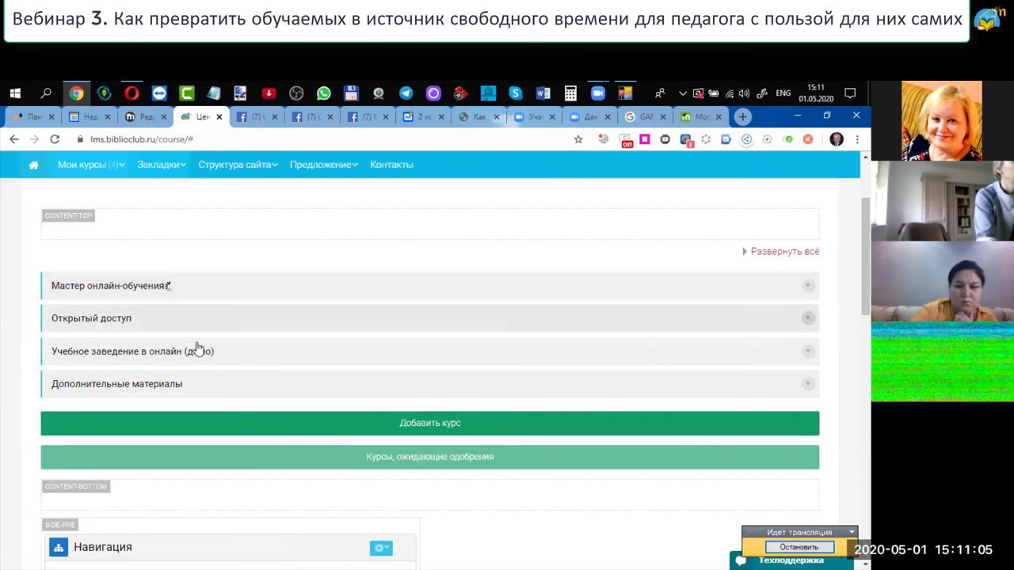
- Expand Мастер онлайн-обучения, then expand and collapse Учебное заведение в онлайн (демо)
click(168, 286)
scroll(152, 338, down, 3)
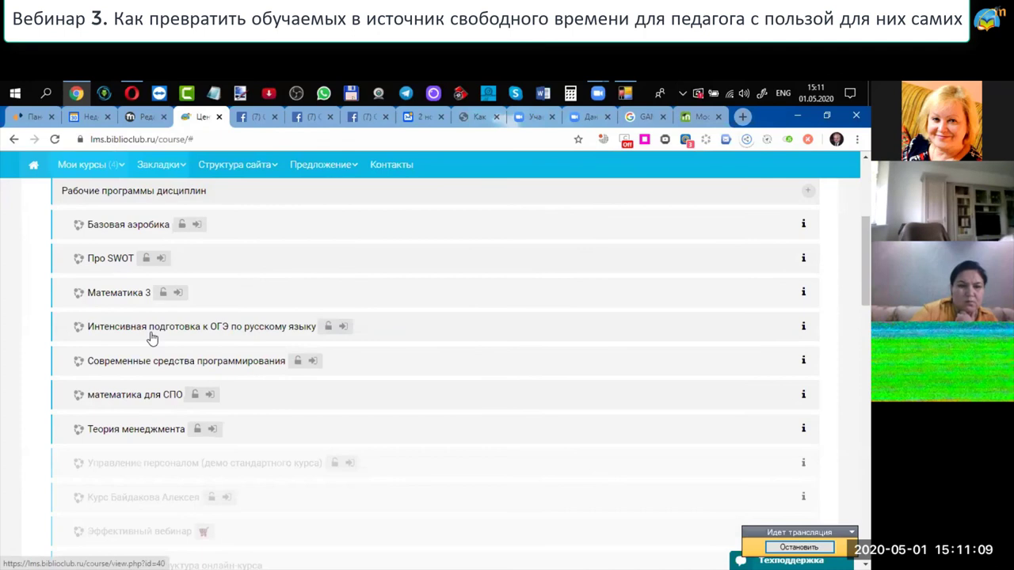
scroll(152, 338, down, 5)
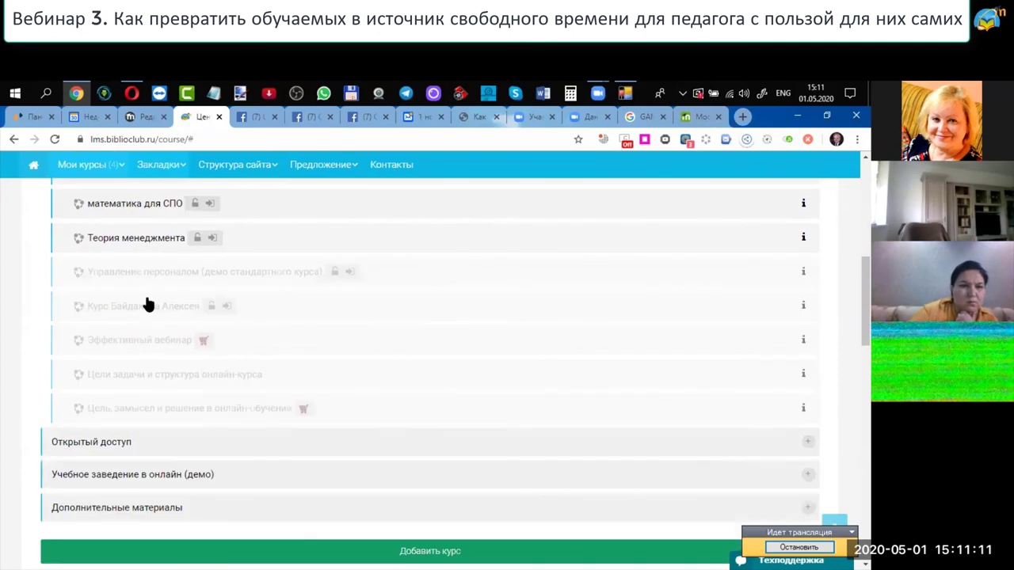
scroll(145, 361, down, 3)
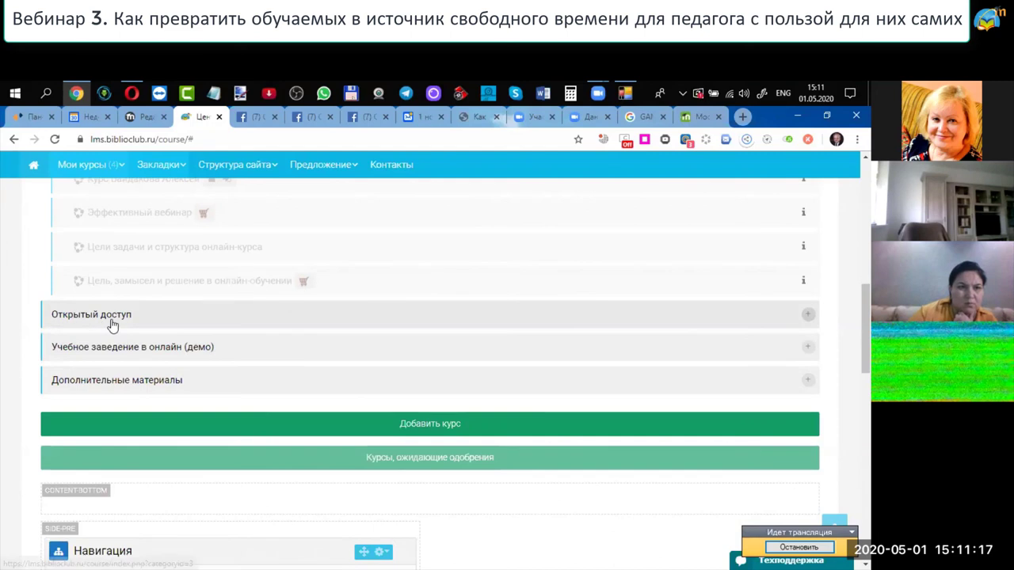
click(111, 347)
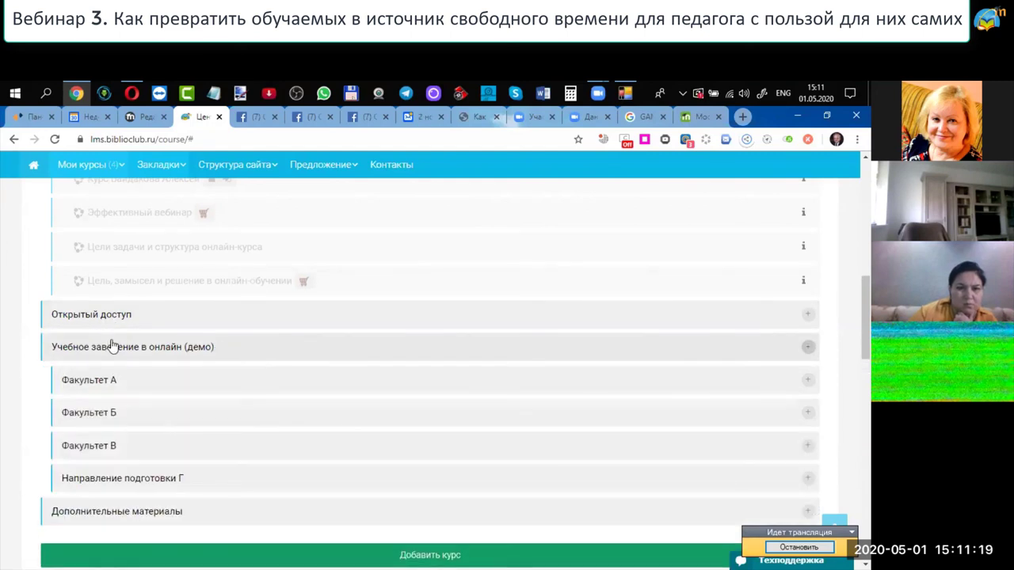
click(111, 347)
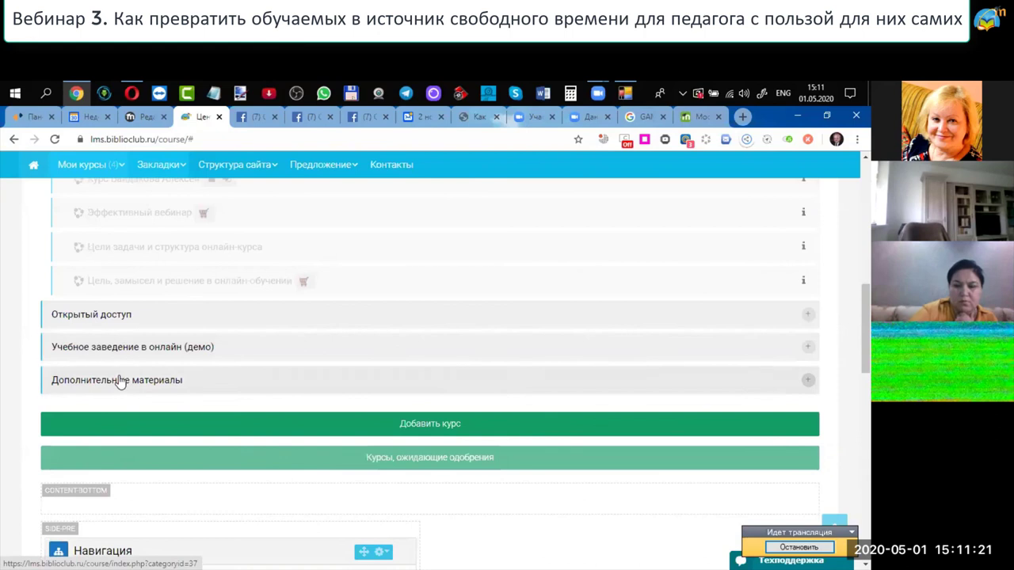
- Open the Дополнительные материалы category and scroll through its course list, including Общие курсы и контент
click(119, 382)
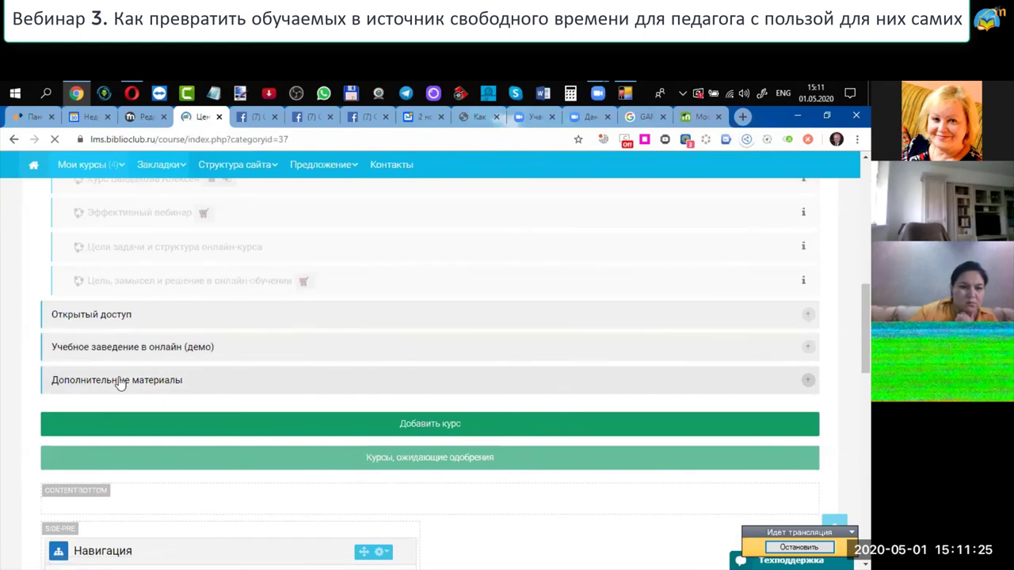
scroll(119, 369, down, 4)
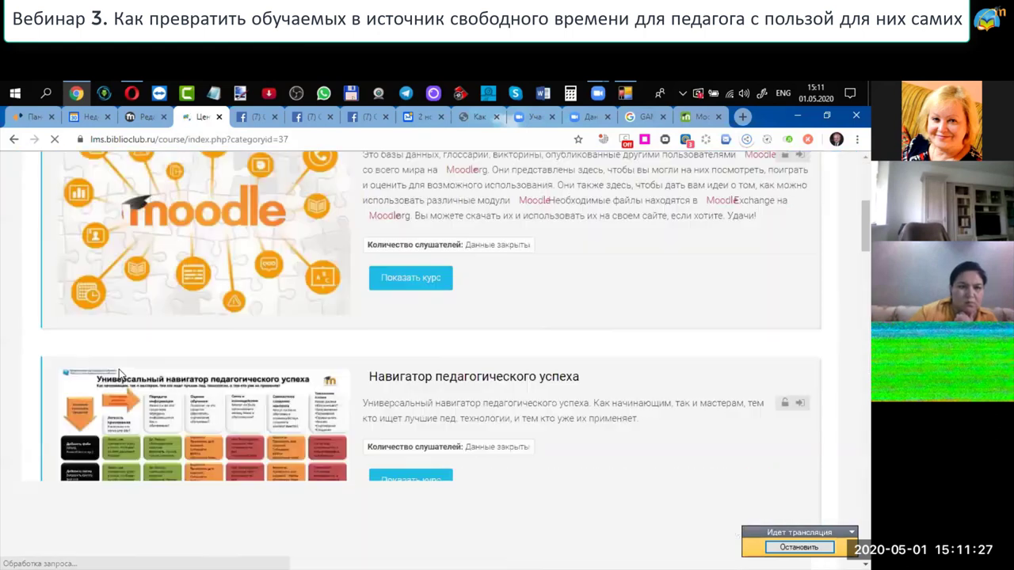
scroll(119, 372, down, 15)
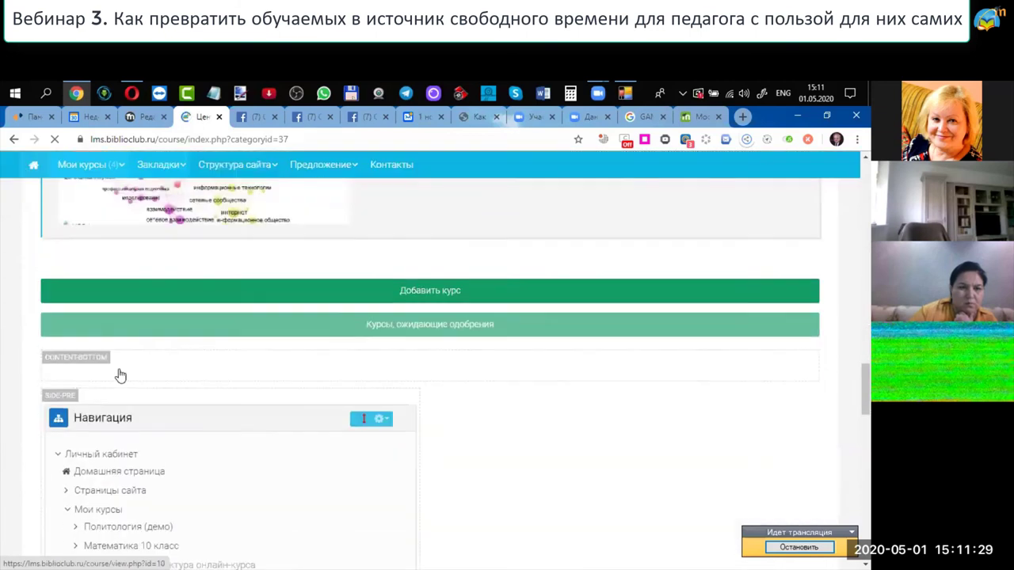
scroll(120, 375, down, 4)
scroll(120, 375, up, 10)
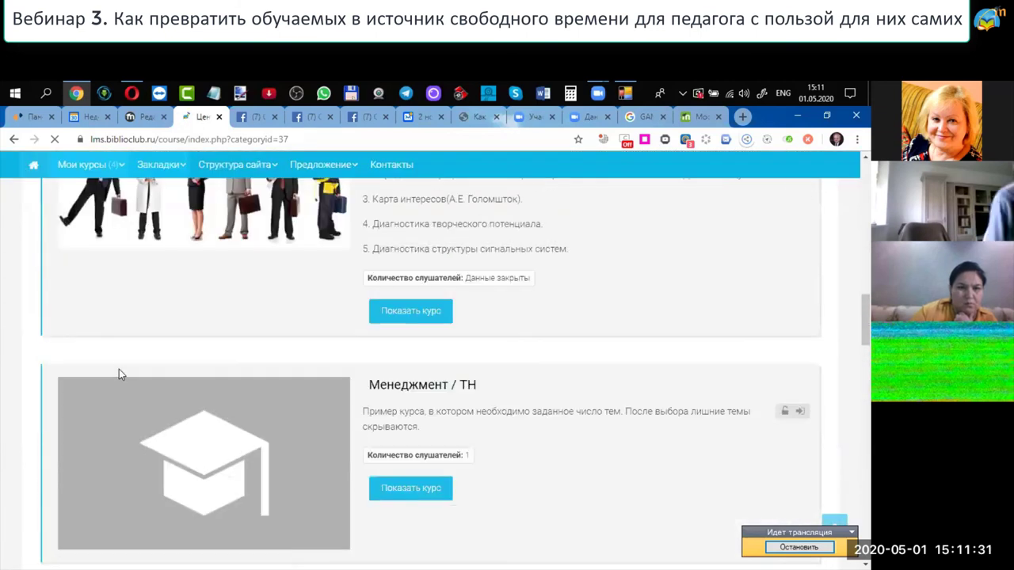
scroll(127, 354, up, 6)
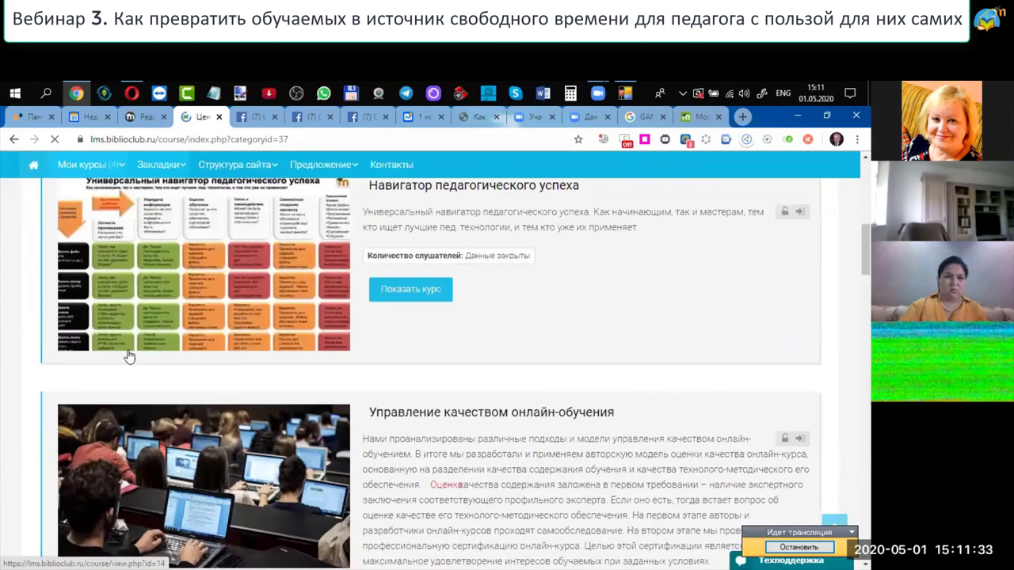
scroll(129, 356, up, 5)
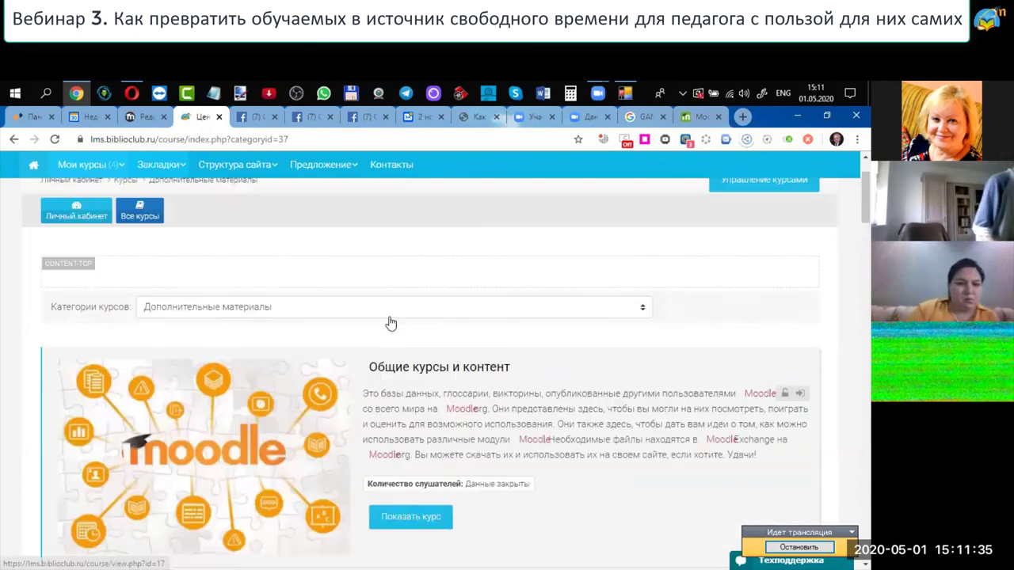
scroll(390, 324, up, 2)
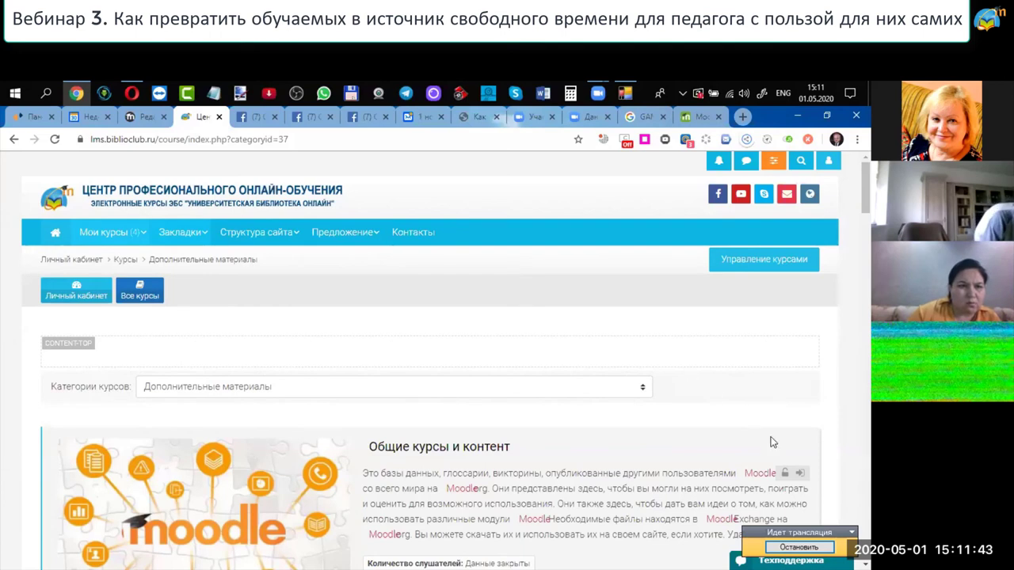
- Leave the browser window and stop the Zoom screen share
key(alt+Tab)
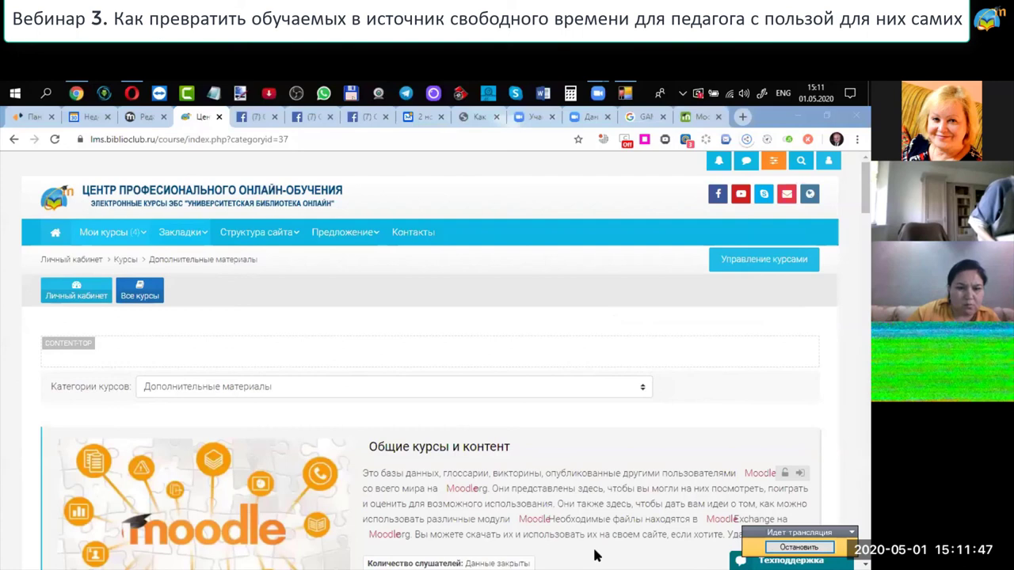
key(alt+s)
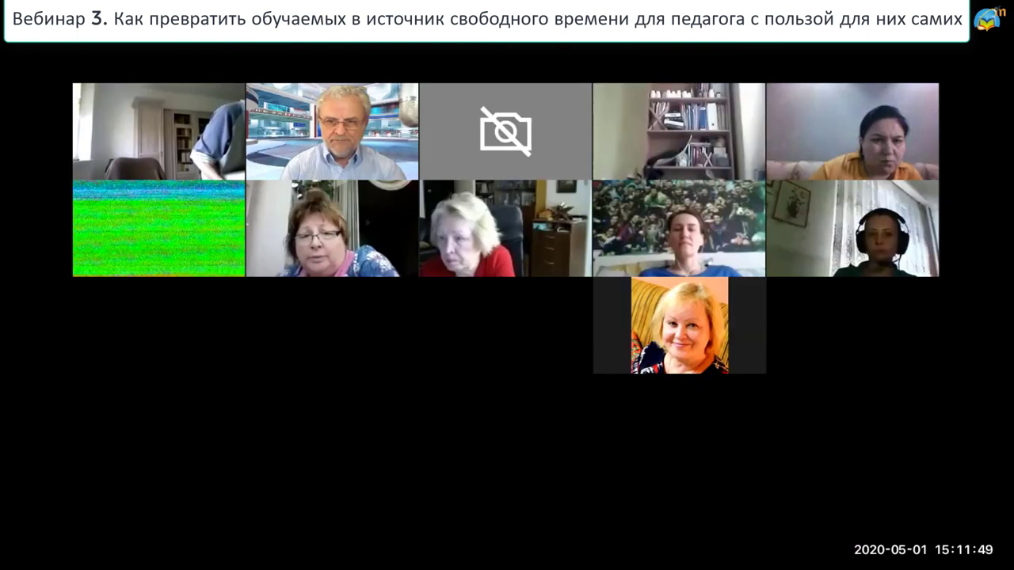
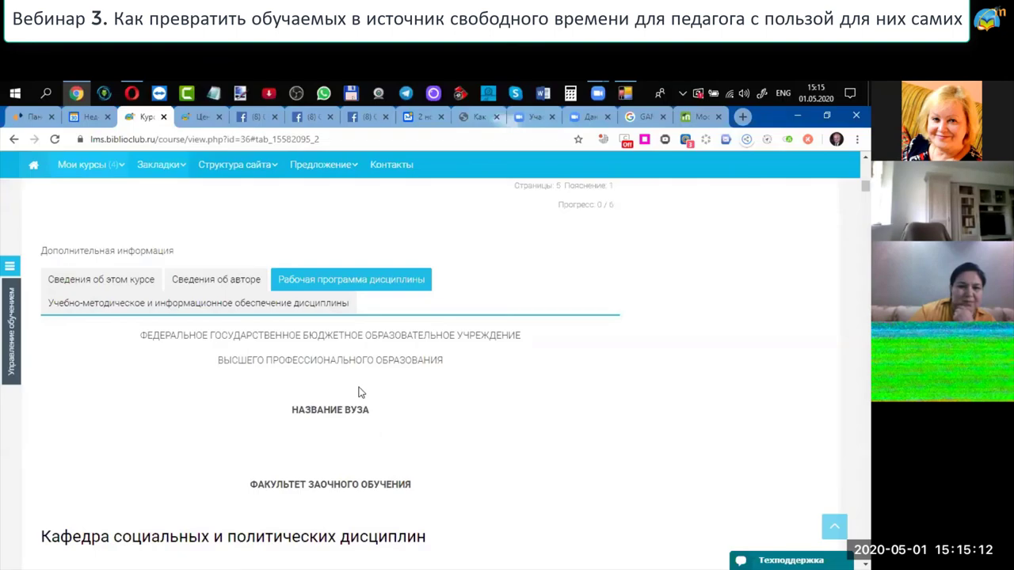
- Read the Сведения об этом курсе description of the Политология course
scroll(358, 392, up, 15)
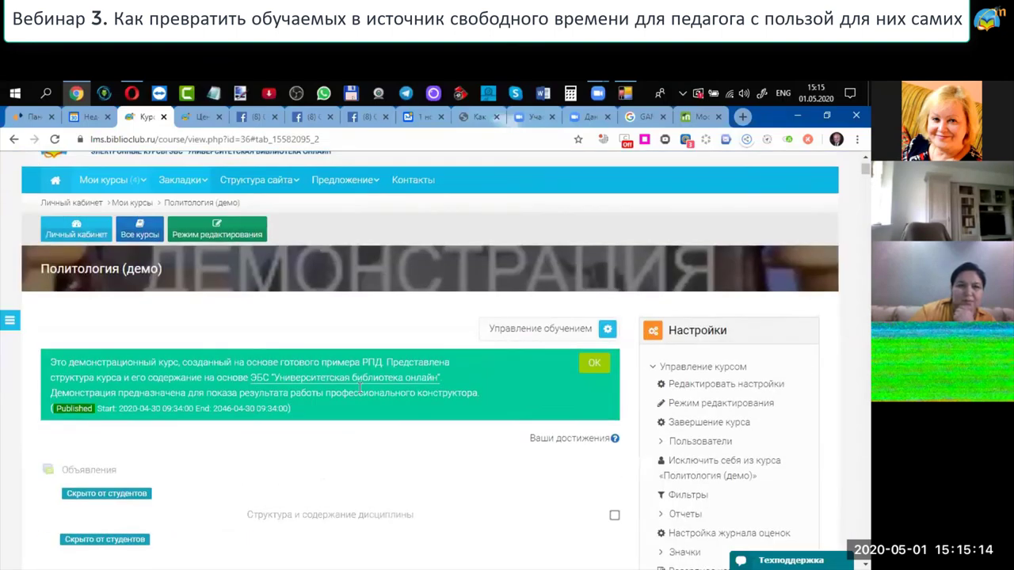
scroll(367, 373, down, 2)
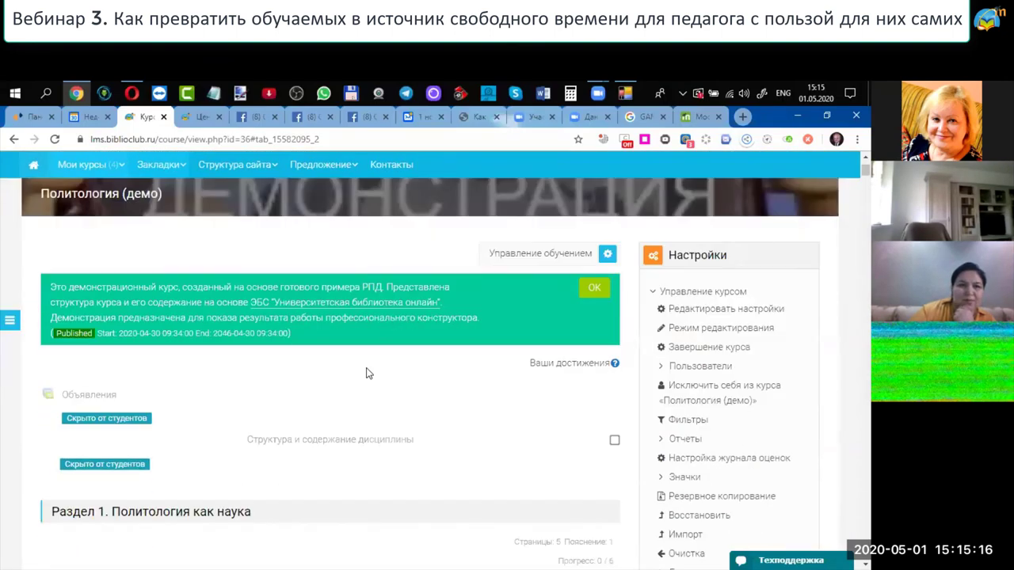
scroll(367, 373, down, 3)
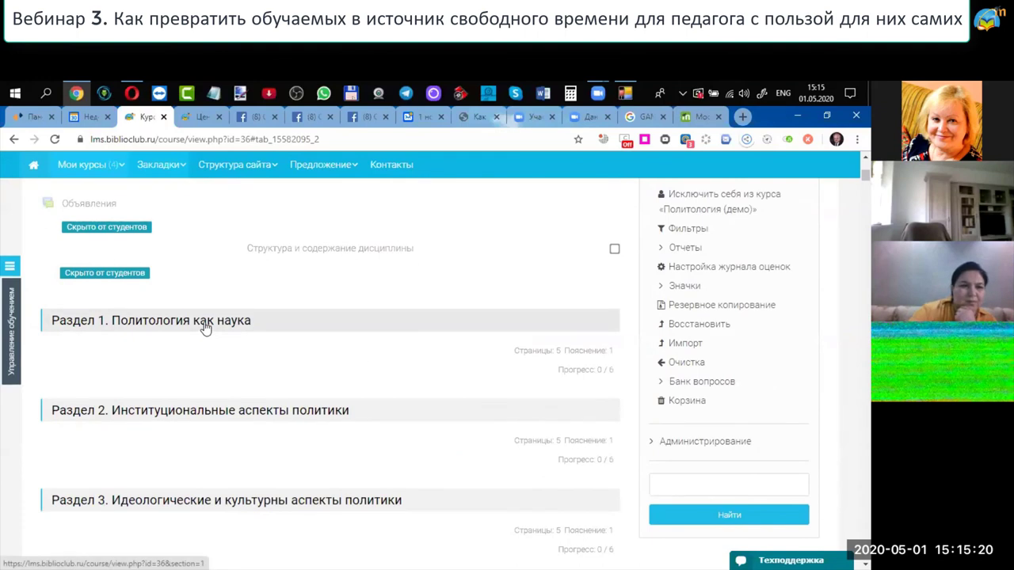
scroll(204, 327, down, 2)
scroll(205, 327, down, 2)
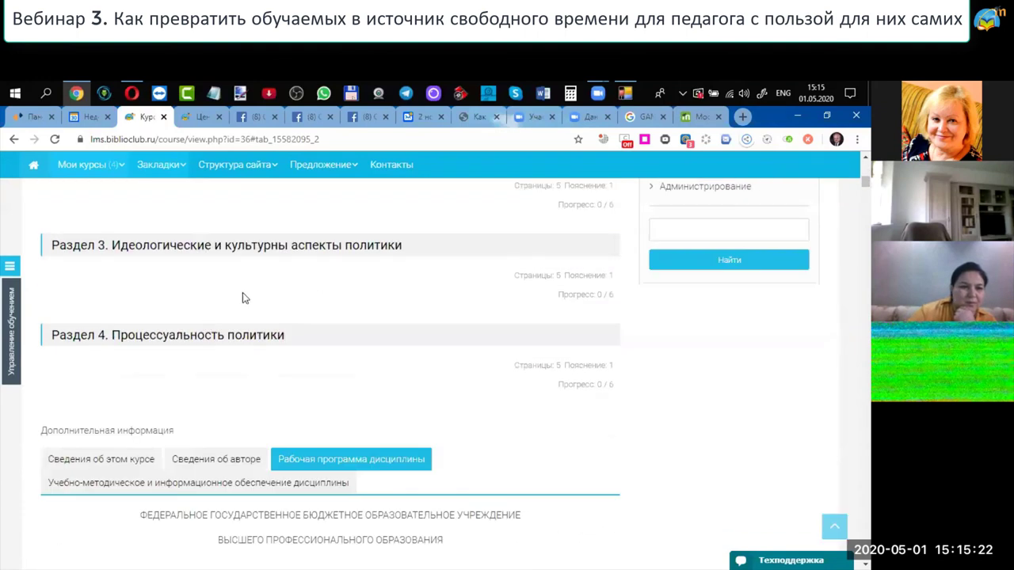
scroll(158, 341, down, 3)
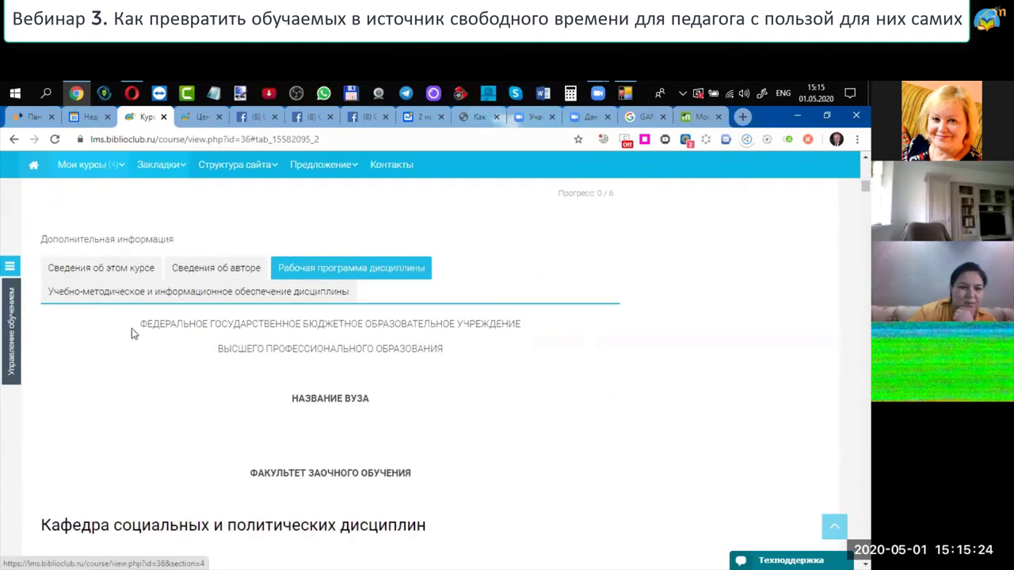
click(104, 272)
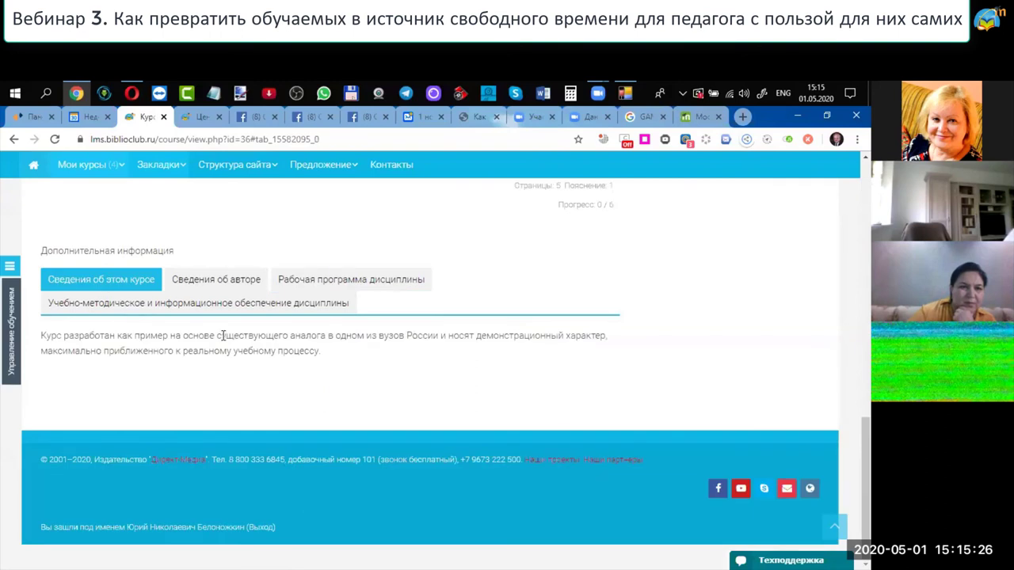
drag(223, 336, 559, 335)
click(290, 384)
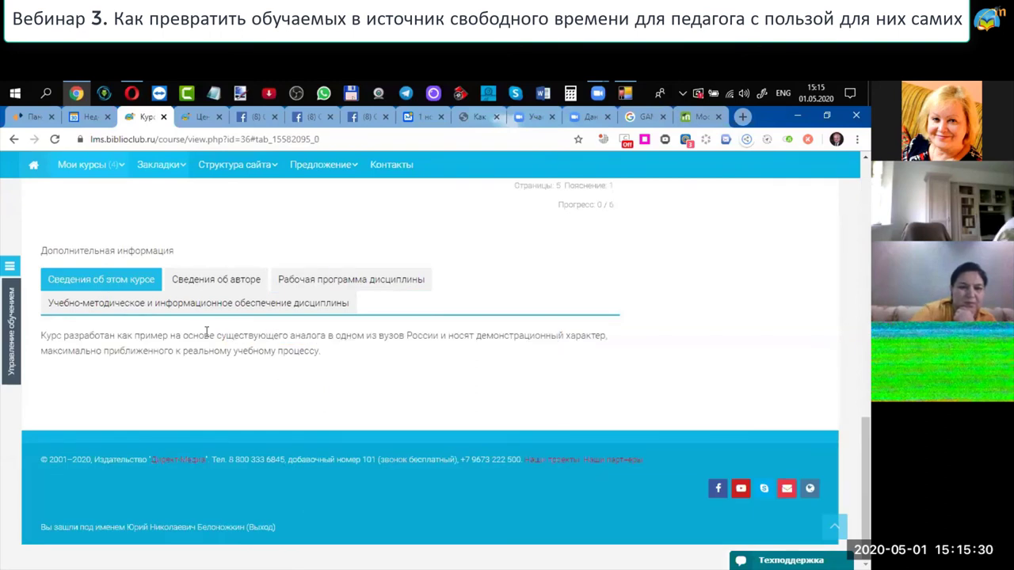
- Review the Сведения об авторе tab, then read through the Рабочая программа document
click(197, 282)
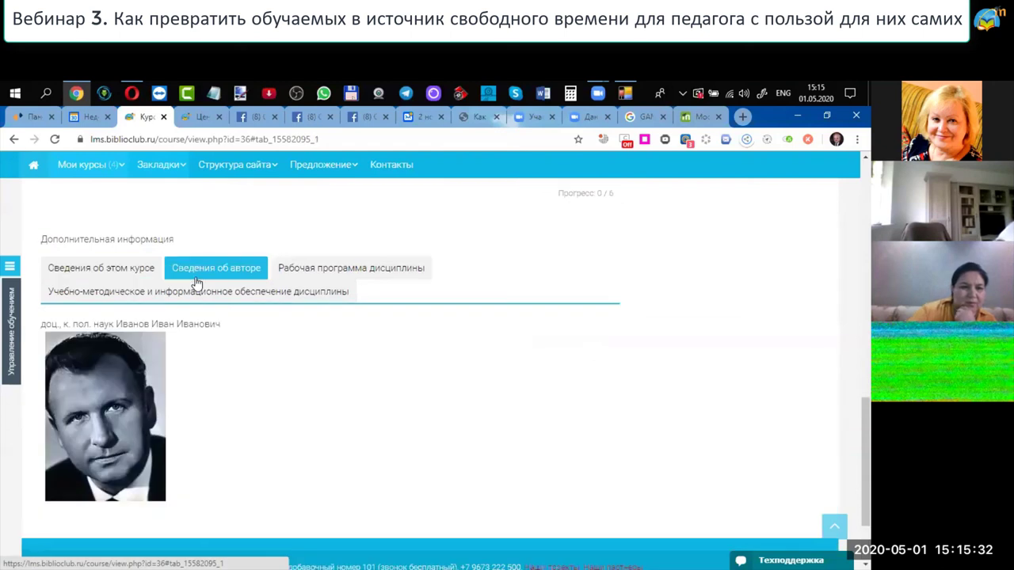
click(318, 270)
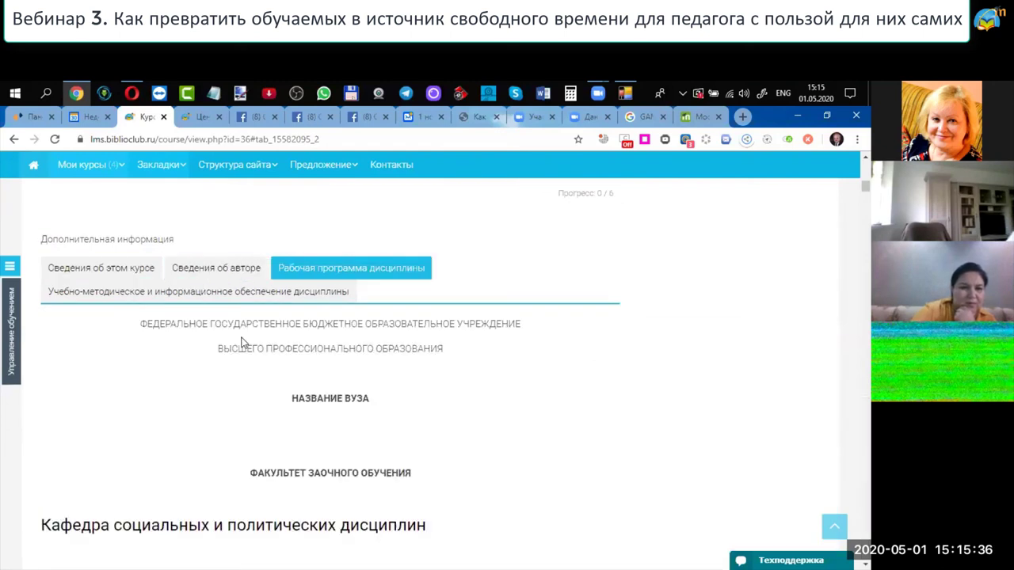
scroll(320, 285, down, 3)
double_click(319, 270)
scroll(262, 315, down, 8)
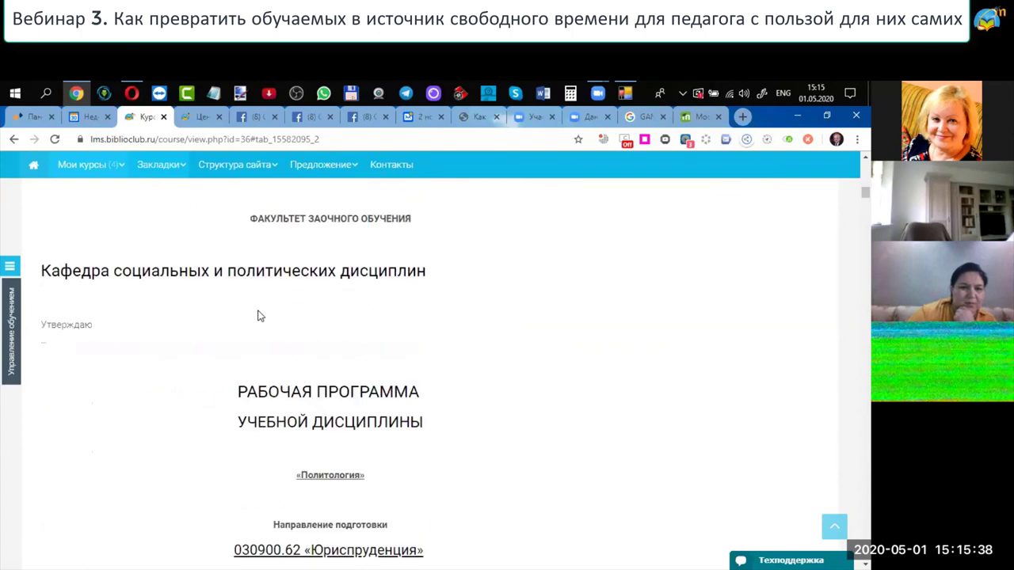
scroll(258, 315, down, 15)
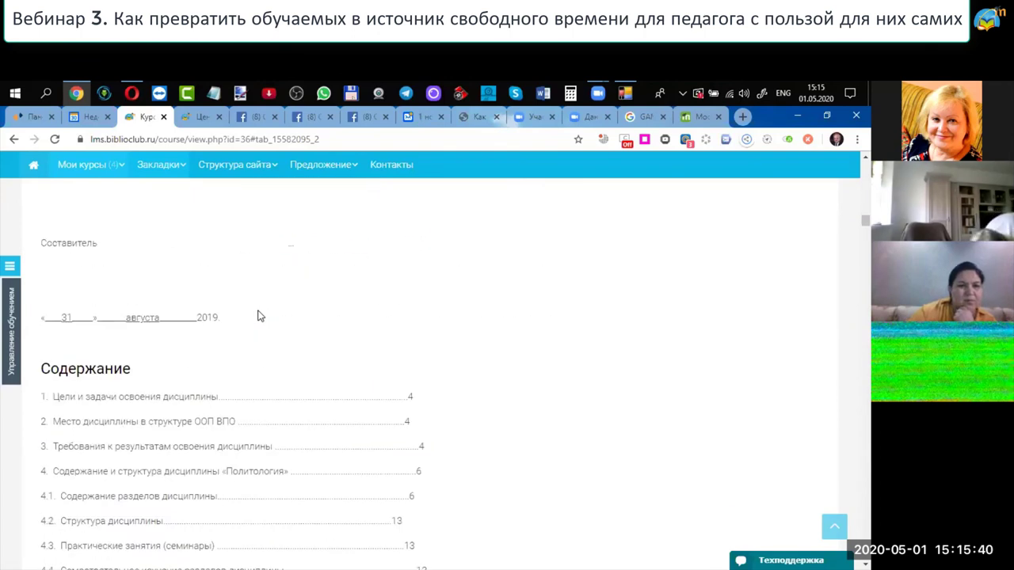
scroll(258, 315, up, 20)
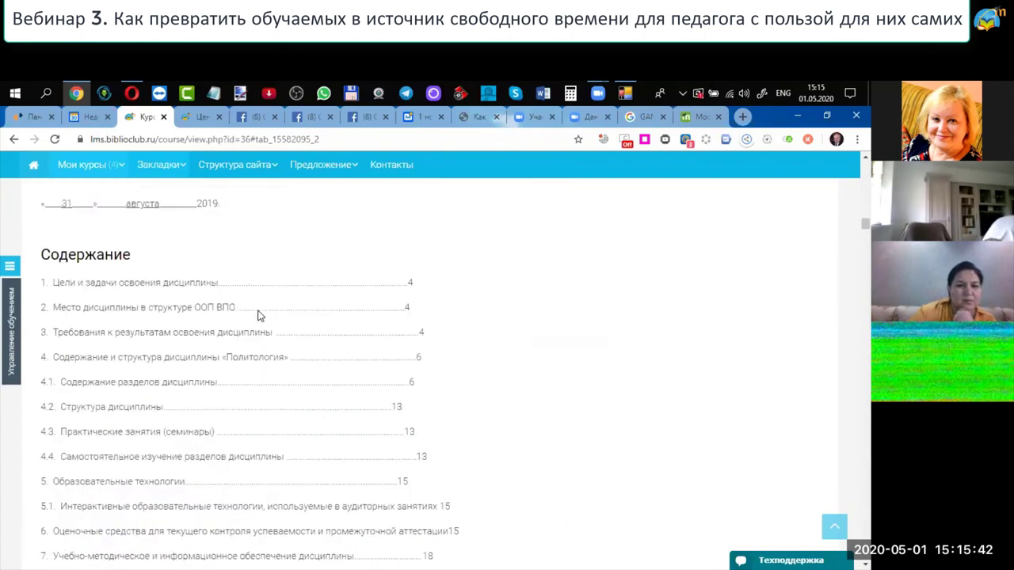
scroll(258, 315, up, 5)
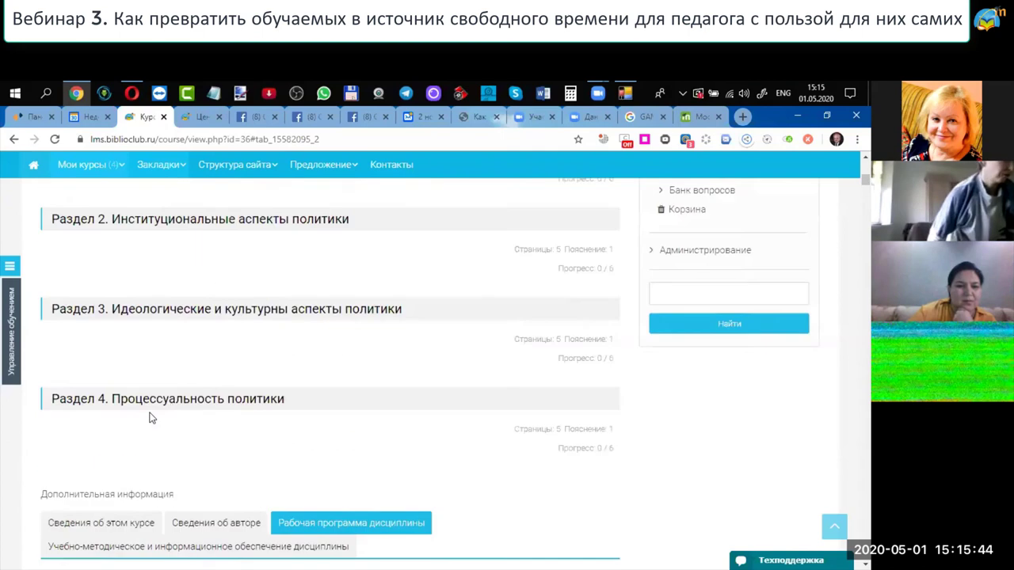
scroll(150, 416, down, 3)
- Show the Учебно-методическое обеспечение tab listing the main and additional literature
click(150, 295)
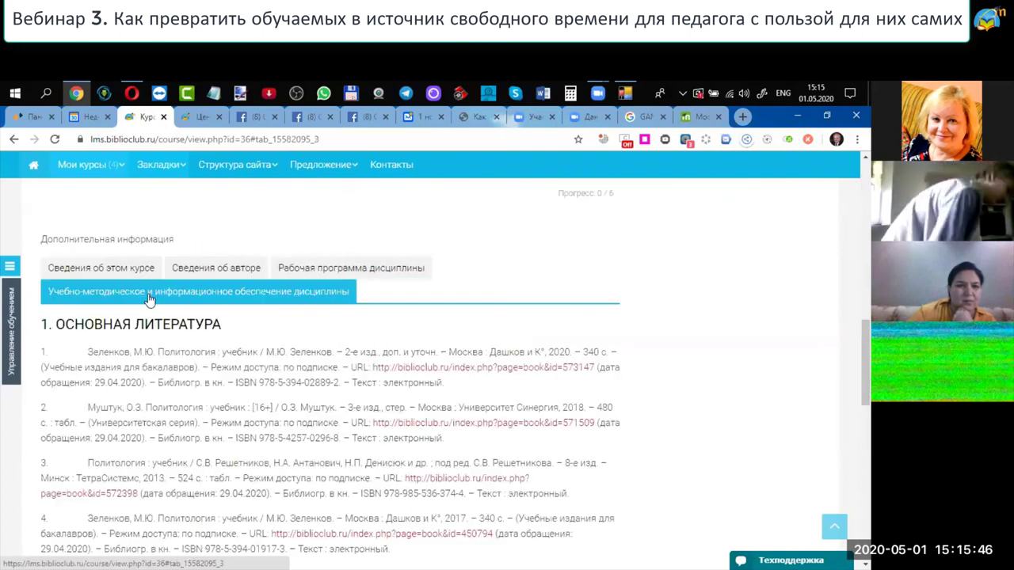
scroll(151, 349, down, 2)
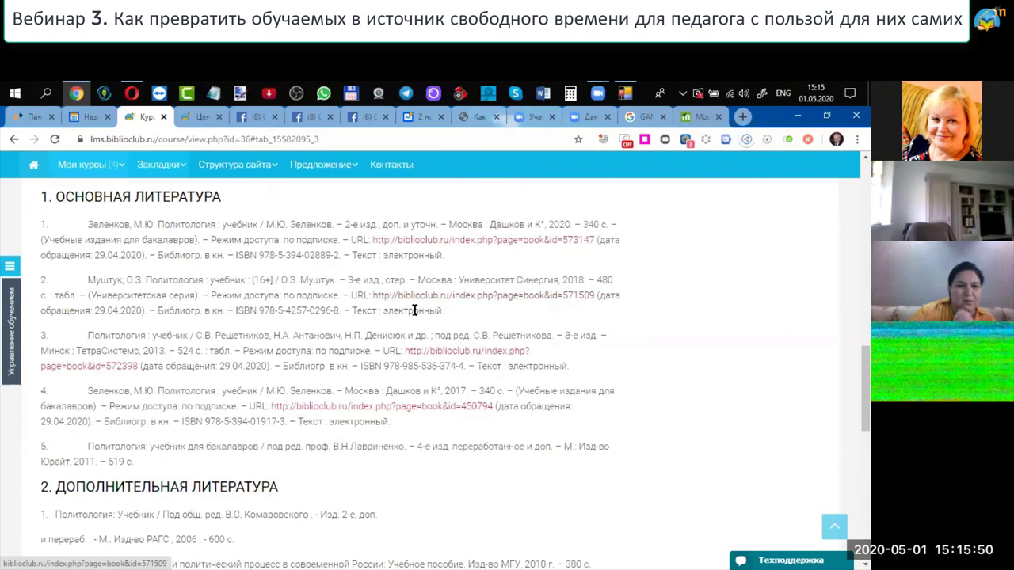
scroll(325, 356, up, 15)
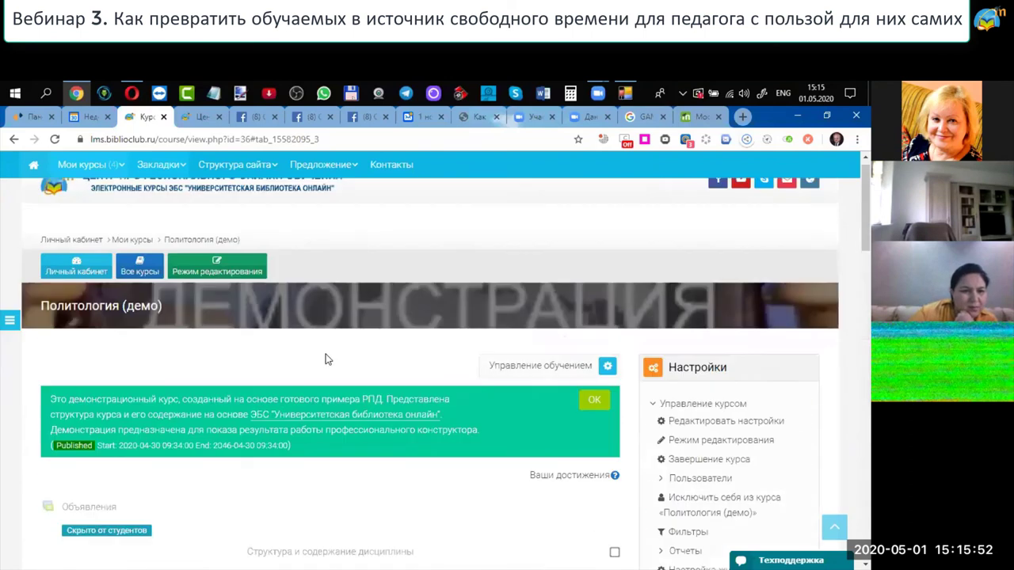
- Open the section 'Раздел 1. Политология как наука' from the course's section list
scroll(327, 357, down, 5)
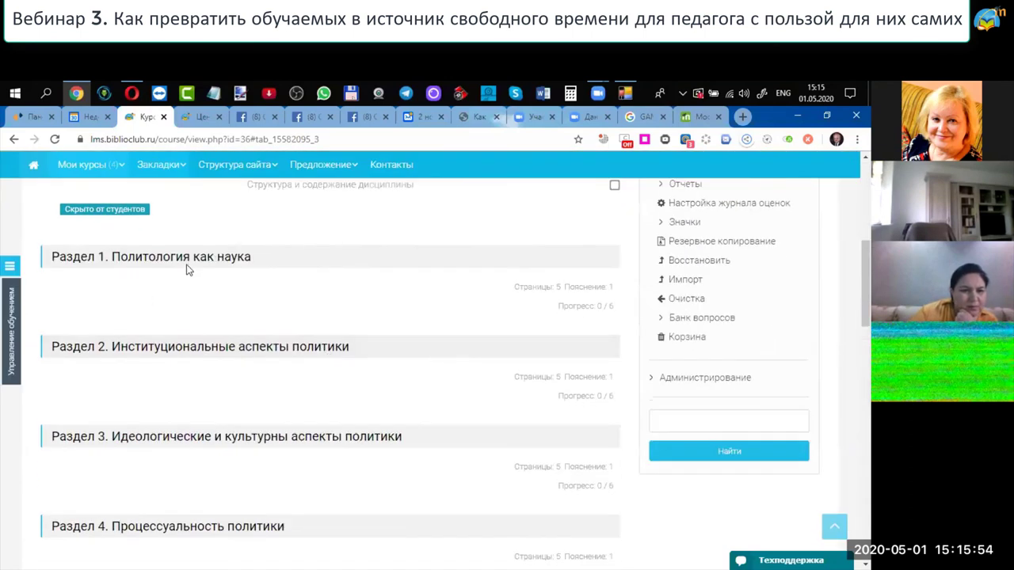
click(185, 263)
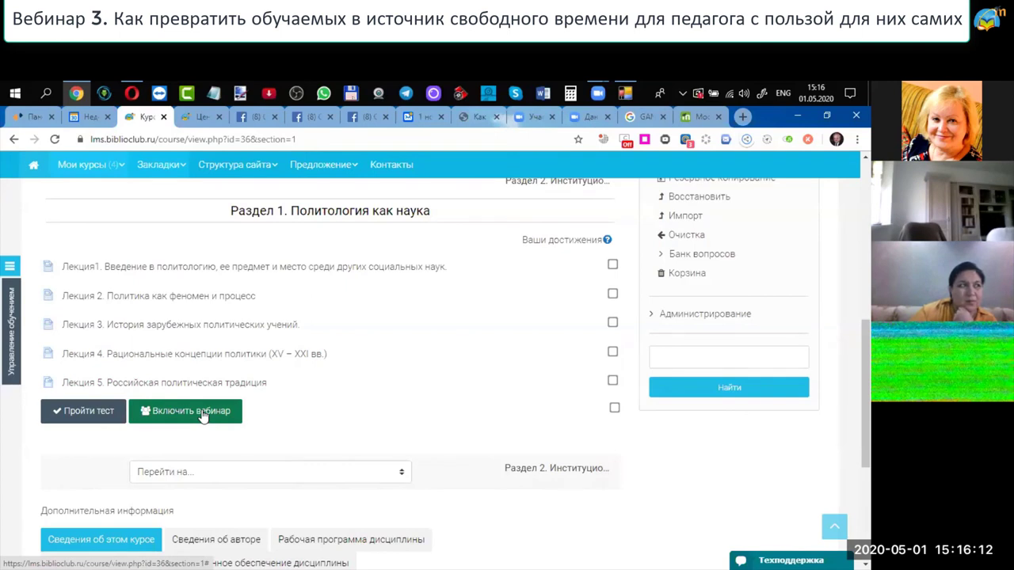
- Log in to the library test for Раздел 1, submit an answer to question 1, and return to Moodle
middle_click(111, 419)
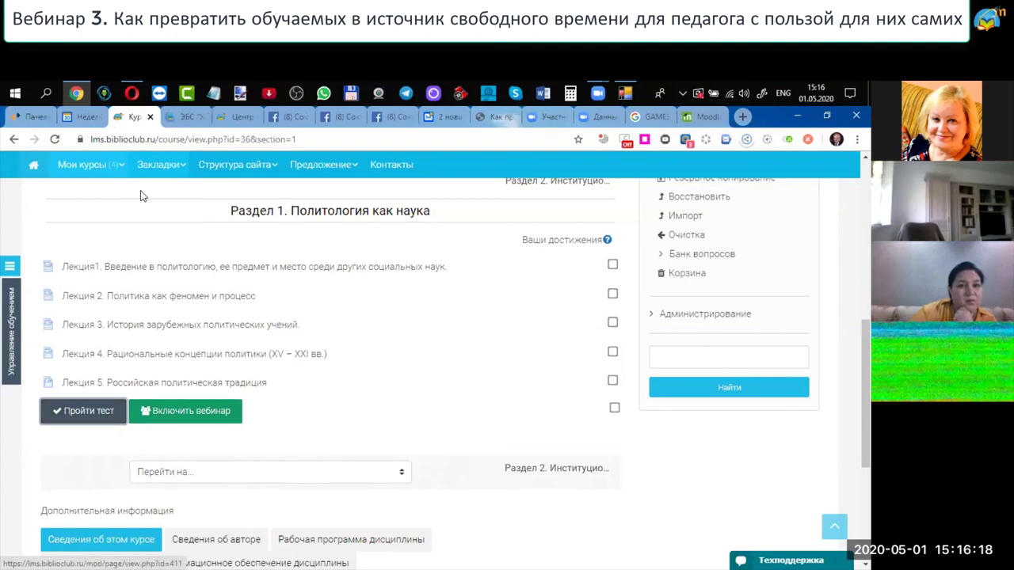
click(172, 117)
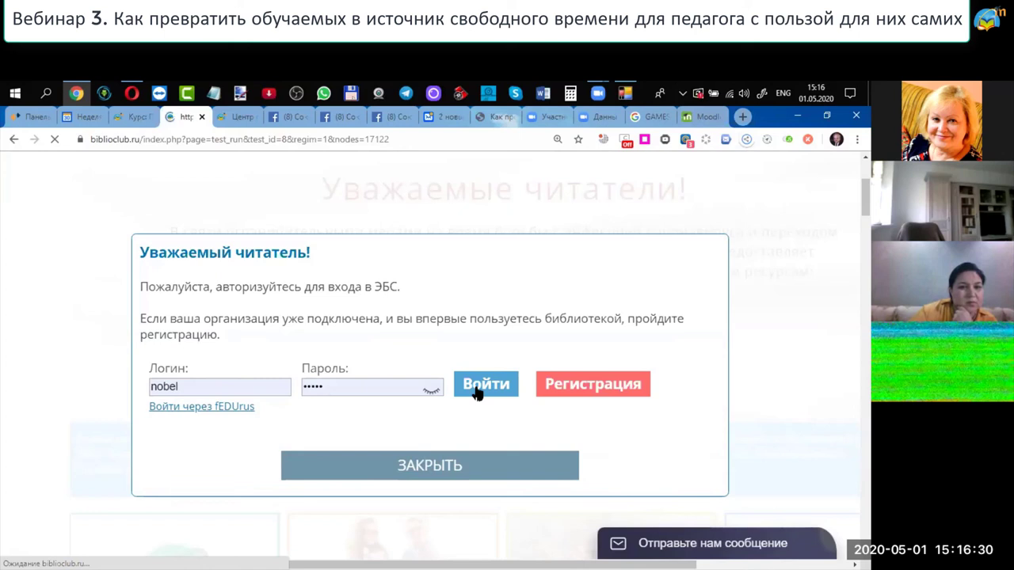
click(477, 392)
scroll(478, 394, down, 2)
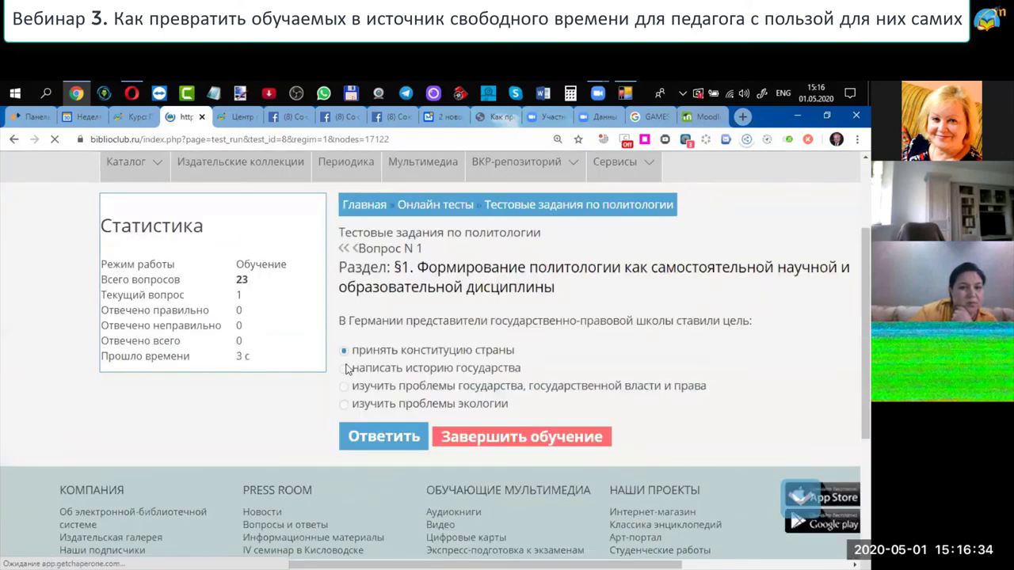
click(364, 436)
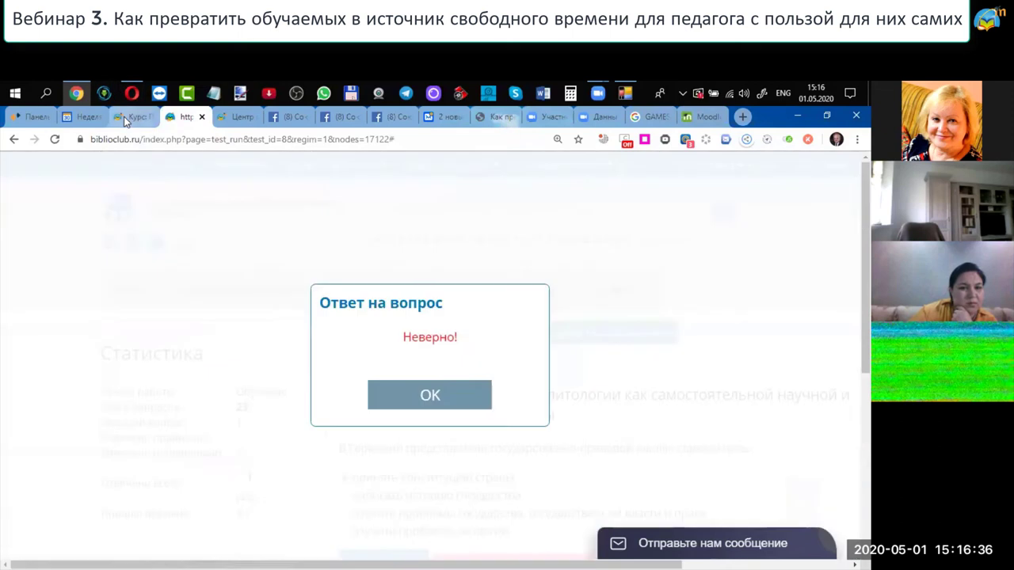
click(124, 118)
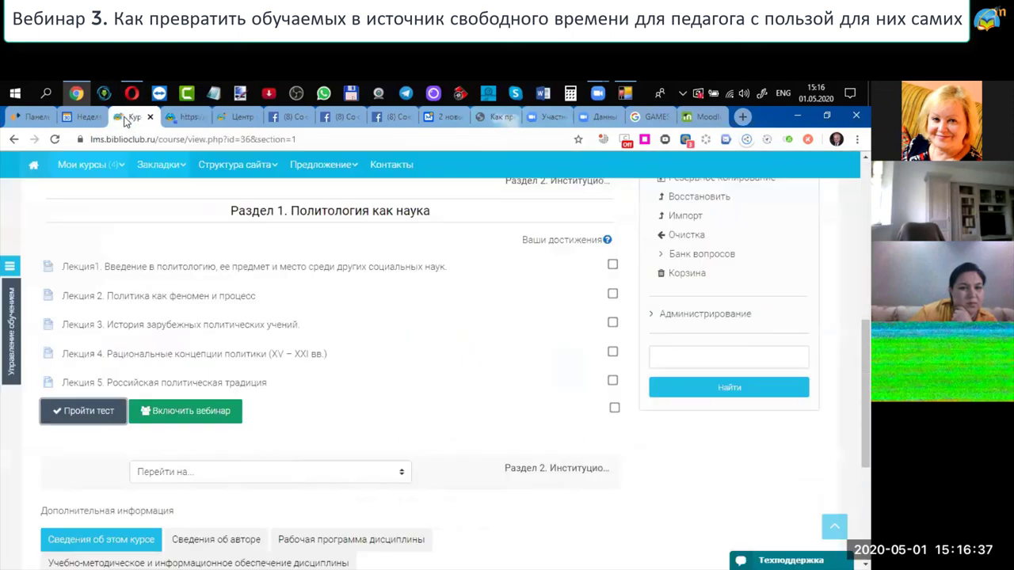
- Open the page 'Лекция1. Введение в политологию' in Раздел 1
click(183, 117)
click(133, 118)
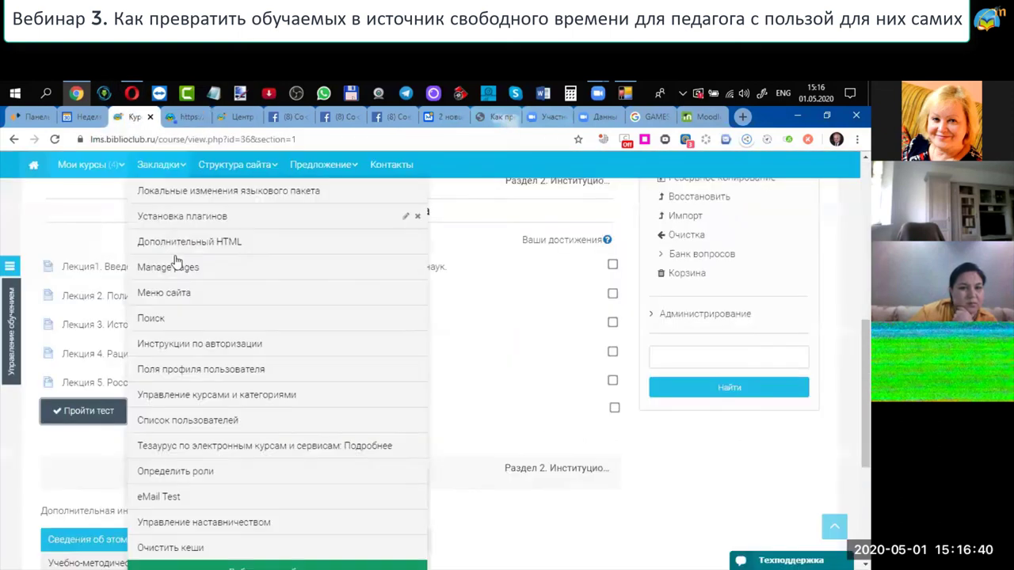
click(159, 165)
click(105, 277)
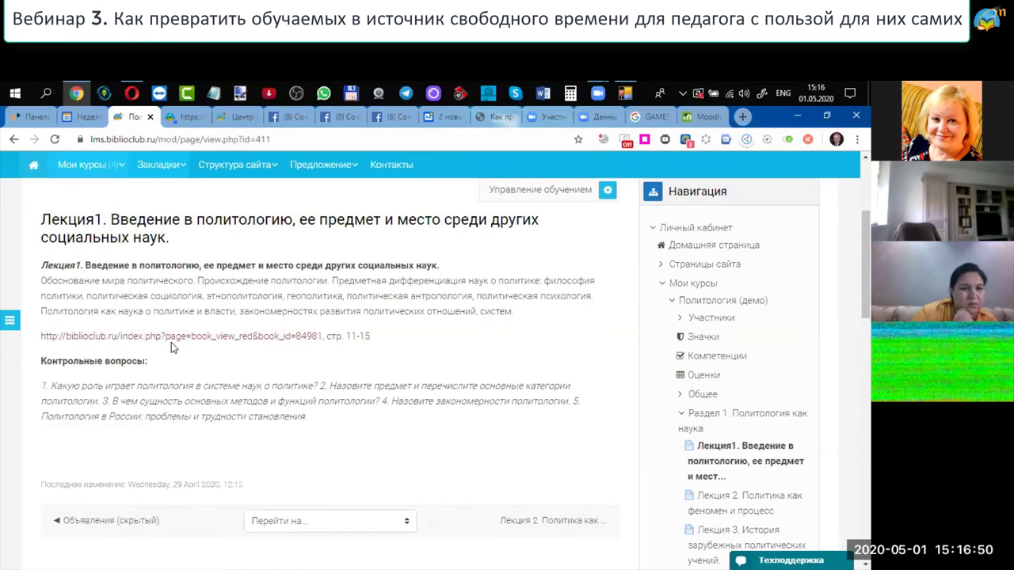
- View the lecture's linked 216-page biblioclub textbook in its own tab, then return to Лекция1
middle_click(173, 339)
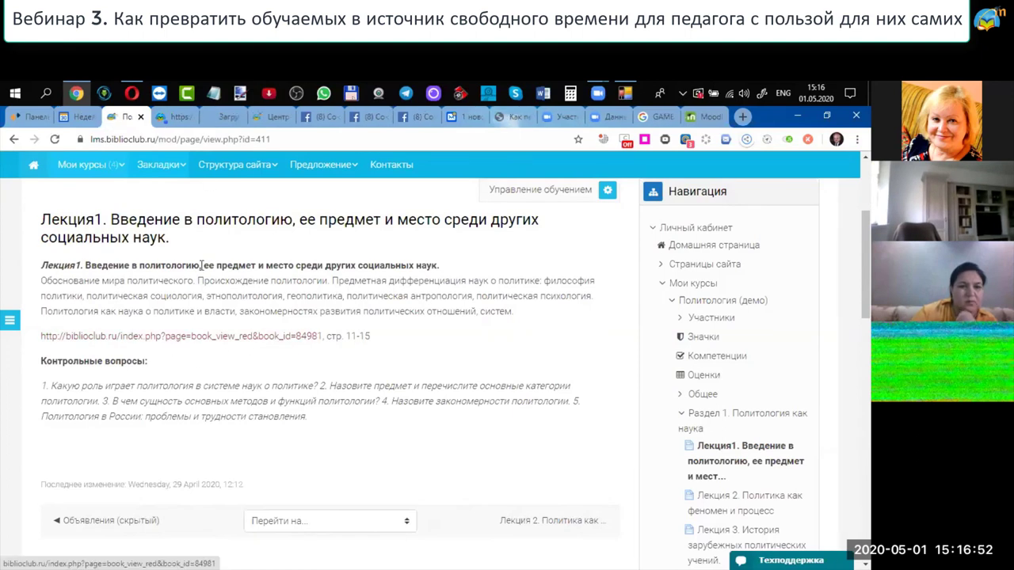
click(210, 125)
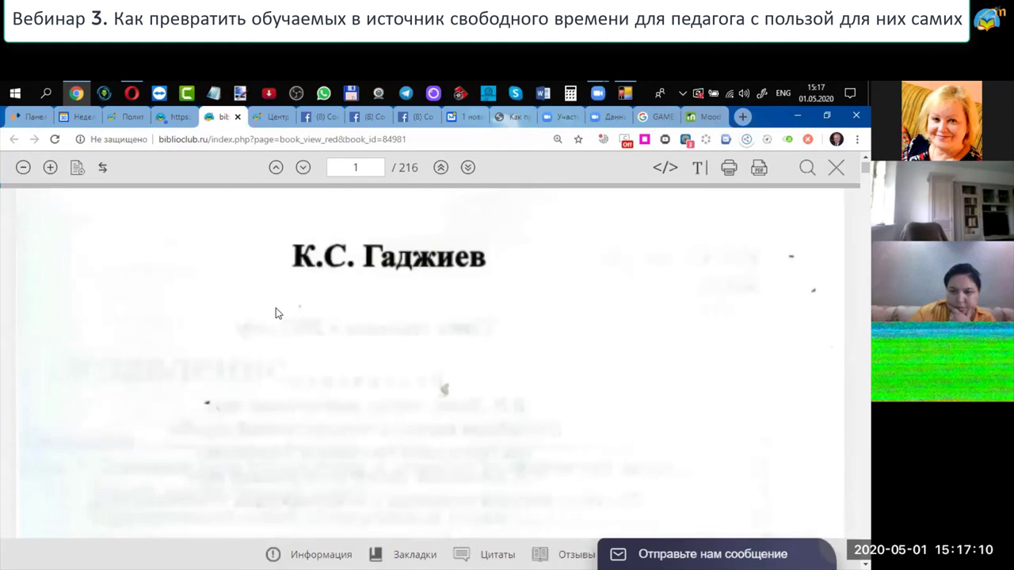
click(124, 119)
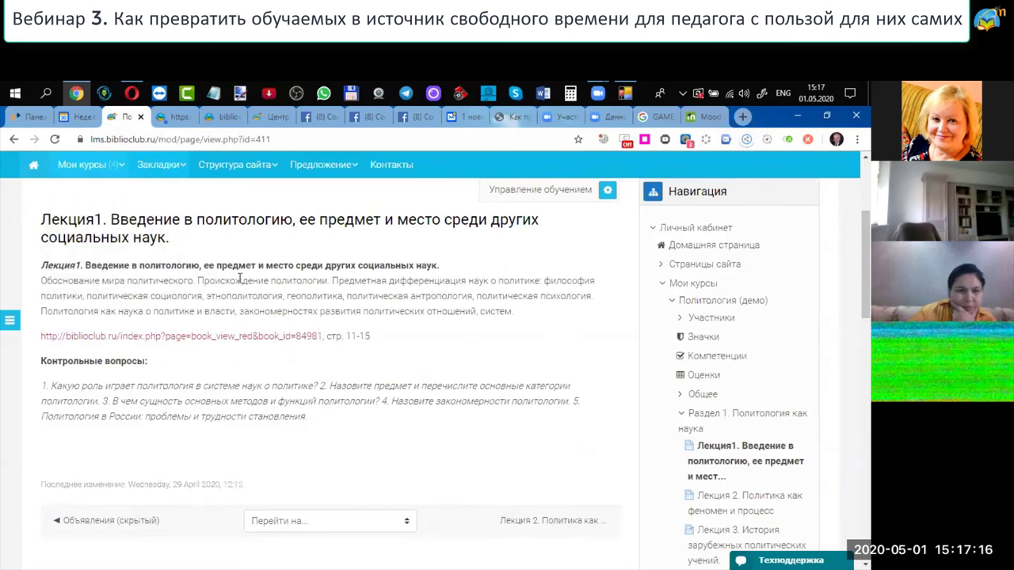
scroll(234, 287, up, 3)
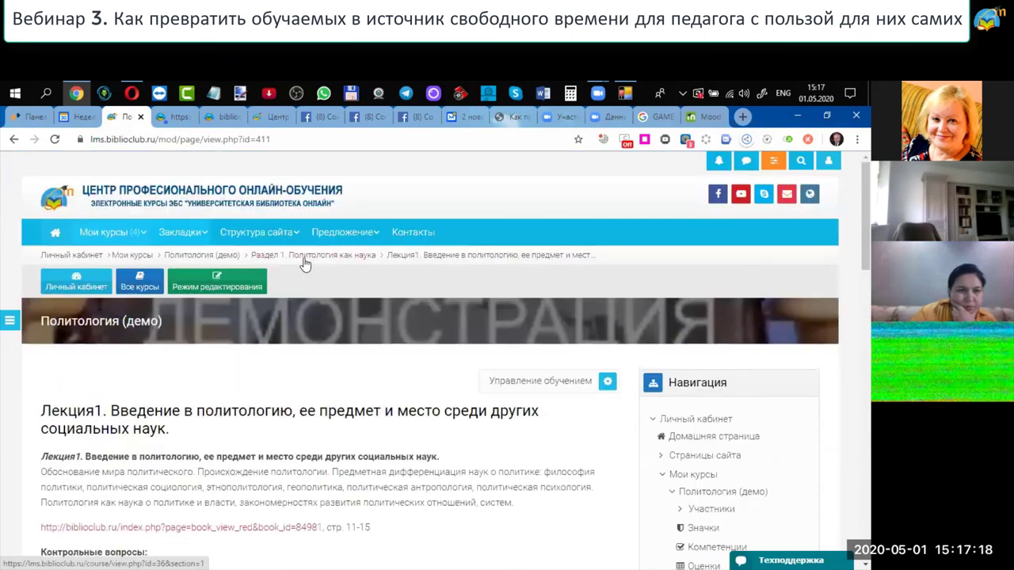
- Return via the breadcrumb to the Политология (демо) main page and review its sections at 0 / 6
click(211, 262)
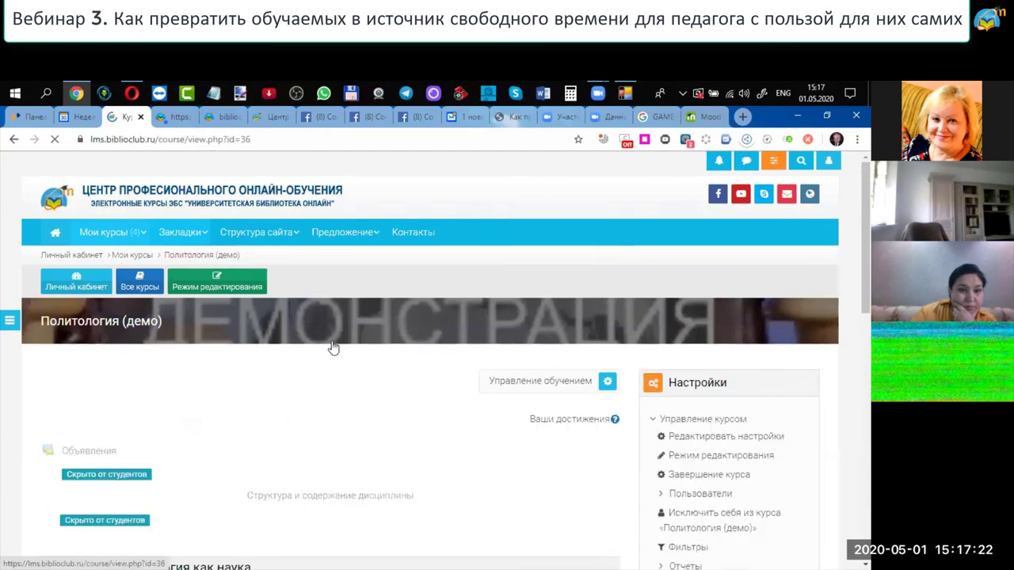
scroll(333, 348, down, 4)
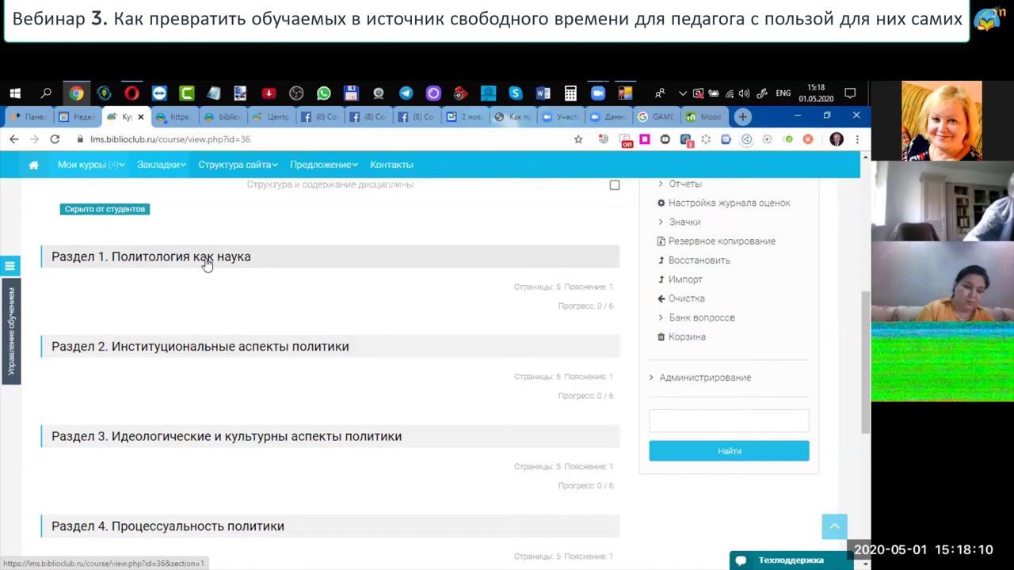
scroll(663, 332, up, 3)
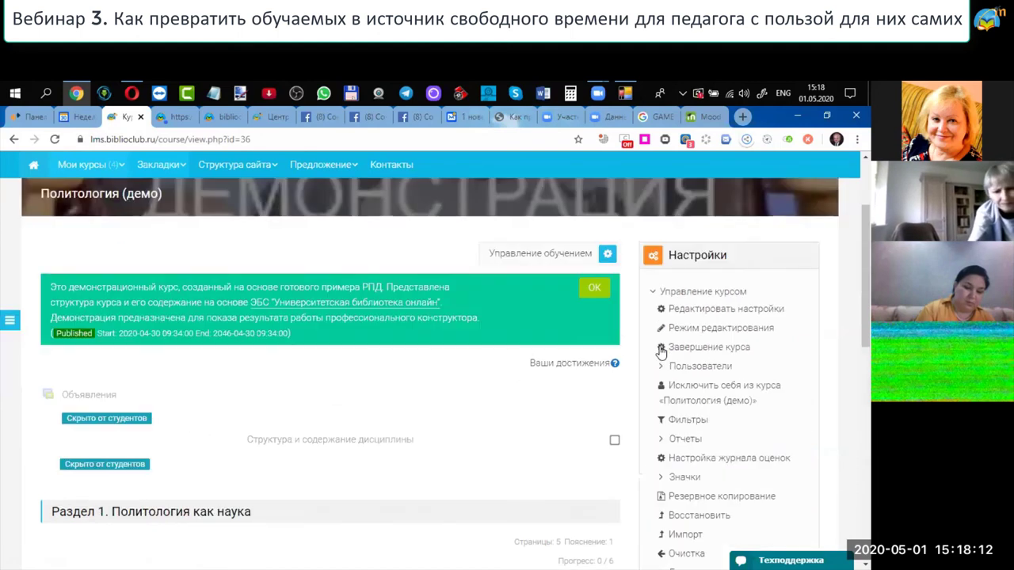
scroll(662, 352, down, 3)
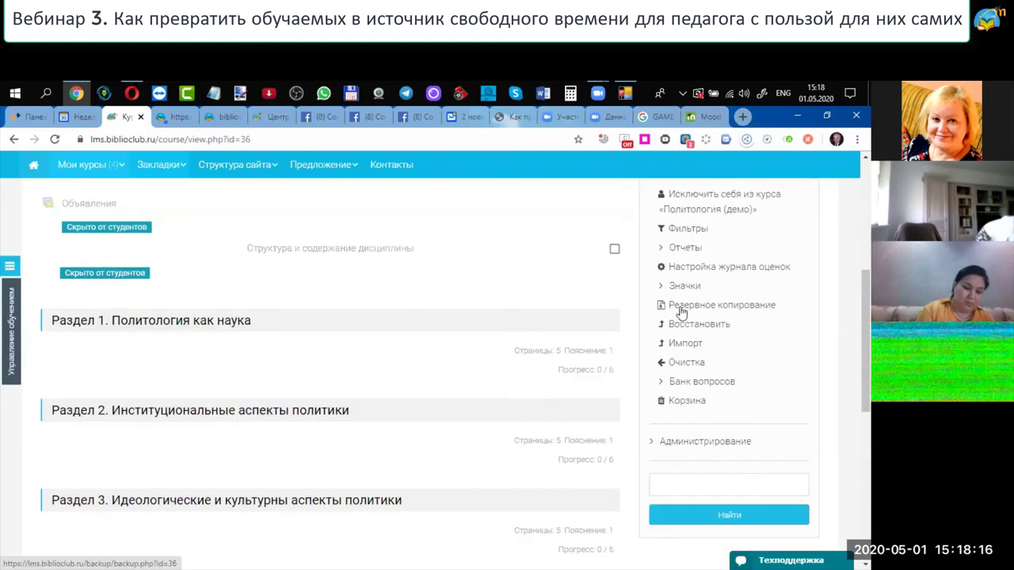
- Run Резервное копирование with default settings, jumping to the final step and confirming success
click(684, 313)
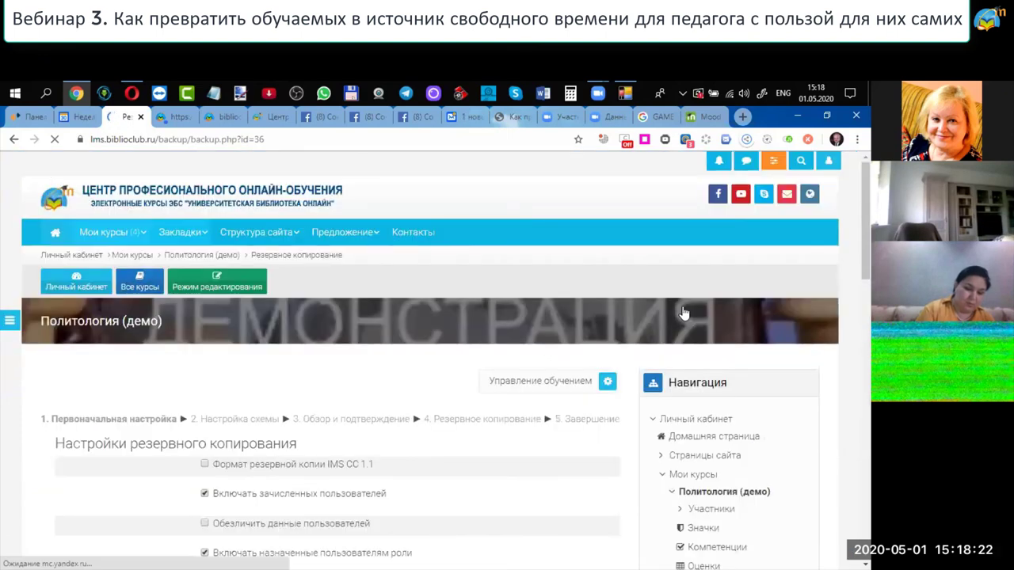
scroll(684, 313, down, 2)
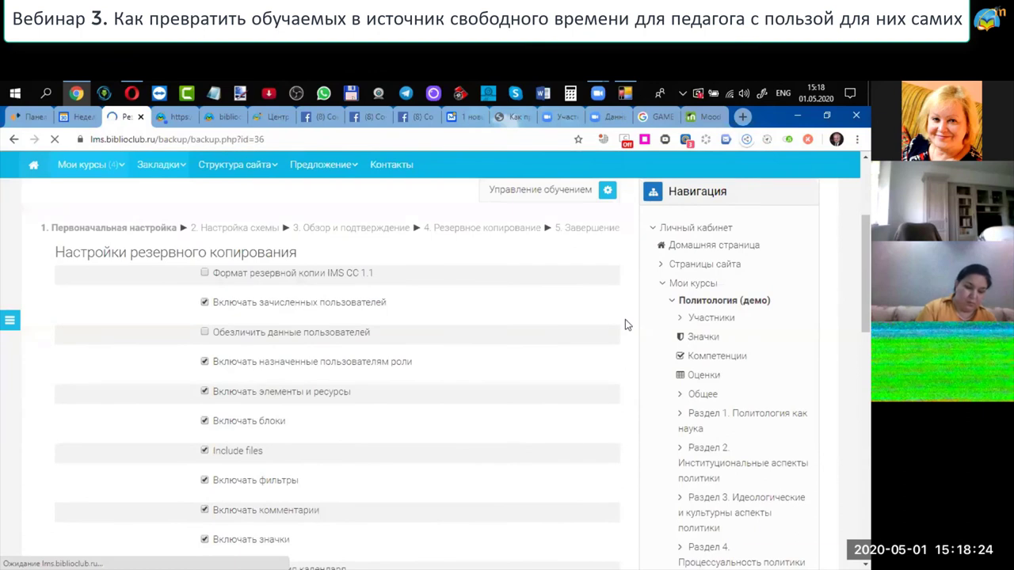
scroll(625, 319, down, 2)
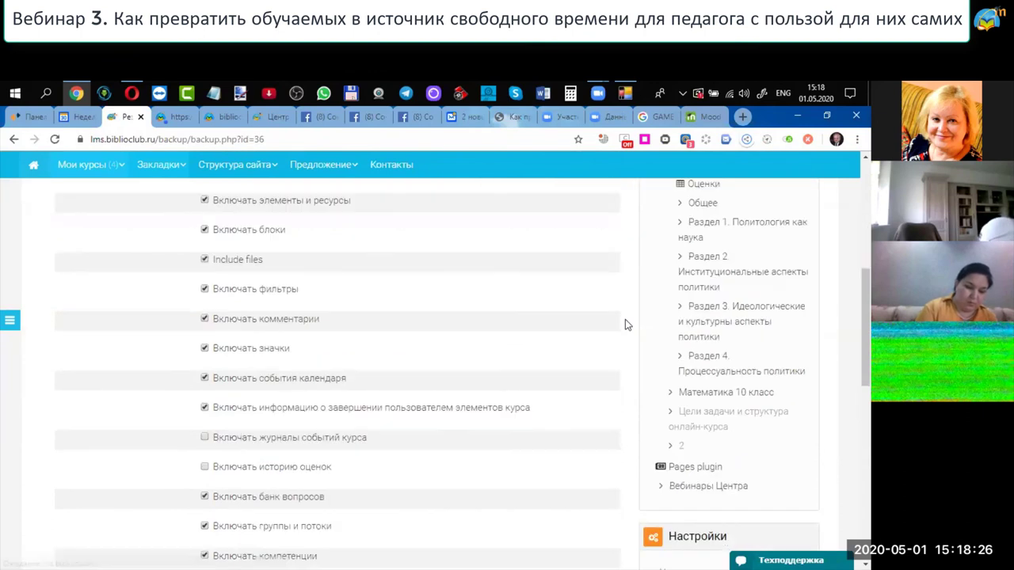
scroll(283, 268, down, 5)
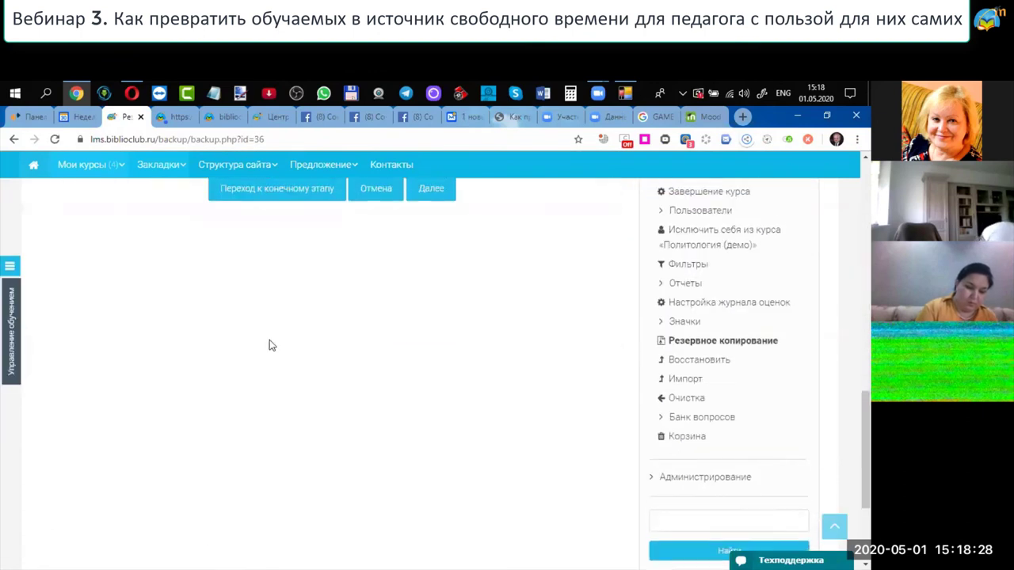
scroll(270, 345, up, 2)
click(285, 377)
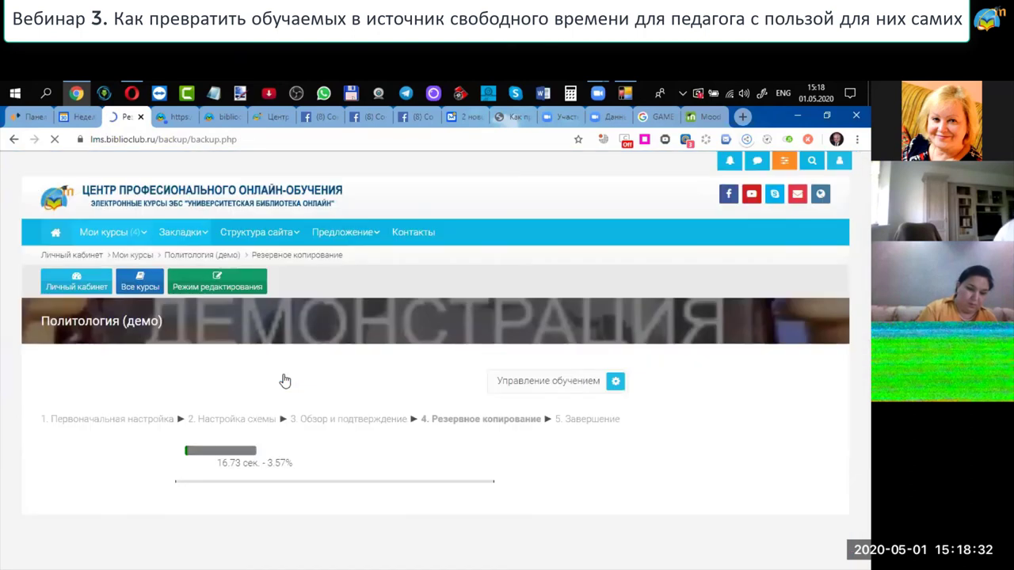
scroll(285, 381, down, 2)
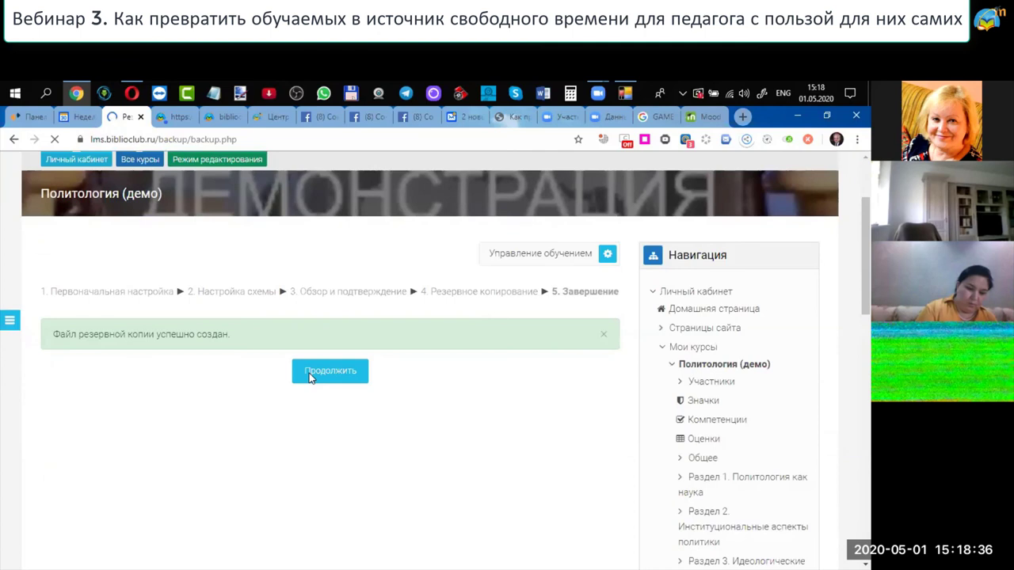
click(309, 377)
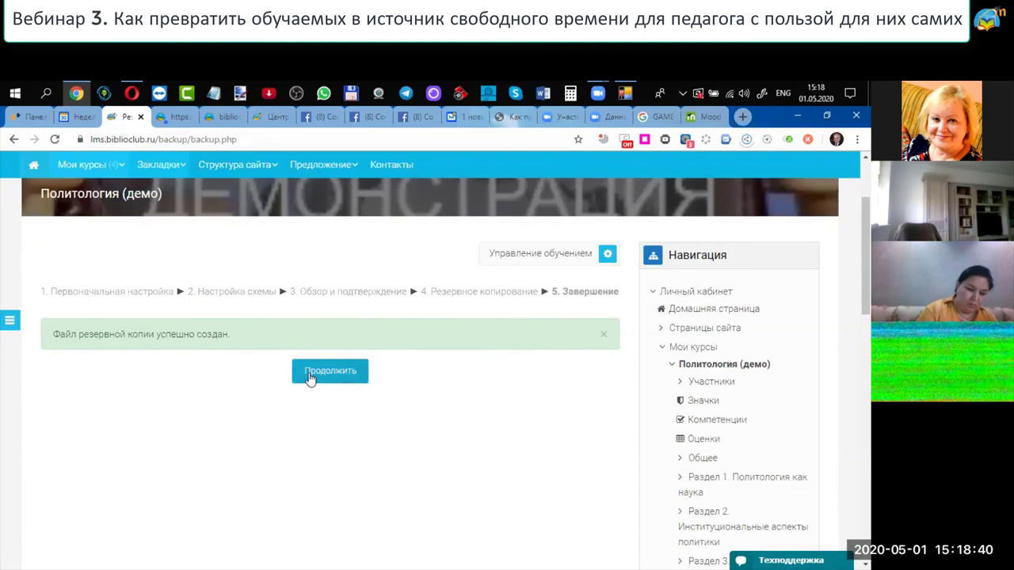
scroll(309, 378, down, 3)
scroll(324, 357, up, 3)
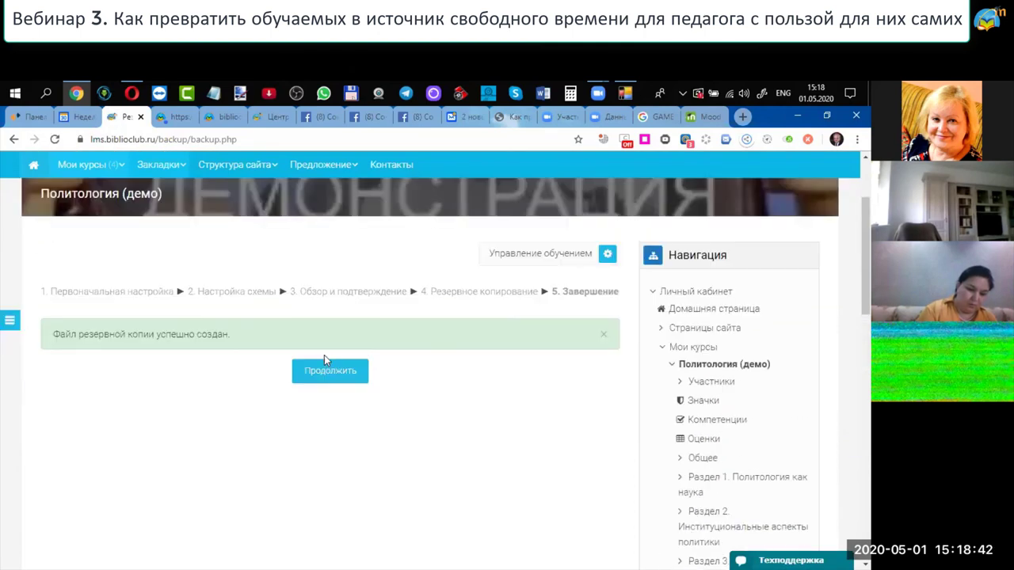
click(331, 372)
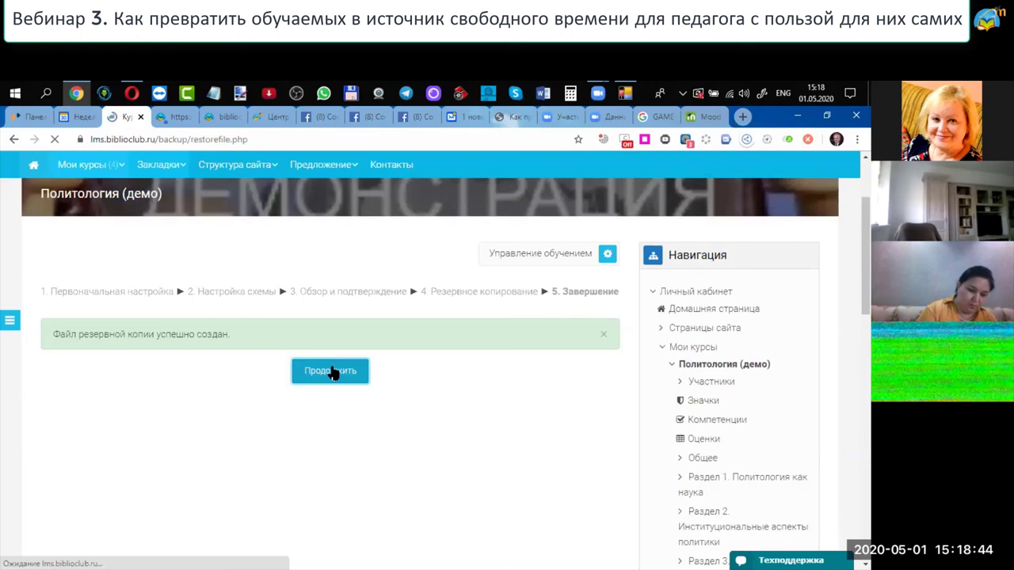
- Scroll to Область резервных копий курса to see the new 132.8 KB .mbz backup file
scroll(333, 365, down, 2)
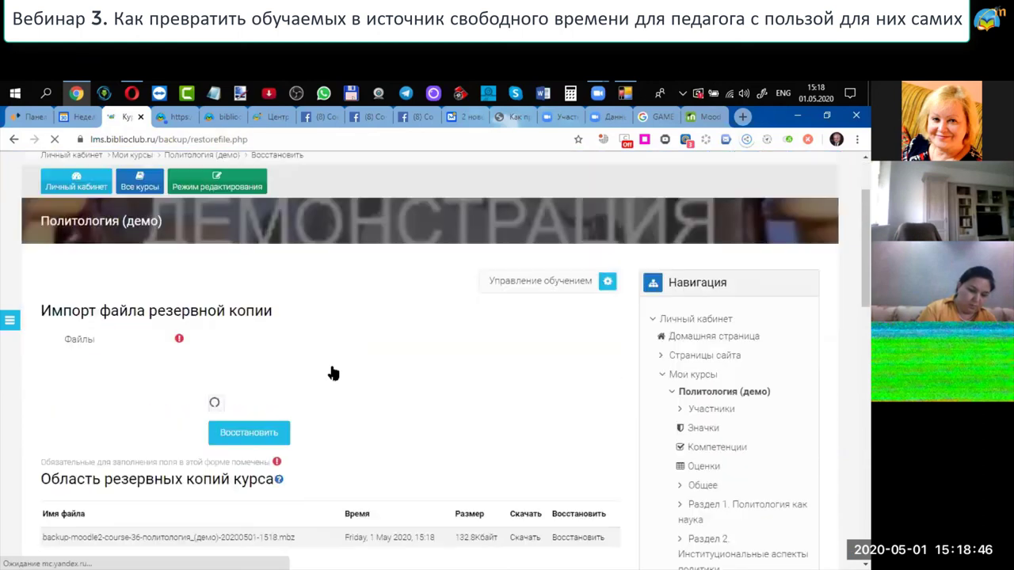
scroll(336, 352, down, 2)
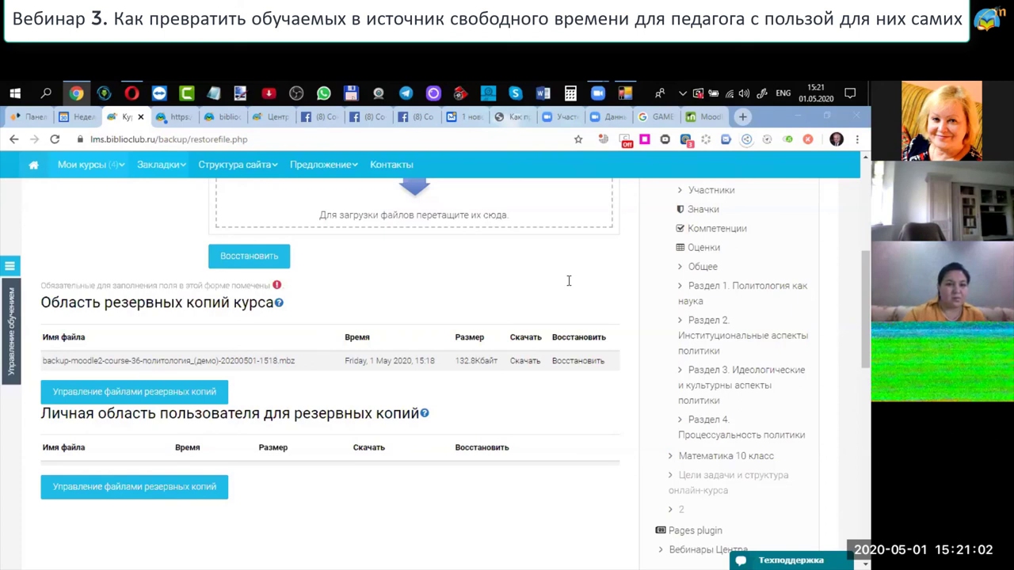
- Open Компетенции from the Navigation block, showing no competencies linked to Политология (демо)
click(730, 228)
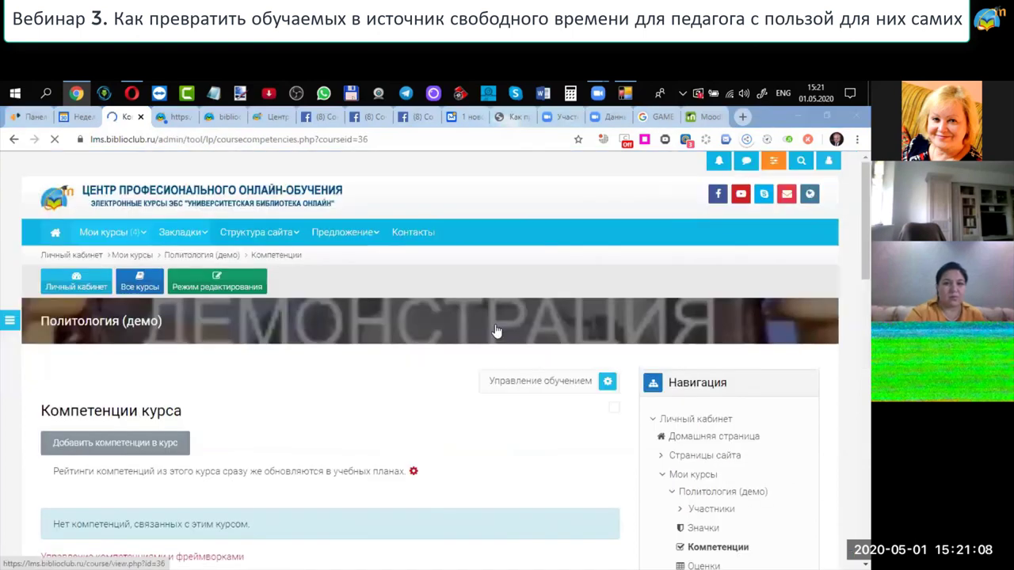
scroll(494, 329, down, 3)
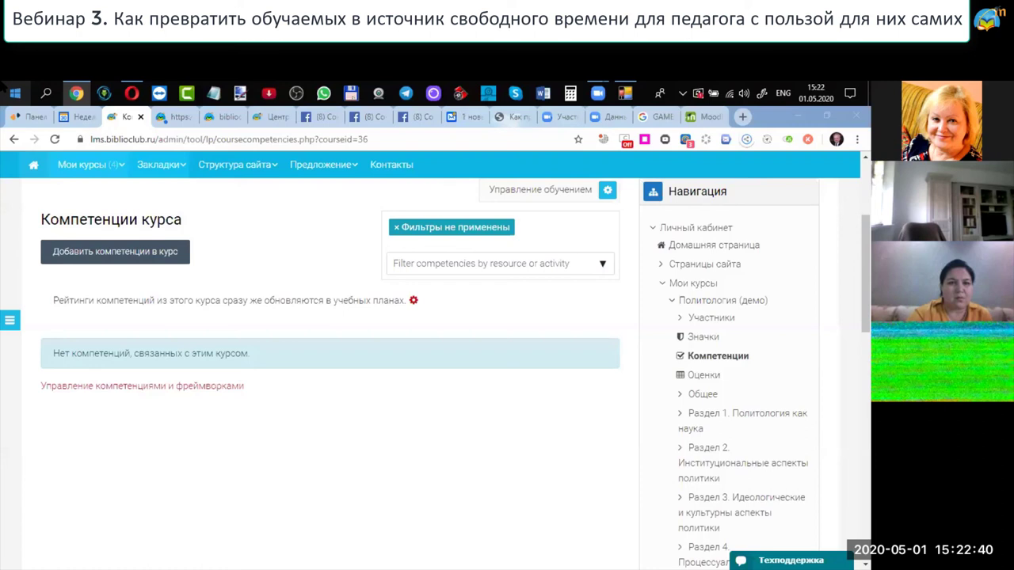
click(85, 164)
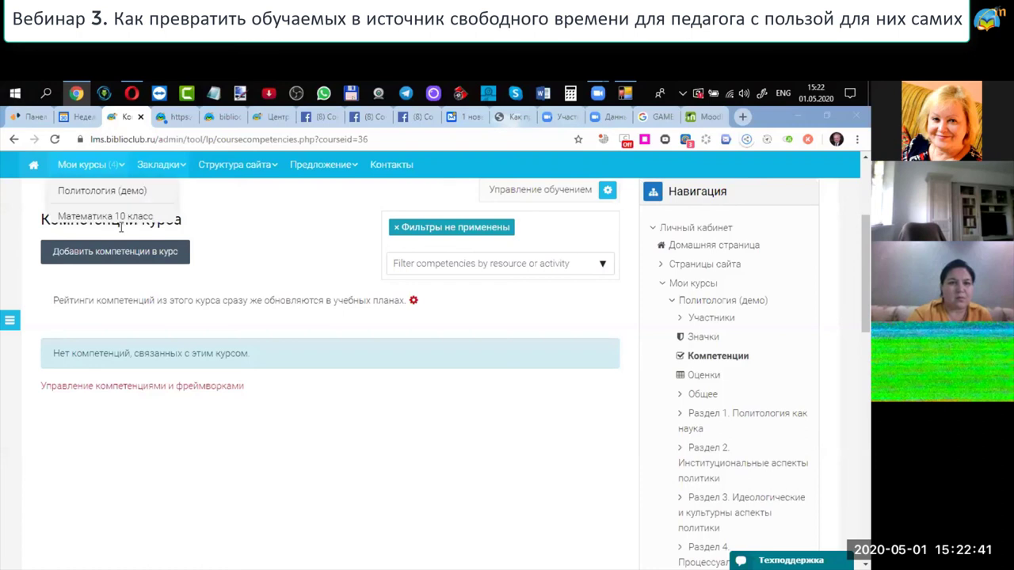
click(200, 262)
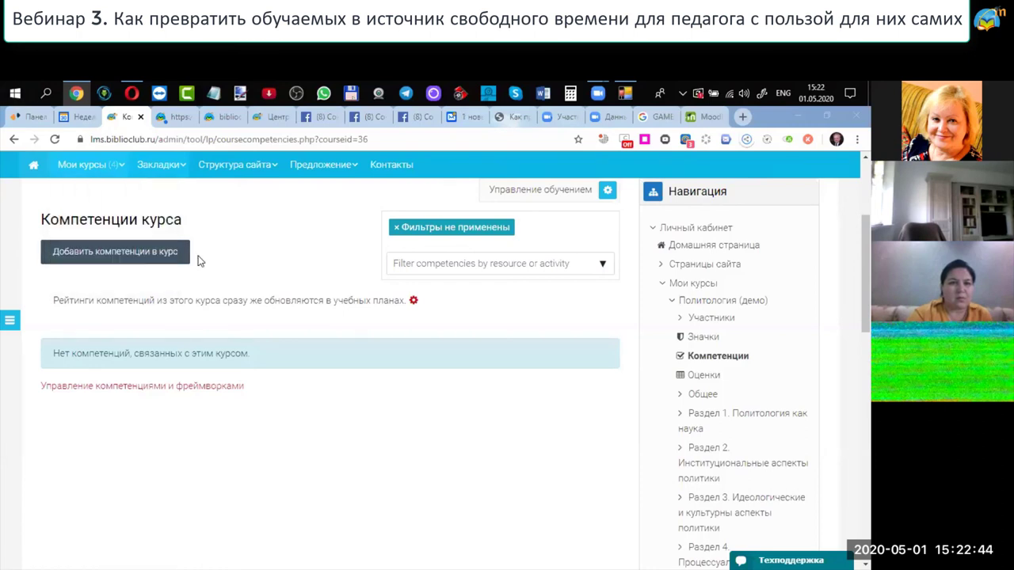